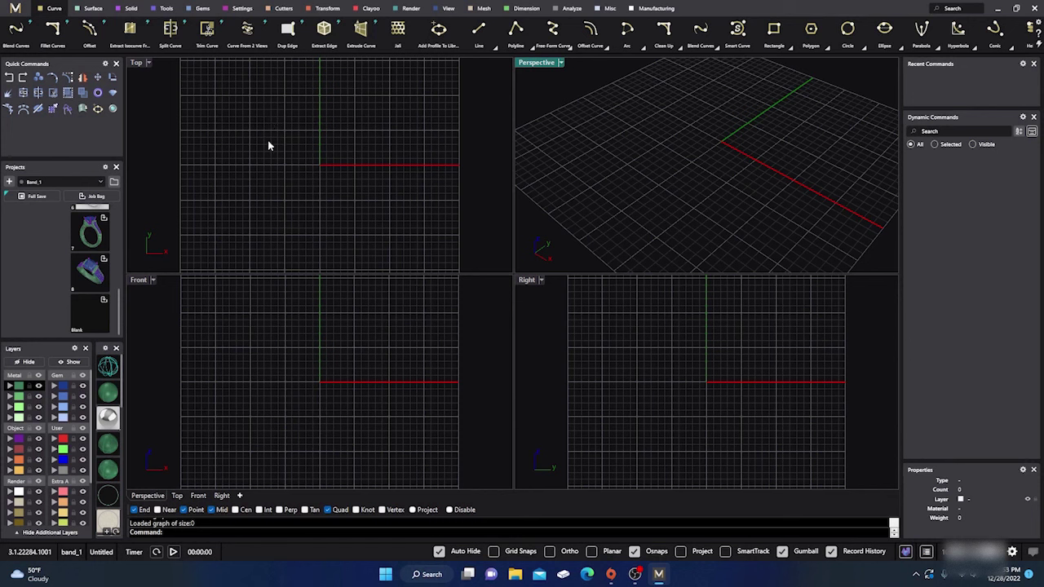
Step: Create a US size 7 cathedral ring rail with side and bottom thicknesses of 2.5 mm
{"action": "left_click", "coordinate": [202, 10]}
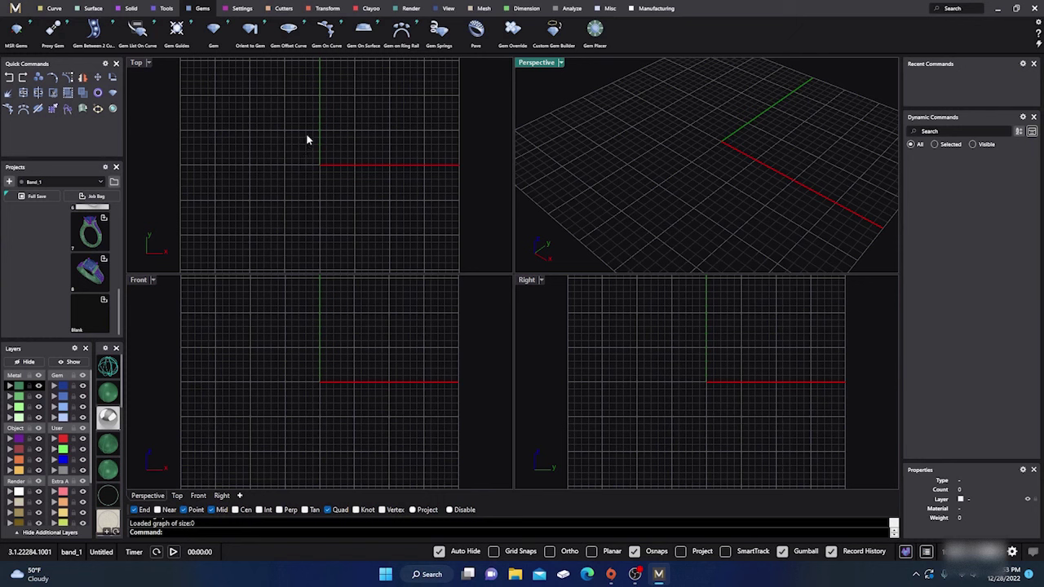
{"action": "left_click", "coordinate": [166, 10]}
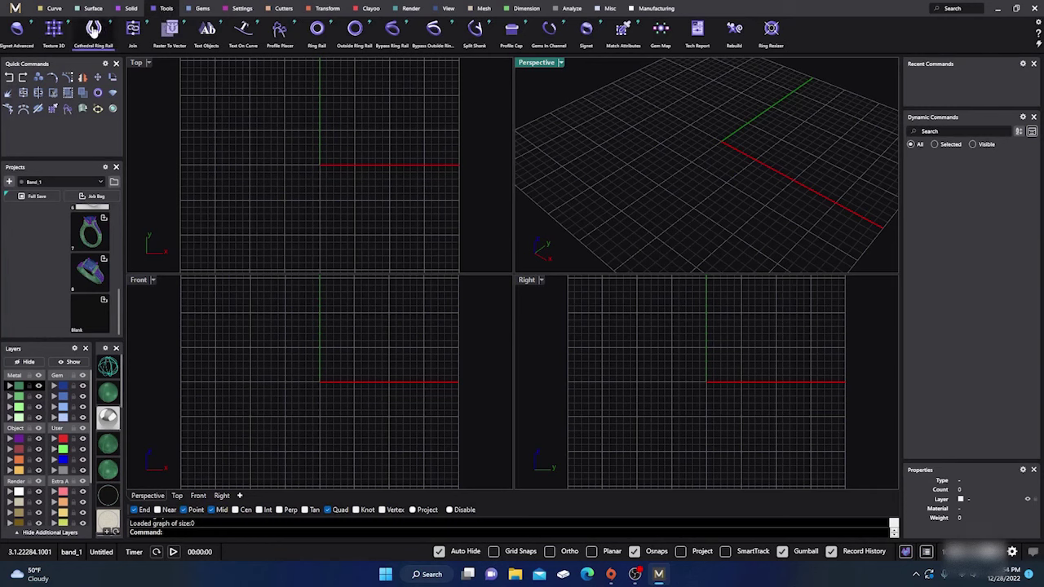
{"action": "left_click", "coordinate": [93, 30]}
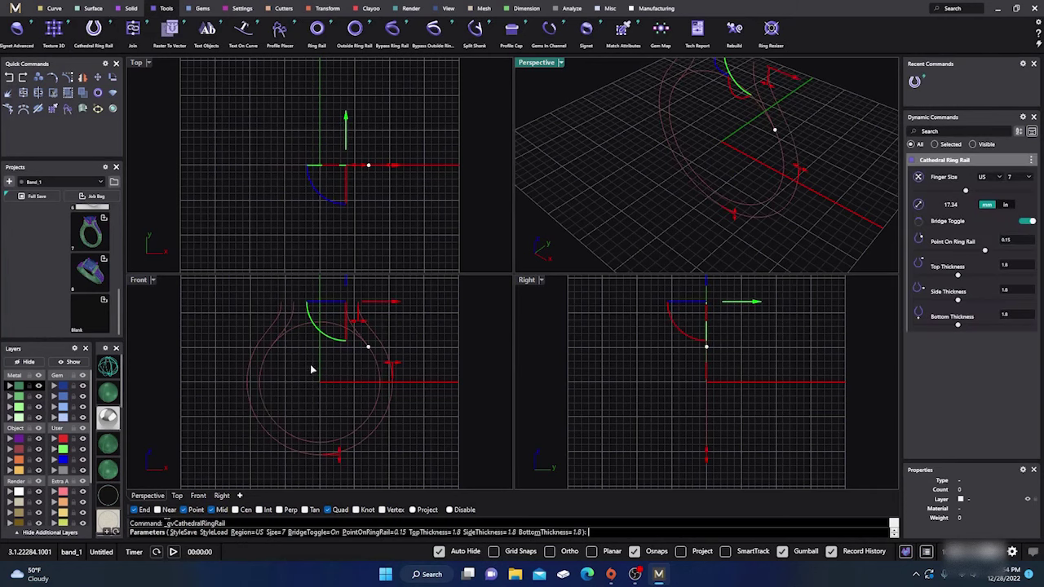
{"action": "mouse_move", "coordinate": [392, 369]}
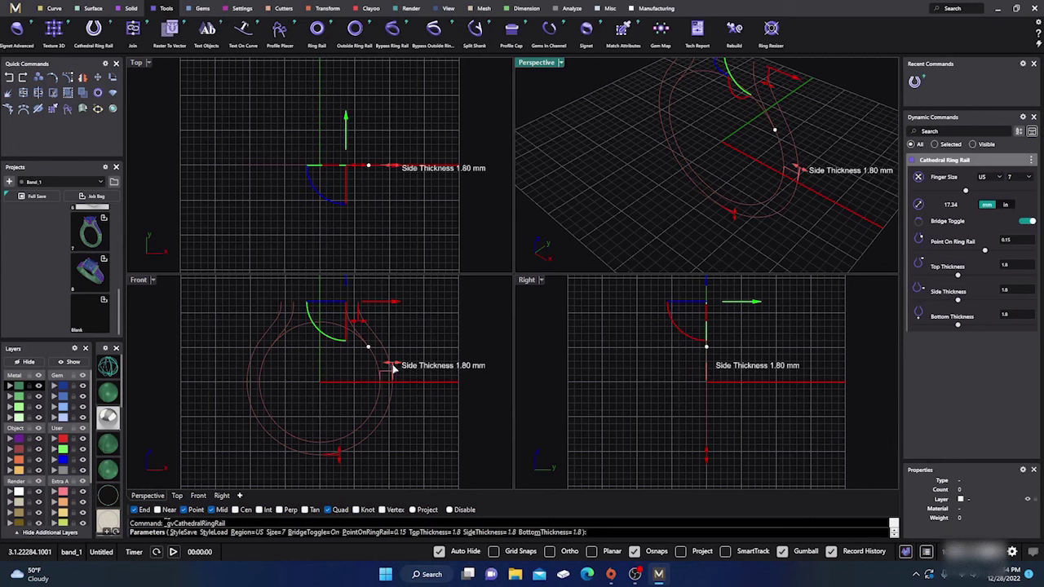
{"action": "left_click_drag", "start_coordinate": [393, 370], "coordinate": [399, 370]}
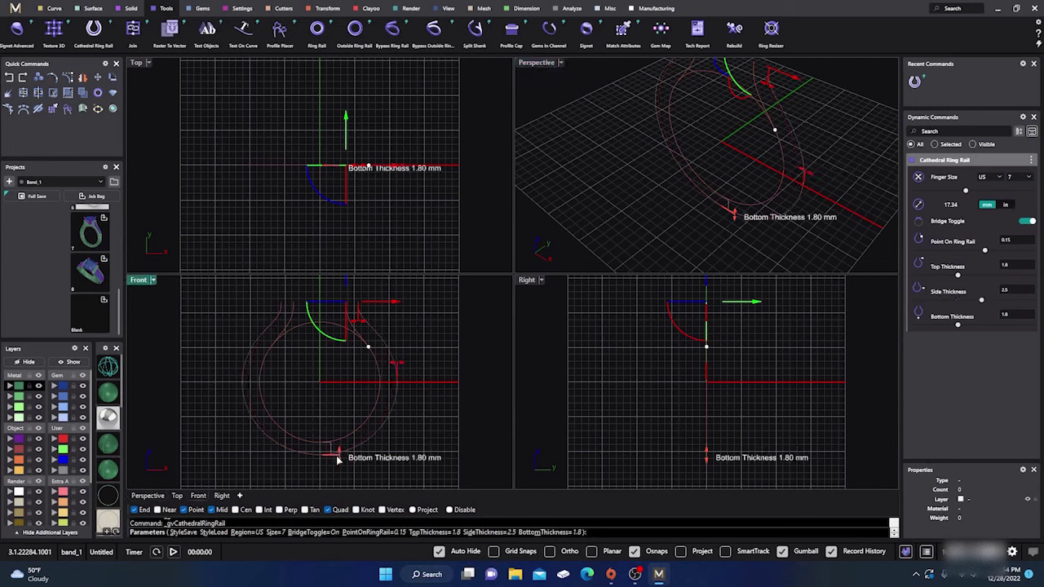
{"action": "left_click_drag", "start_coordinate": [337, 453], "coordinate": [340, 465]}
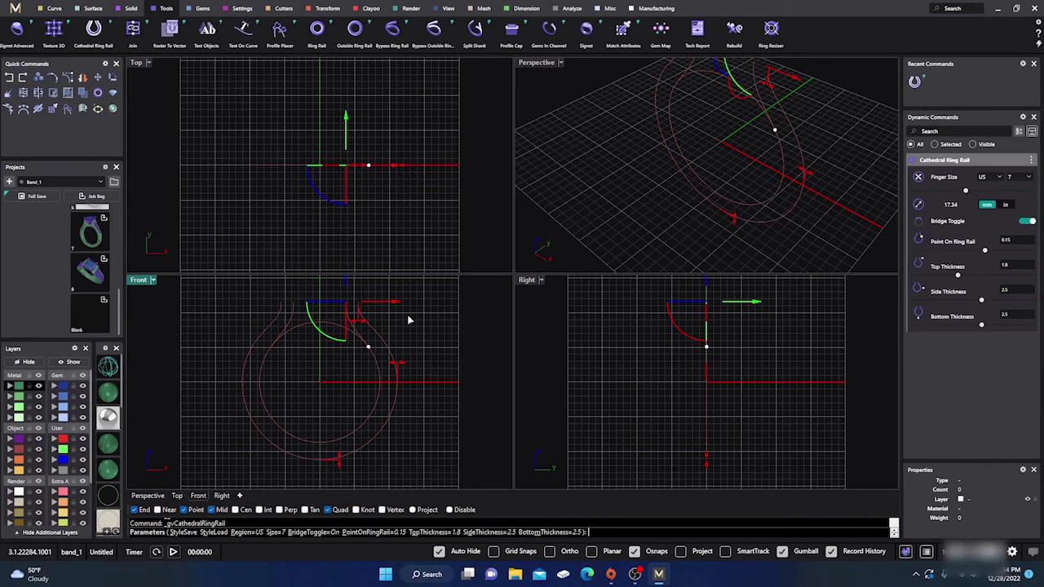
{"action": "key", "text": "Return"}
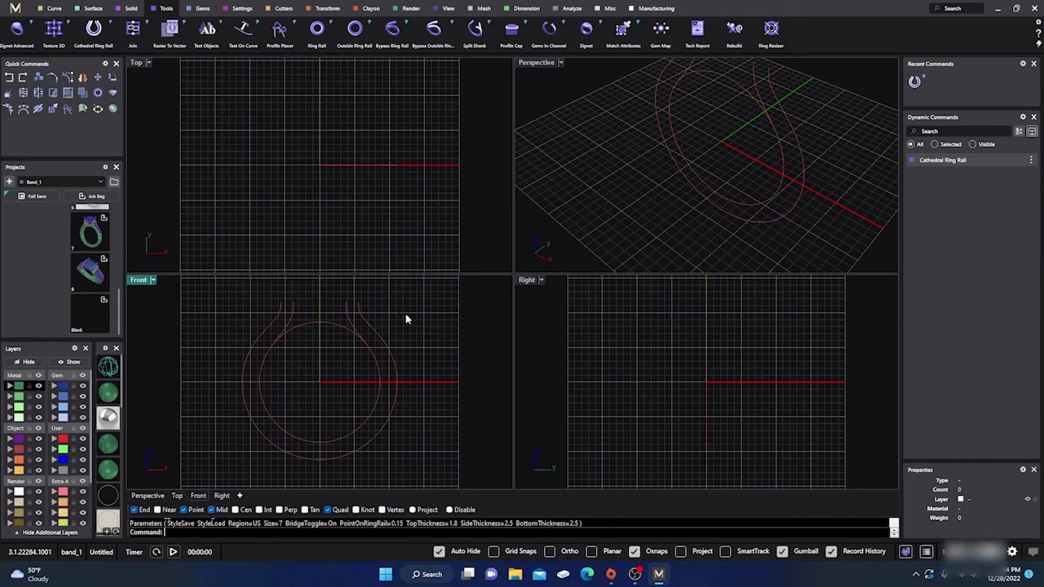
Step: Place a round gem on the ring rail's top bridge curve at location 0.5 with a Z offset of 6.4 mm
{"action": "left_click", "coordinate": [320, 332]}
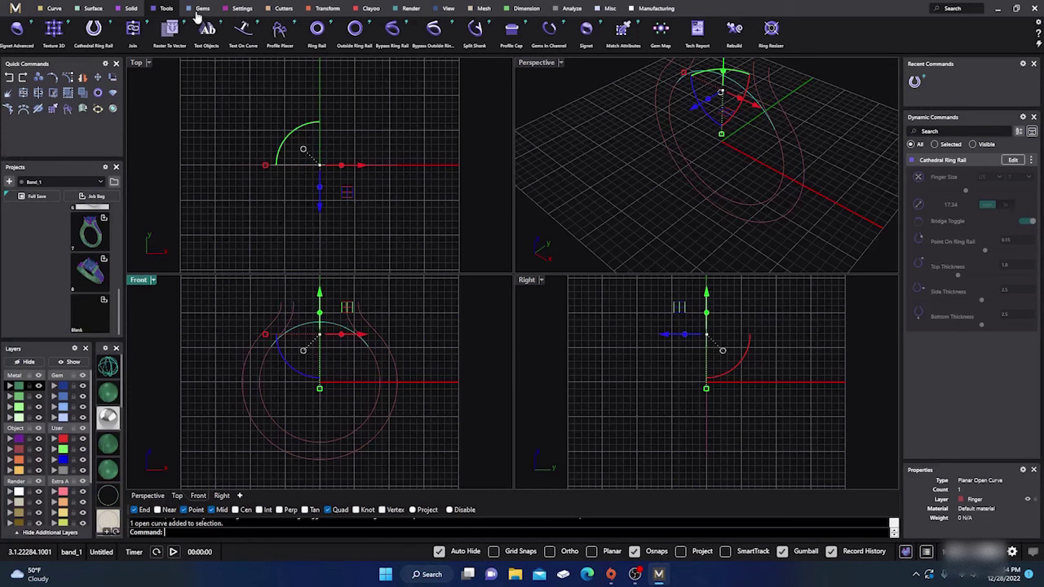
{"action": "left_click", "coordinate": [201, 9]}
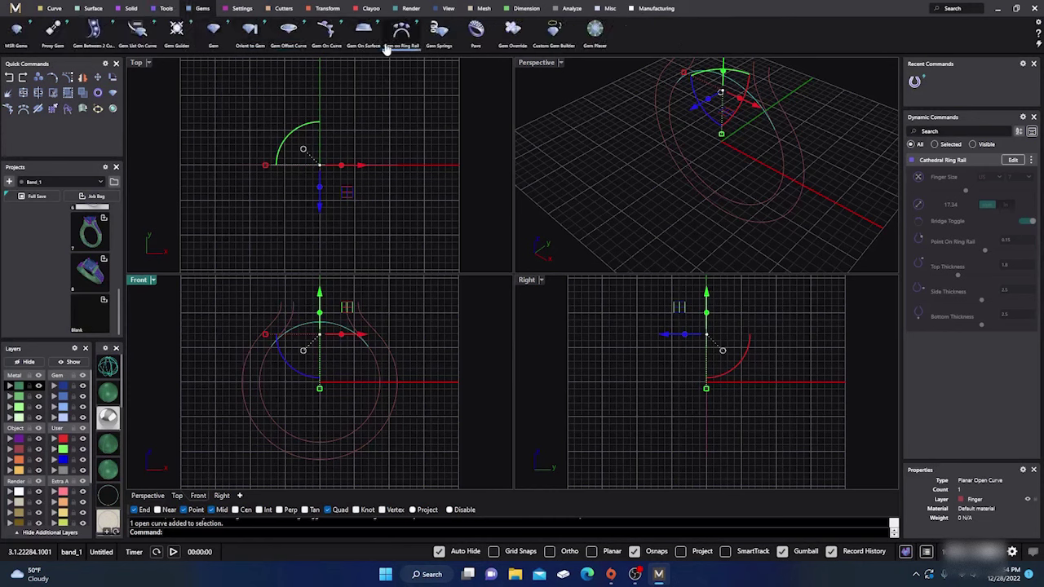
{"action": "left_click", "coordinate": [400, 38]}
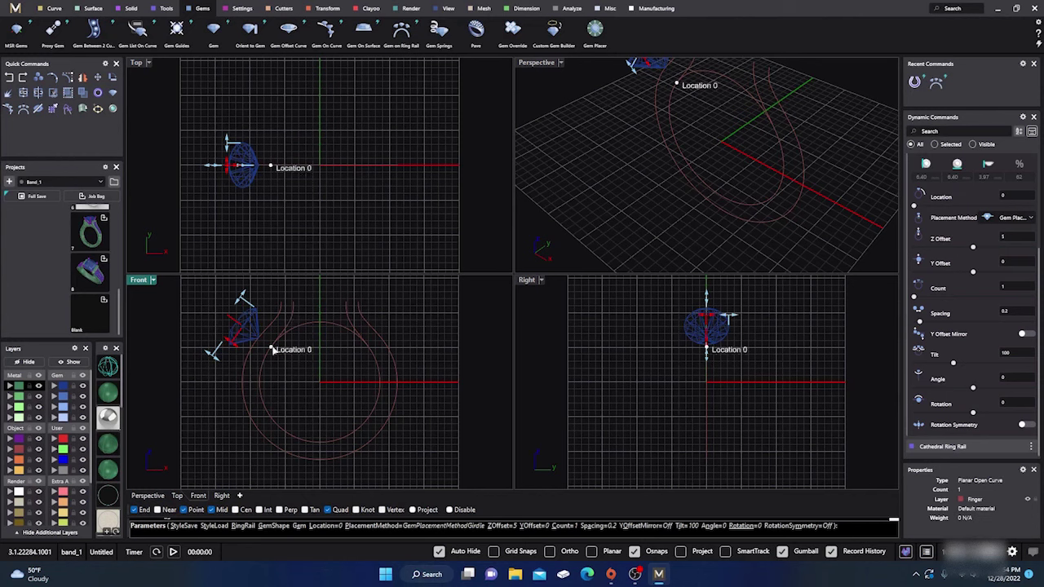
{"action": "left_click", "coordinate": [320, 326]}
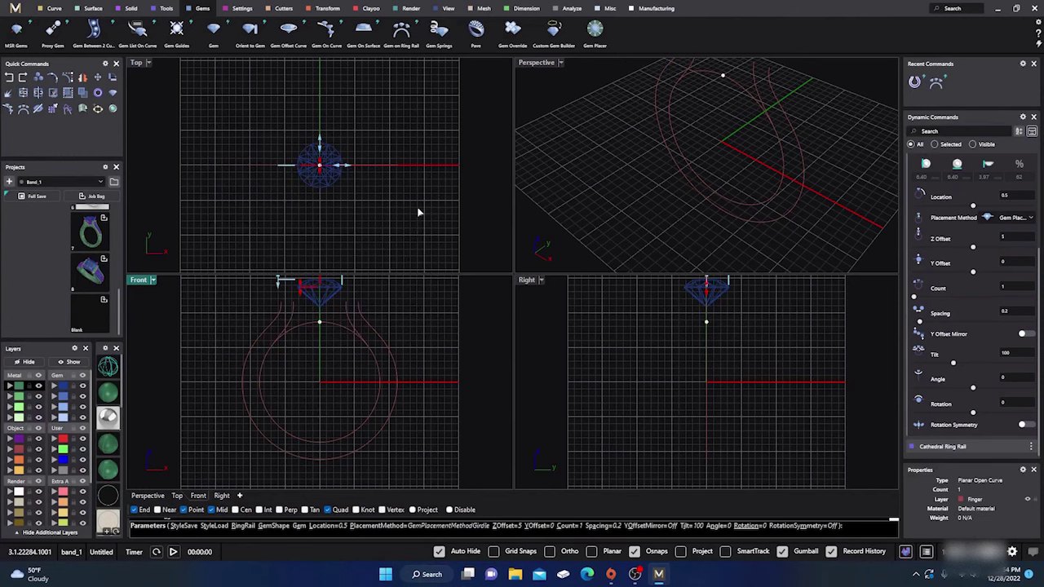
{"action": "right_click_drag", "start_coordinate": [316, 369], "coordinate": [320, 400]}
{"action": "mouse_move", "coordinate": [303, 317]}
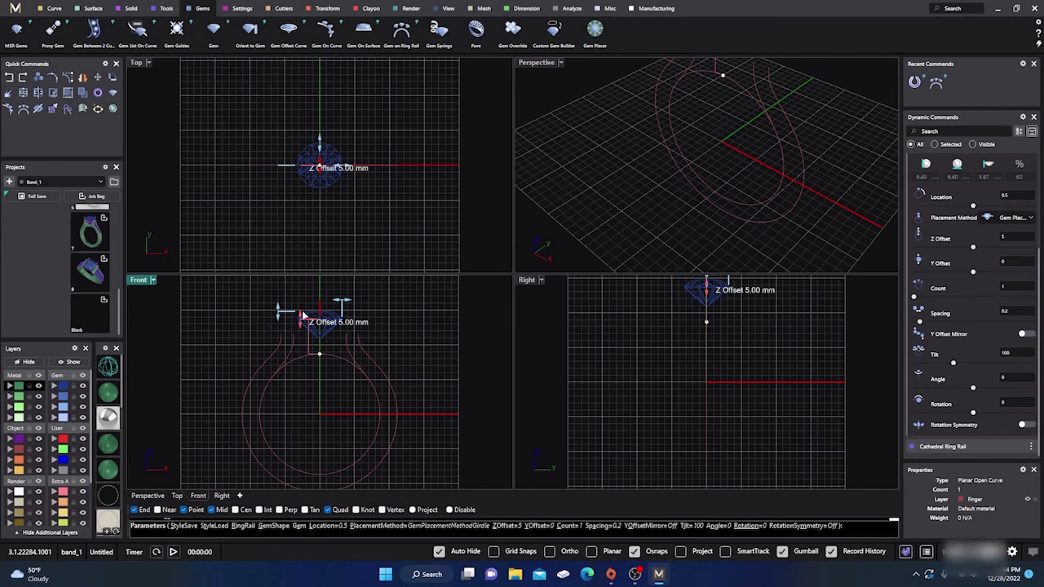
{"action": "left_click_drag", "start_coordinate": [302, 317], "coordinate": [304, 314]}
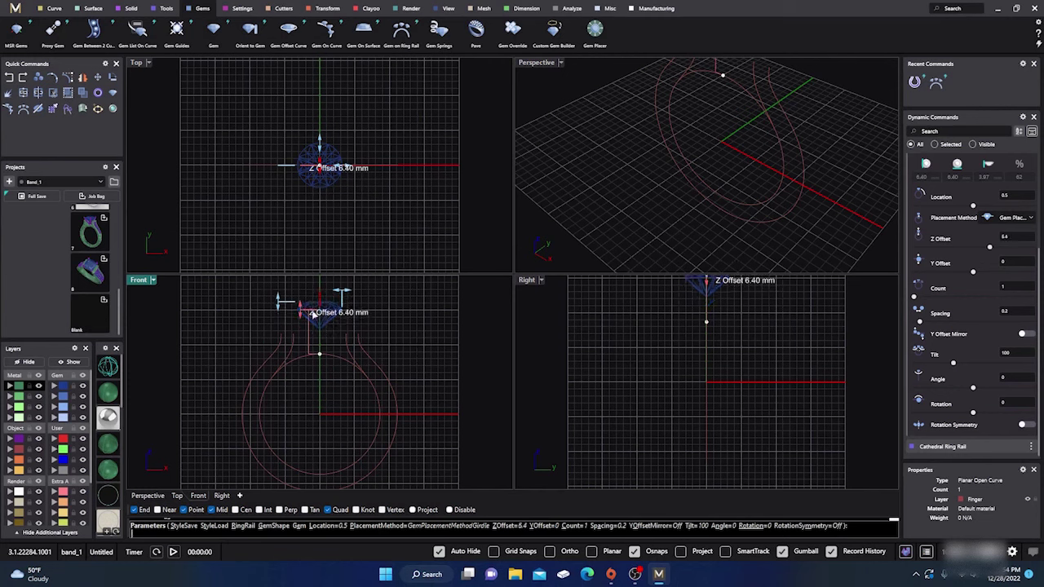
{"action": "right_click", "coordinate": [390, 331]}
Step: Edit the cathedral ring rail, raising its upper ends beside the gem and setting the point on ring rail to about 0.18
{"action": "left_click", "coordinate": [372, 360]}
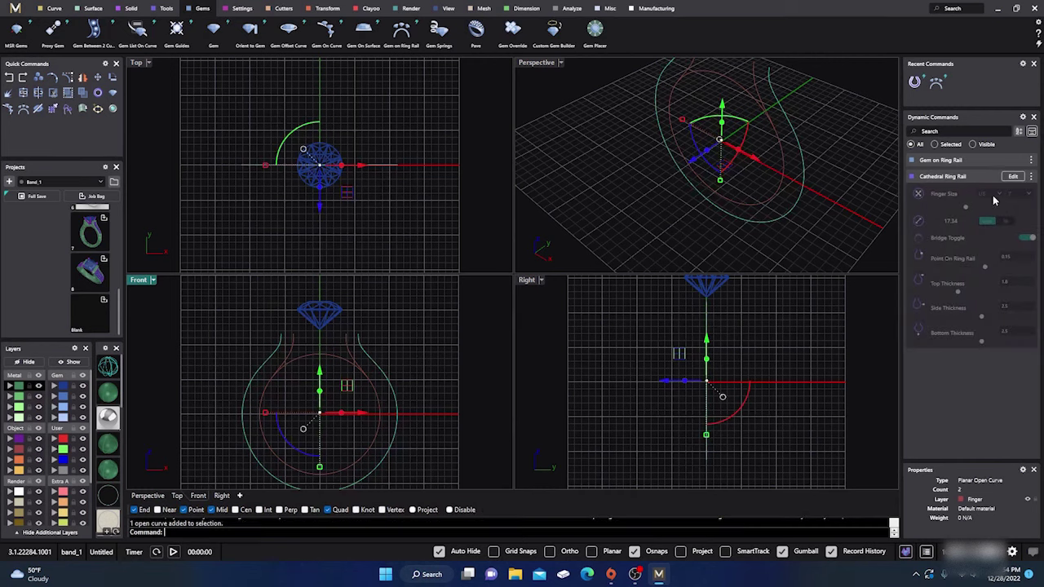
{"action": "left_click", "coordinate": [1012, 177]}
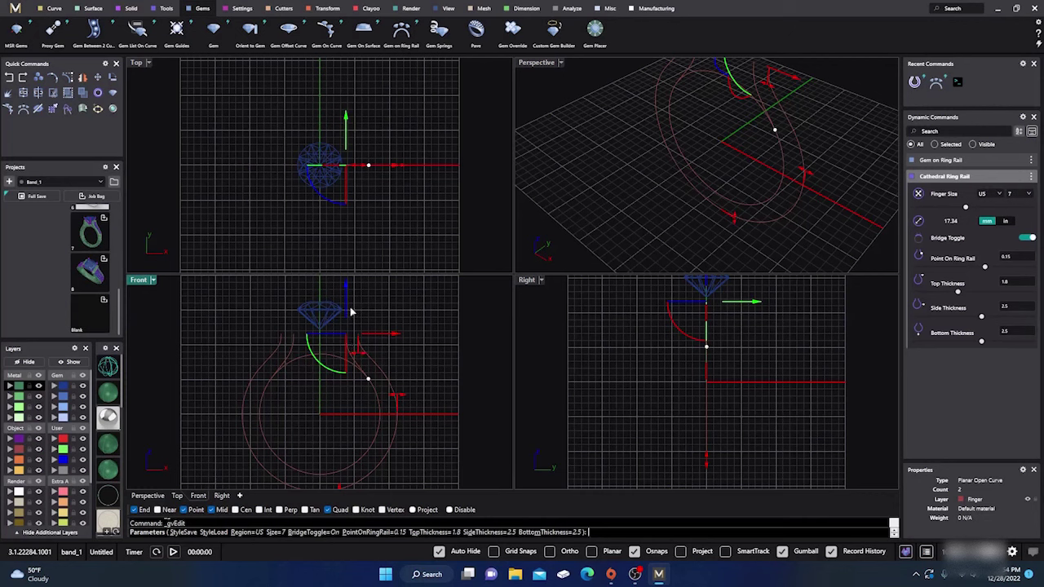
{"action": "left_click_drag", "start_coordinate": [346, 318], "coordinate": [346, 301]}
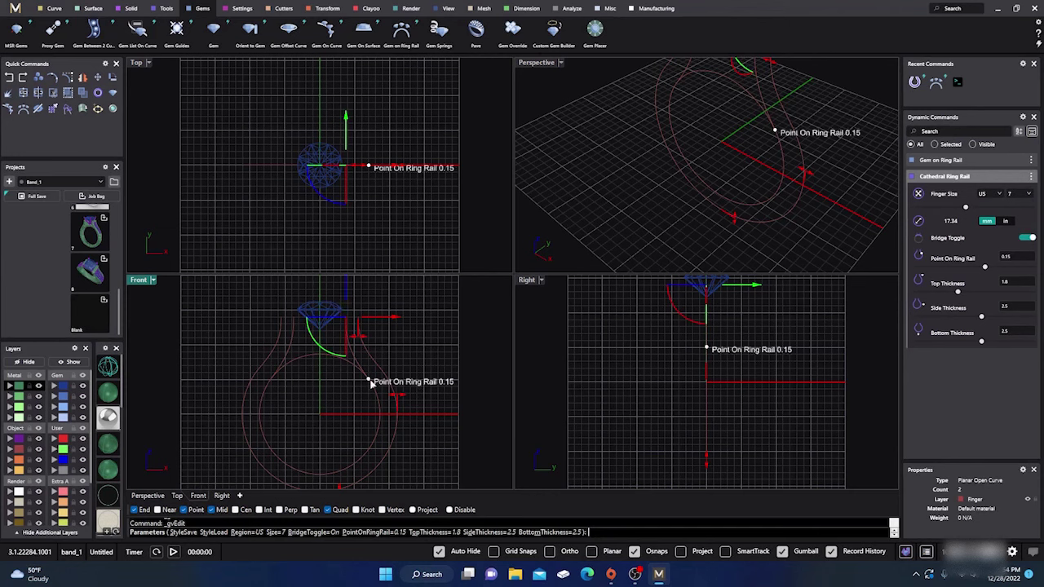
{"action": "left_click_drag", "start_coordinate": [368, 382], "coordinate": [374, 389]}
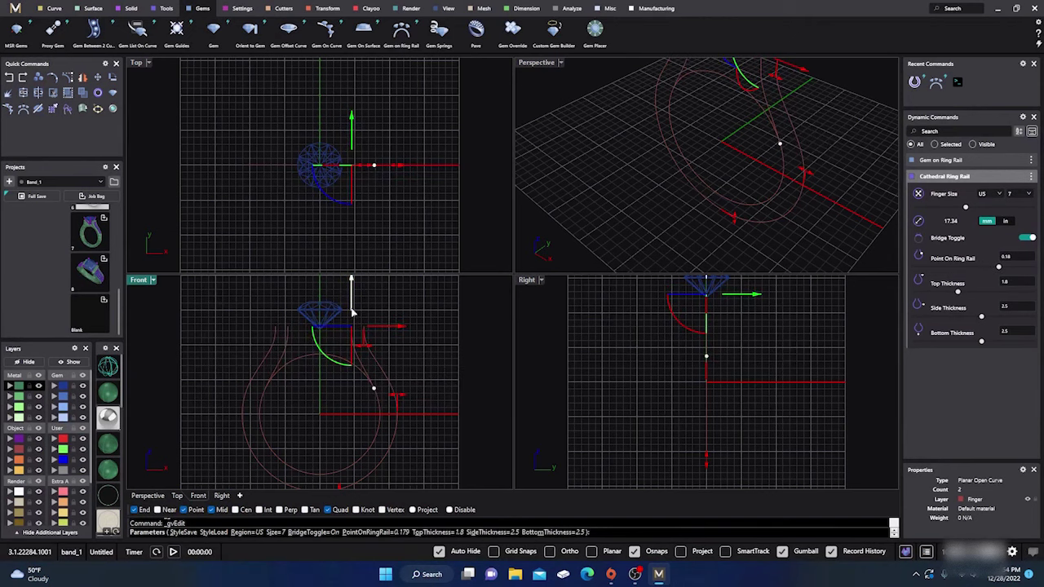
{"action": "left_click_drag", "start_coordinate": [350, 309], "coordinate": [353, 295]}
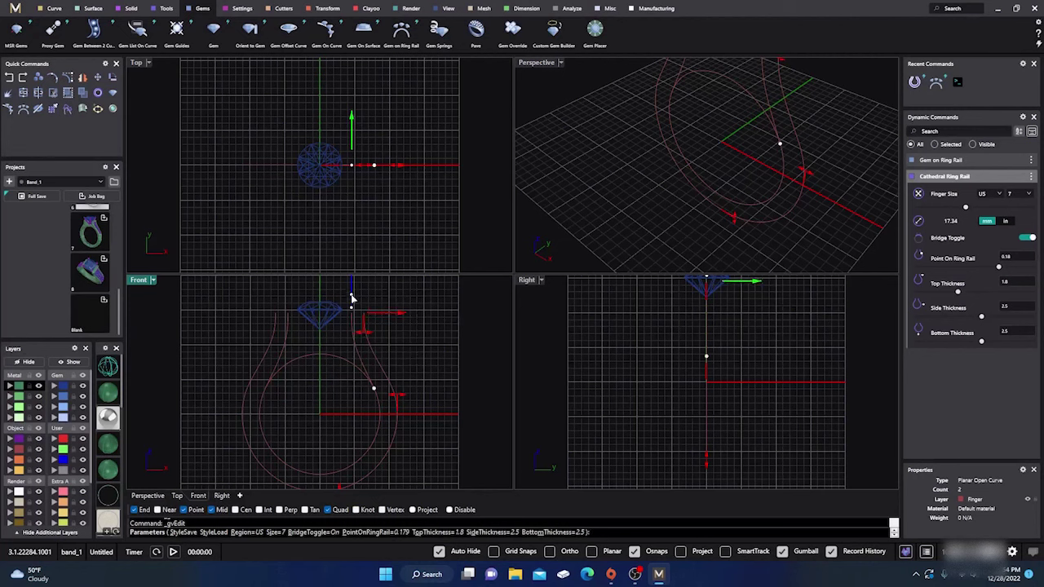
{"action": "left_click_drag", "start_coordinate": [352, 296], "coordinate": [400, 320]}
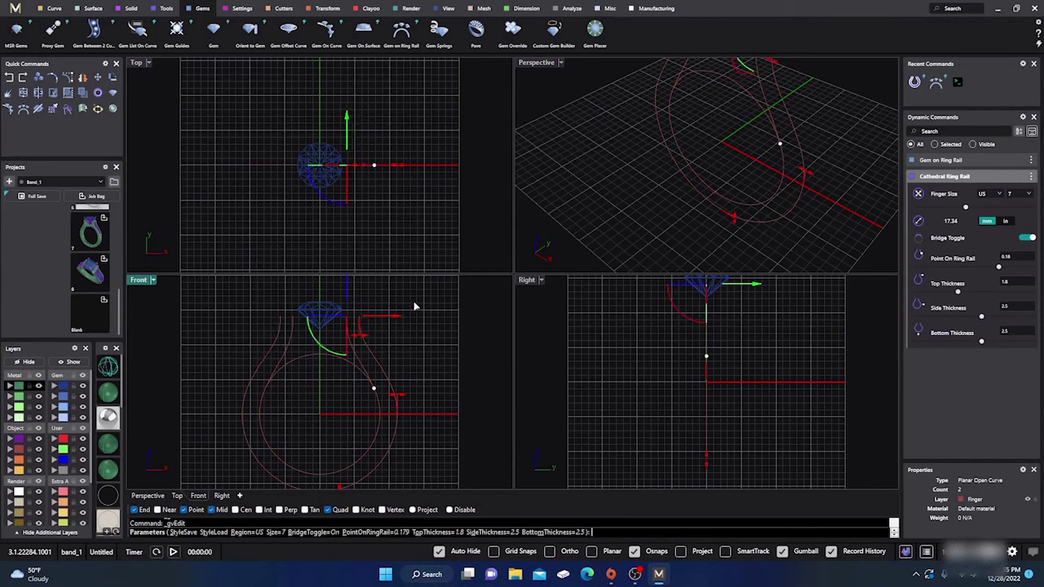
{"action": "key", "text": "Return"}
Step: Place shank profile 02 on the inner rail with Profile Placer, using the outer rail as the outside curve
{"action": "left_click", "coordinate": [347, 331]}
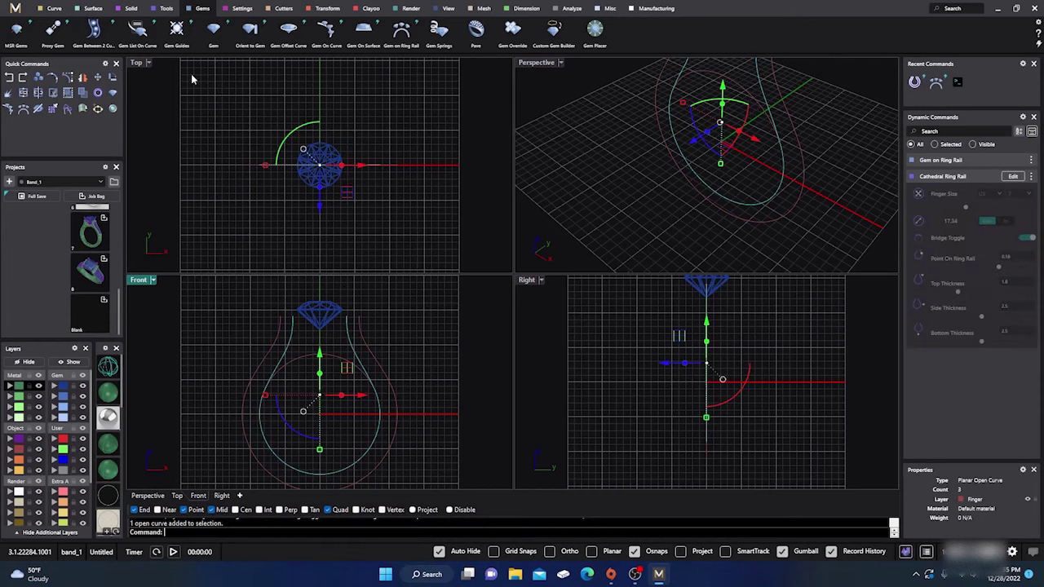
{"action": "left_click", "coordinate": [166, 8]}
{"action": "left_click", "coordinate": [280, 33]}
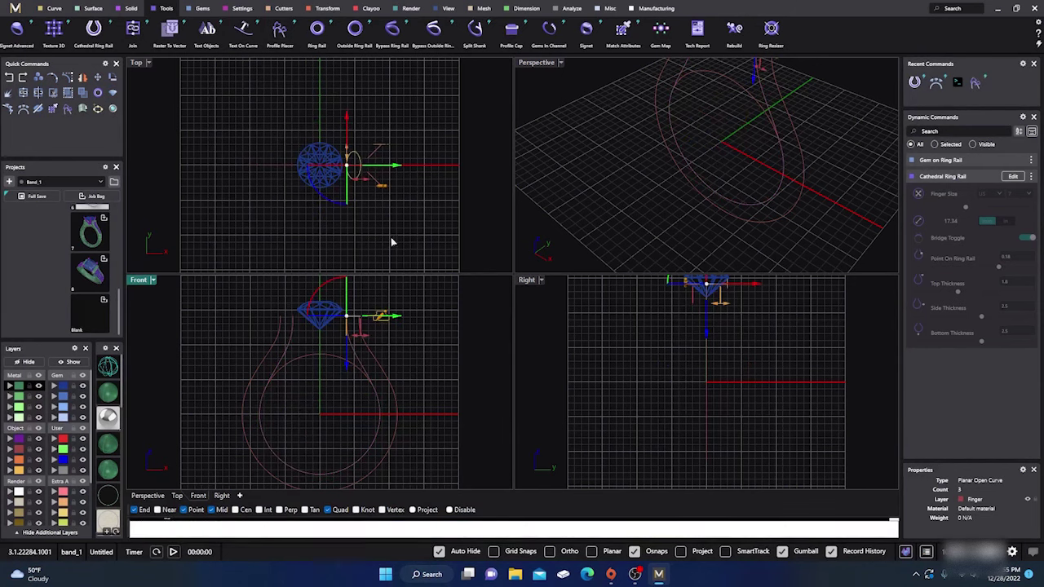
{"action": "left_click", "coordinate": [1016, 309]}
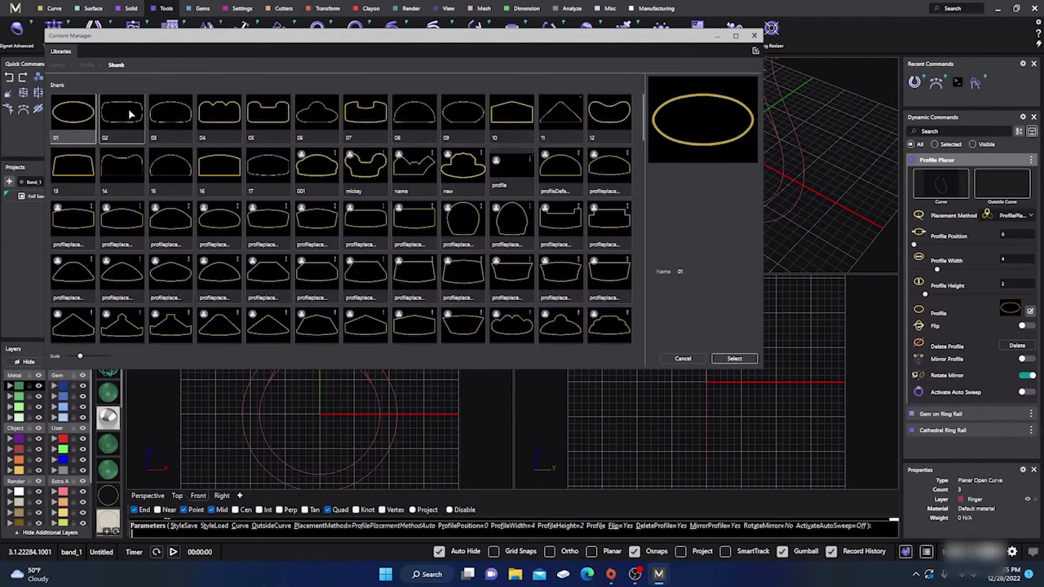
{"action": "left_click", "coordinate": [129, 114]}
{"action": "left_click", "coordinate": [735, 359]}
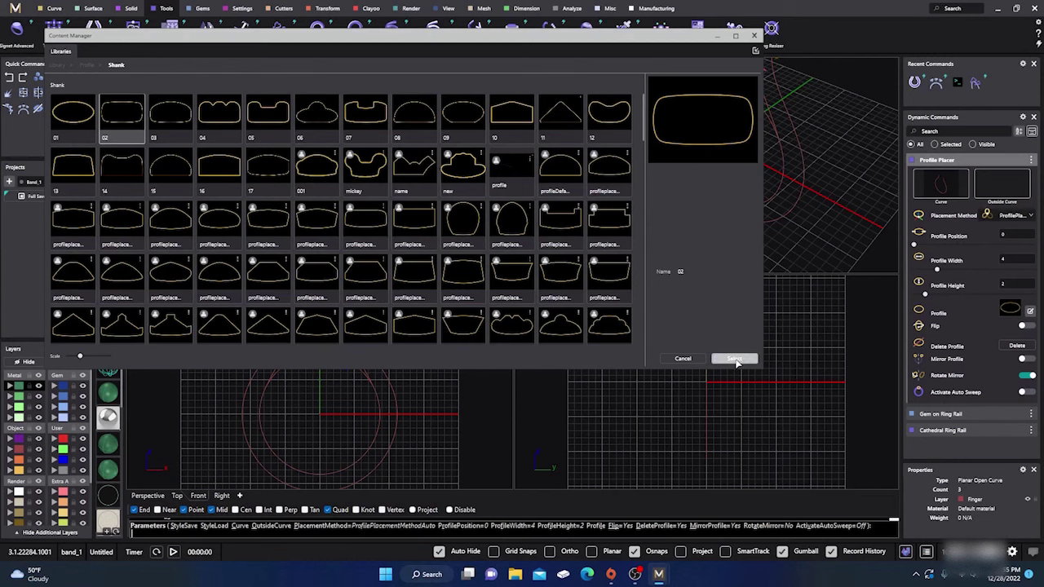
{"action": "left_click", "coordinate": [754, 35]}
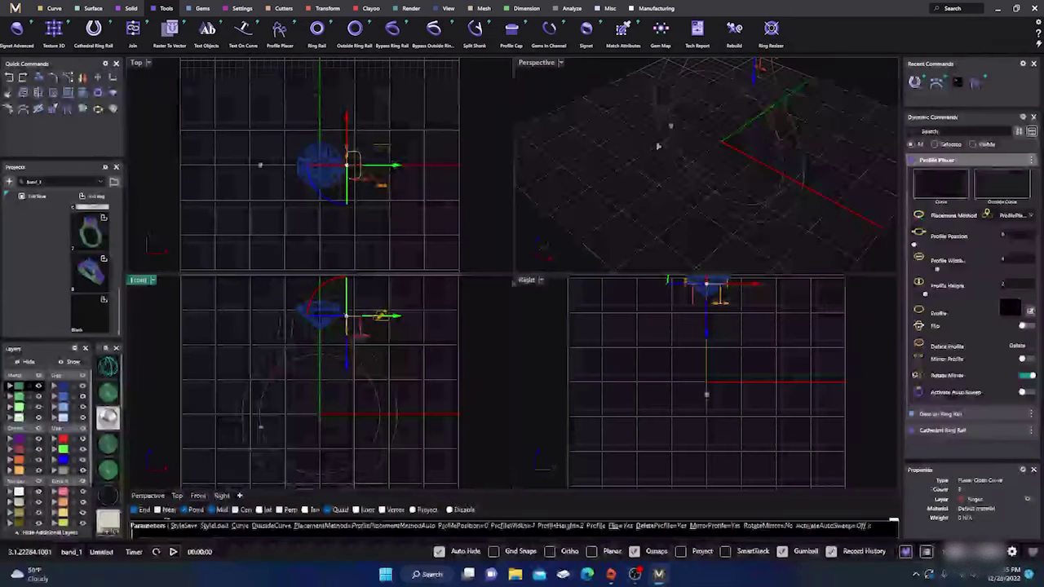
{"action": "left_click", "coordinate": [383, 369]}
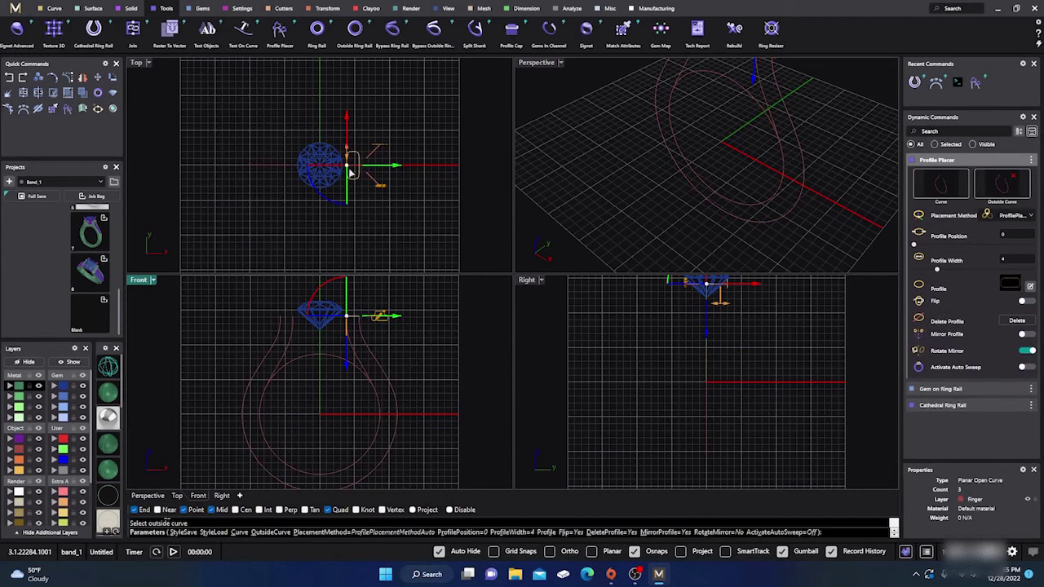
Step: Set the width of the profile at the rail's upper end beside the gem to 6 mm
{"action": "scroll", "coordinate": [347, 153], "scroll_direction": "up", "scroll_amount": 8}
{"action": "scroll", "coordinate": [347, 154], "scroll_direction": "up", "scroll_amount": 3}
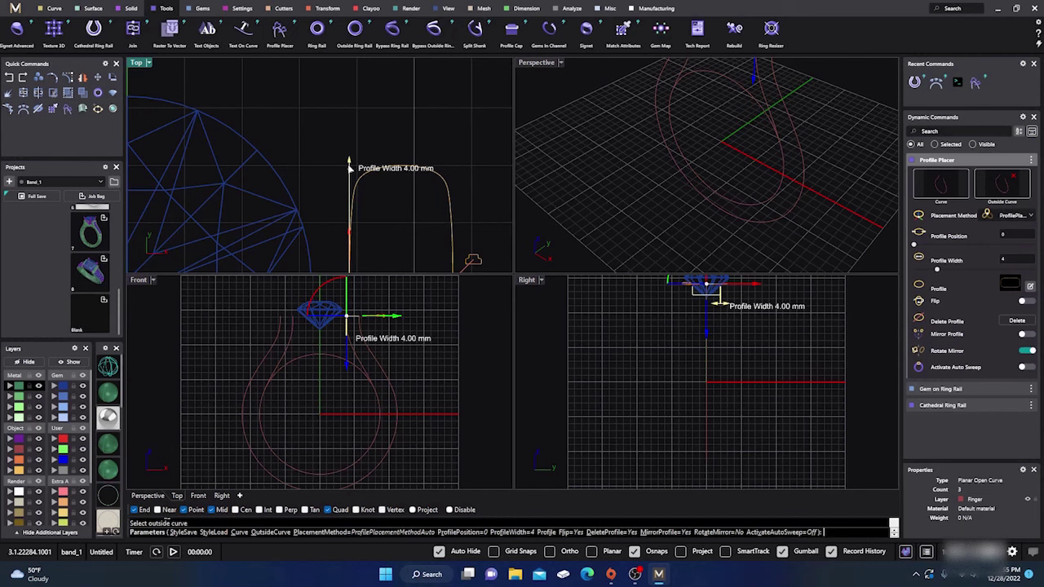
{"action": "left_click_drag", "start_coordinate": [349, 167], "coordinate": [344, 90]}
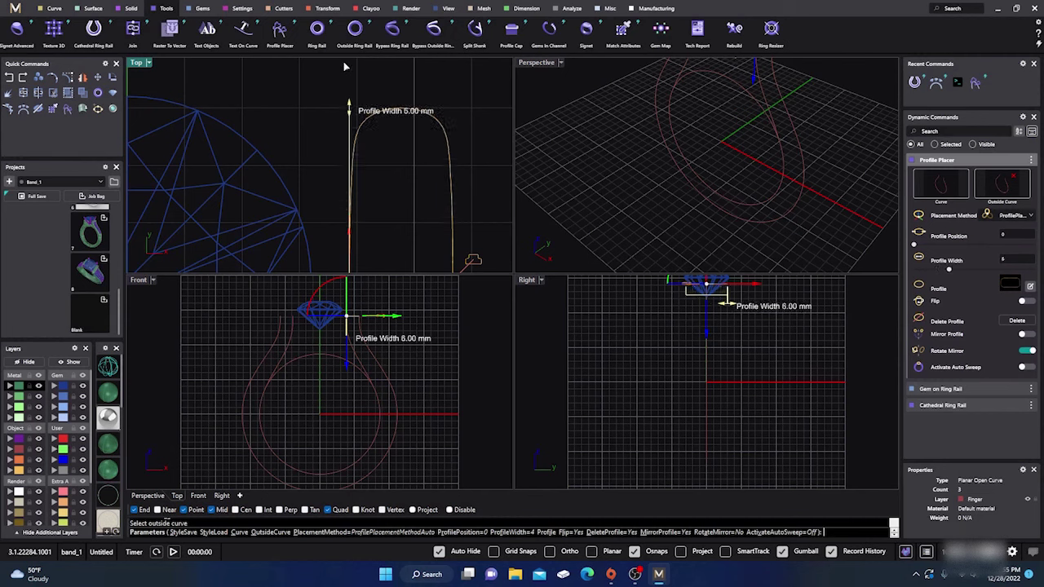
{"action": "left_click_drag", "start_coordinate": [352, 80], "coordinate": [350, 50]}
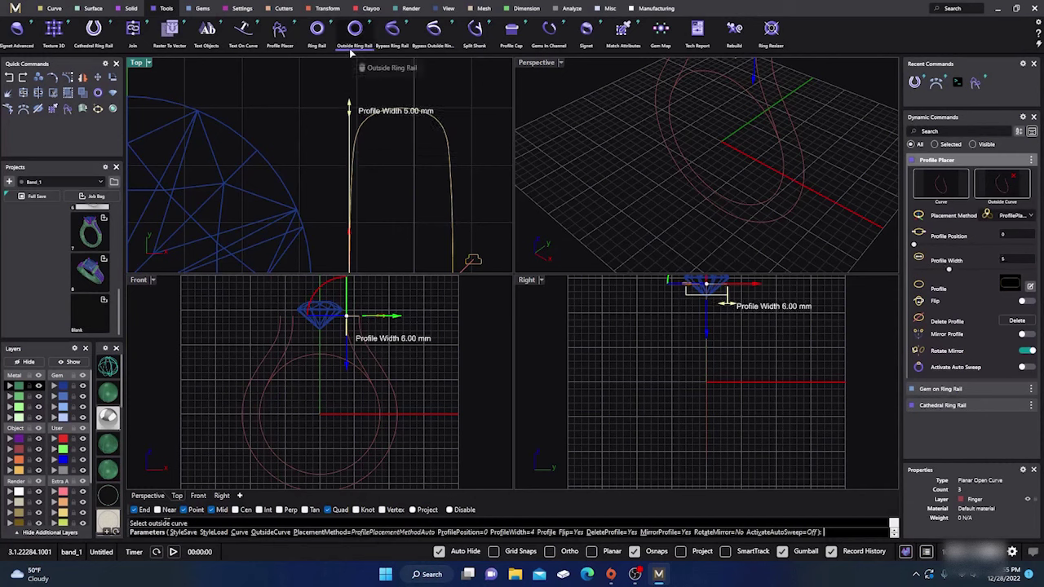
{"action": "left_click", "coordinate": [350, 49]}
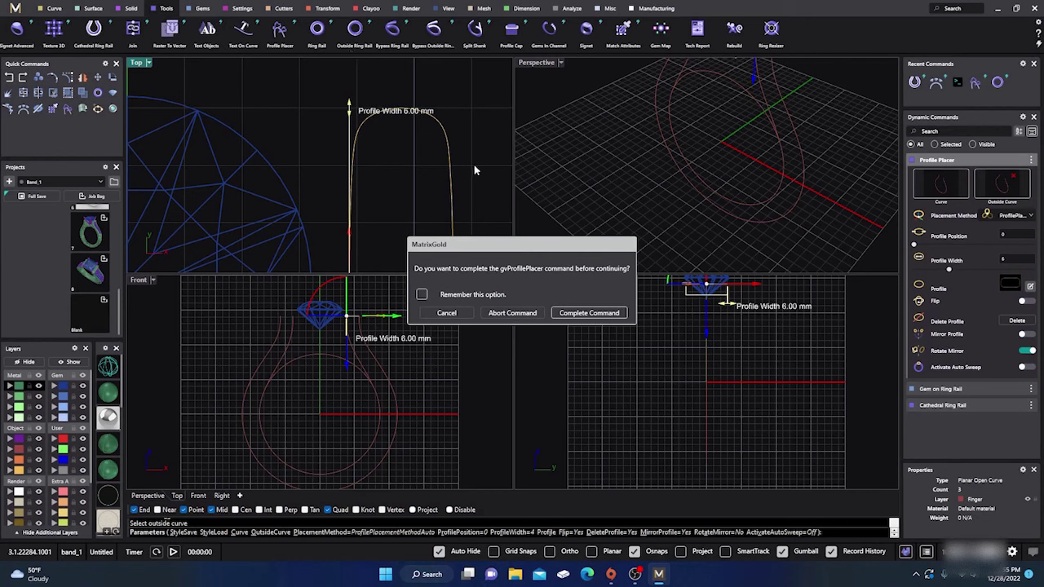
{"action": "left_click", "coordinate": [446, 313]}
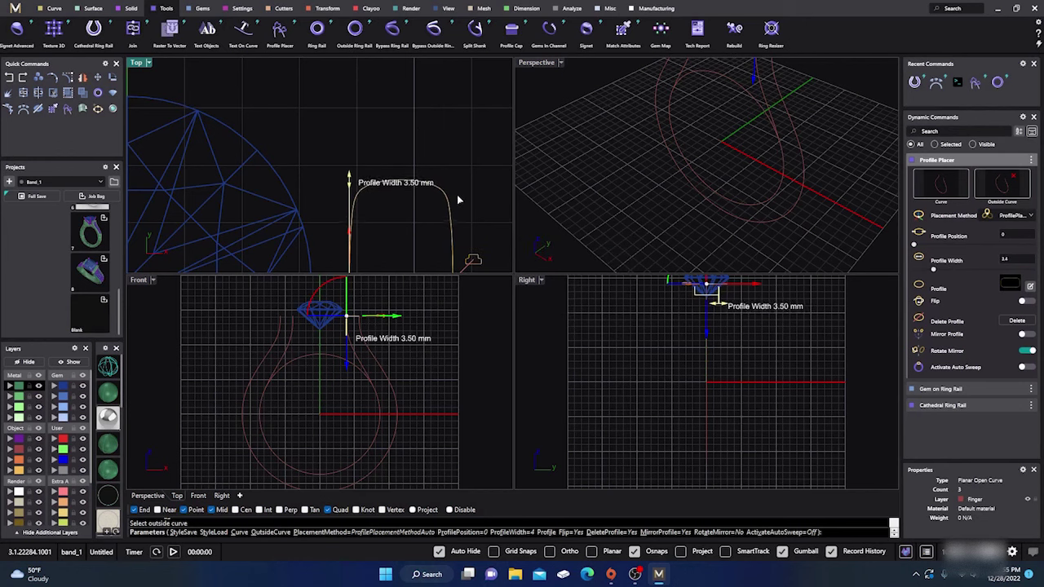
{"action": "left_click", "coordinate": [344, 65]}
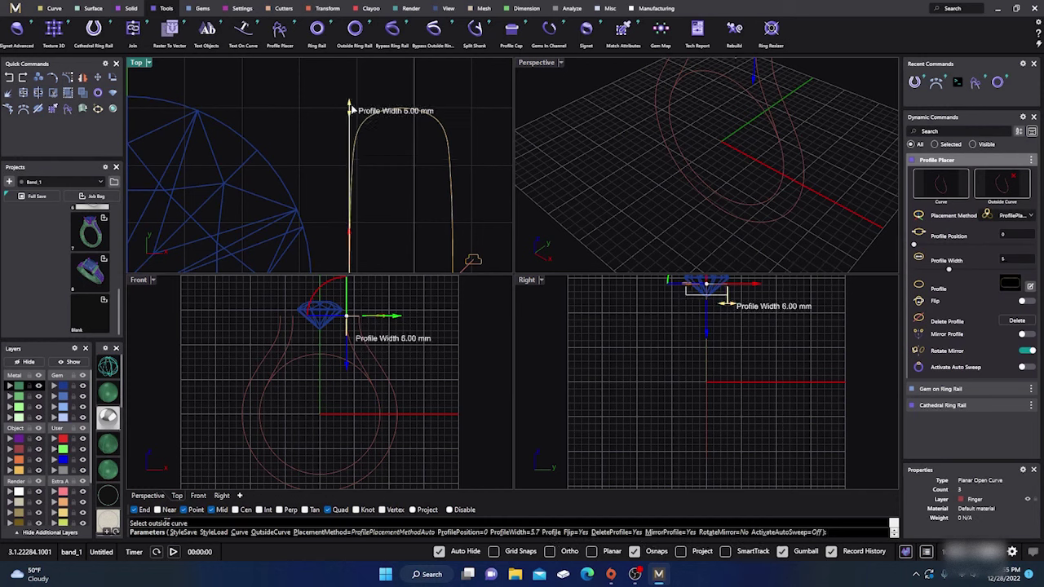
{"action": "left_click", "coordinate": [350, 105]}
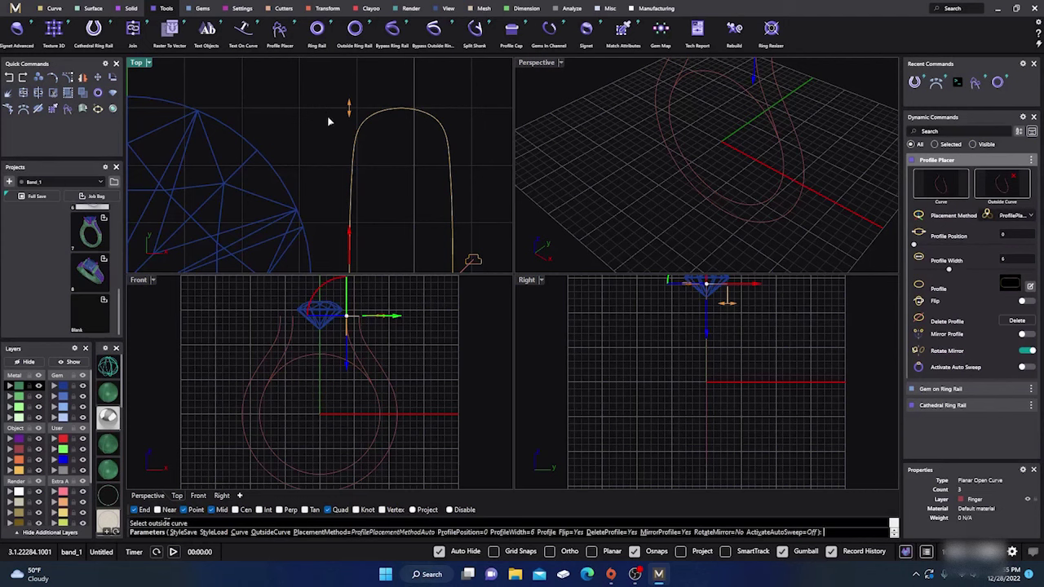
Step: Add a profile at the base of the ring at position 0.5 and set its width to 4 mm
{"action": "left_click", "coordinate": [319, 478]}
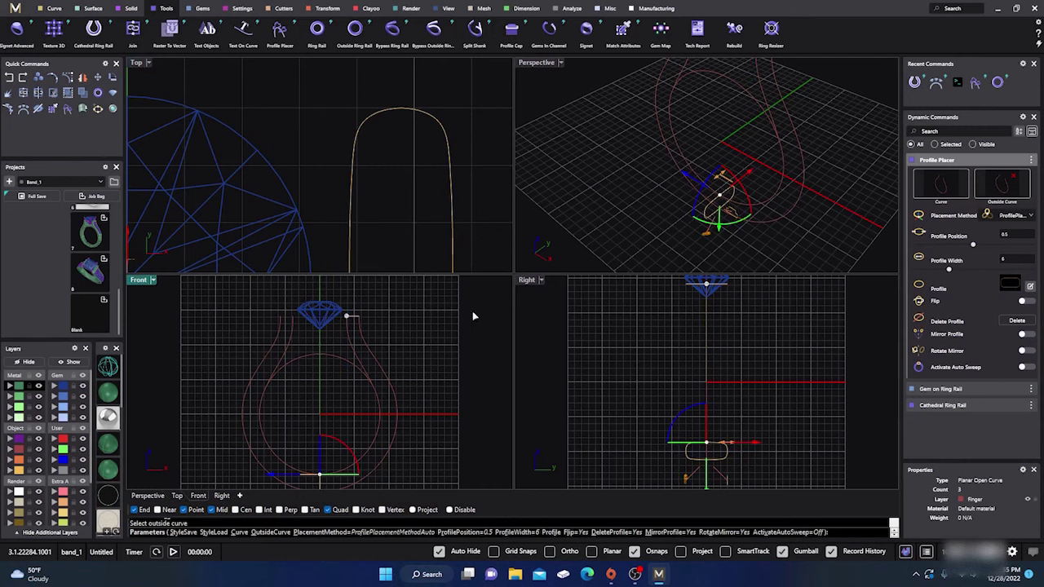
{"action": "scroll", "coordinate": [729, 455], "scroll_direction": "up", "scroll_amount": 6}
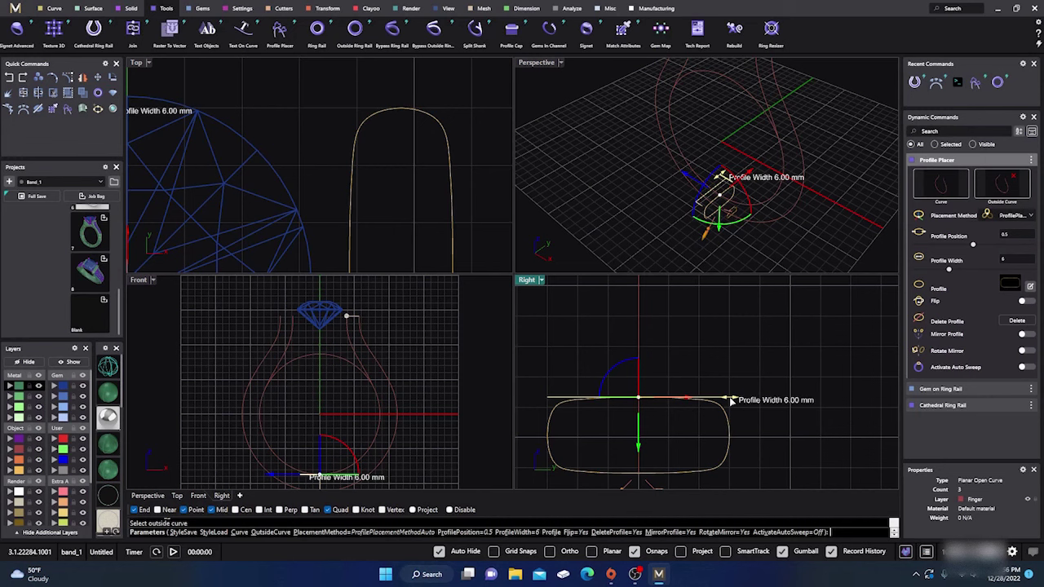
{"action": "left_click_drag", "start_coordinate": [732, 401], "coordinate": [674, 404]}
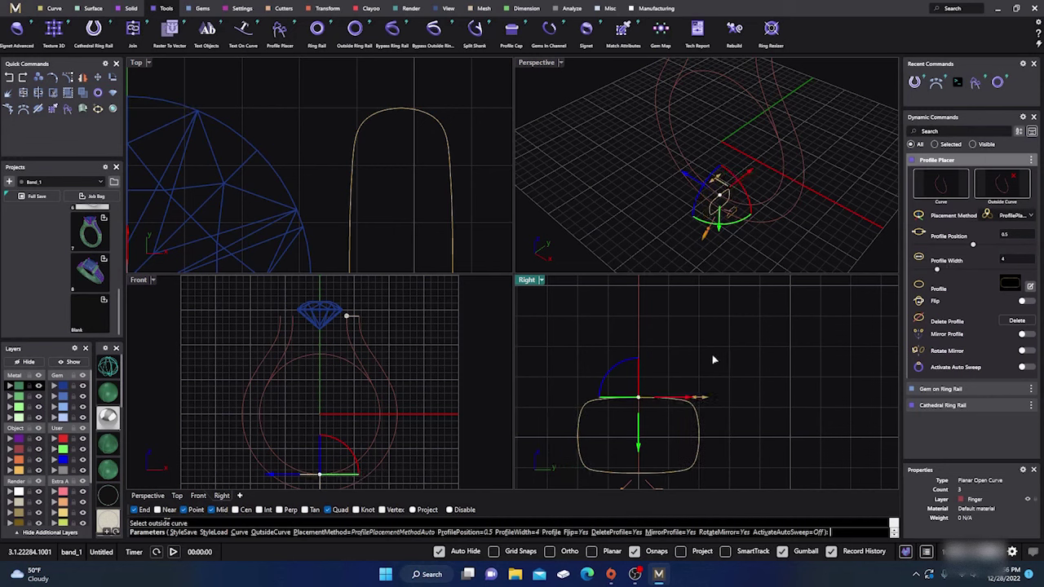
Step: Finish the profile placement and create a Sweep 2 along the inner and outer rails using the upper and base profiles
{"action": "key", "text": "Return"}
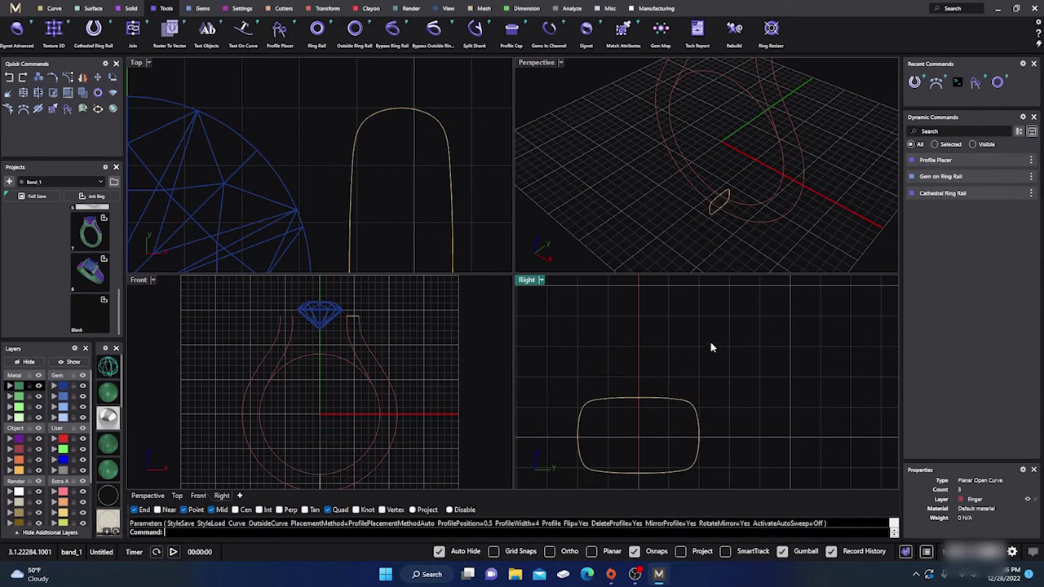
{"action": "left_click", "coordinate": [93, 9]}
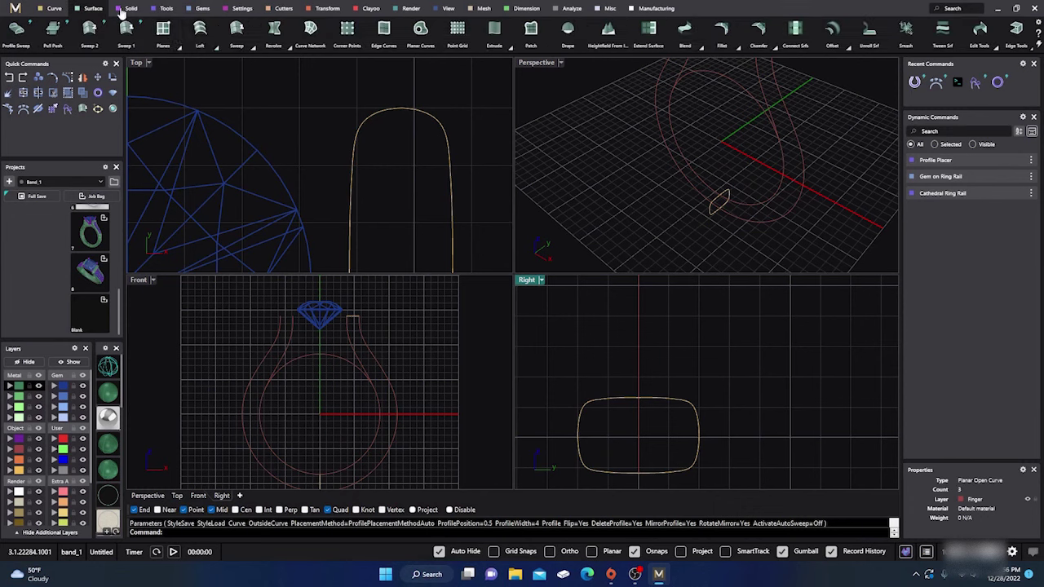
{"action": "right_click_drag", "start_coordinate": [605, 173], "coordinate": [611, 205]}
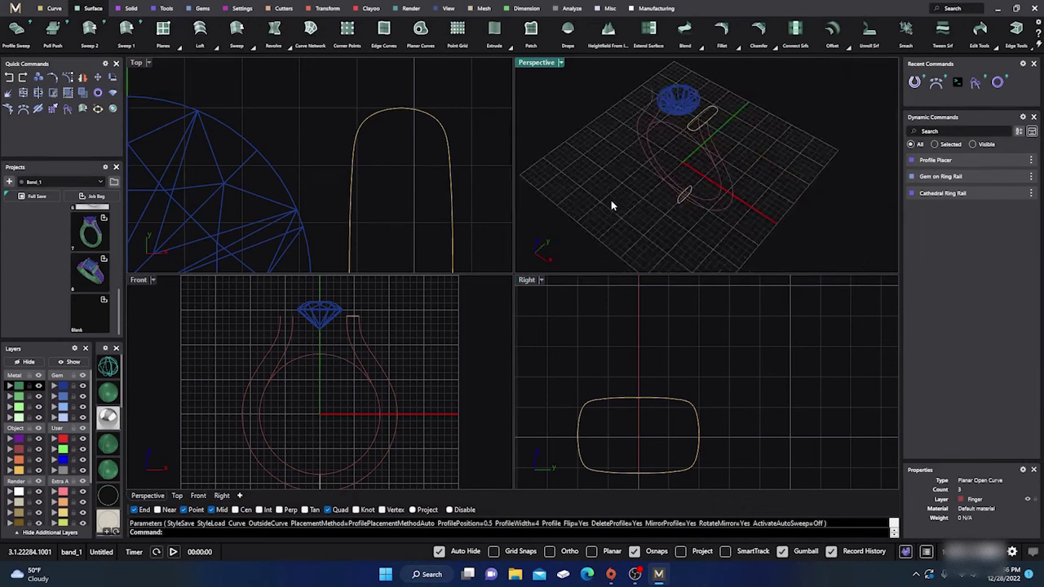
{"action": "left_click", "coordinate": [91, 32]}
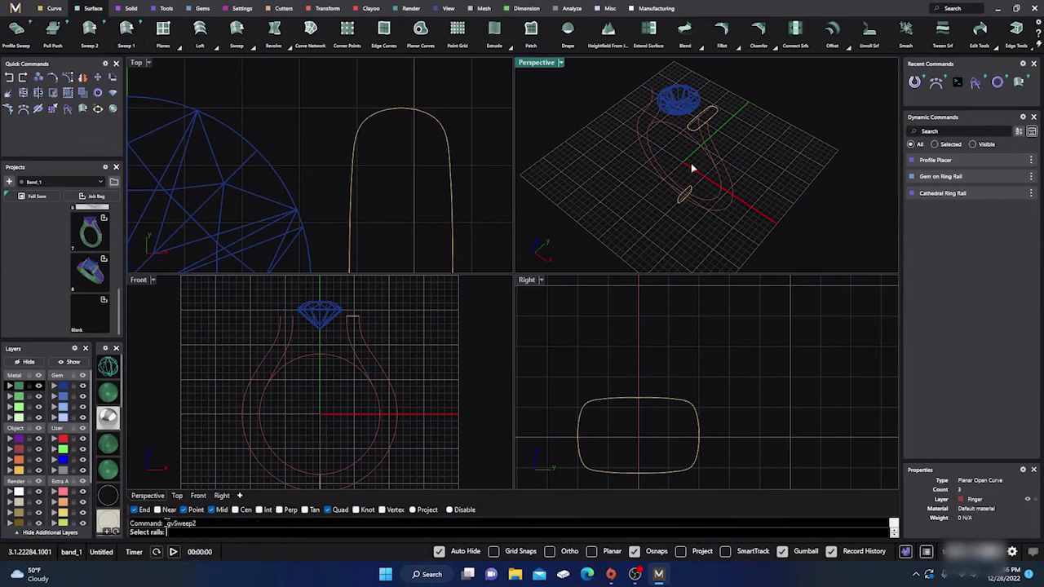
{"action": "left_click", "coordinate": [701, 134]}
{"action": "left_click", "coordinate": [710, 135]}
{"action": "left_click", "coordinate": [713, 119]}
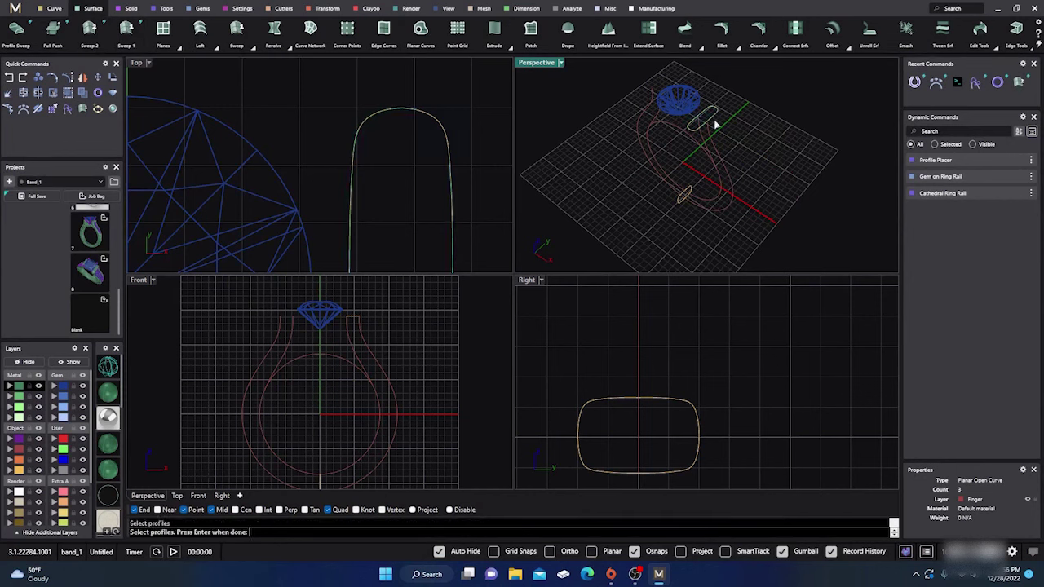
{"action": "left_click", "coordinate": [677, 203]}
{"action": "key", "text": "Return"}
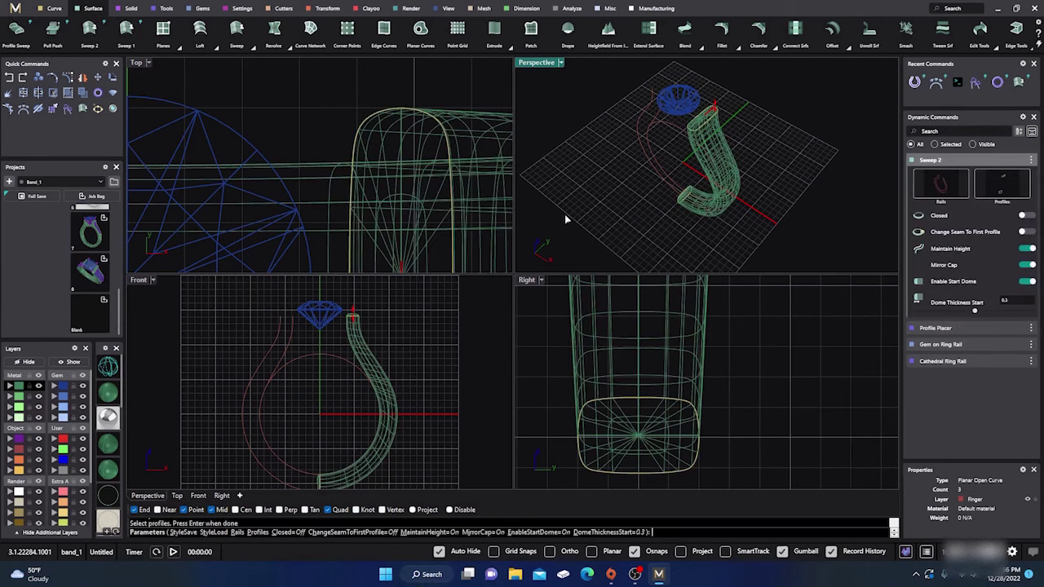
Step: Raise the dome at the shank's upper end to a start thickness of 0.6 mm and finish the sweep
{"action": "double_click", "coordinate": [536, 63]}
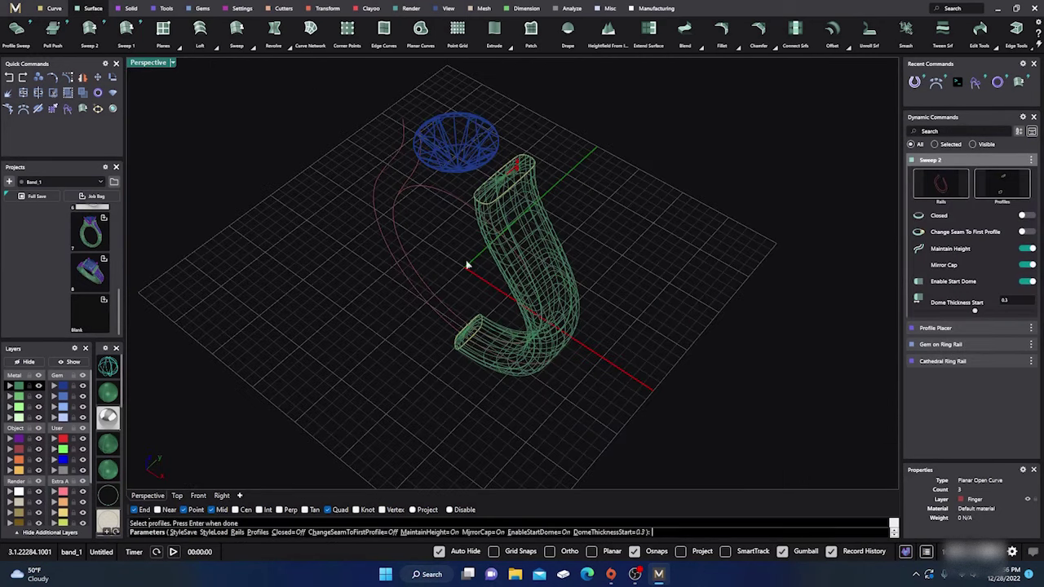
{"action": "right_click_drag", "start_coordinate": [466, 263], "coordinate": [457, 238]}
{"action": "scroll", "coordinate": [418, 307], "scroll_direction": "down", "scroll_amount": 4}
{"action": "scroll", "coordinate": [450, 243], "scroll_direction": "up", "scroll_amount": 6}
{"action": "mouse_move", "coordinate": [495, 115]}
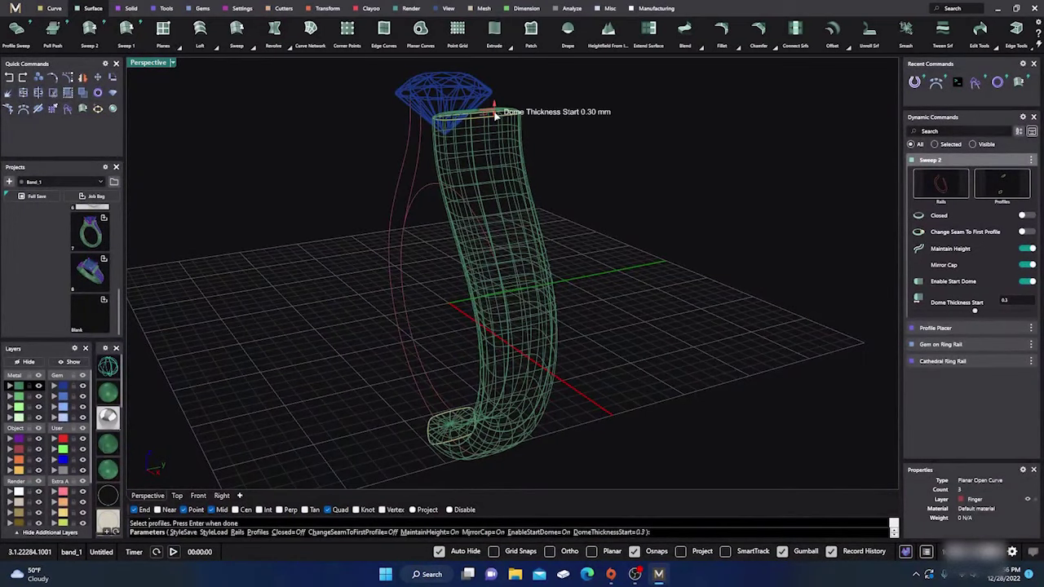
{"action": "left_click_drag", "start_coordinate": [495, 115], "coordinate": [493, 101]}
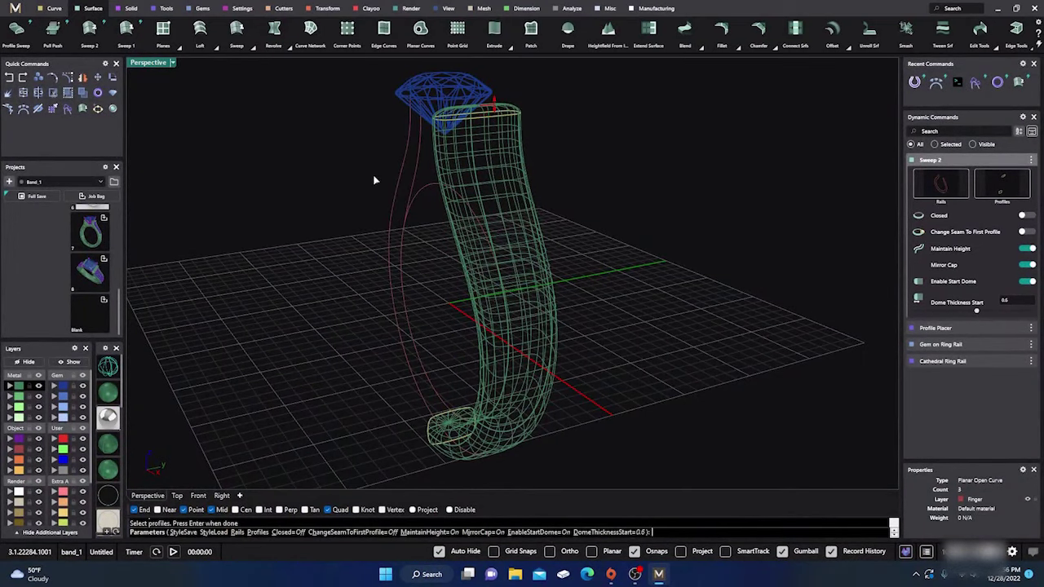
{"action": "key", "text": "Return"}
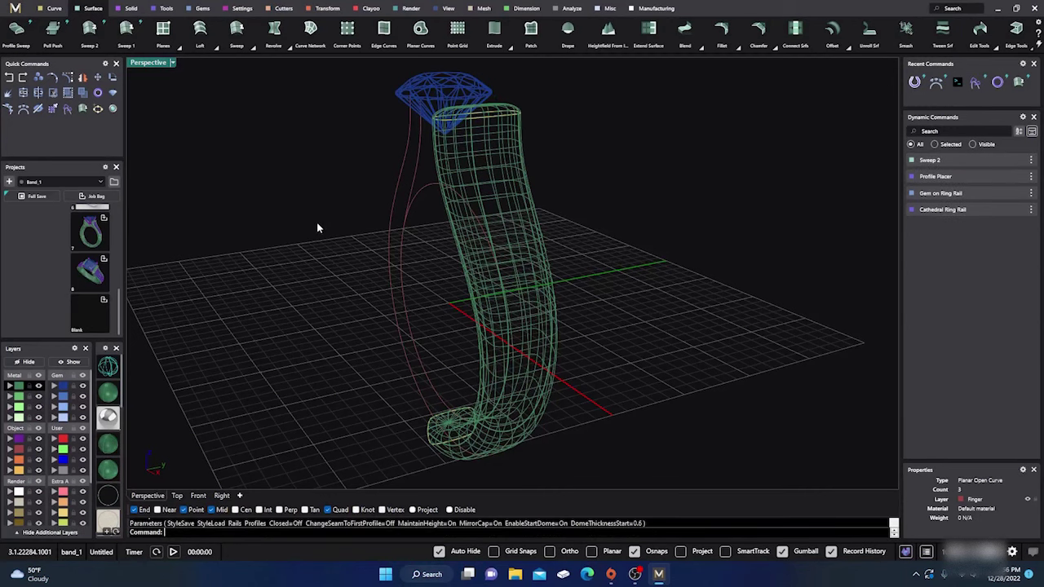
Step: In the Right view, draw an open three-segment polyline inside the shank, from below its top edge down its tapered side to just above the origin
{"action": "left_click", "coordinate": [222, 495]}
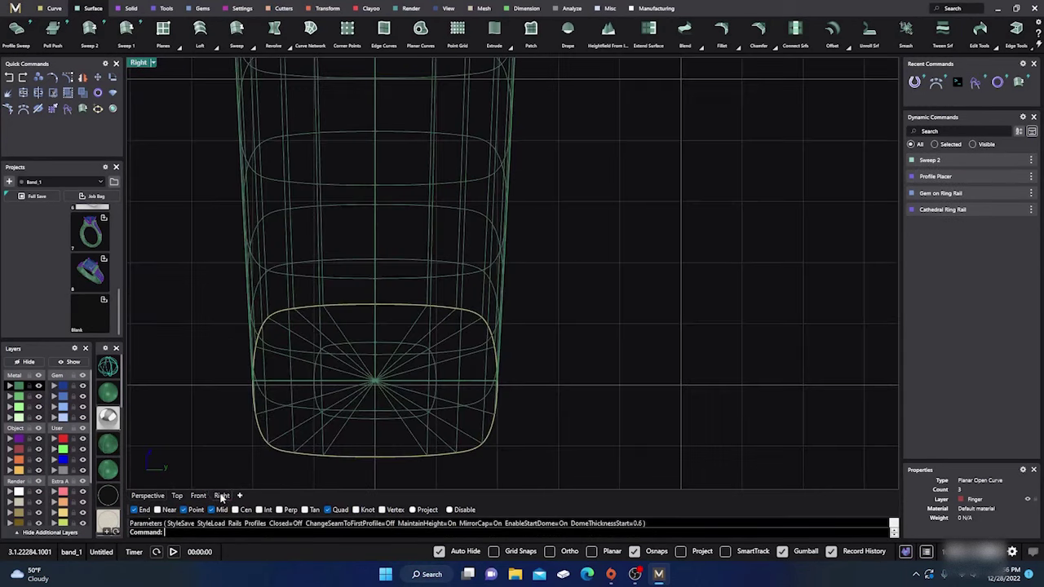
{"action": "scroll", "coordinate": [573, 383], "scroll_direction": "down", "scroll_amount": 14}
{"action": "right_click_drag", "start_coordinate": [615, 357], "coordinate": [576, 409]}
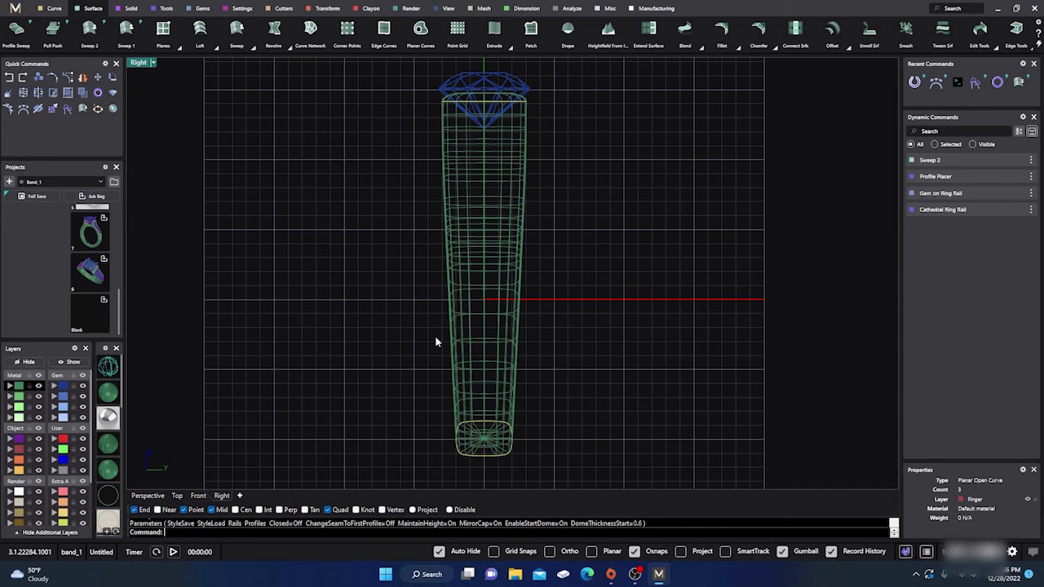
{"action": "mouse_move", "coordinate": [322, 259]}
{"action": "right_mouse_down"}
{"action": "mouse_move", "coordinate": [317, 276]}
{"action": "mouse_move", "coordinate": [302, 261]}
{"action": "right_mouse_up"}
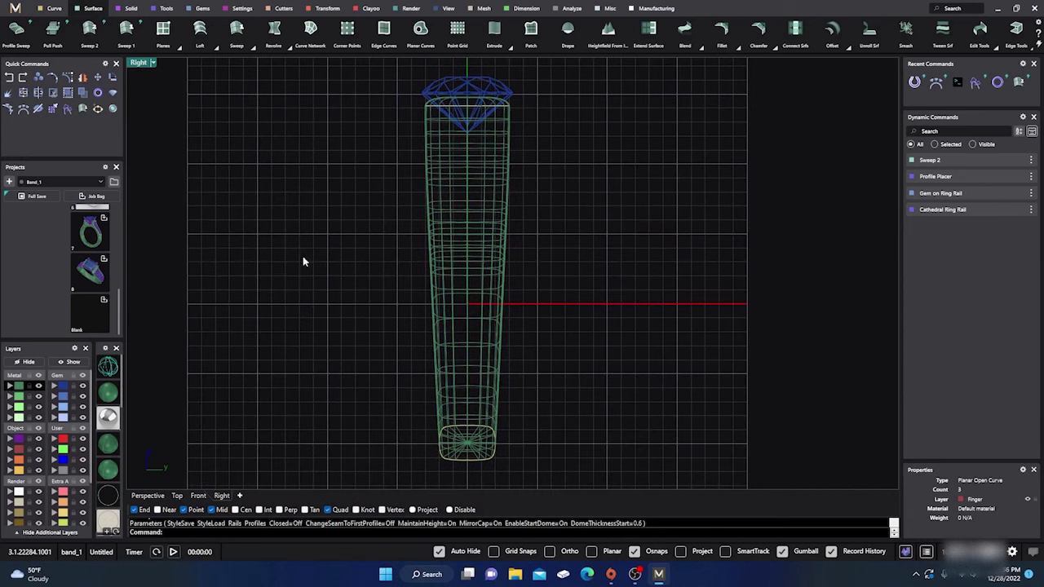
{"action": "left_click", "coordinate": [56, 9]}
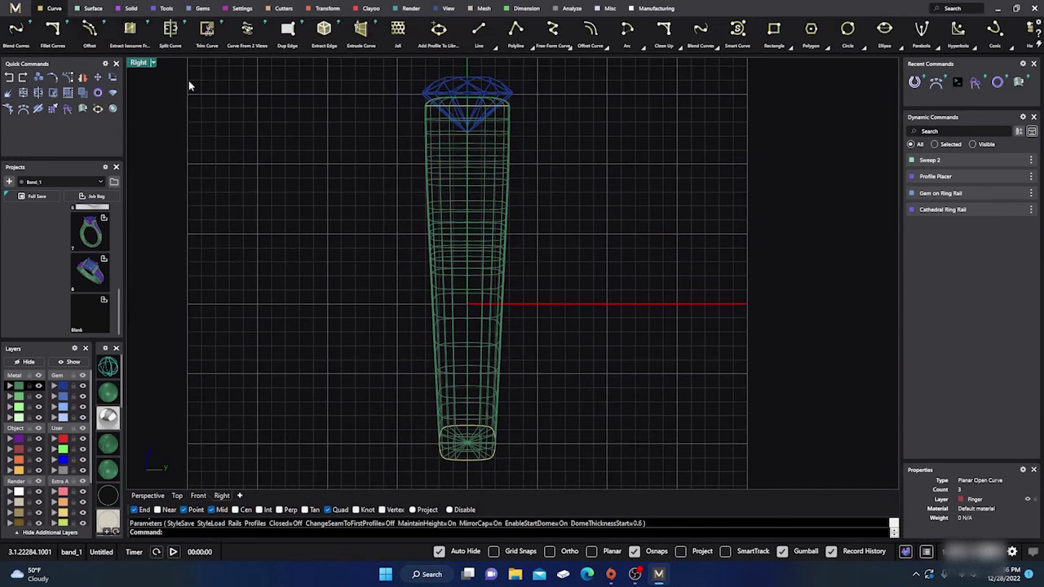
{"action": "left_click", "coordinate": [514, 31]}
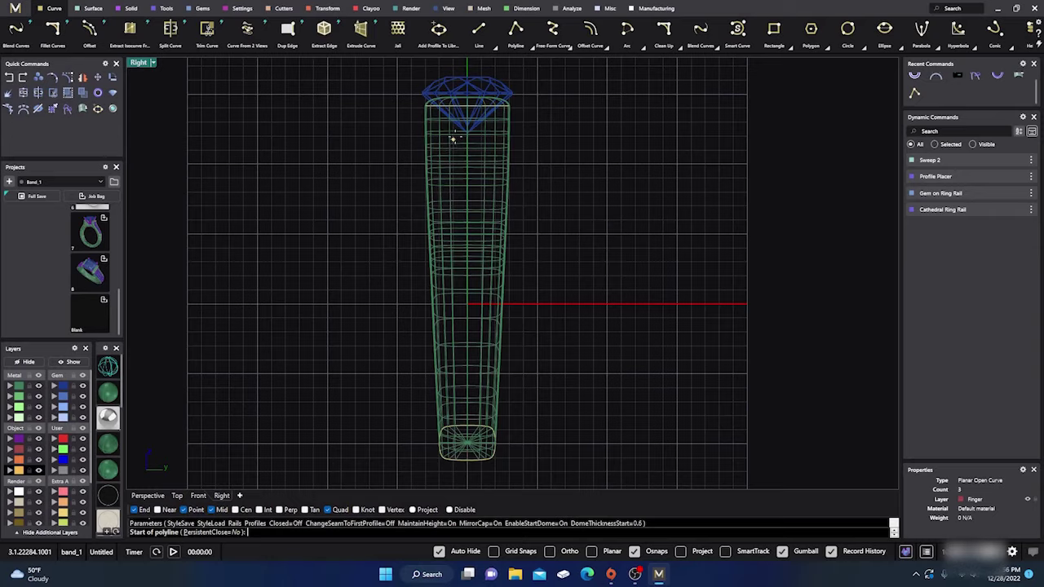
{"action": "scroll", "coordinate": [458, 124], "scroll_direction": "up", "scroll_amount": 2}
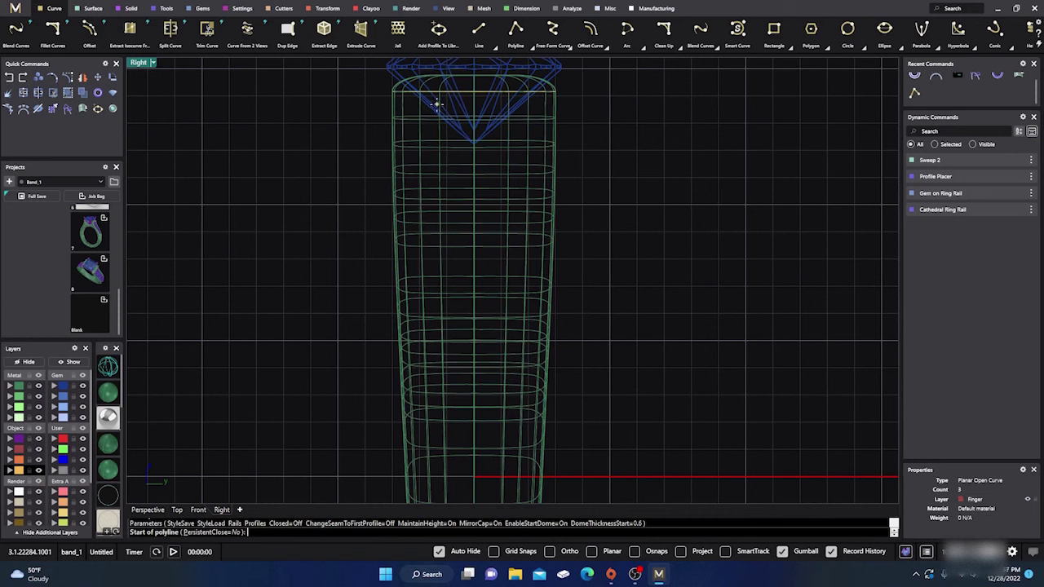
{"action": "left_click", "coordinate": [434, 104]}
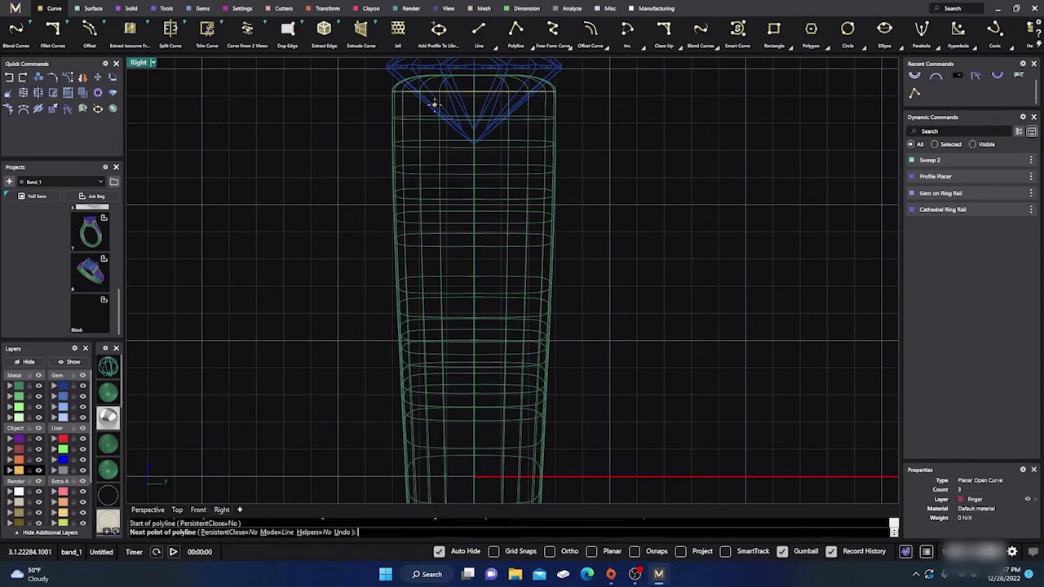
{"action": "left_click", "coordinate": [539, 105]}
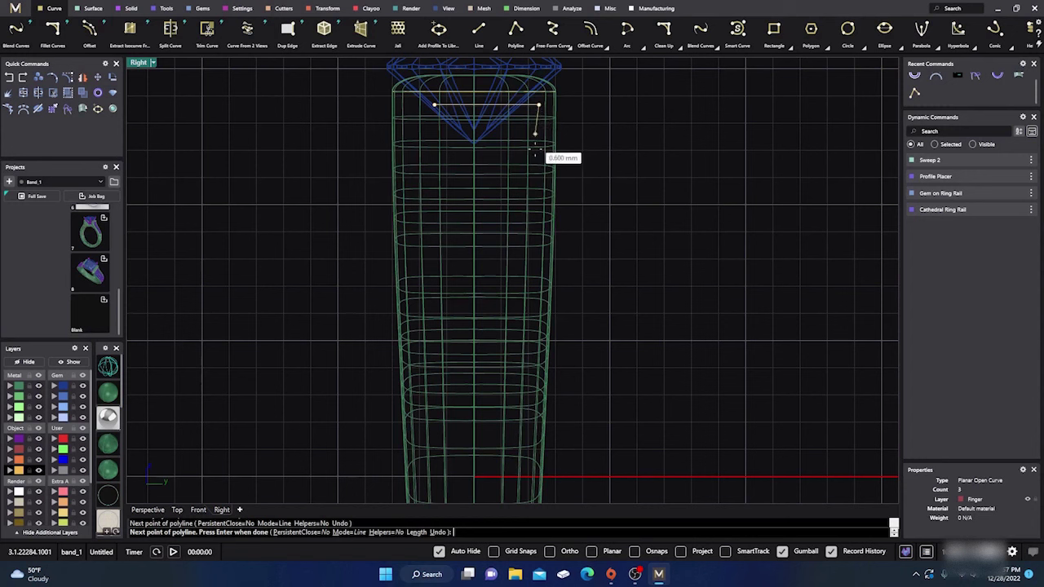
{"action": "left_click", "coordinate": [525, 471]}
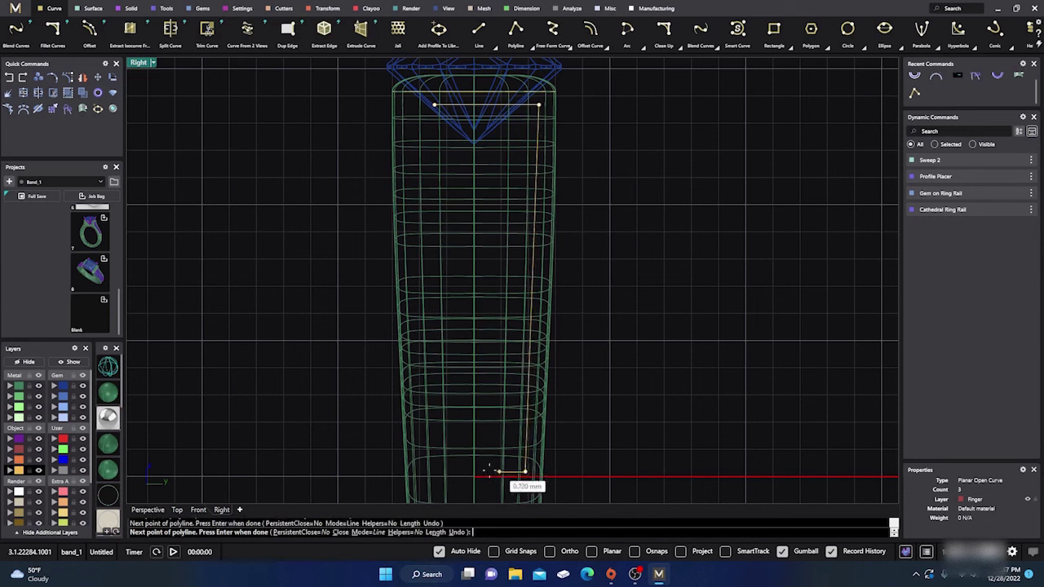
{"action": "left_click", "coordinate": [438, 471]}
{"action": "key", "text": "Return"}
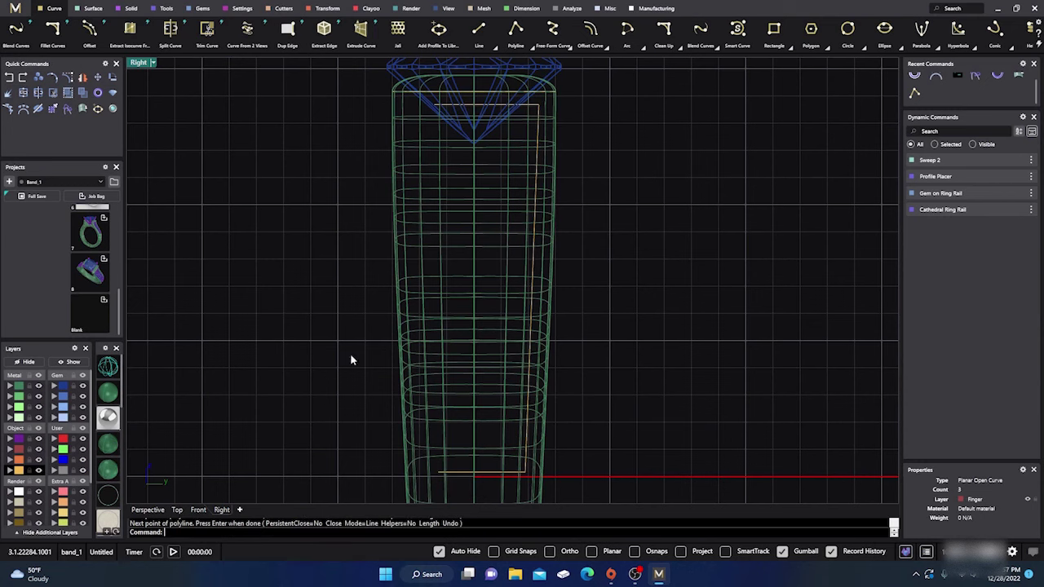
Step: Draw a vertical centre line with Polyline from 0,0,0 to a point above the gem
{"action": "scroll", "coordinate": [283, 332], "scroll_direction": "down", "scroll_amount": 2}
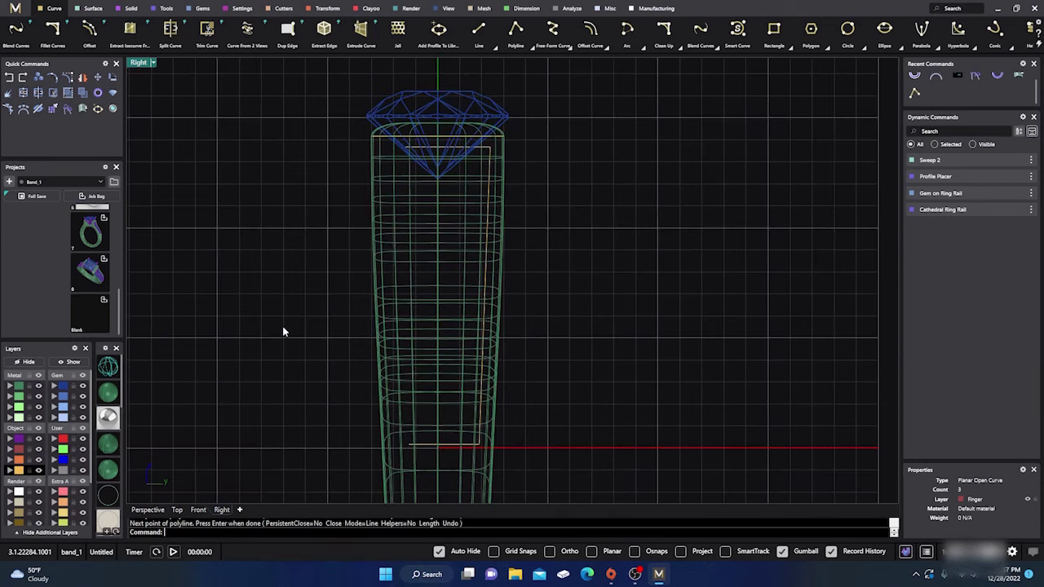
{"action": "key", "text": "Return"}
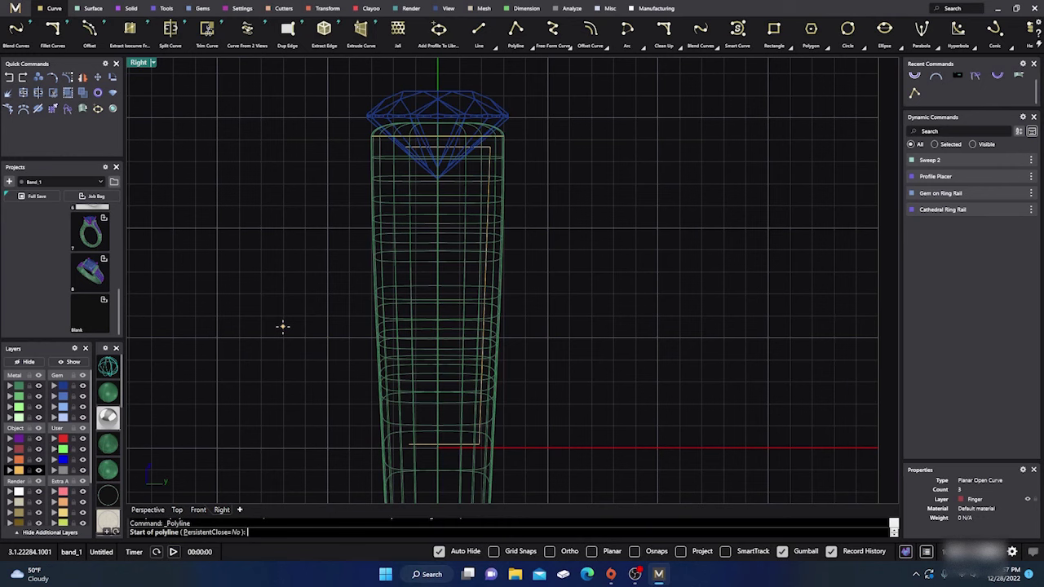
{"action": "type", "text": "0,0,0"}
{"action": "key", "text": "Return"}
{"action": "scroll", "coordinate": [312, 355], "scroll_direction": "down", "scroll_amount": 3}
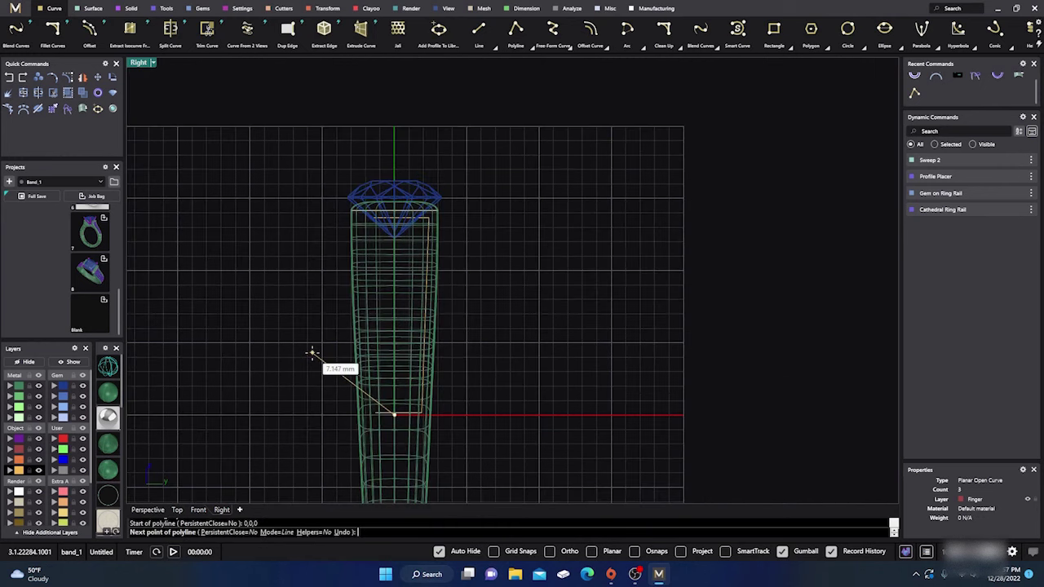
{"action": "left_click", "coordinate": [395, 118]}
{"action": "key", "text": "Return"}
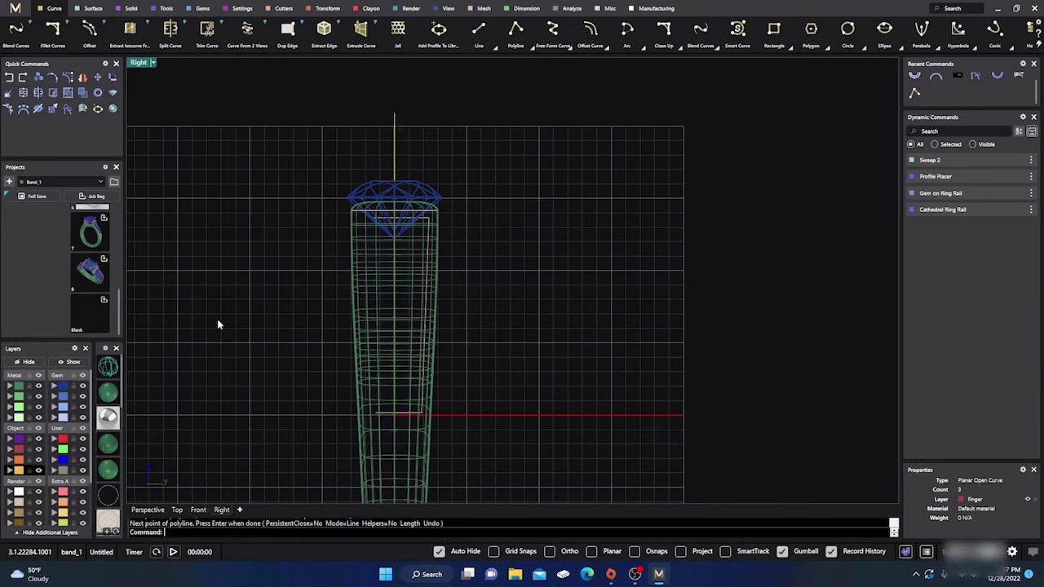
Step: Hide the layers holding the gem, the metal shank and the finger rails
{"action": "left_click", "coordinate": [82, 387]}
{"action": "left_click", "coordinate": [39, 386]}
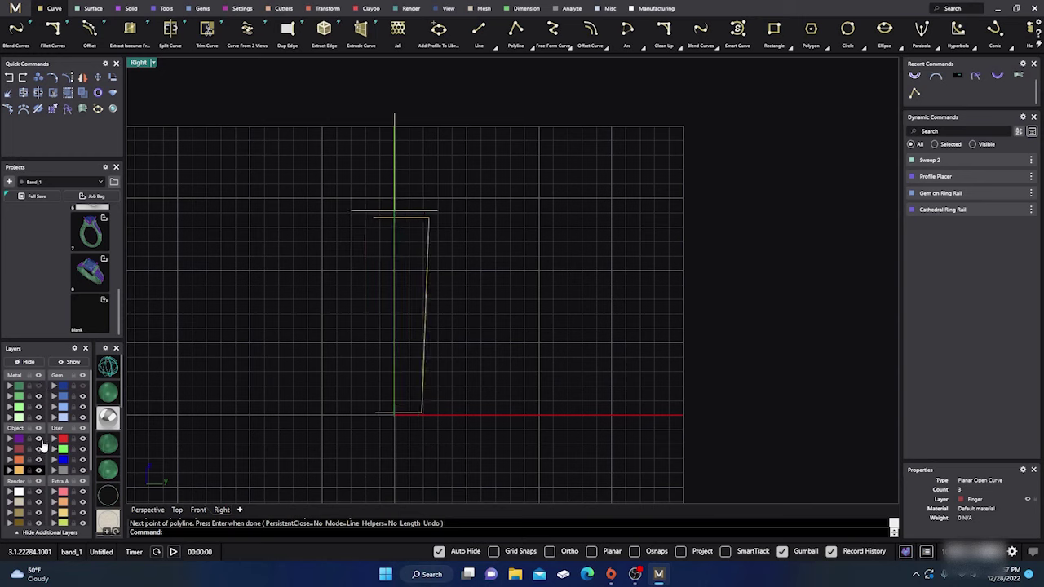
{"action": "left_click", "coordinate": [39, 450]}
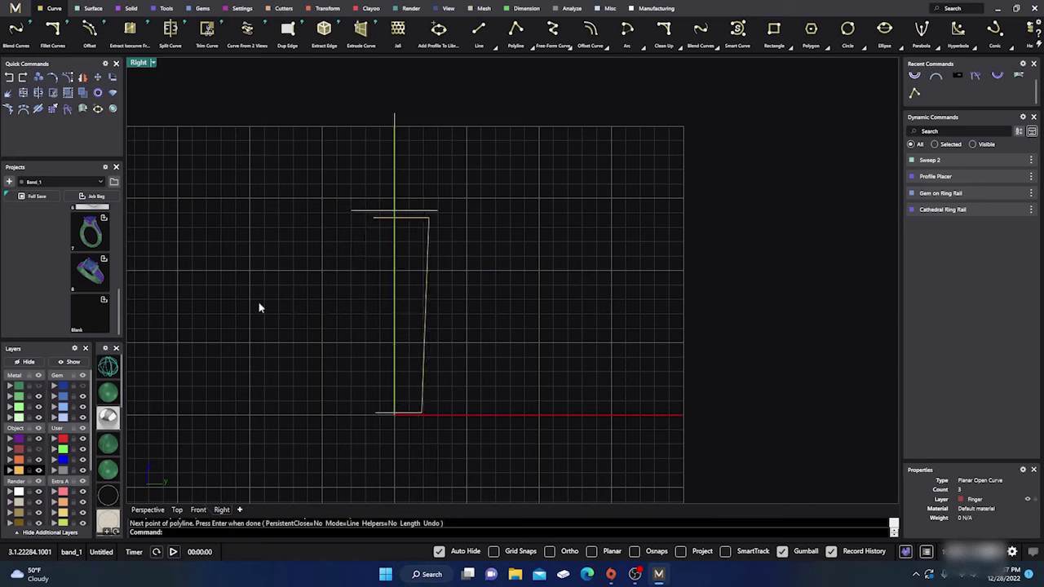
Step: Move the upper and base shank profiles to the User 04 layer and hide that layer
{"action": "left_click_drag", "start_coordinate": [351, 238], "coordinate": [336, 194]}
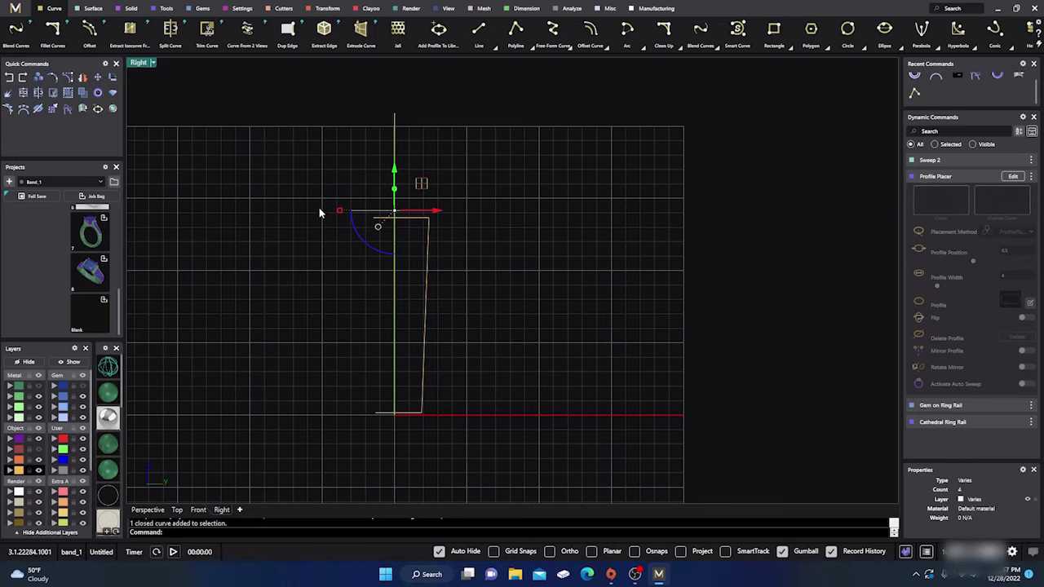
{"action": "scroll", "coordinate": [319, 210], "scroll_direction": "down", "scroll_amount": 3}
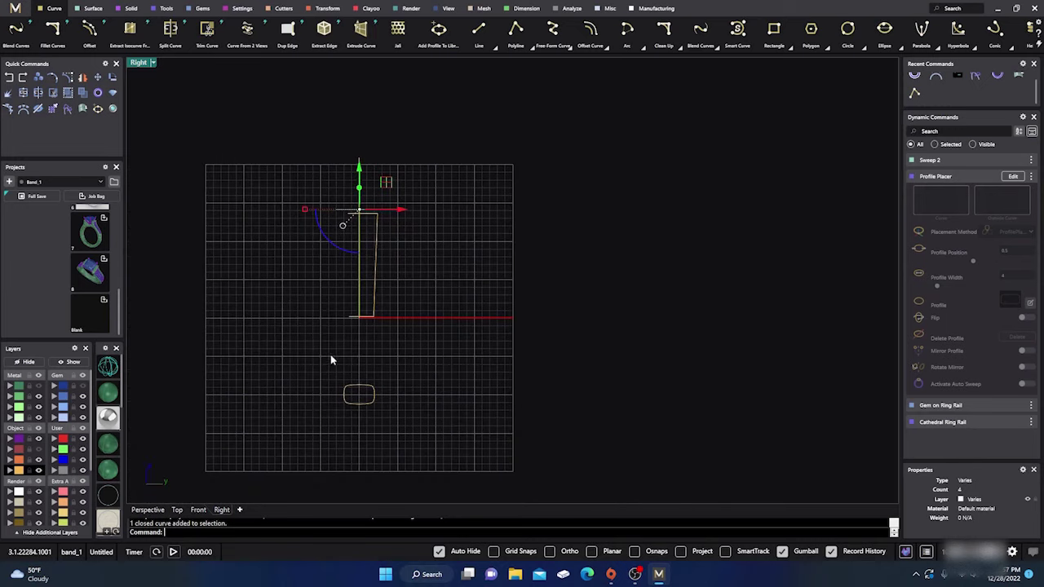
{"action": "left_click", "coordinate": [360, 403], "text": "shift"}
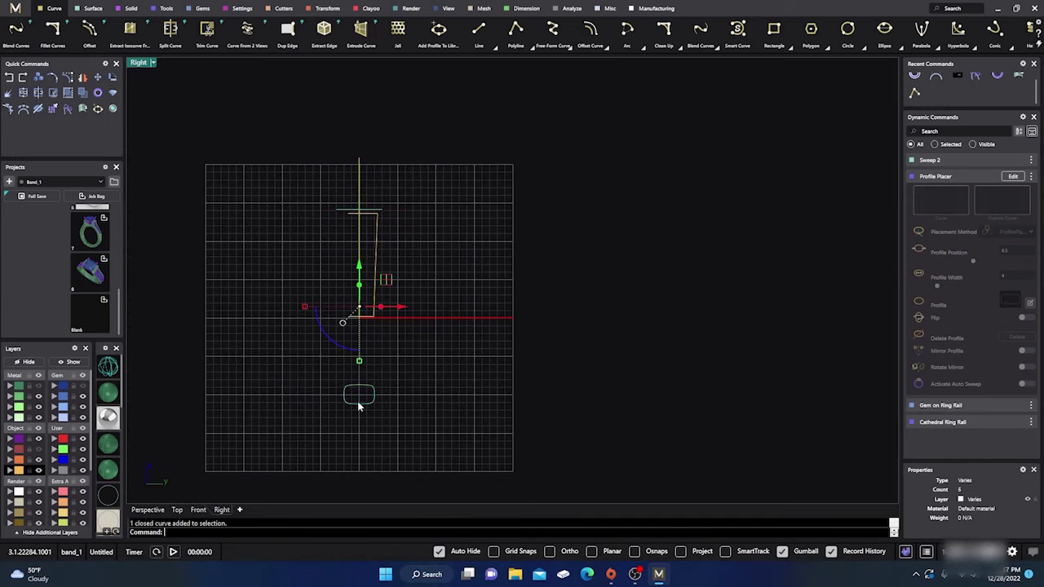
{"action": "left_click", "coordinate": [63, 471]}
{"action": "left_click", "coordinate": [82, 471]}
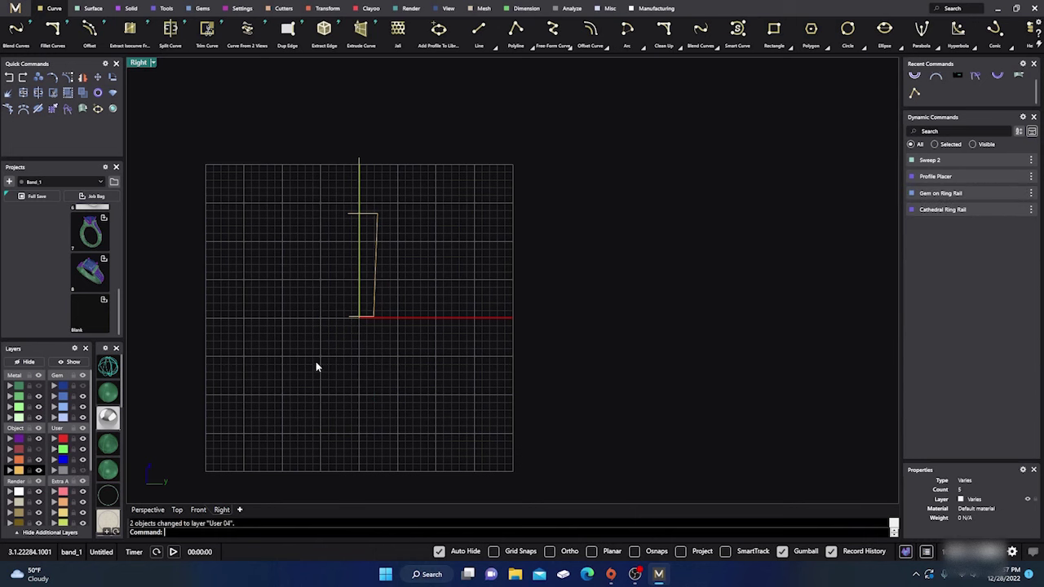
Step: Trim away the vertical centre line and the ends of the tapered polyline that extend past it
{"action": "right_click_drag", "start_coordinate": [316, 361], "coordinate": [372, 371]}
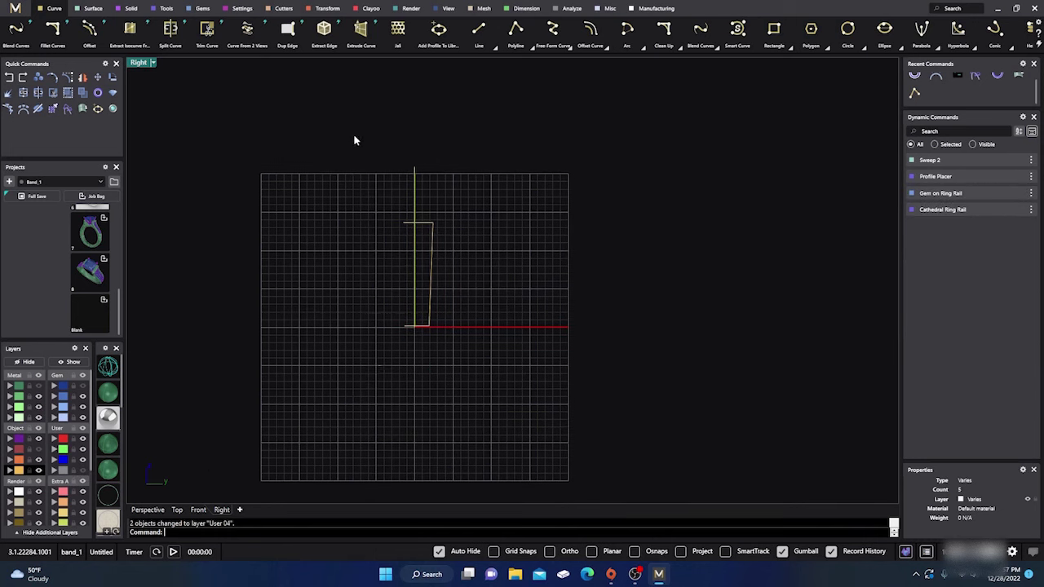
{"action": "left_click_drag", "start_coordinate": [353, 135], "coordinate": [477, 367]}
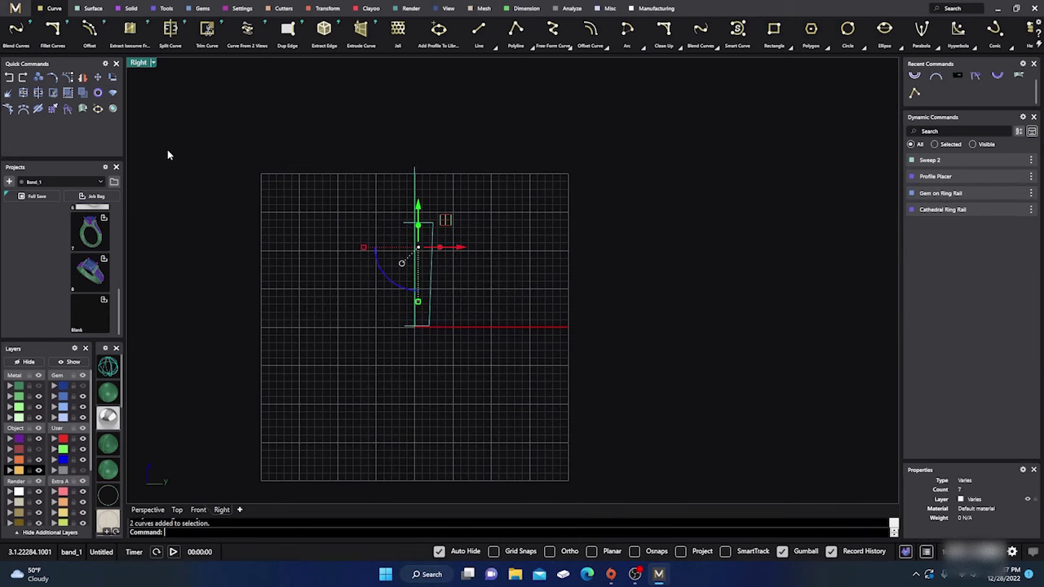
{"action": "left_click", "coordinate": [53, 92]}
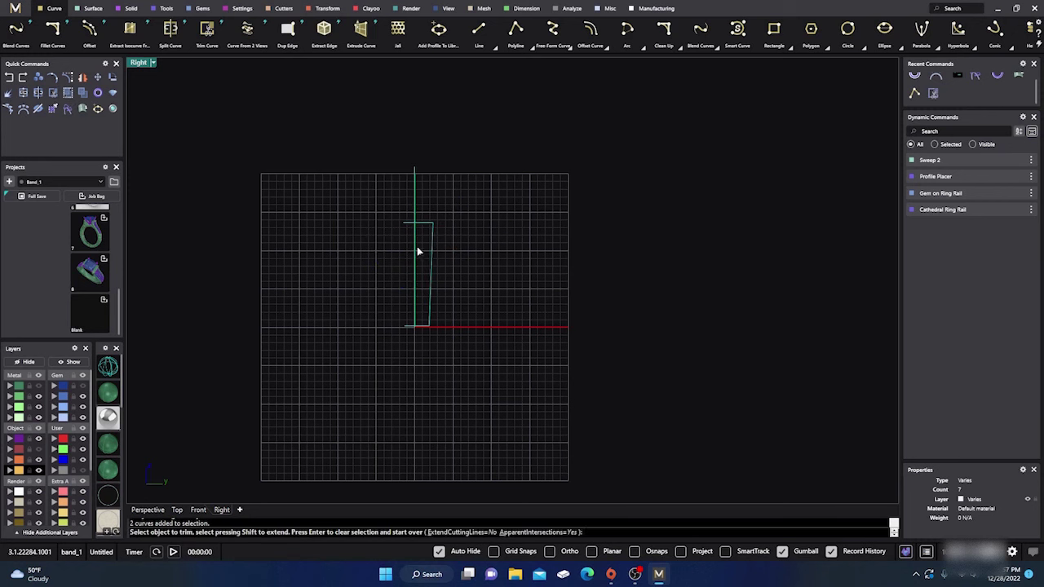
{"action": "scroll", "coordinate": [416, 221], "scroll_direction": "up", "scroll_amount": 3}
{"action": "left_click", "coordinate": [405, 224]}
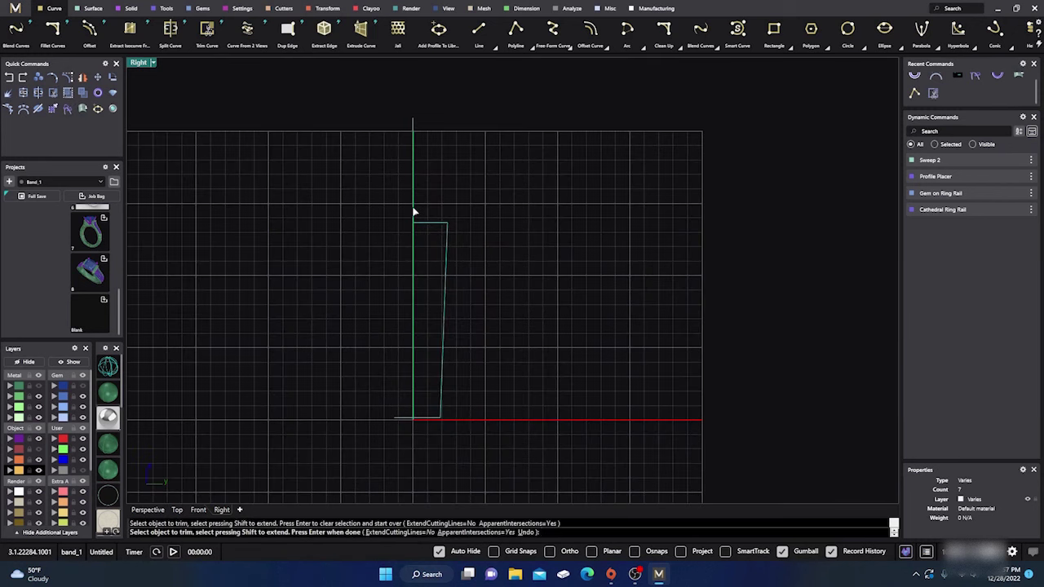
{"action": "left_click", "coordinate": [413, 211]}
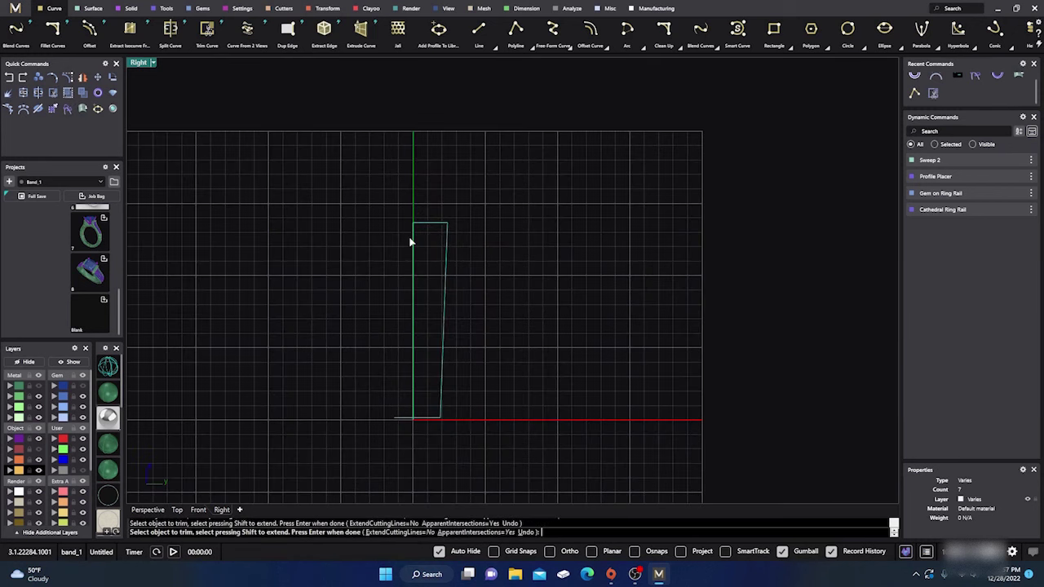
{"action": "left_click", "coordinate": [407, 419]}
{"action": "scroll", "coordinate": [414, 423], "scroll_direction": "up", "scroll_amount": 3}
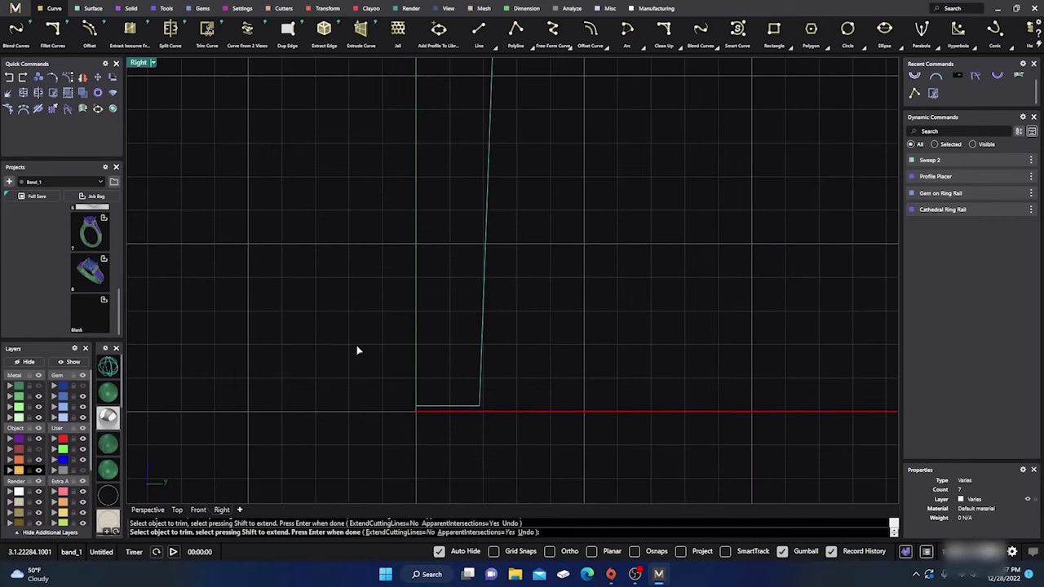
{"action": "key", "text": "Return"}
{"action": "scroll", "coordinate": [380, 354], "scroll_direction": "down", "scroll_amount": 4}
{"action": "key", "text": "Escape"}
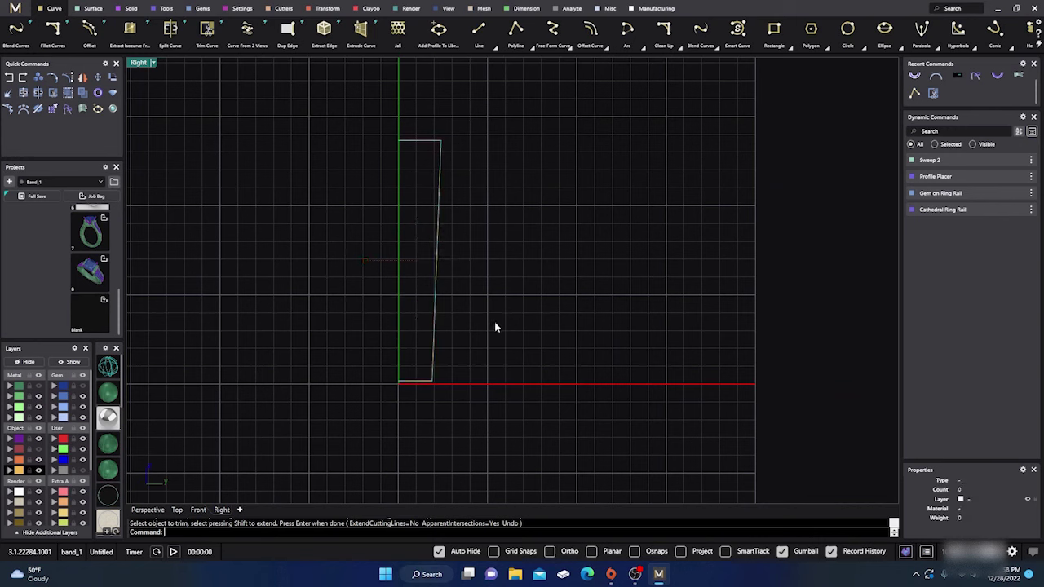
Step: Mirror the trimmed half outline across a vertical plane starting at 0,0, keeping the original
{"action": "left_click", "coordinate": [440, 253]}
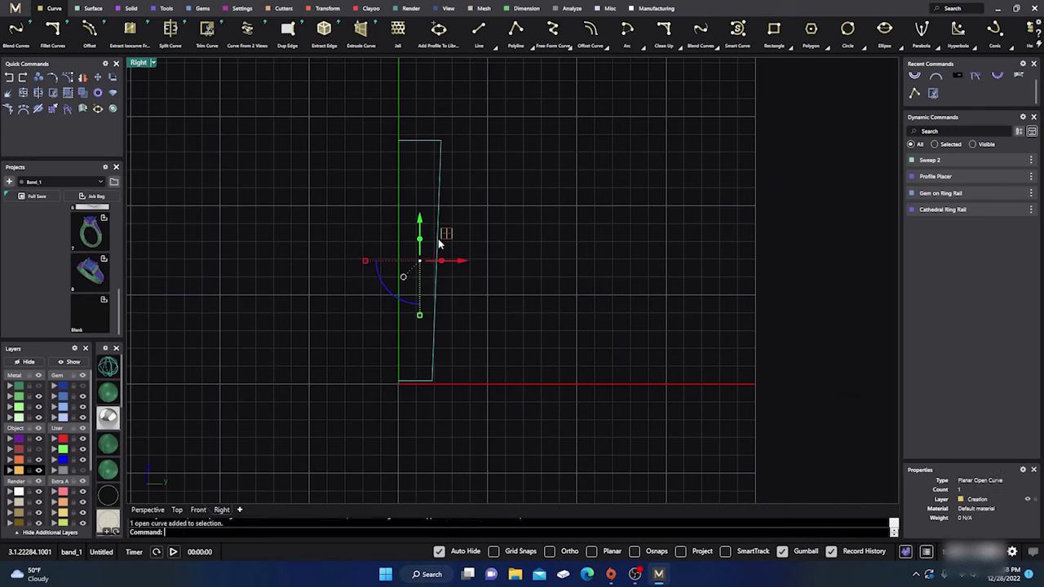
{"action": "left_click", "coordinate": [82, 77]}
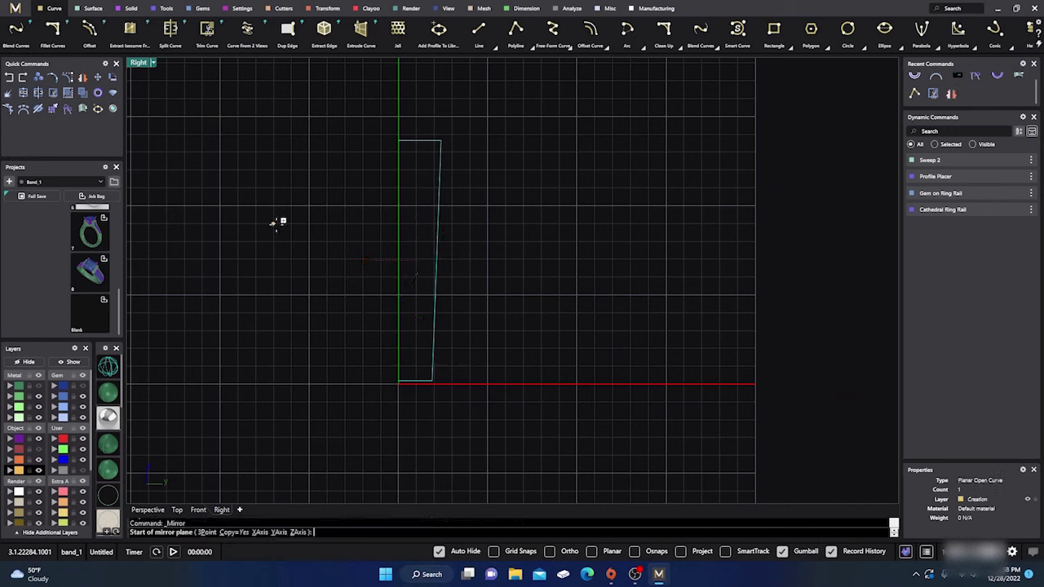
{"action": "type", "text": "0,0"}
{"action": "key", "text": "Return"}
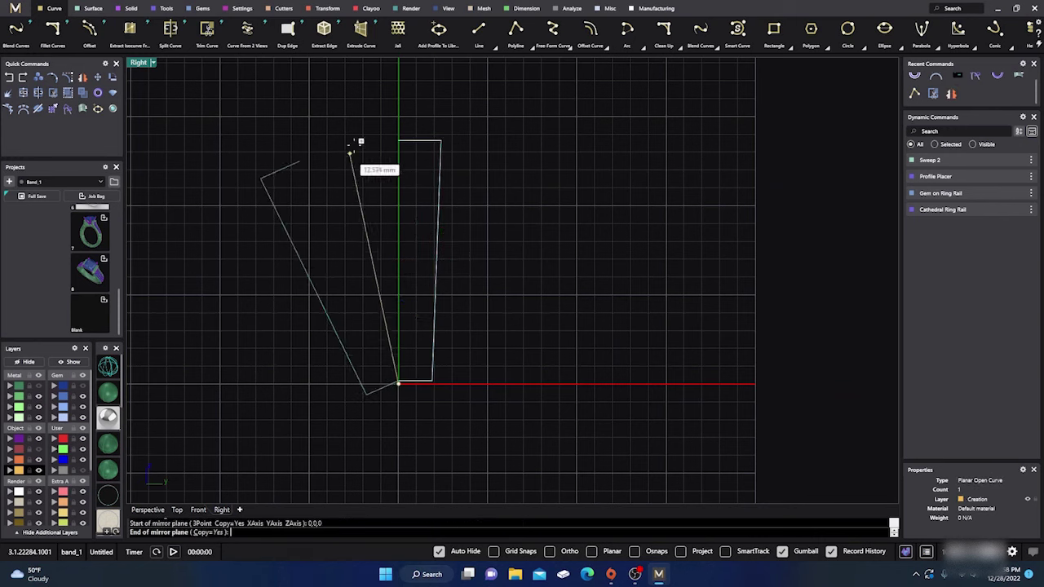
{"action": "left_click", "coordinate": [400, 94]}
Step: Join the two mirrored outline halves into a single closed curve
{"action": "left_click_drag", "start_coordinate": [287, 110], "coordinate": [492, 441]}
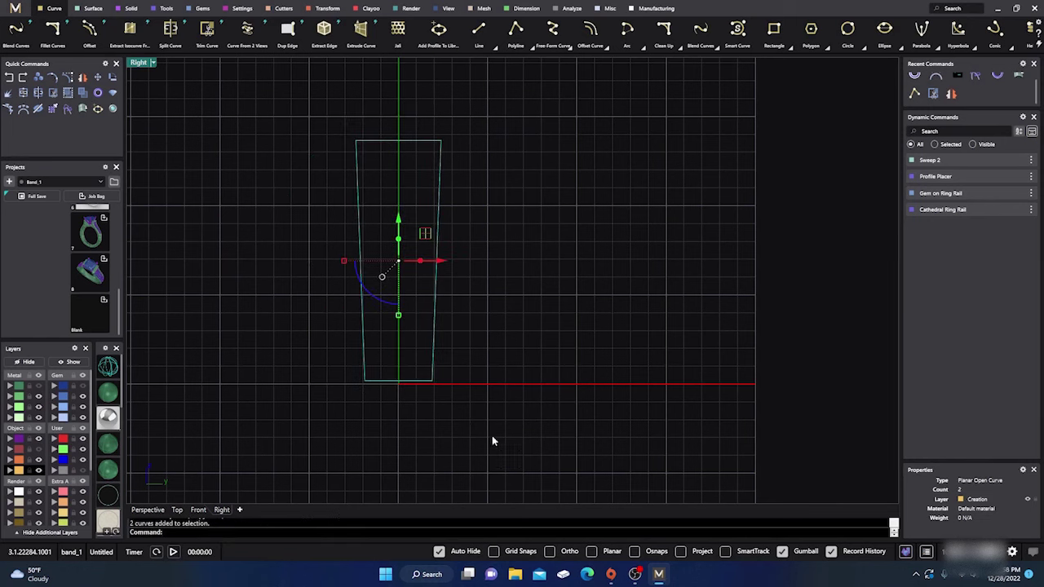
{"action": "left_click", "coordinate": [24, 92]}
{"action": "left_click", "coordinate": [528, 327]}
{"action": "left_click", "coordinate": [198, 351]}
Step: Show the metal shank layer and, in the Front view, move the closed outline horizontally to just outside the shank
{"action": "left_click", "coordinate": [40, 386]}
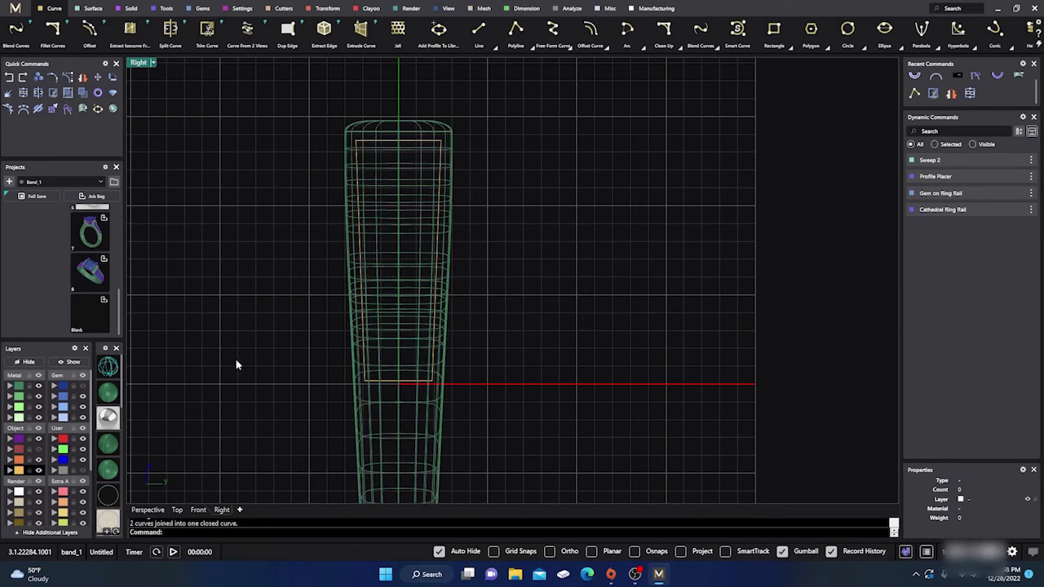
{"action": "left_click", "coordinate": [149, 510]}
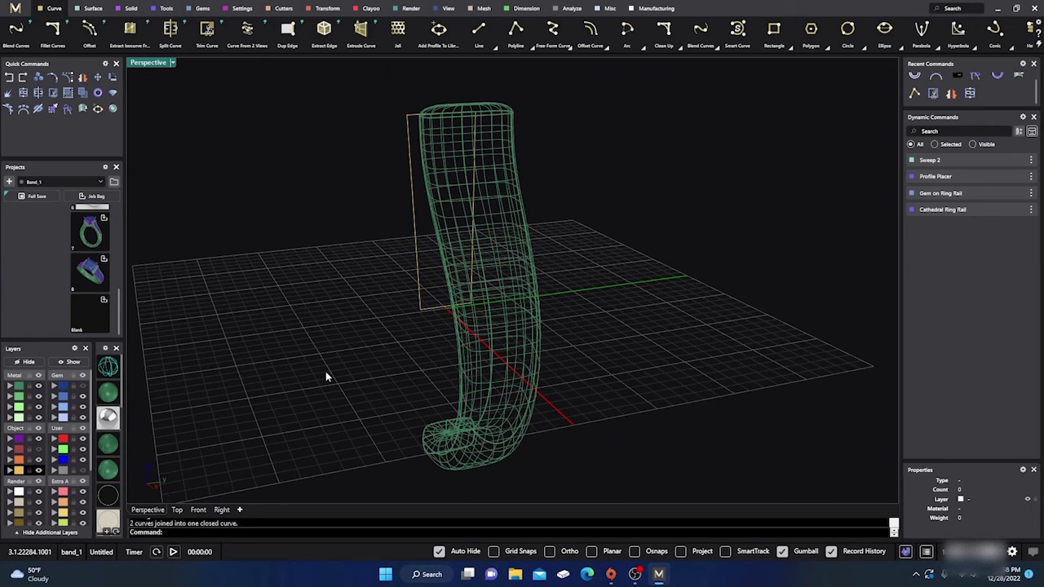
{"action": "double_click", "coordinate": [157, 64]}
{"action": "scroll", "coordinate": [327, 120], "scroll_direction": "down", "scroll_amount": 5}
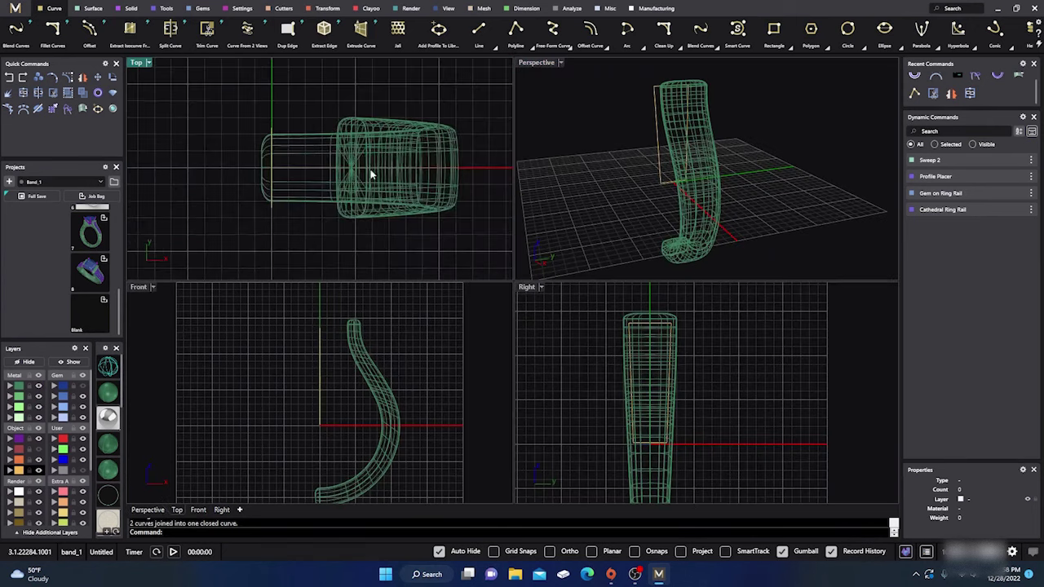
{"action": "right_click_drag", "start_coordinate": [392, 216], "coordinate": [370, 200]}
{"action": "scroll", "coordinate": [353, 334], "scroll_direction": "down", "scroll_amount": 4}
{"action": "right_click_drag", "start_coordinate": [376, 367], "coordinate": [352, 369]}
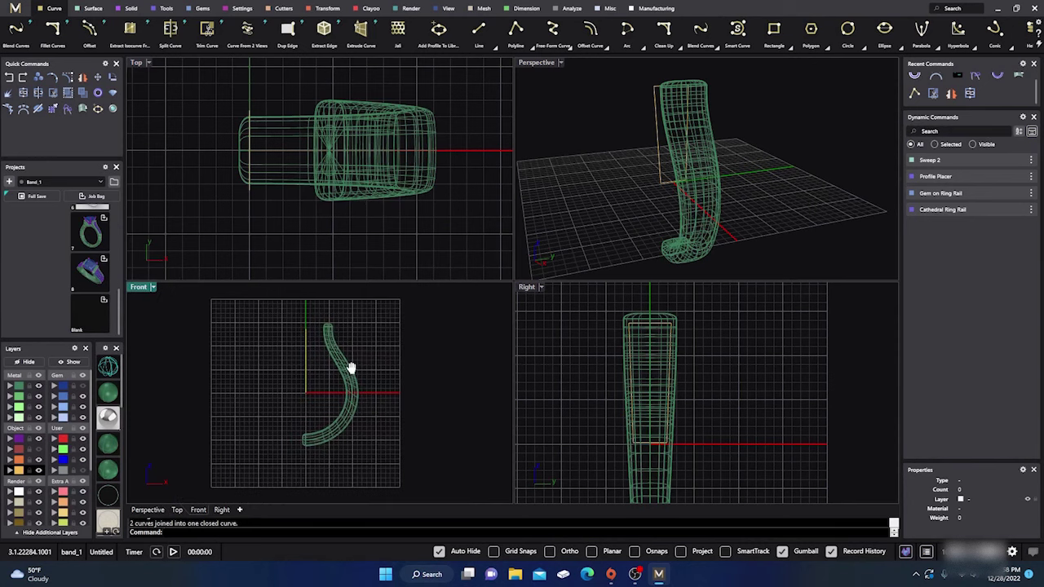
{"action": "right_click_drag", "start_coordinate": [644, 210], "coordinate": [656, 211]}
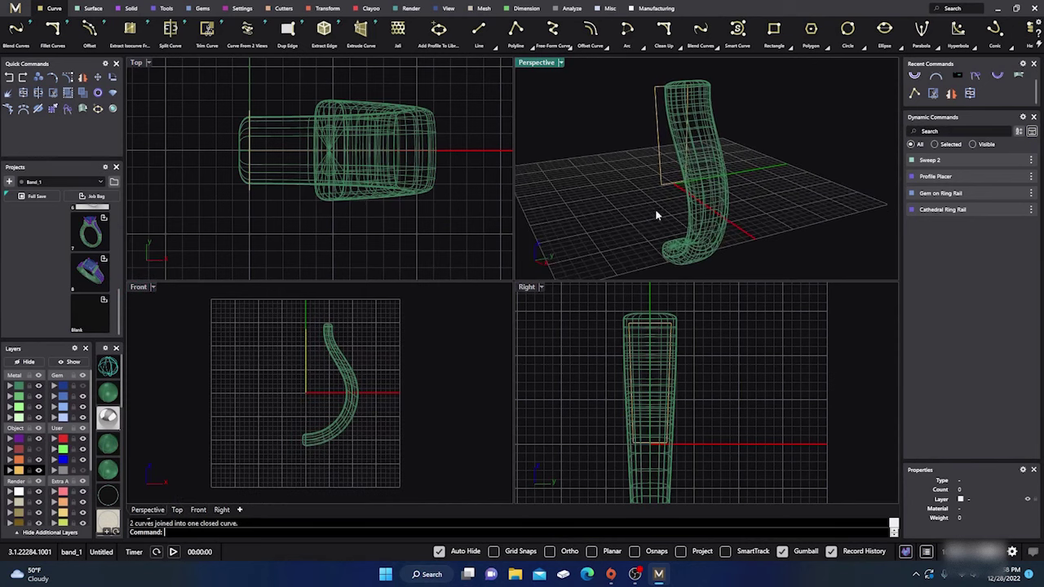
{"action": "left_click", "coordinate": [306, 373]}
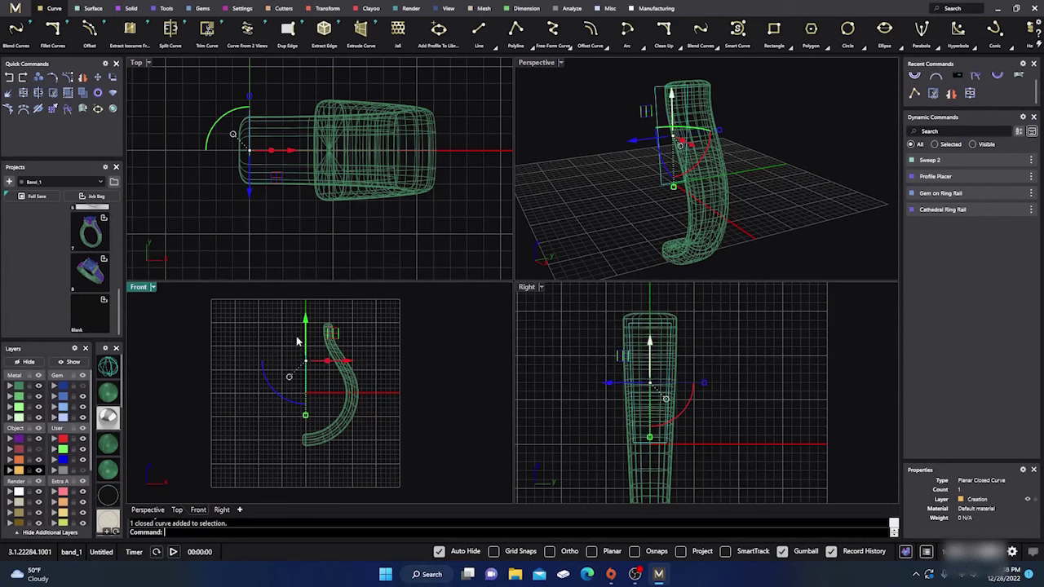
{"action": "left_click_drag", "start_coordinate": [349, 363], "coordinate": [402, 374]}
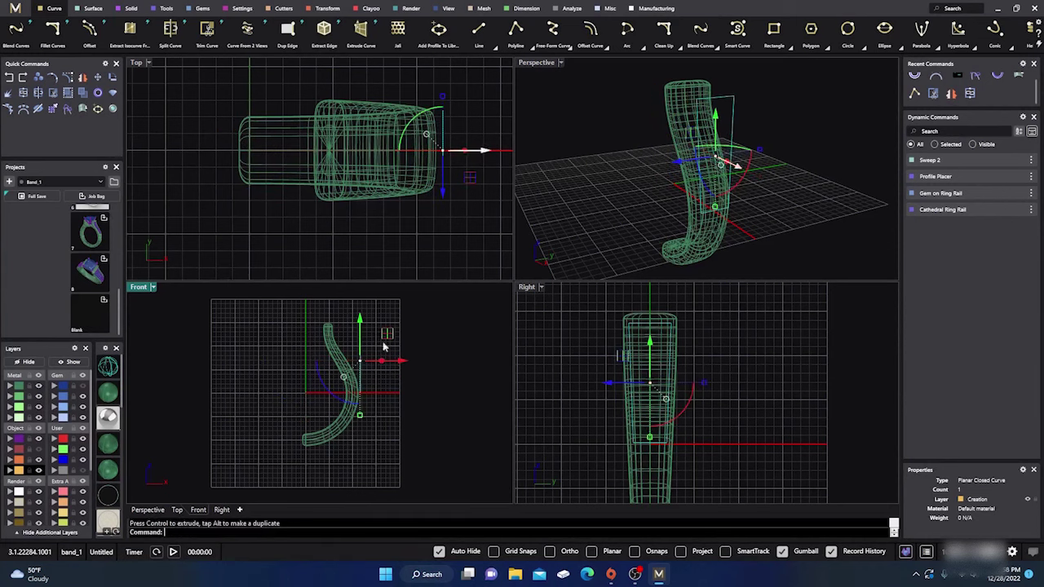
{"action": "left_click", "coordinate": [585, 323]}
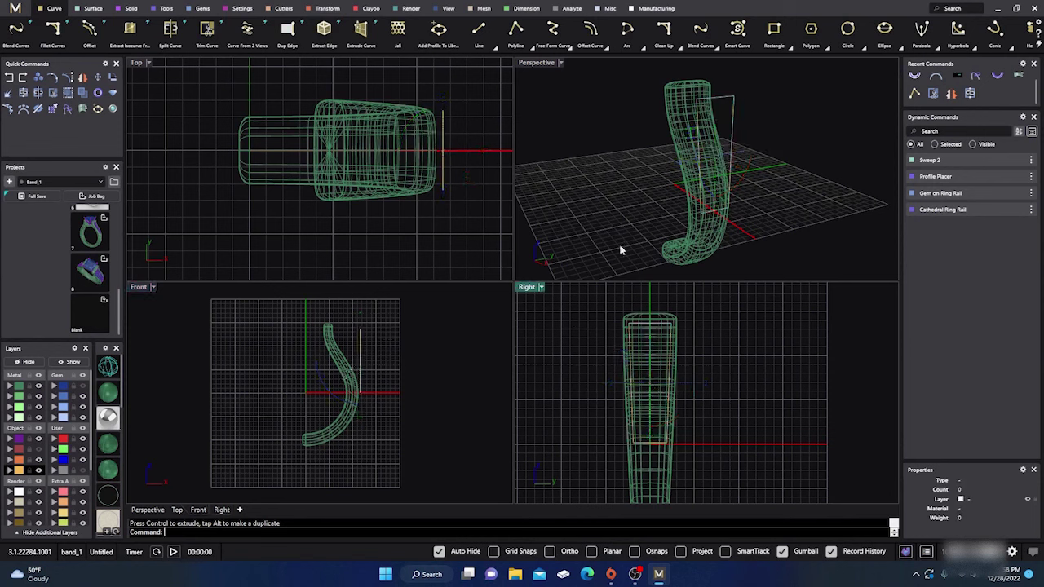
{"action": "scroll", "coordinate": [757, 33], "scroll_direction": "down", "scroll_amount": 5}
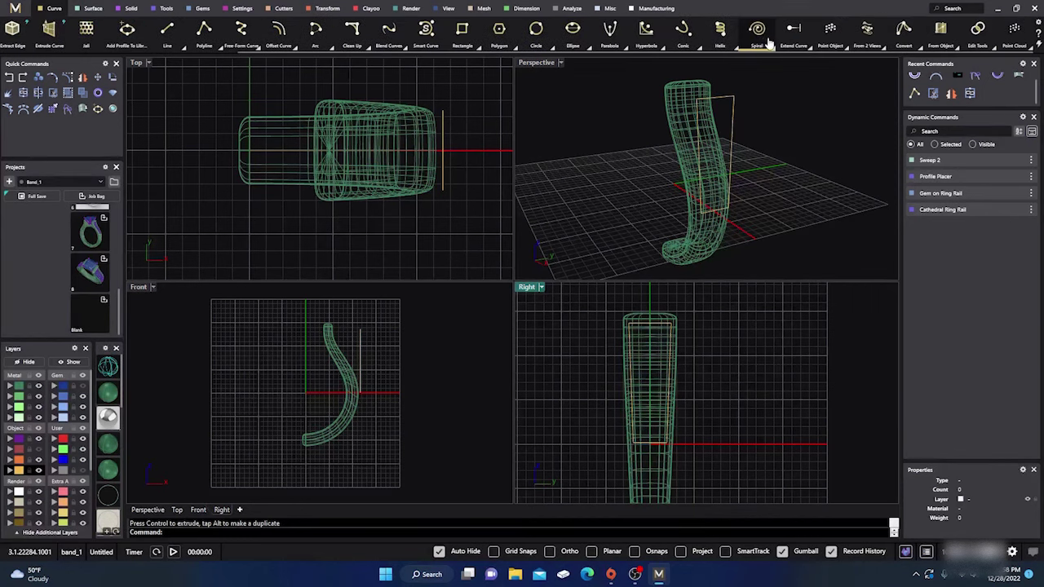
{"action": "left_click", "coordinate": [948, 37]}
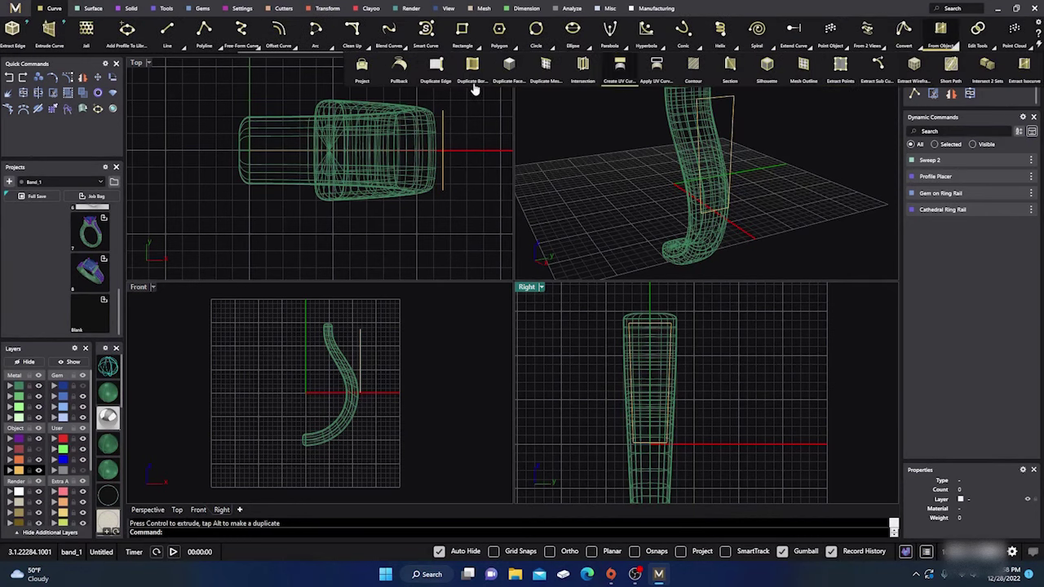
{"action": "scroll", "coordinate": [644, 337], "scroll_direction": "up", "scroll_amount": 2}
{"action": "left_click", "coordinate": [645, 329]}
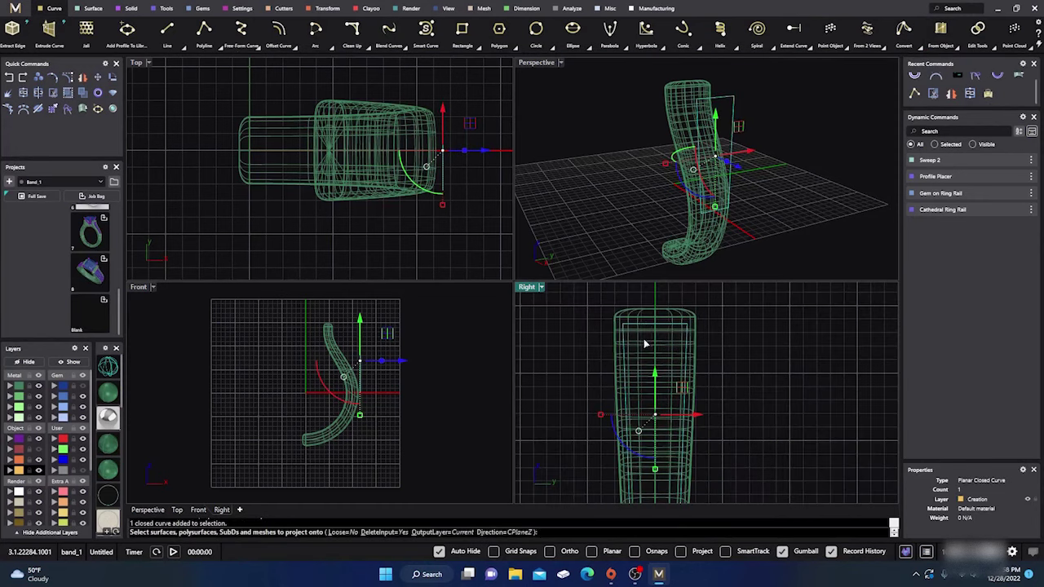
{"action": "key", "text": "Escape"}
{"action": "right_click", "coordinate": [596, 328]}
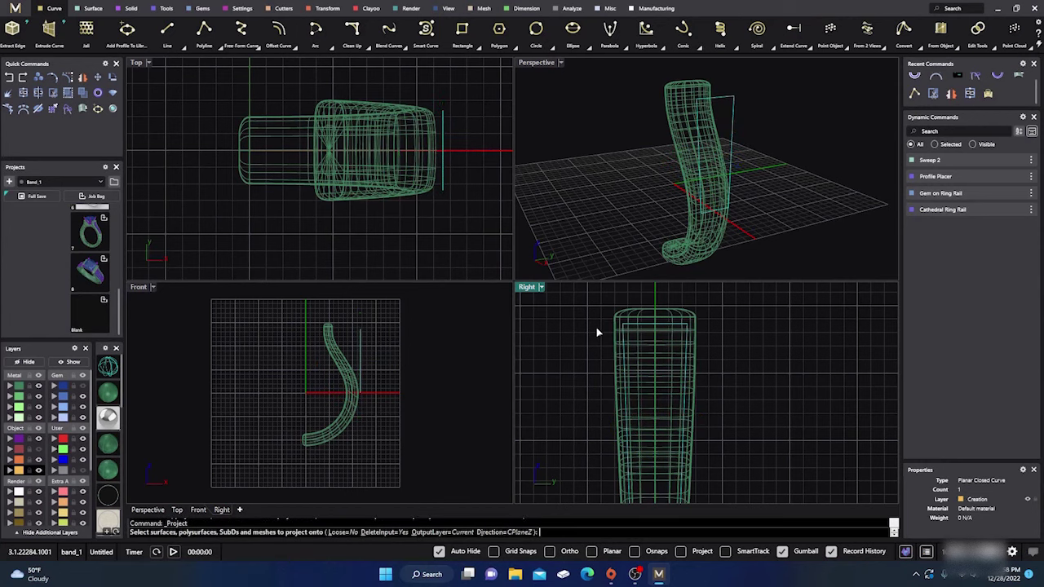
{"action": "key", "text": "Escape"}
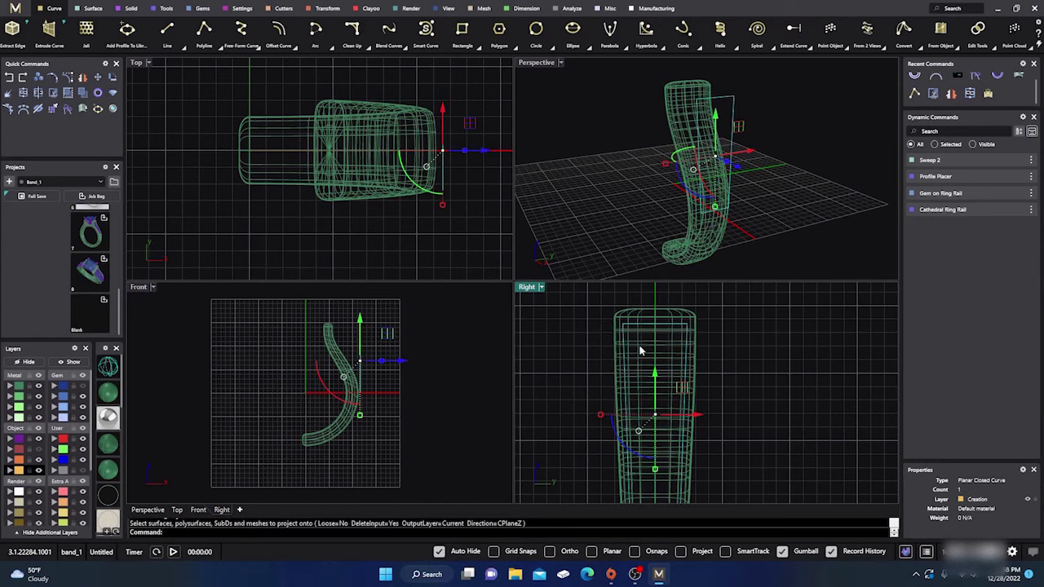
{"action": "left_click", "coordinate": [640, 348]}
{"action": "right_click", "coordinate": [578, 352]}
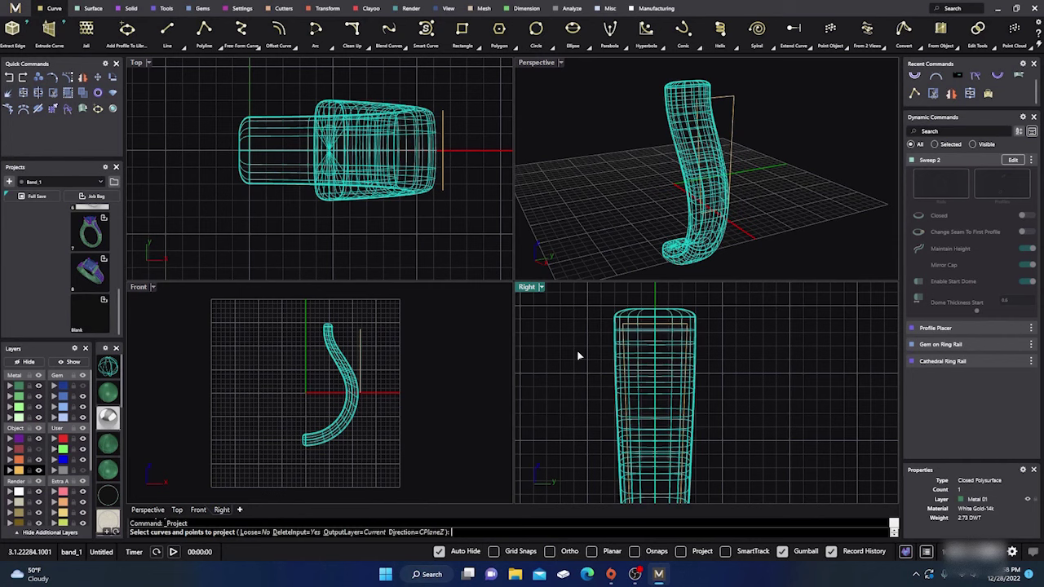
{"action": "right_click", "coordinate": [578, 356]}
{"action": "right_click", "coordinate": [578, 356]}
{"action": "key", "text": "Escape"}
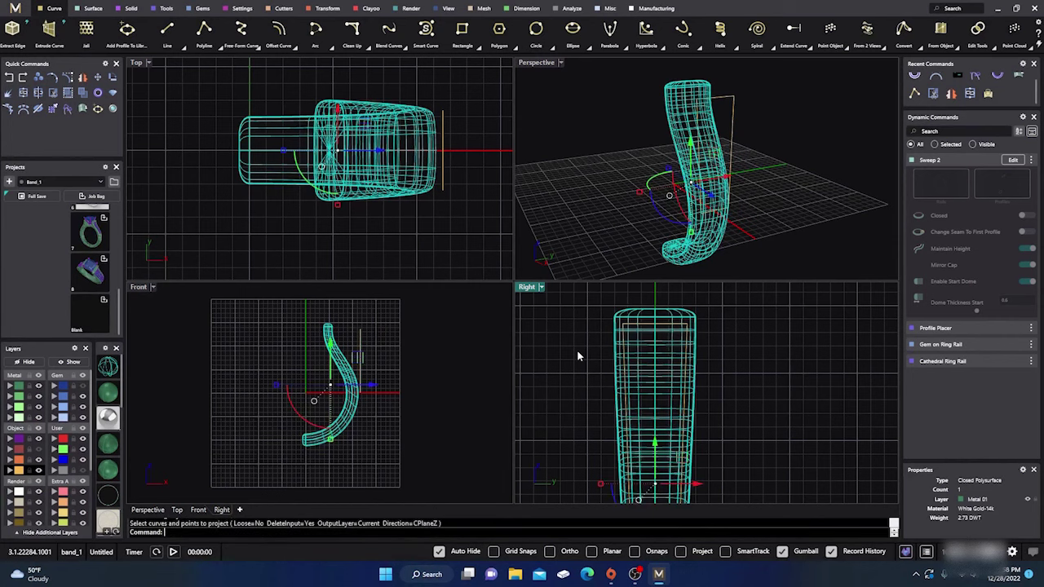
{"action": "key", "text": "Escape"}
Step: Project the closed tapered outline onto the shank from the Right view, using the CPlaneZ direction and deleting the input curve
{"action": "right_click", "coordinate": [578, 355]}
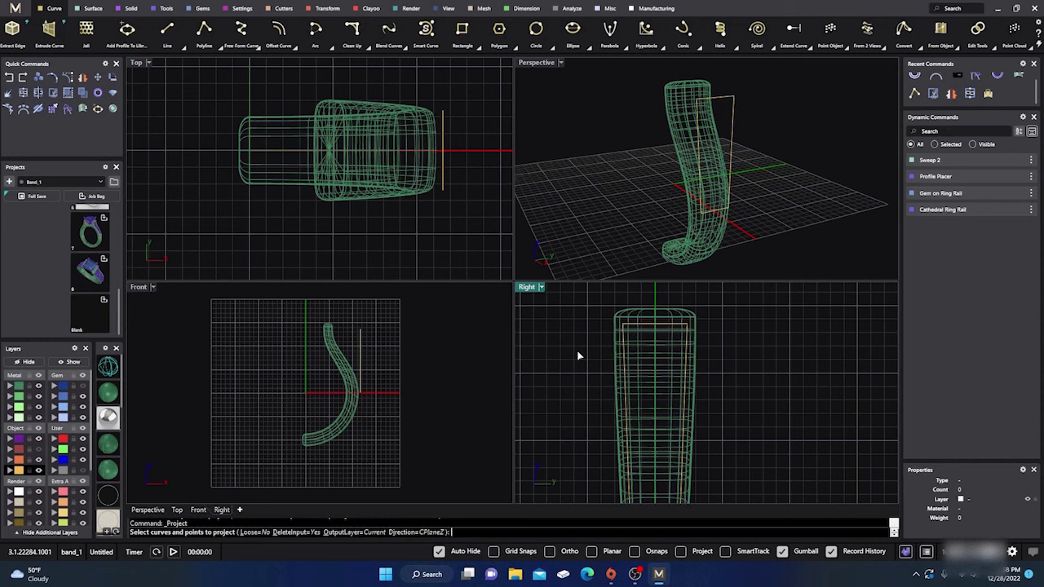
{"action": "left_click", "coordinate": [632, 331]}
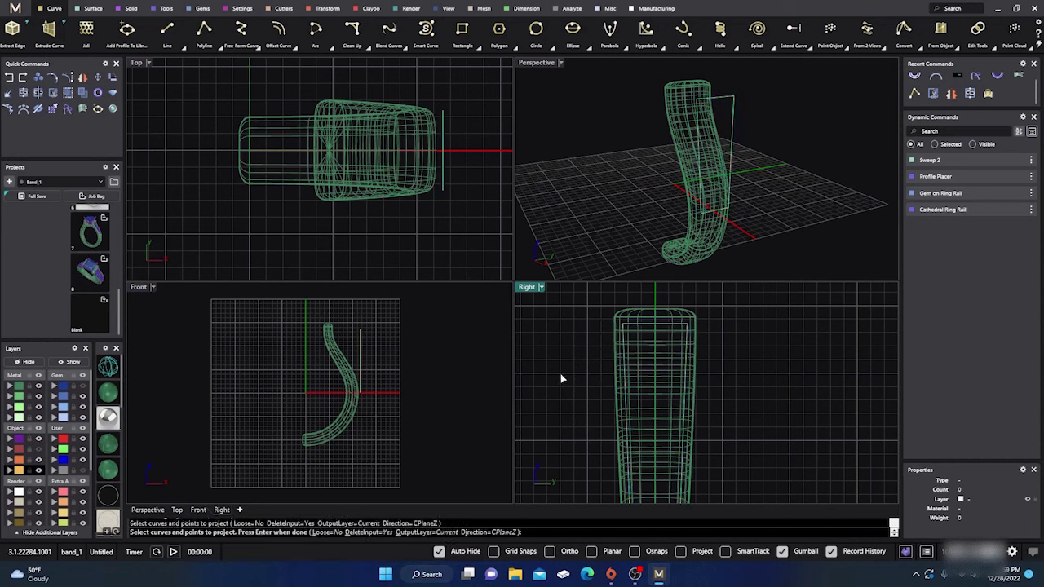
{"action": "key", "text": "Return"}
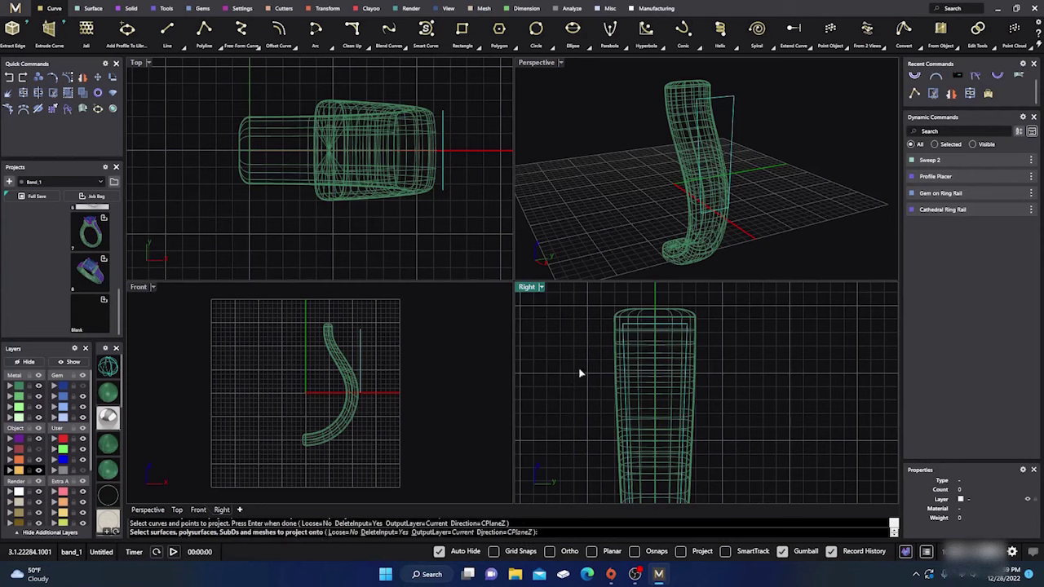
{"action": "left_click", "coordinate": [638, 339]}
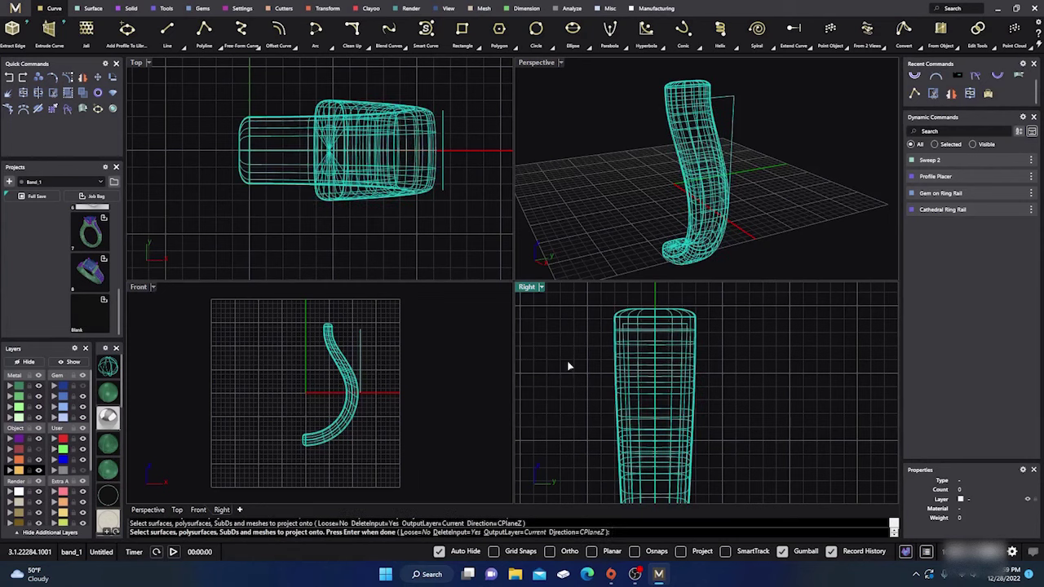
{"action": "key", "text": "Return"}
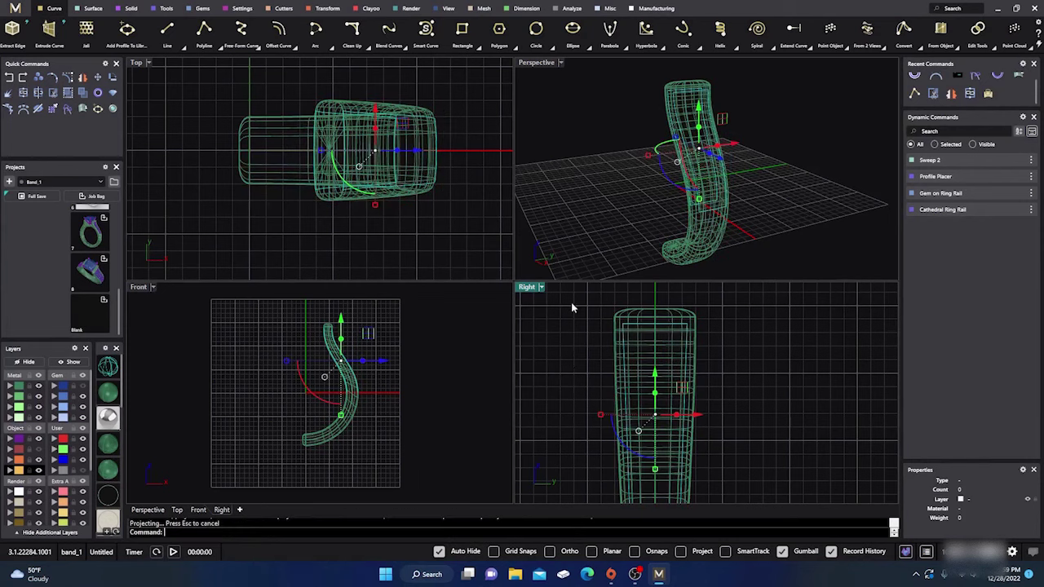
{"action": "left_click", "coordinate": [554, 128]}
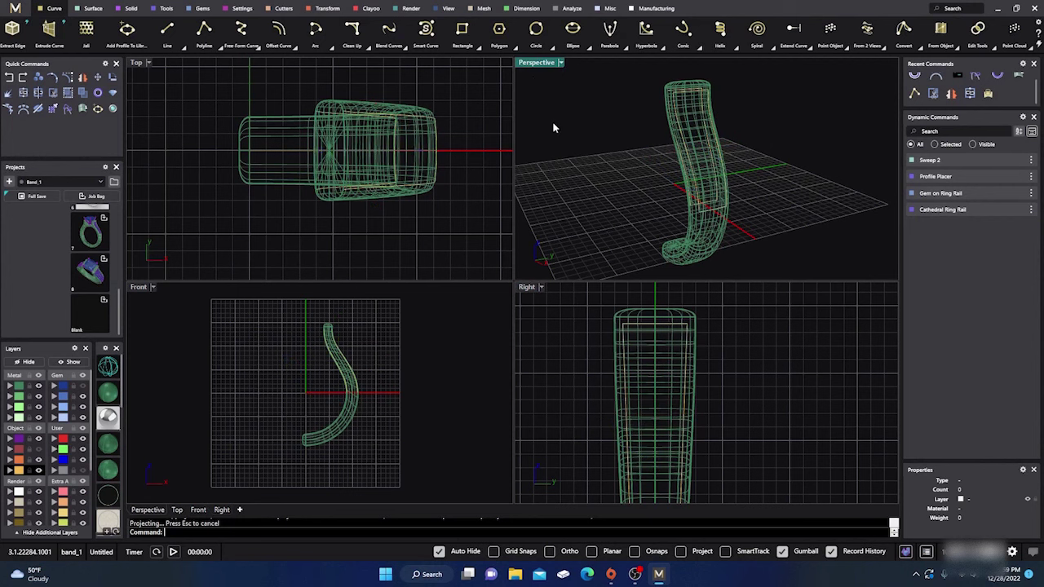
Step: In an enlarged Perspective view, delete the projected tapered curve on the inner side of the shank
{"action": "double_click", "coordinate": [530, 63]}
{"action": "right_click_drag", "start_coordinate": [449, 283], "coordinate": [552, 234]}
{"action": "scroll", "coordinate": [567, 139], "scroll_direction": "up", "scroll_amount": 3}
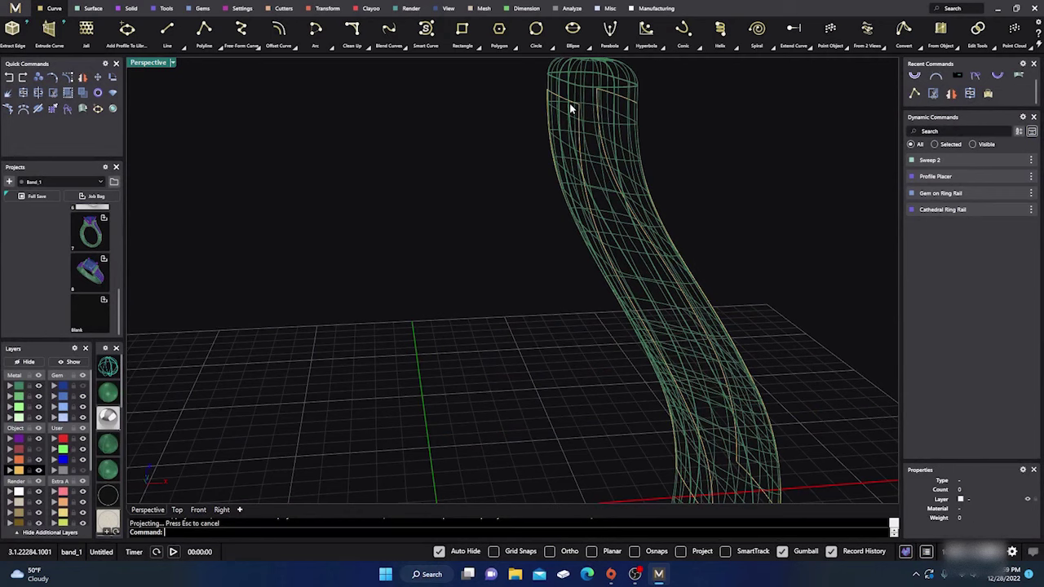
{"action": "left_click", "coordinate": [570, 106]}
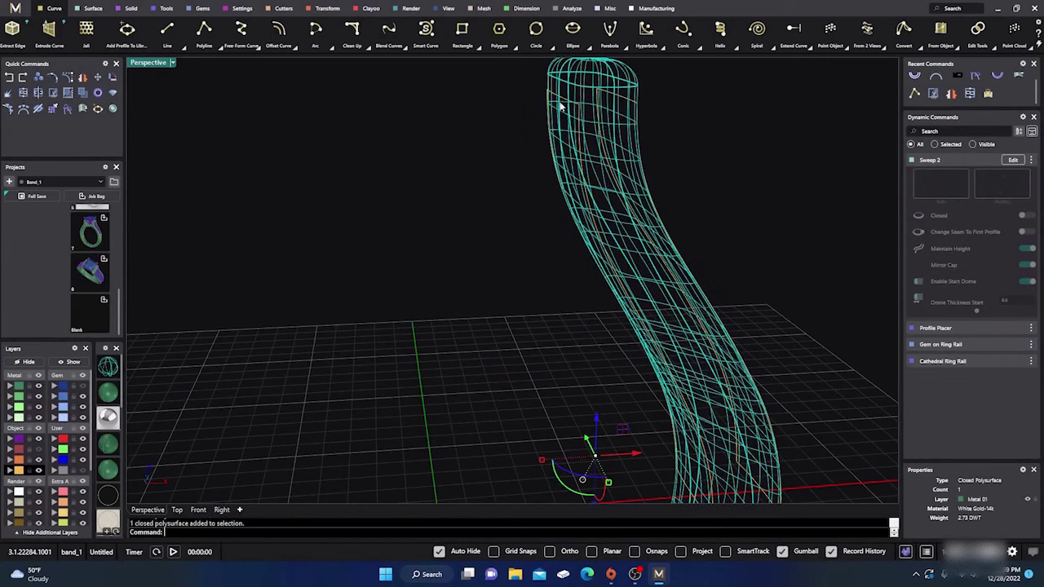
{"action": "left_click", "coordinate": [538, 118]}
{"action": "left_click", "coordinate": [547, 104]}
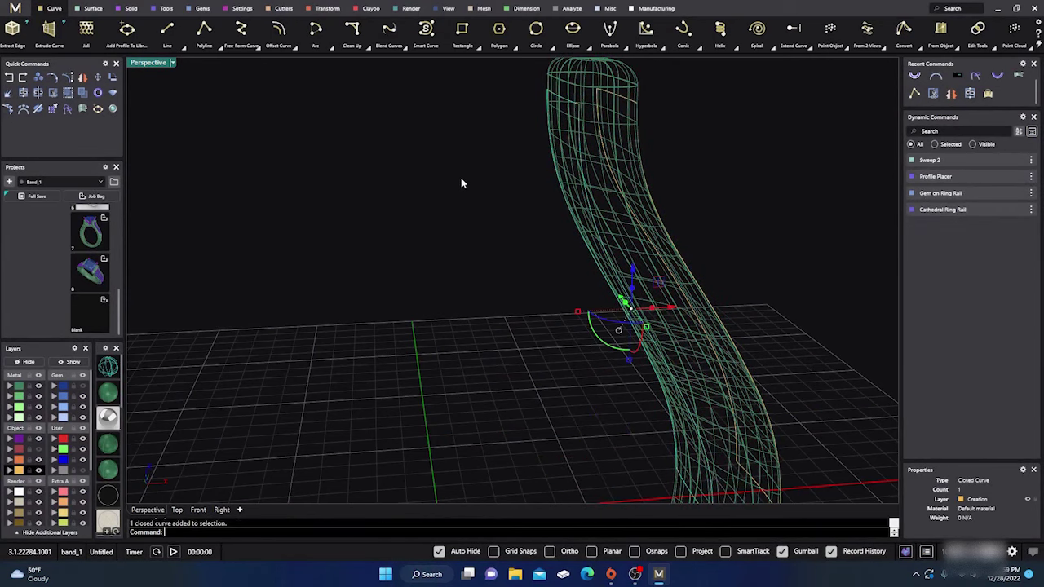
{"action": "key", "text": "Delete"}
{"action": "scroll", "coordinate": [422, 218], "scroll_direction": "down", "scroll_amount": 3}
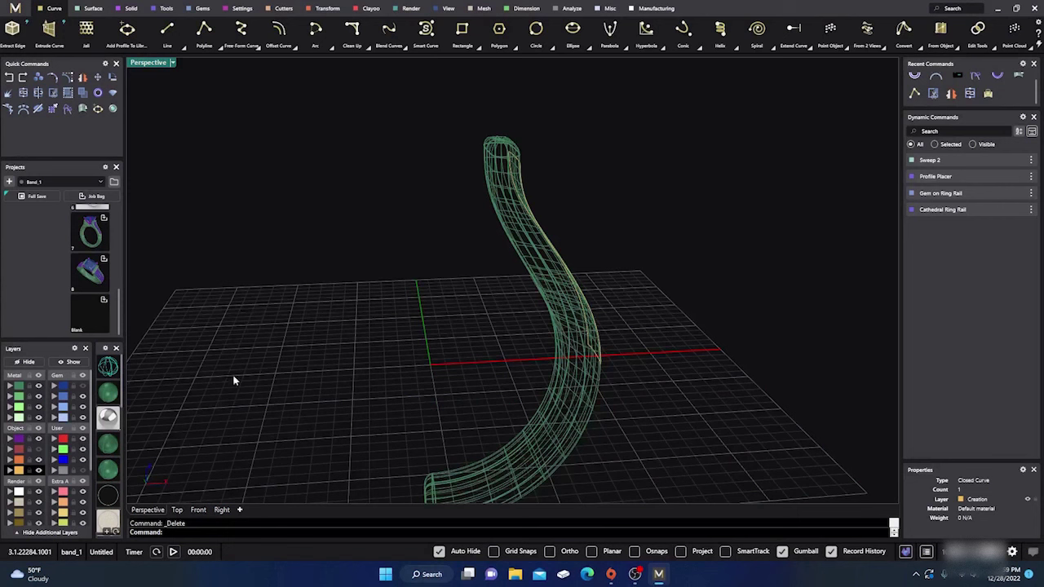
Step: Show the shank in shaded display and split it with the projected tapered curve on its outer side
{"action": "left_click", "coordinate": [109, 395]}
{"action": "right_click_drag", "start_coordinate": [427, 368], "coordinate": [280, 367]}
{"action": "right_click_drag", "start_coordinate": [522, 415], "coordinate": [474, 389]}
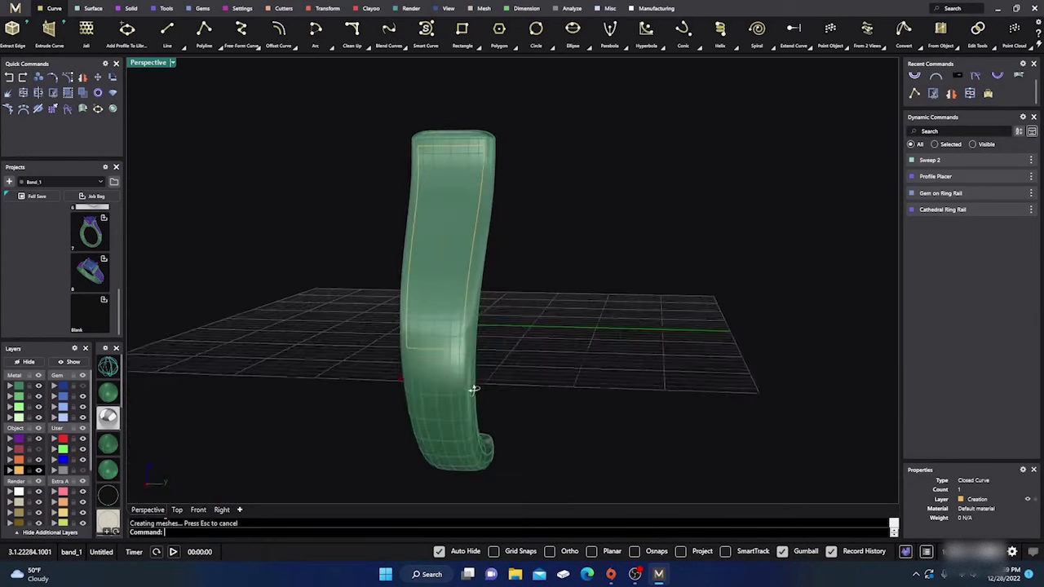
{"action": "scroll", "coordinate": [441, 289], "scroll_direction": "up", "scroll_amount": 5}
{"action": "left_click", "coordinate": [446, 288]}
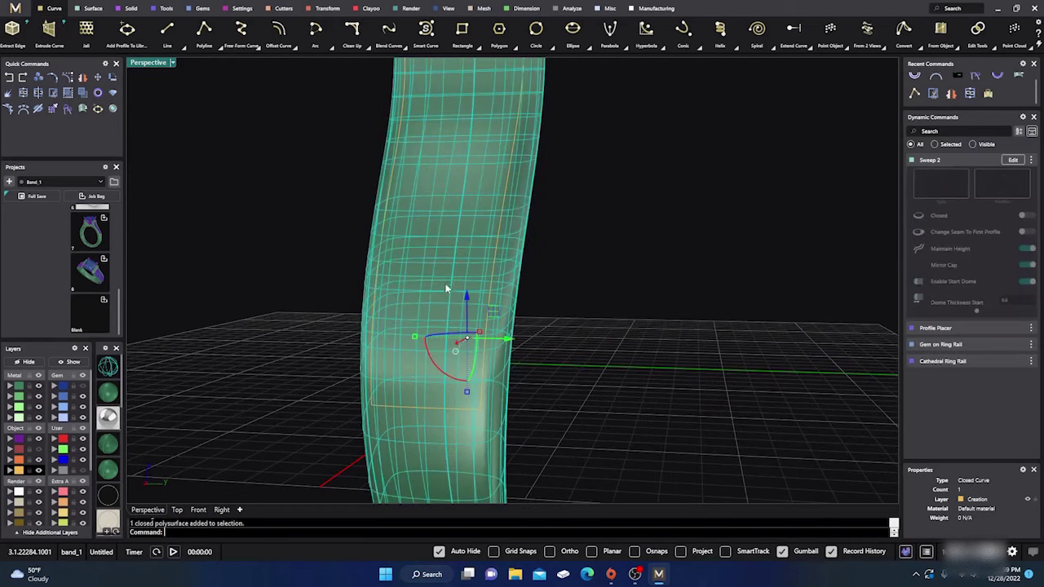
{"action": "left_click", "coordinate": [41, 93]}
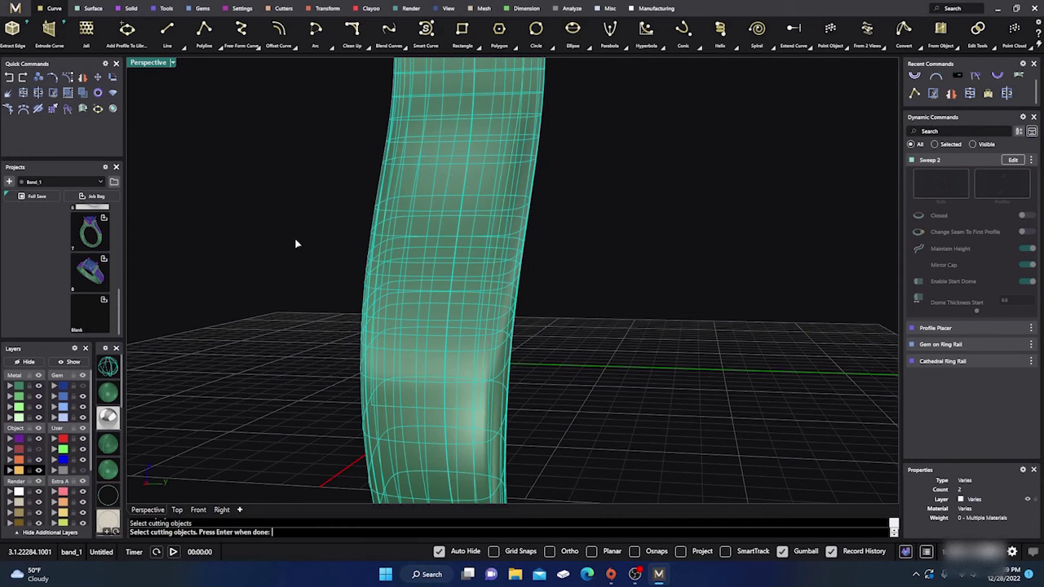
{"action": "key", "text": "Return"}
Step: Offset the tapered surface split from the shank as a solid, with a distance of 0.4 and the direction flipped into the shank
{"action": "left_click", "coordinate": [414, 310]}
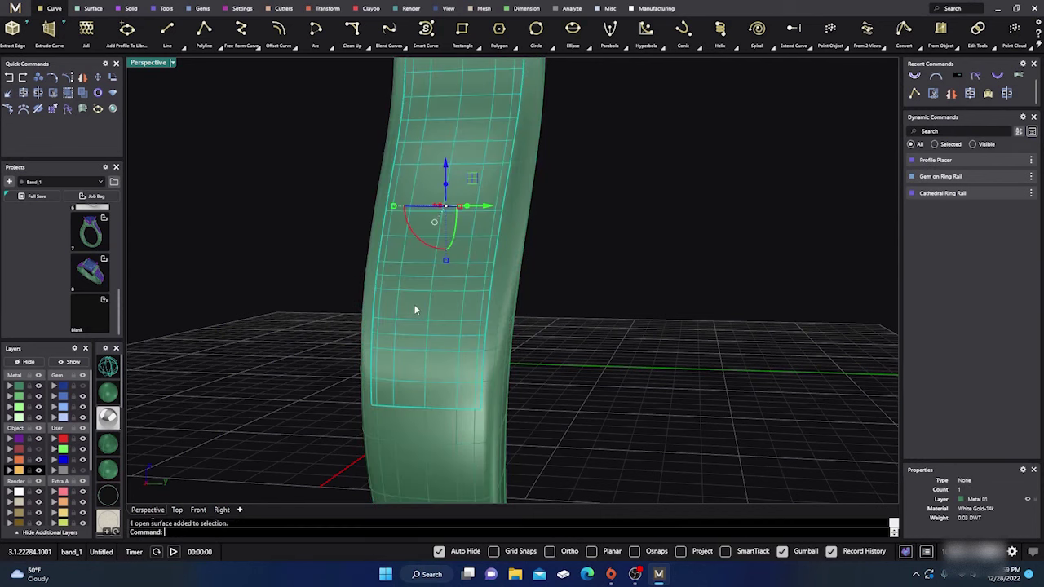
{"action": "scroll", "coordinate": [592, 396], "scroll_direction": "down", "scroll_amount": 3}
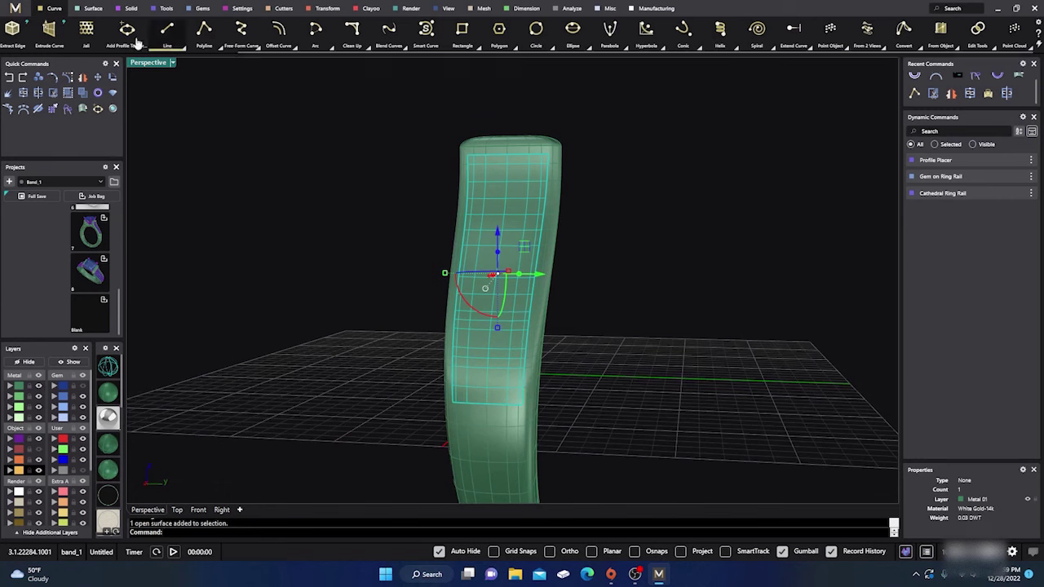
{"action": "left_click", "coordinate": [94, 9]}
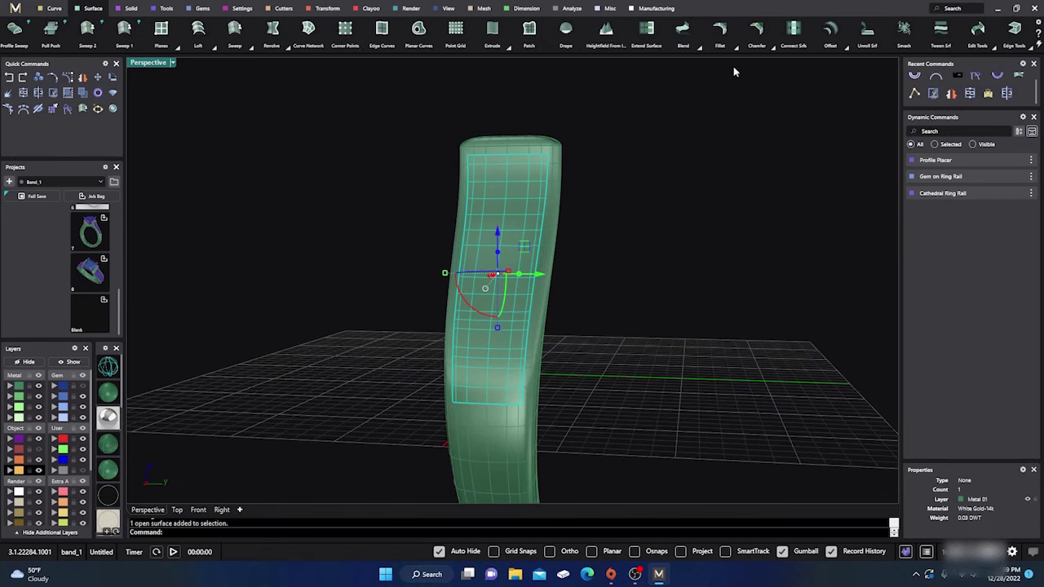
{"action": "left_click", "coordinate": [846, 46]}
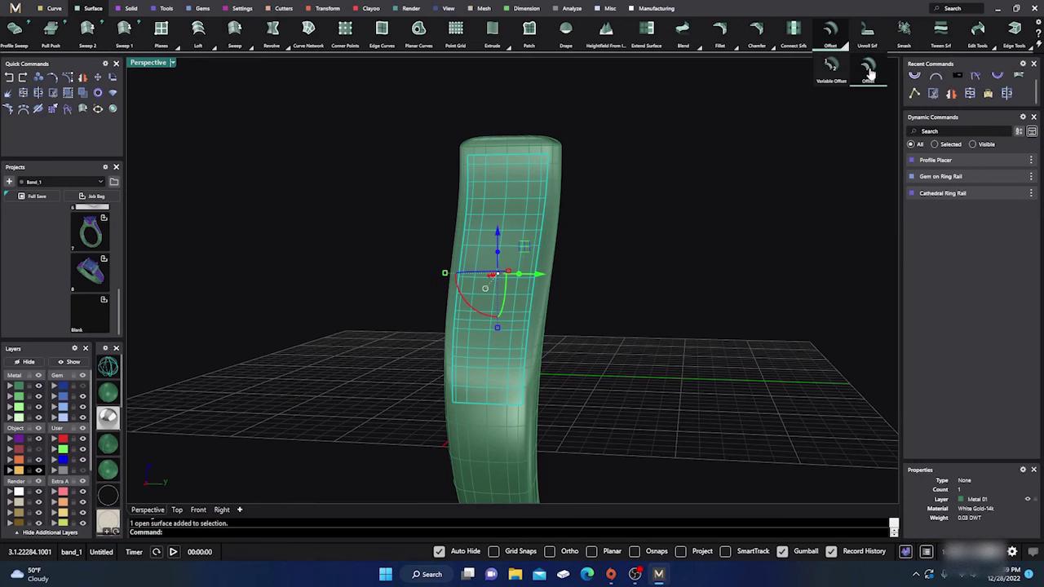
{"action": "left_click", "coordinate": [869, 71]}
{"action": "right_click_drag", "start_coordinate": [684, 282], "coordinate": [550, 283]}
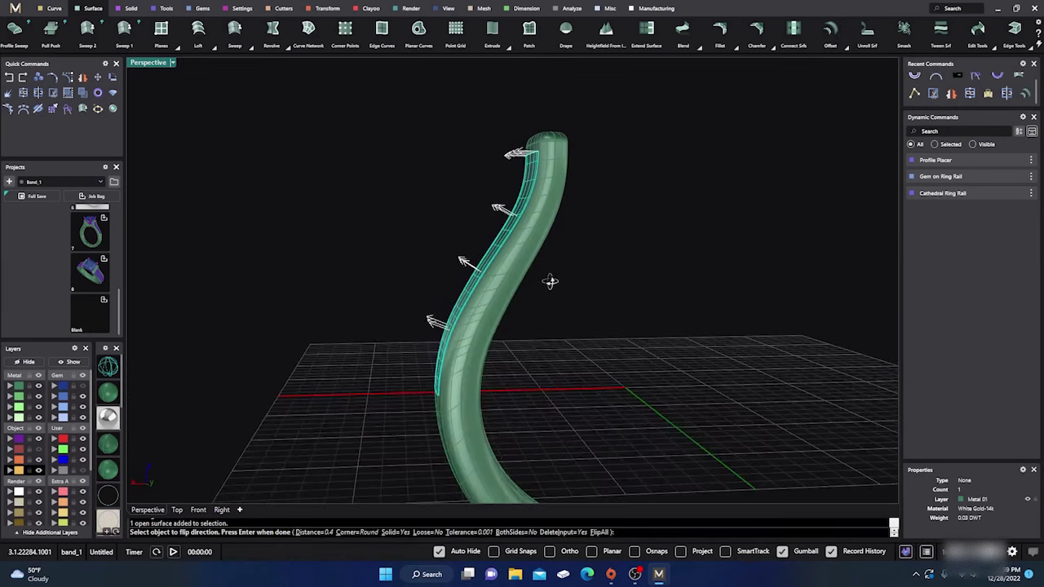
{"action": "left_click", "coordinate": [601, 532]}
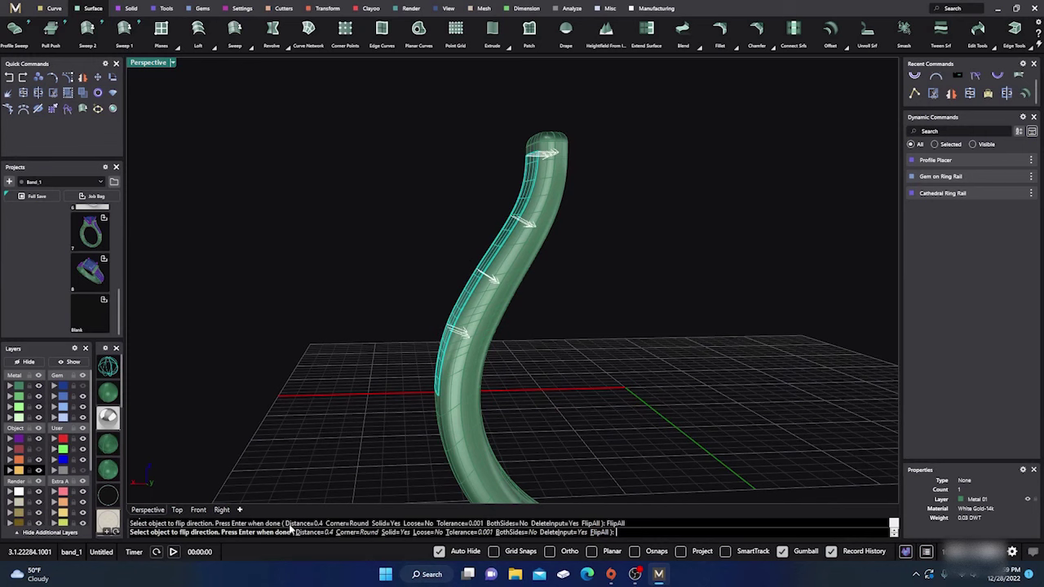
{"action": "right_click_drag", "start_coordinate": [286, 380], "coordinate": [315, 391]}
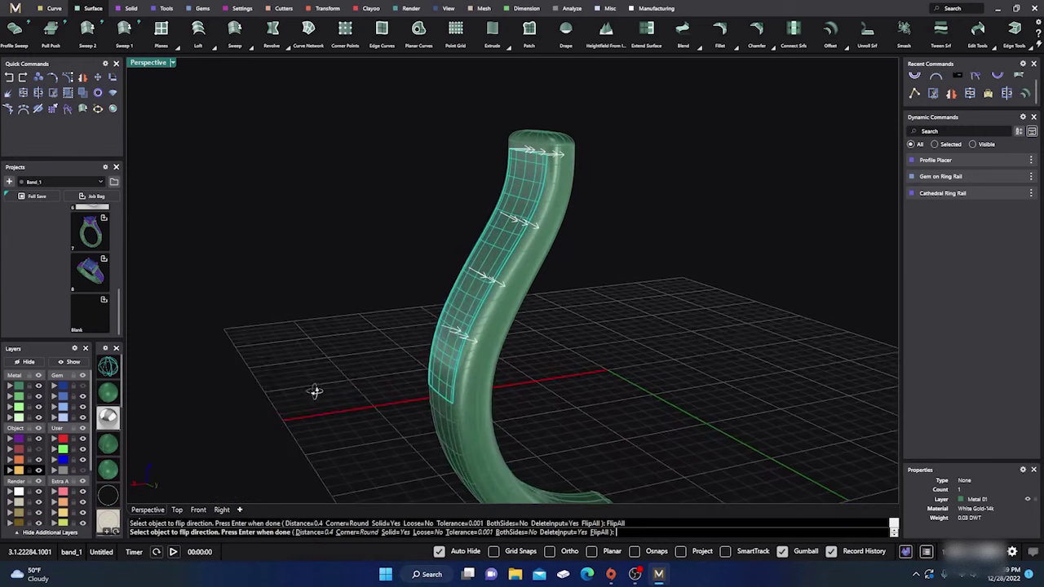
{"action": "key", "text": "Return"}
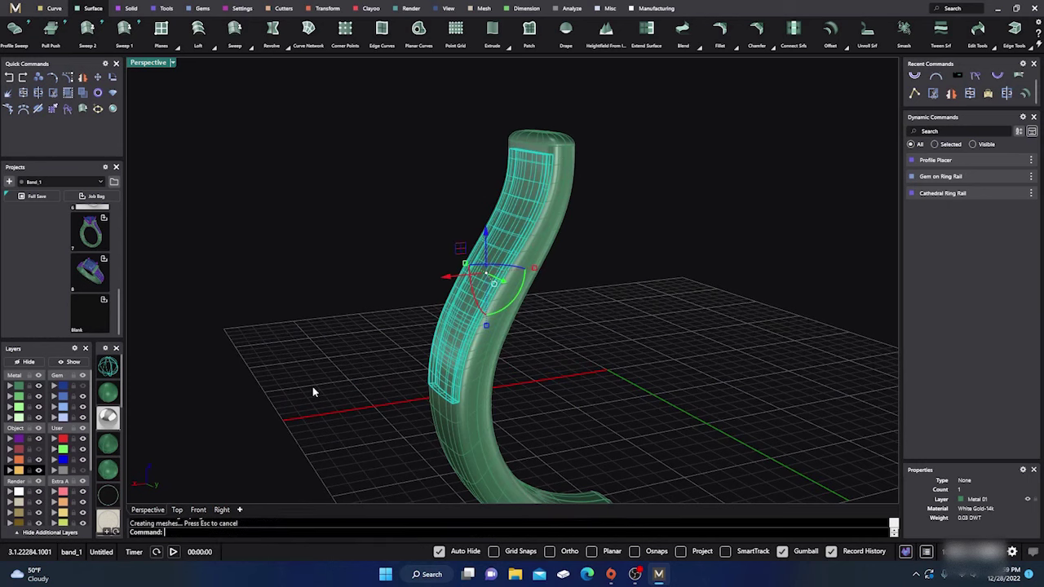
Step: Explode the offset solid and delete its large outer and inner faces, keeping the narrow side walls
{"action": "right_click_drag", "start_coordinate": [312, 391], "coordinate": [349, 396]}
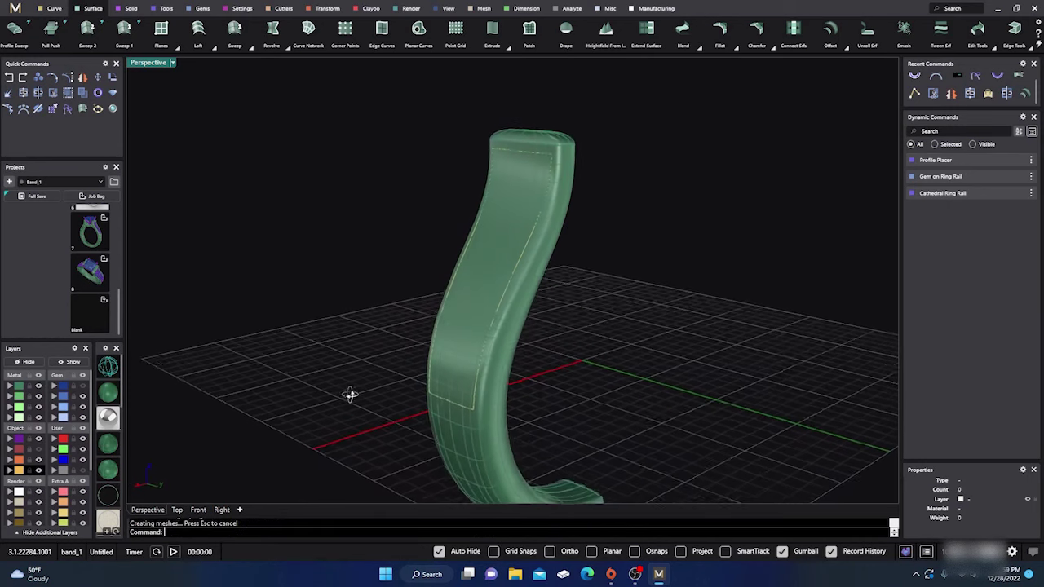
{"action": "left_click", "coordinate": [454, 327]}
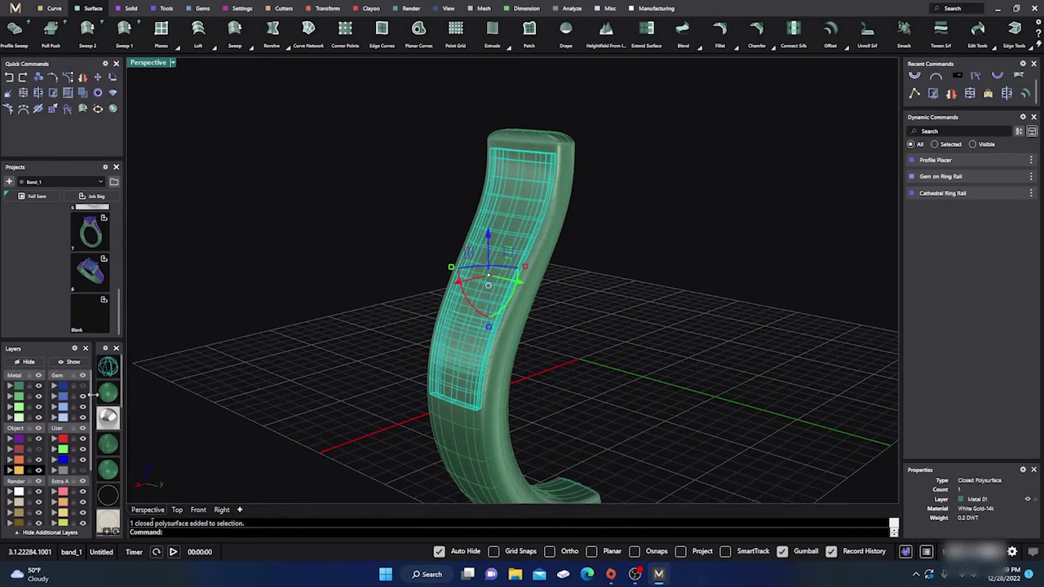
{"action": "left_click", "coordinate": [8, 92]}
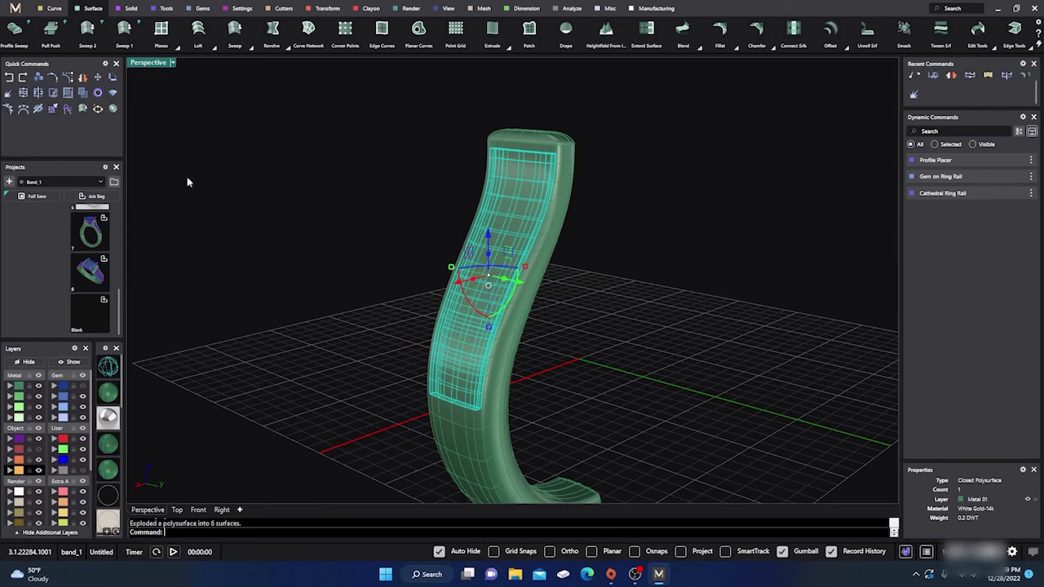
{"action": "key", "text": "Escape"}
{"action": "right_click_drag", "start_coordinate": [319, 298], "coordinate": [373, 309]}
{"action": "left_click", "coordinate": [484, 309]}
{"action": "key", "text": "Delete"}
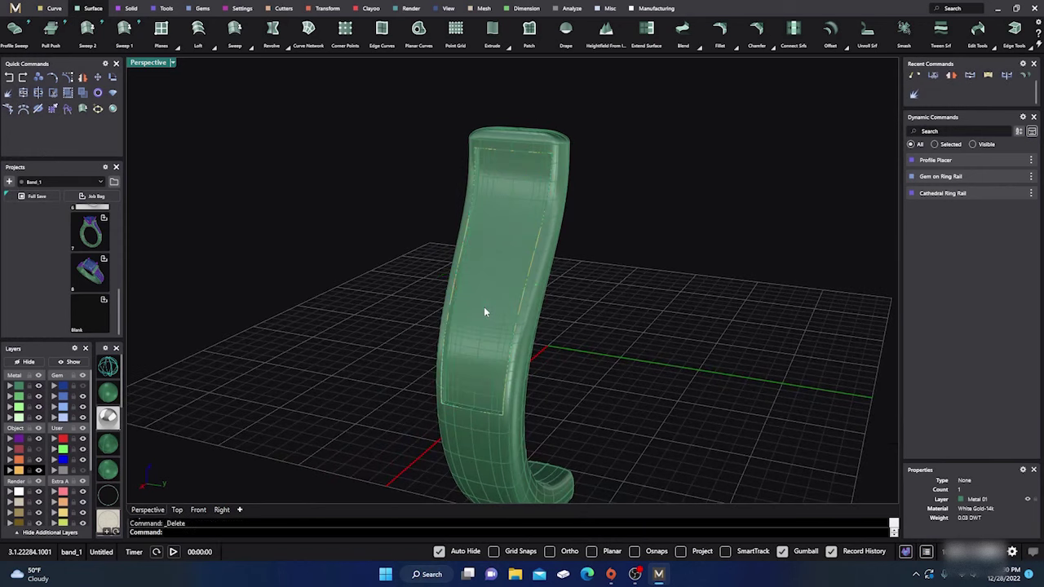
{"action": "left_click", "coordinate": [484, 312]}
{"action": "key", "text": "Delete"}
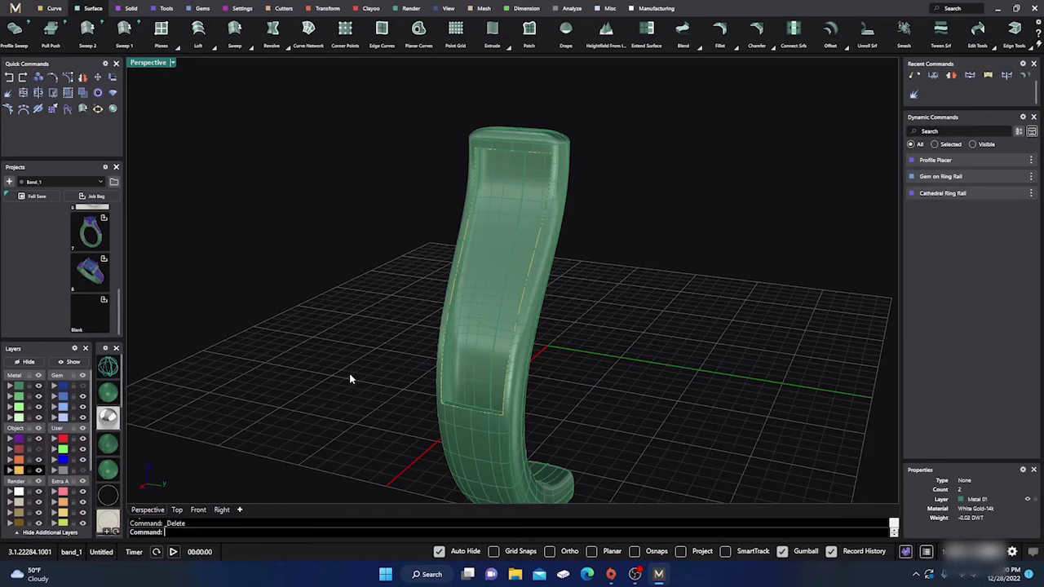
Step: Duplicate the inner edges of the recess walls along both long sides and both ends
{"action": "right_click_drag", "start_coordinate": [350, 375], "coordinate": [315, 357]}
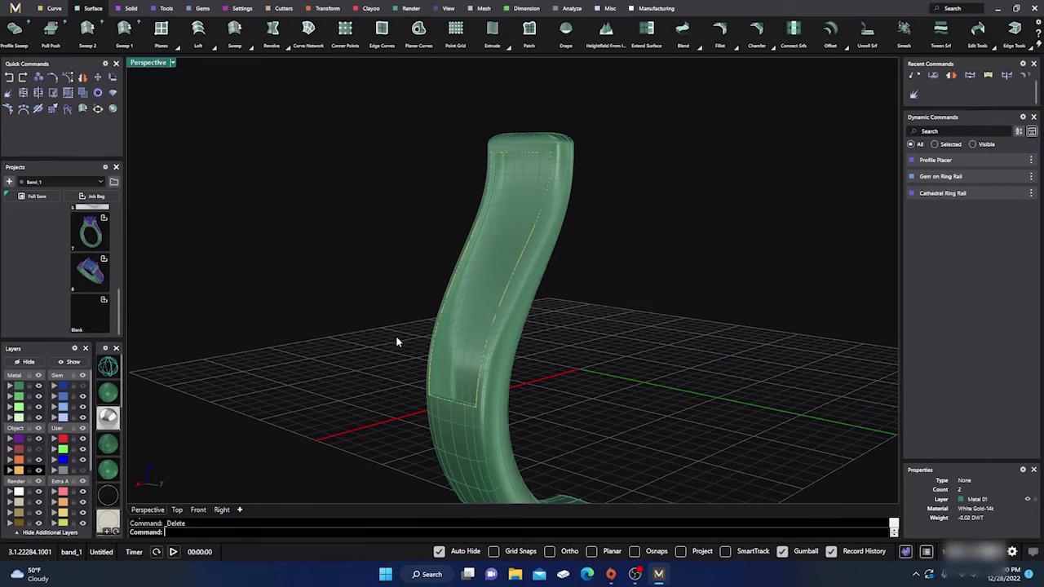
{"action": "right_click_drag", "start_coordinate": [395, 338], "coordinate": [385, 319]}
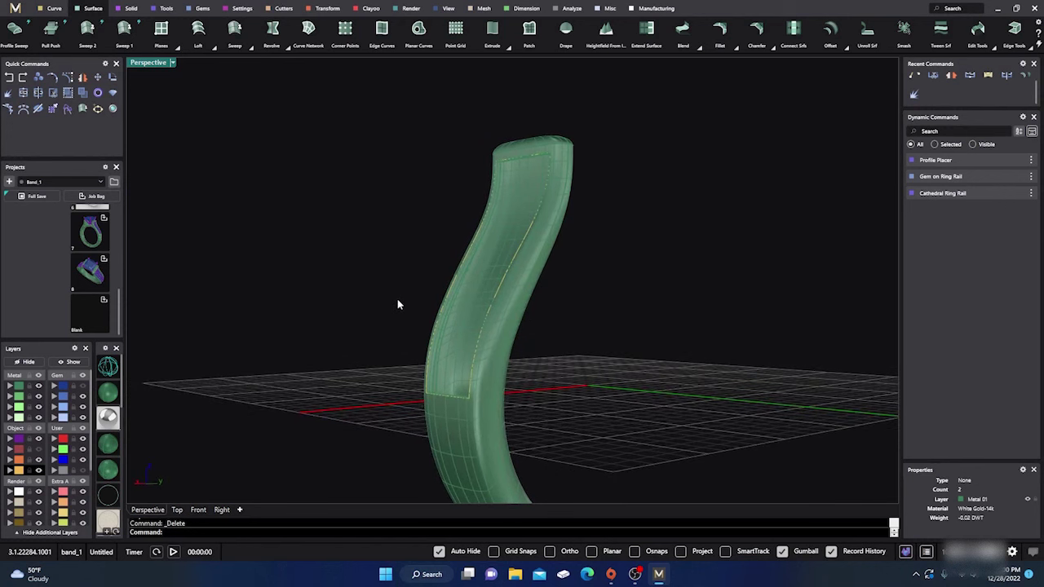
{"action": "scroll", "coordinate": [469, 302], "scroll_direction": "up", "scroll_amount": 5}
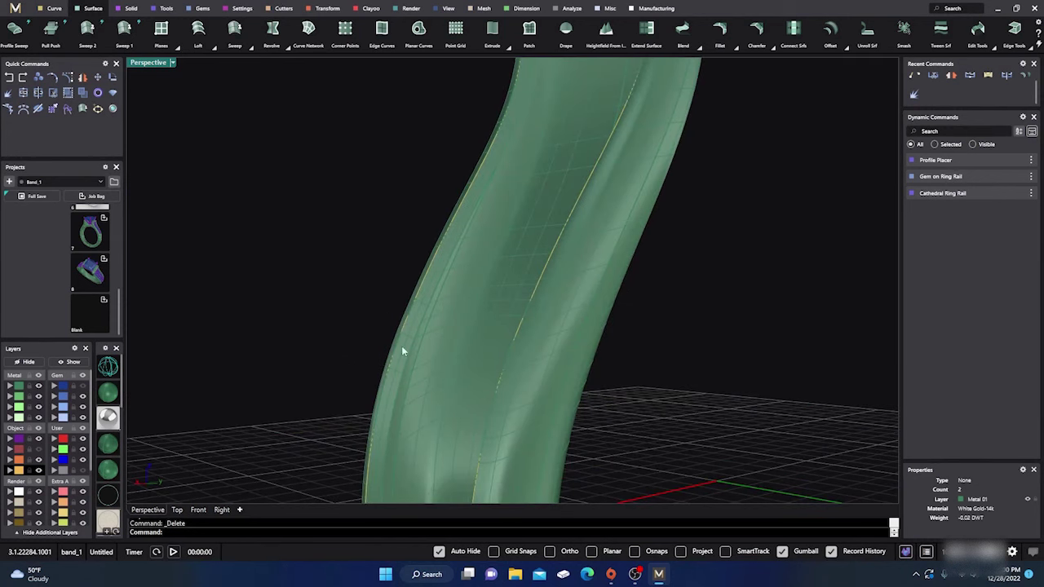
{"action": "right_click_drag", "start_coordinate": [401, 346], "coordinate": [387, 324]}
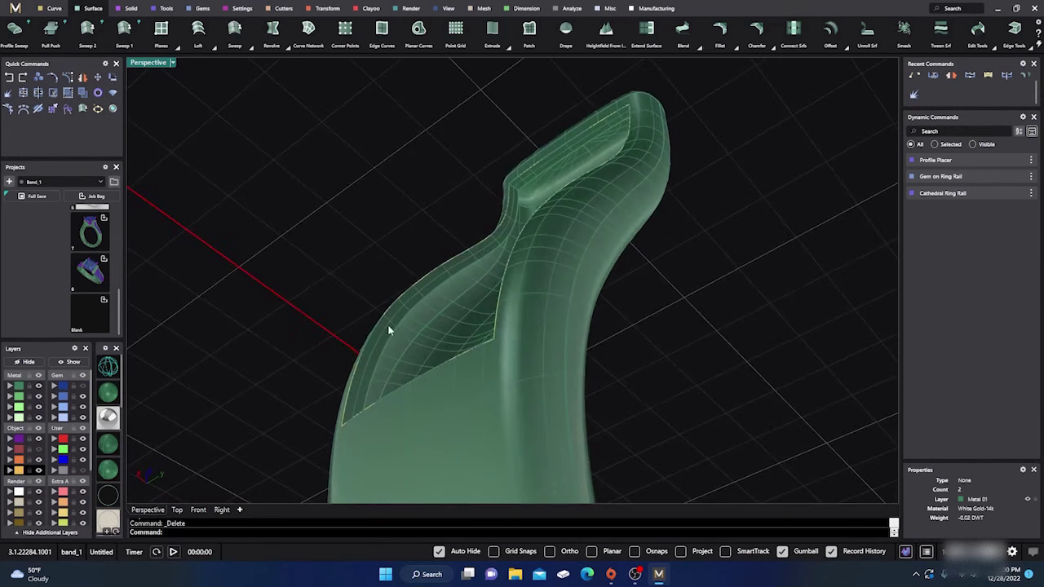
{"action": "left_click", "coordinate": [55, 9]}
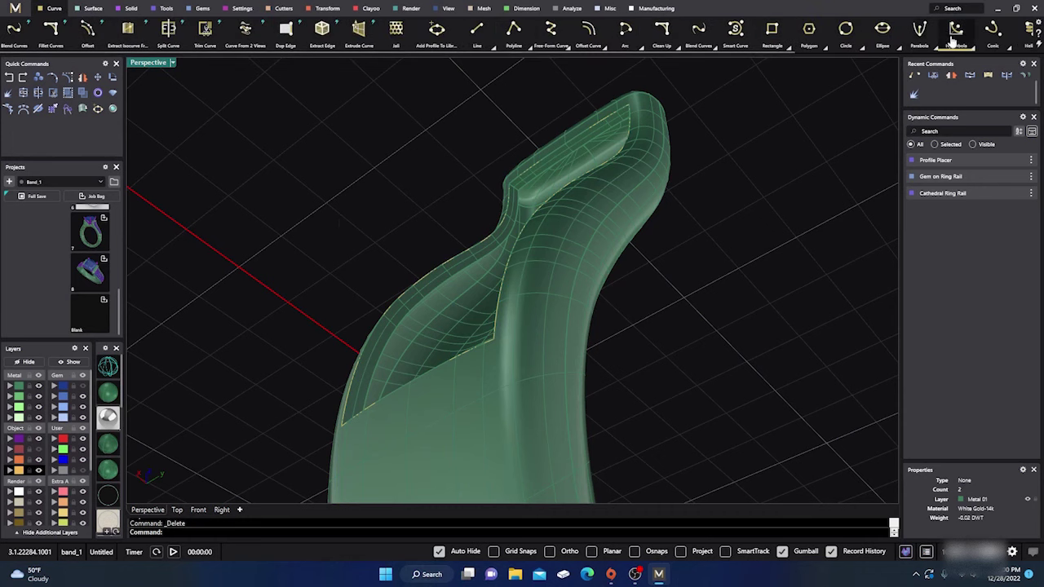
{"action": "scroll", "coordinate": [943, 37], "scroll_direction": "right", "scroll_amount": 5}
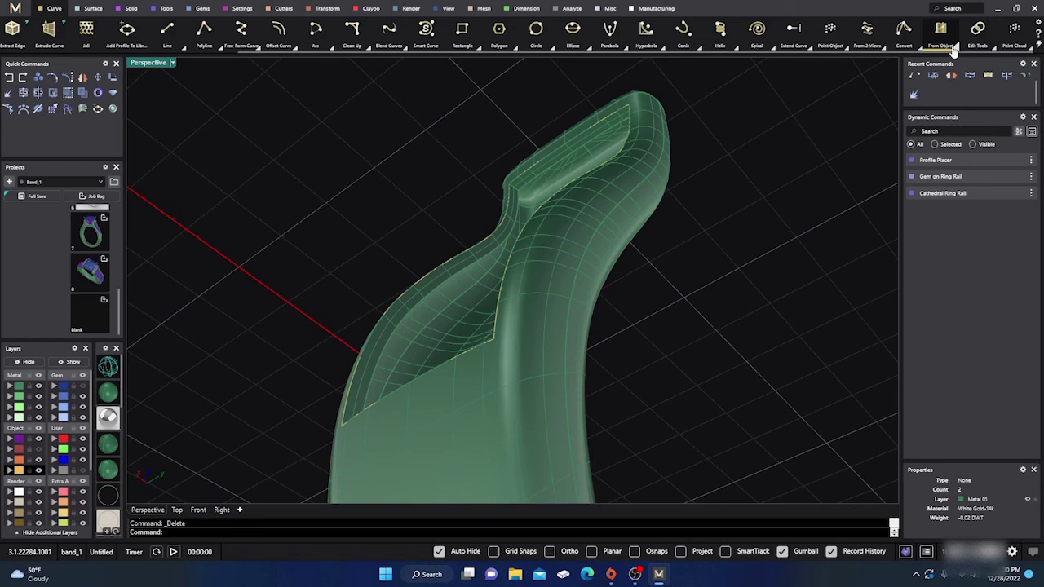
{"action": "left_click", "coordinate": [951, 45]}
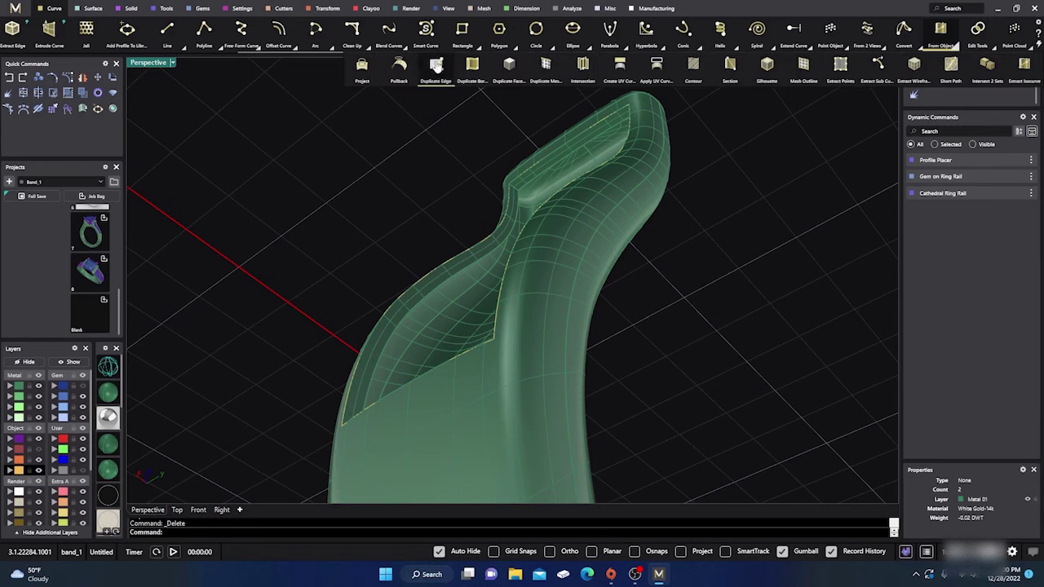
{"action": "left_click", "coordinate": [437, 65]}
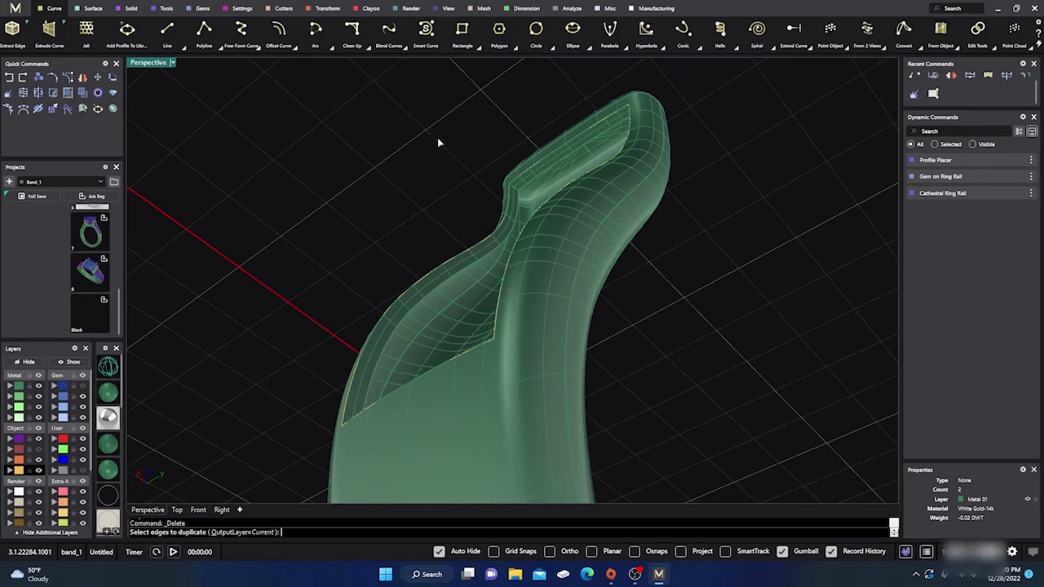
{"action": "left_click", "coordinate": [437, 292]}
{"action": "right_click_drag", "start_coordinate": [312, 266], "coordinate": [338, 267]}
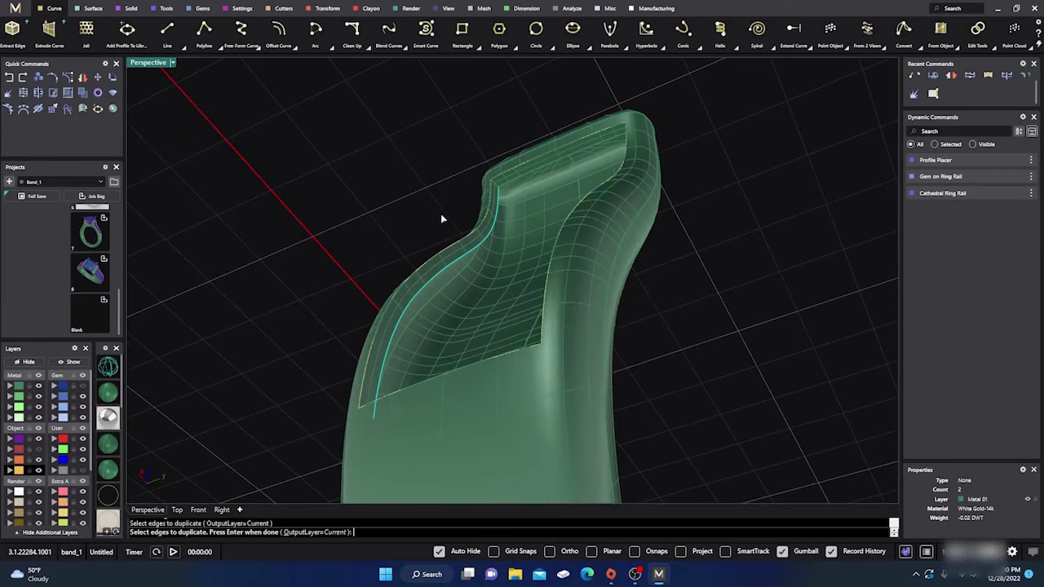
{"action": "left_click", "coordinate": [512, 181]}
{"action": "right_click_drag", "start_coordinate": [354, 230], "coordinate": [471, 377]}
{"action": "left_click", "coordinate": [567, 253]}
{"action": "scroll", "coordinate": [471, 377], "scroll_direction": "up", "scroll_amount": 3}
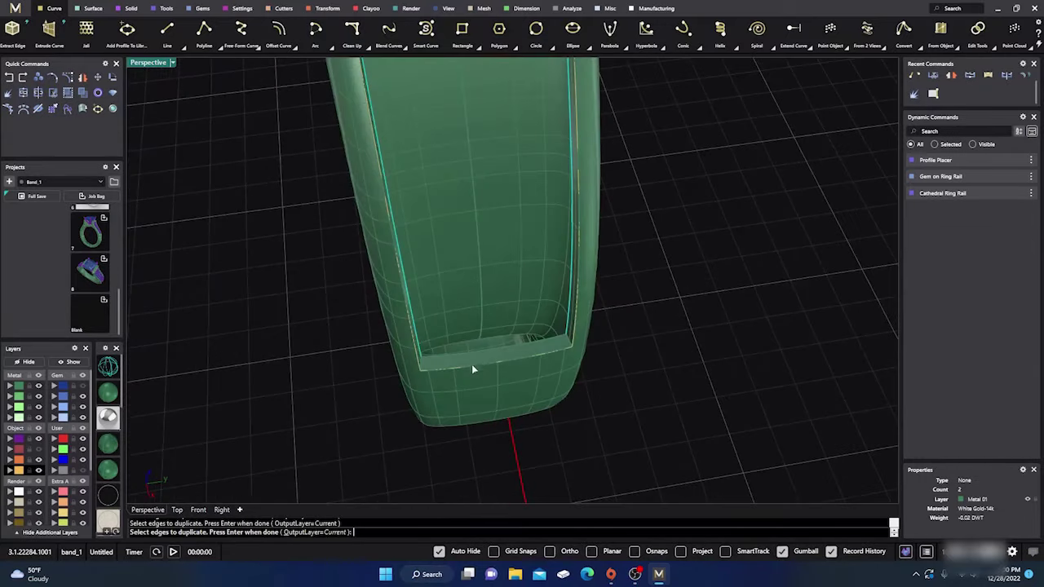
{"action": "left_click", "coordinate": [484, 349]}
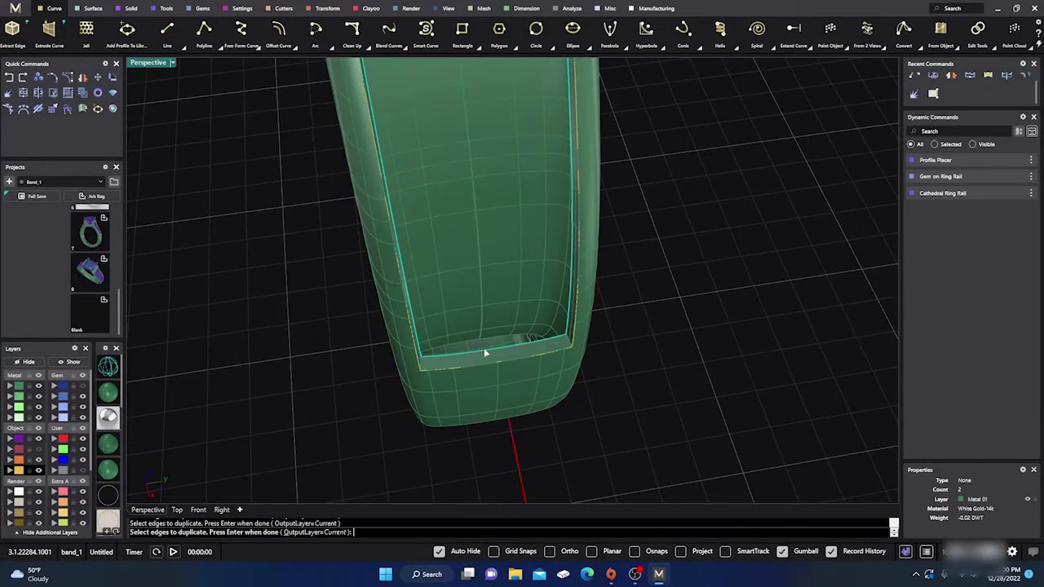
{"action": "right_click", "coordinate": [294, 301]}
{"action": "left_click", "coordinate": [314, 332]}
{"action": "scroll", "coordinate": [331, 409], "scroll_direction": "down", "scroll_amount": 2}
{"action": "right_click_drag", "start_coordinate": [331, 414], "coordinate": [334, 383]}
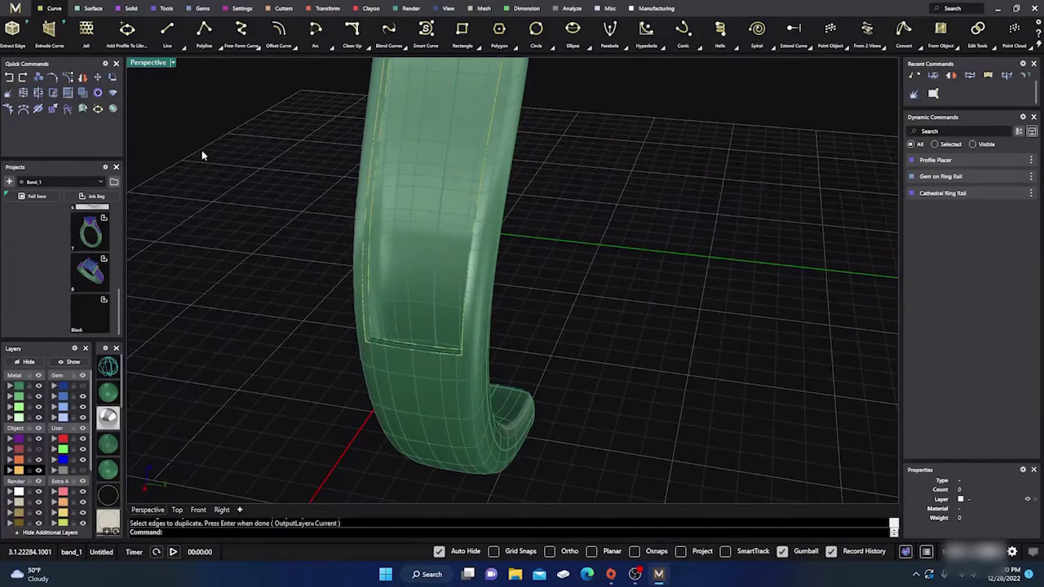
Step: Start a Sweep 2 with the recess's two long inner edge curves as rails and its two end curves as profiles
{"action": "left_click", "coordinate": [93, 10]}
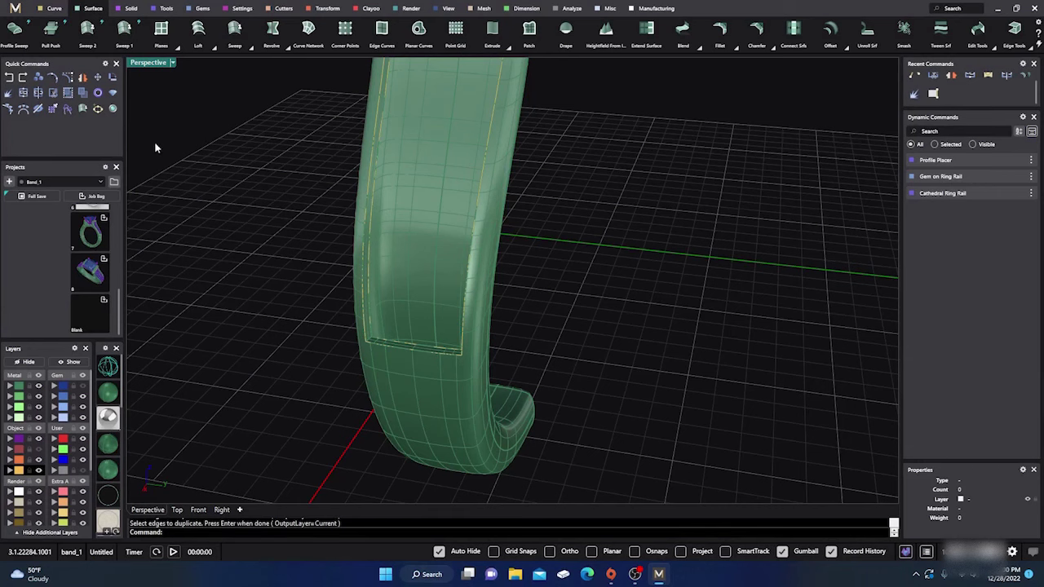
{"action": "left_click", "coordinate": [88, 34]}
{"action": "right_click_drag", "start_coordinate": [277, 382], "coordinate": [264, 361]}
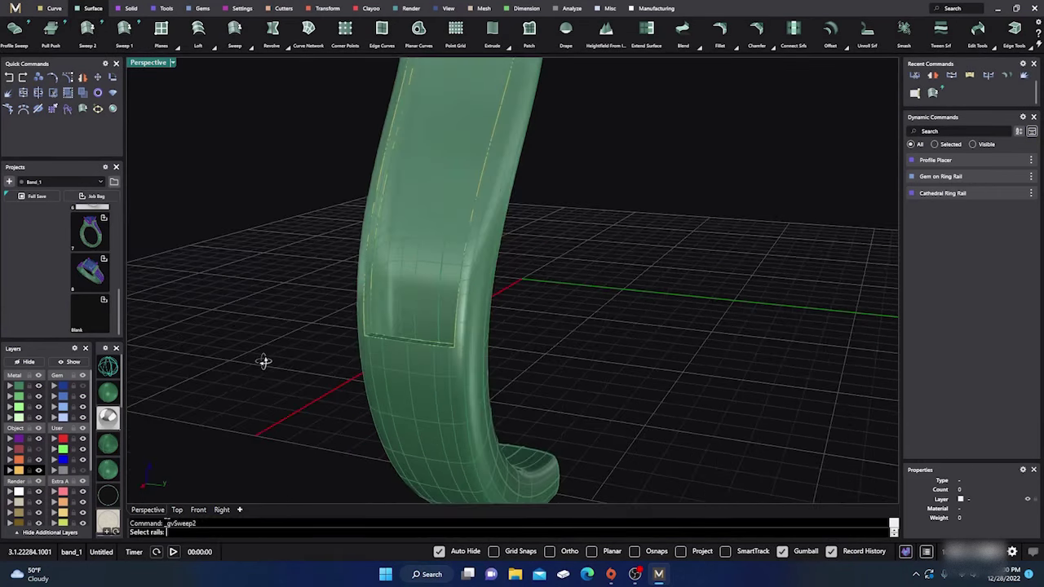
{"action": "scroll", "coordinate": [368, 224], "scroll_direction": "up", "scroll_amount": 4}
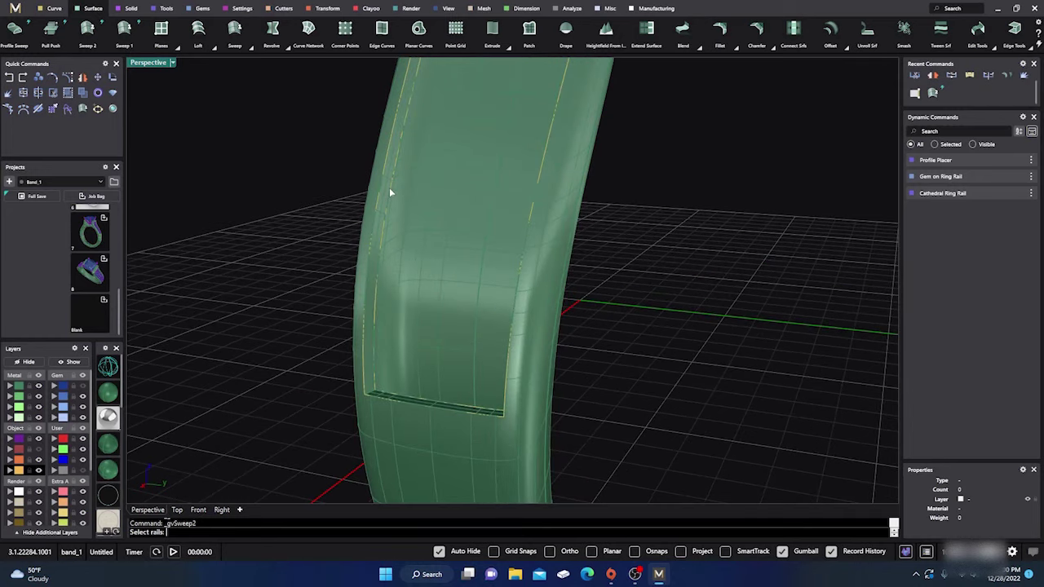
{"action": "right_click_drag", "start_coordinate": [224, 299], "coordinate": [534, 275]}
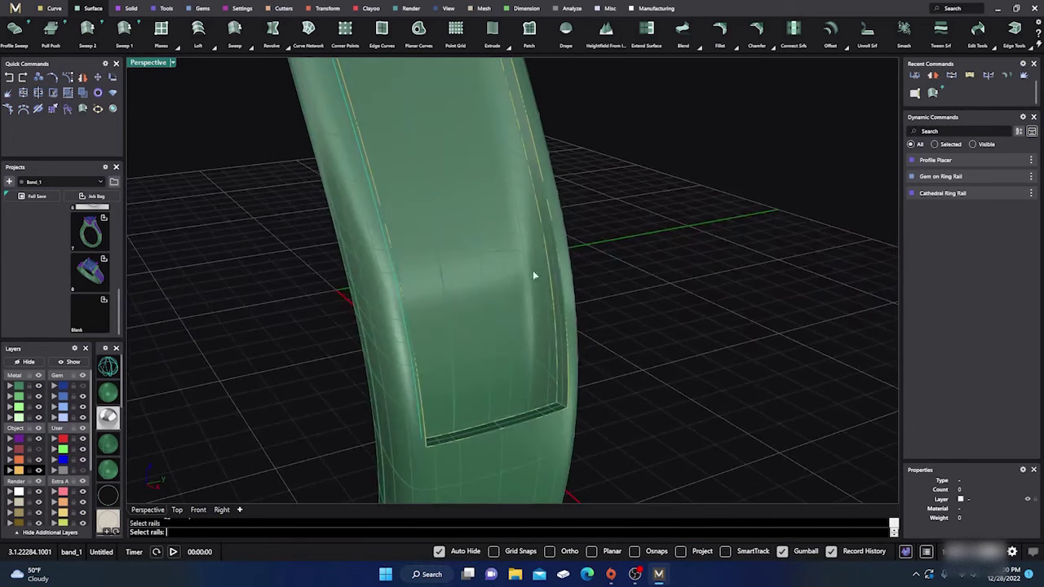
{"action": "left_click", "coordinate": [547, 255]}
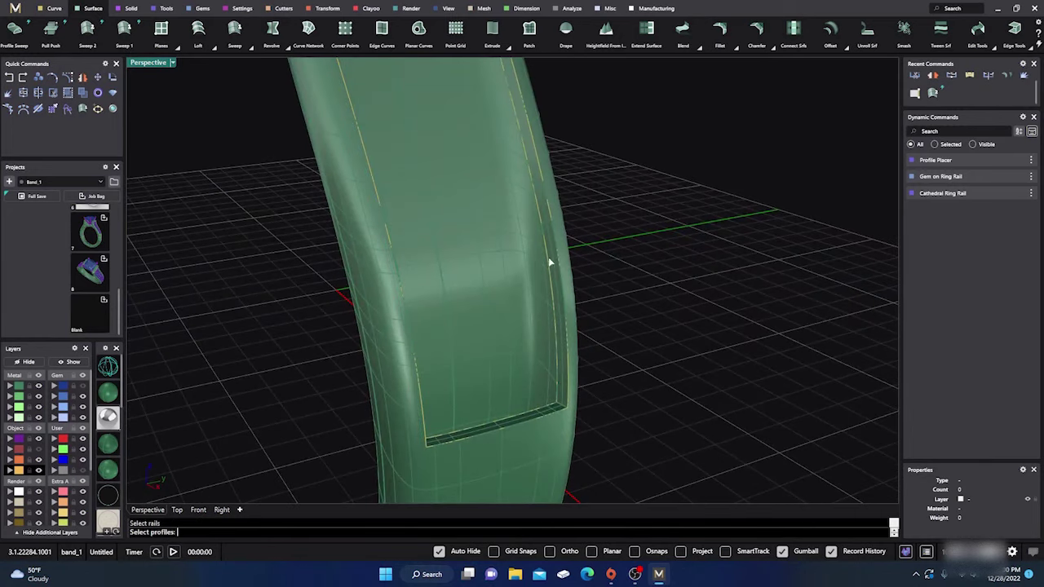
{"action": "left_click", "coordinate": [518, 416]}
{"action": "right_click_drag", "start_coordinate": [610, 441], "coordinate": [523, 235]}
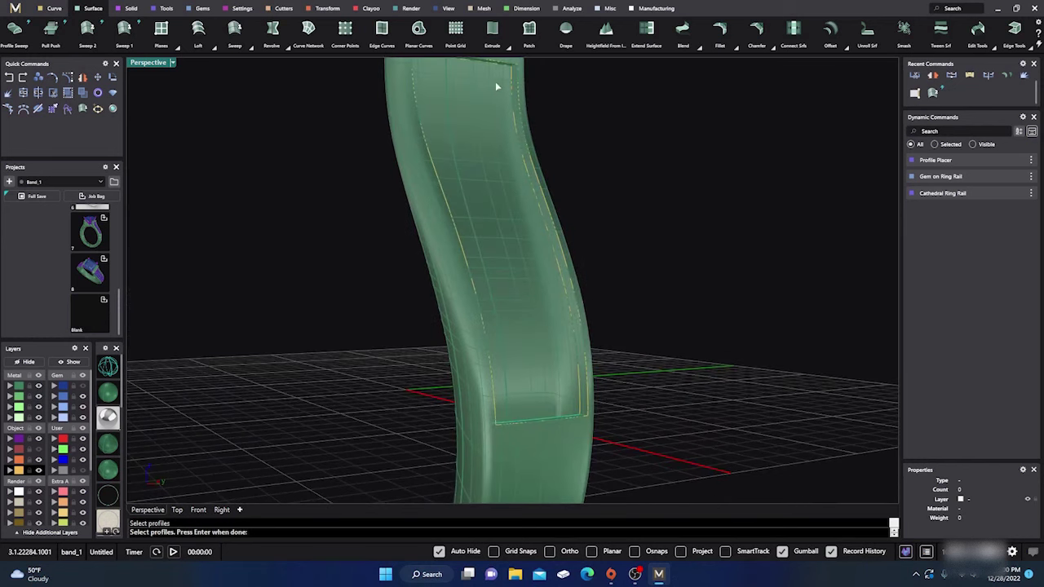
{"action": "scroll", "coordinate": [495, 81], "scroll_direction": "up", "scroll_amount": 3}
{"action": "left_click", "coordinate": [513, 66]}
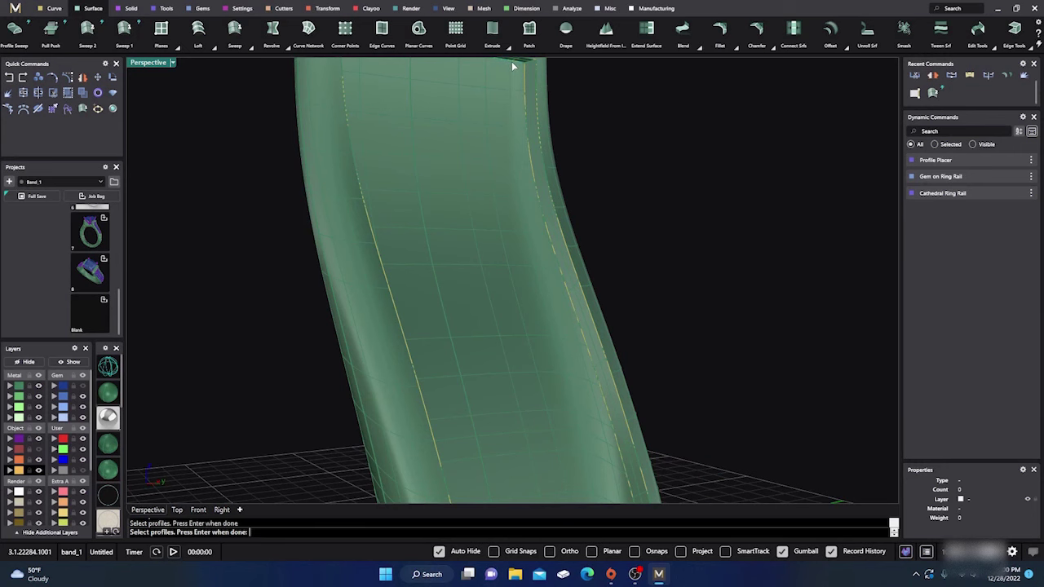
{"action": "right_click", "coordinate": [542, 143]}
Step: Turn off Maintain Height, Mirror Cap, Enable Start Dome and Enable End Dome for the sweep and create the recess floor surface
{"action": "scroll", "coordinate": [531, 261], "scroll_direction": "down", "scroll_amount": 4}
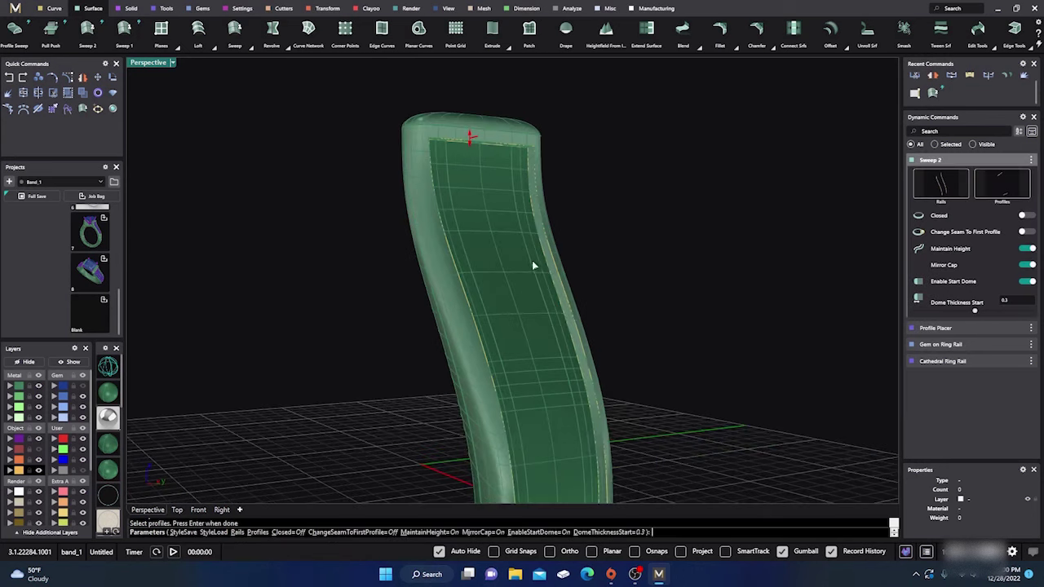
{"action": "right_click_drag", "start_coordinate": [576, 300], "coordinate": [505, 305]}
{"action": "right_click_drag", "start_coordinate": [422, 279], "coordinate": [373, 275]}
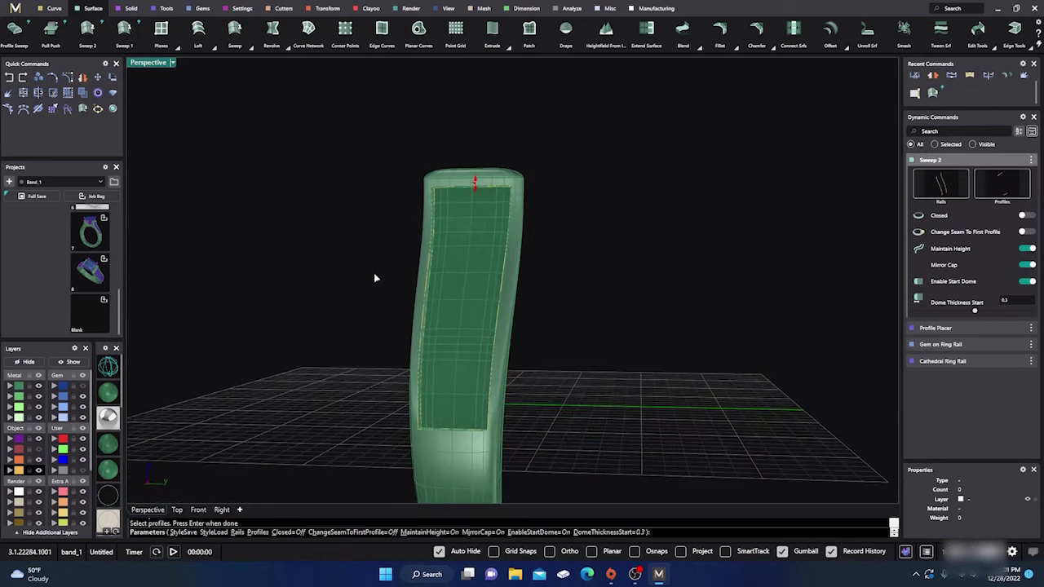
{"action": "left_click", "coordinate": [1028, 249]}
{"action": "left_click", "coordinate": [1029, 266]}
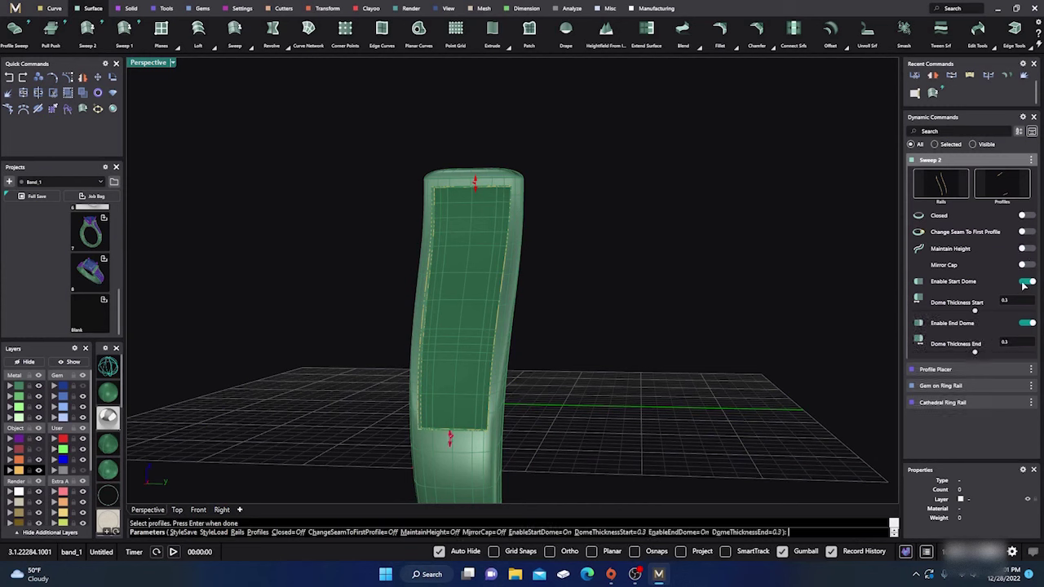
{"action": "left_click", "coordinate": [1025, 282]}
{"action": "left_click", "coordinate": [1028, 299]}
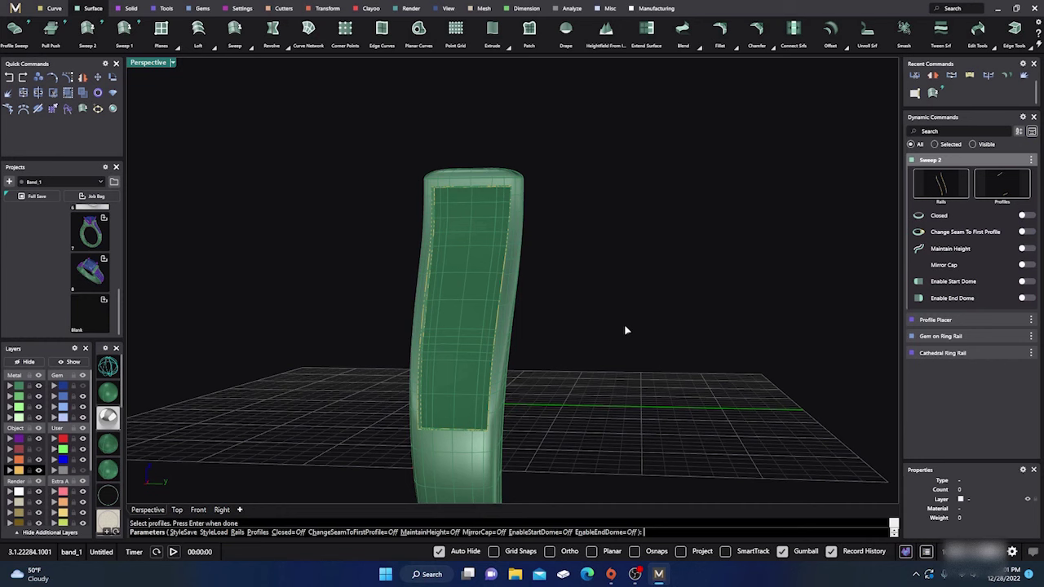
{"action": "key", "text": "Return"}
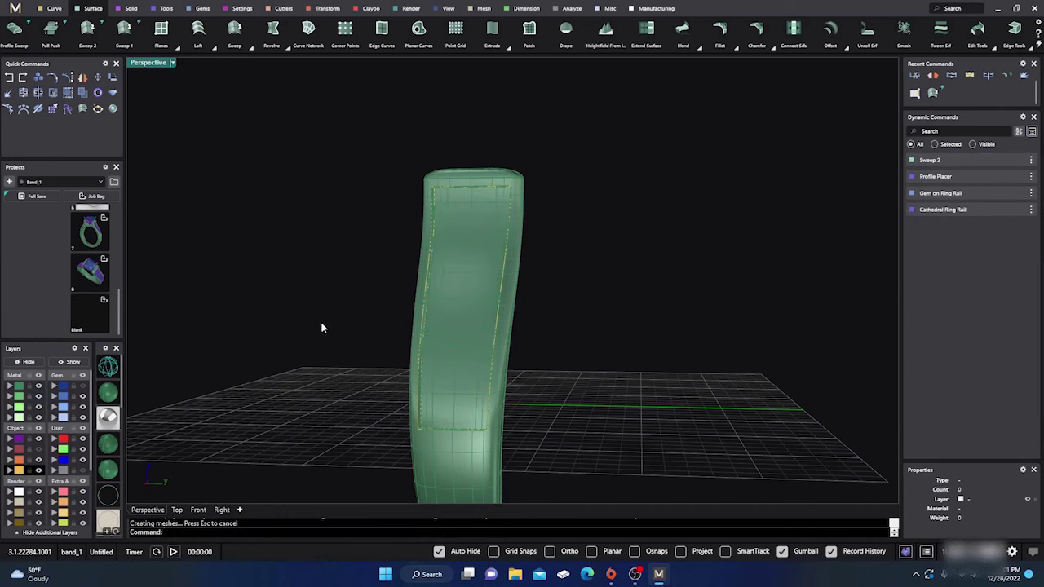
Step: Assign the swept recess floor surface to the Metal 03 layer
{"action": "right_click_drag", "start_coordinate": [322, 328], "coordinate": [332, 328]}
{"action": "left_click", "coordinate": [459, 349]}
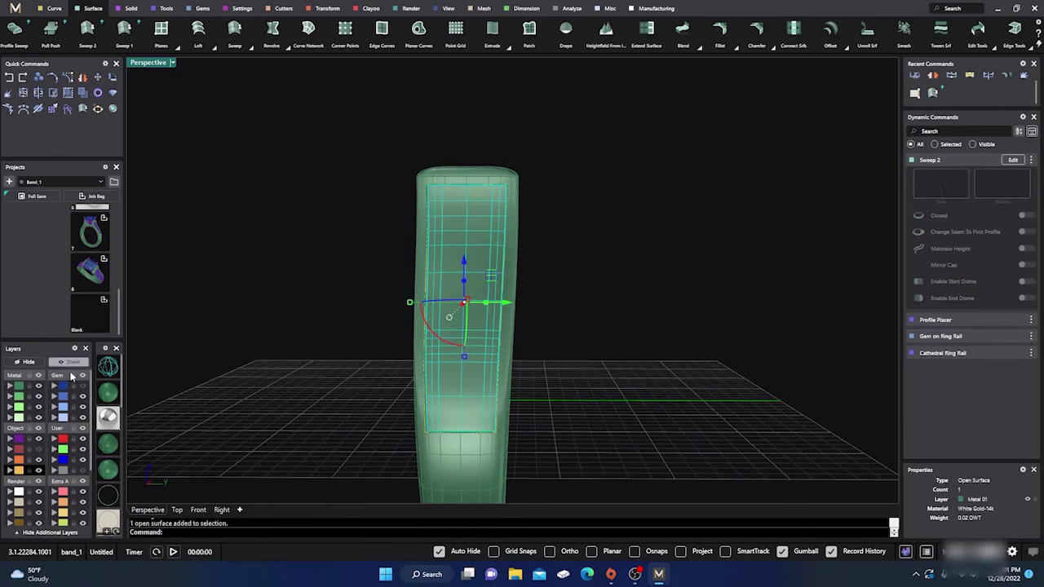
{"action": "left_click", "coordinate": [9, 406]}
{"action": "left_click", "coordinate": [261, 340]}
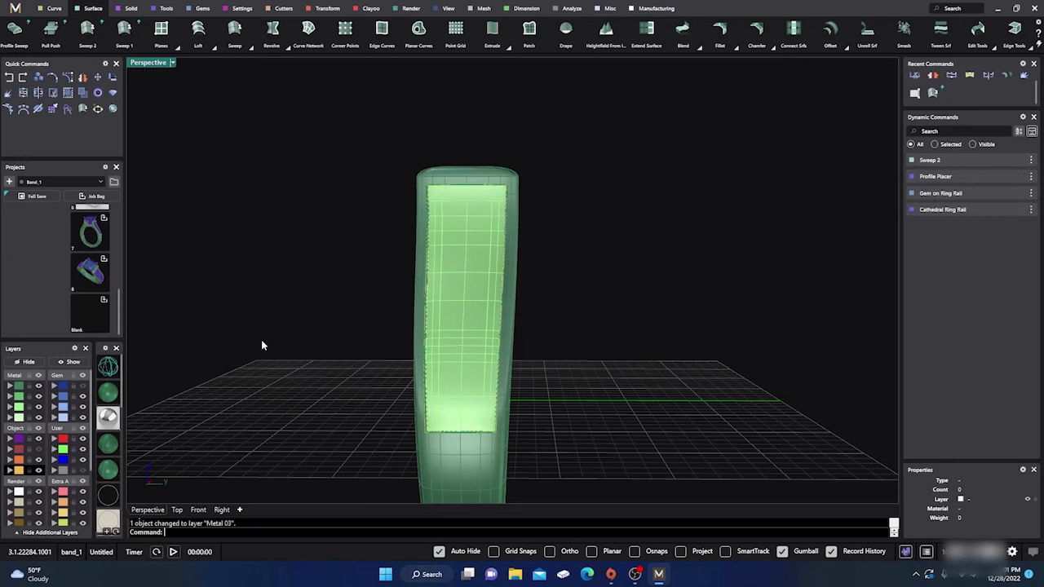
Step: Assign the swept recess floor surface to the Metal 02 layer
{"action": "left_click", "coordinate": [414, 319]}
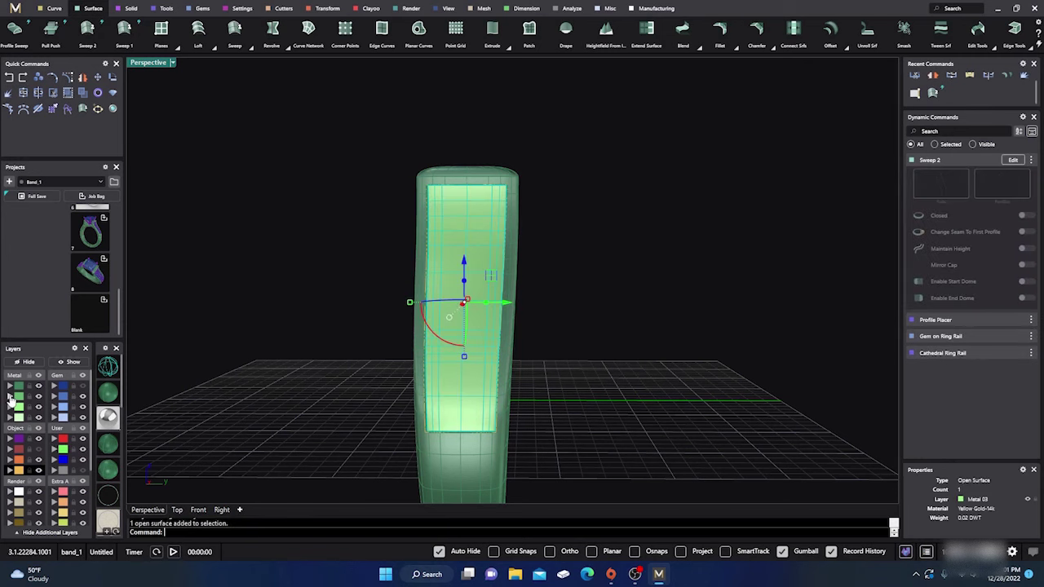
{"action": "left_click", "coordinate": [10, 396]}
{"action": "scroll", "coordinate": [352, 378], "scroll_direction": "up", "scroll_amount": 2}
{"action": "left_click", "coordinate": [354, 382]}
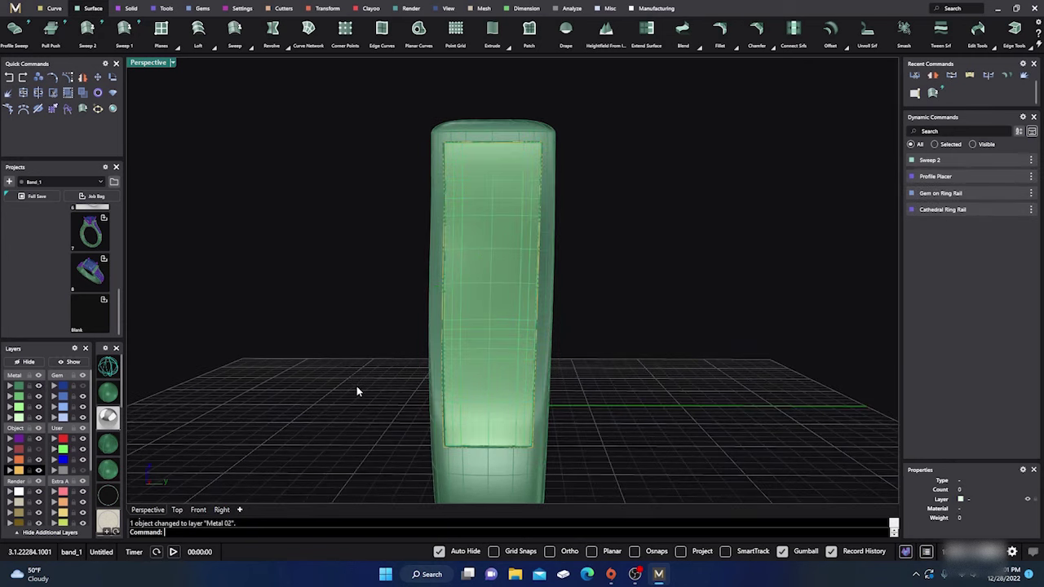
{"action": "right_click_drag", "start_coordinate": [357, 386], "coordinate": [357, 373]}
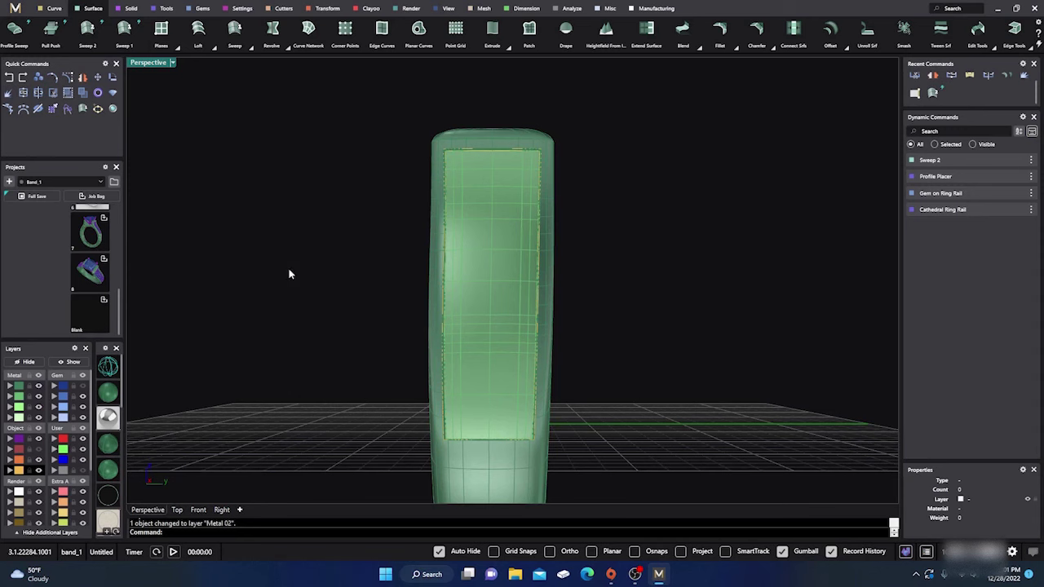
Step: Extract lengthwise isocurves from the recess floor surface at angle 90, one along the centre and one near each long side
{"action": "left_click", "coordinate": [54, 10]}
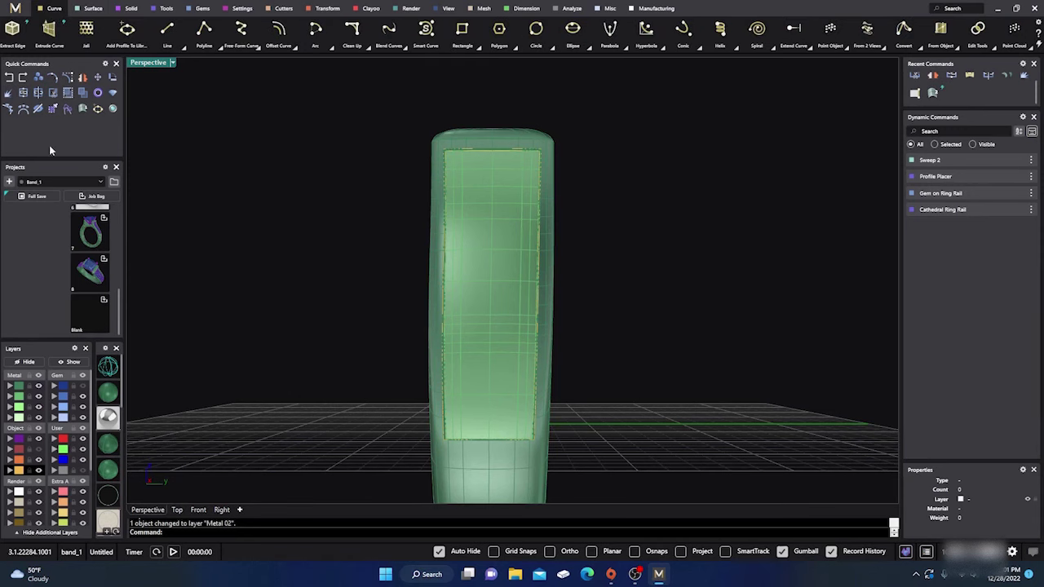
{"action": "scroll", "coordinate": [67, 36], "scroll_direction": "up", "scroll_amount": 3}
{"action": "scroll", "coordinate": [67, 35], "scroll_direction": "up", "scroll_amount": 3}
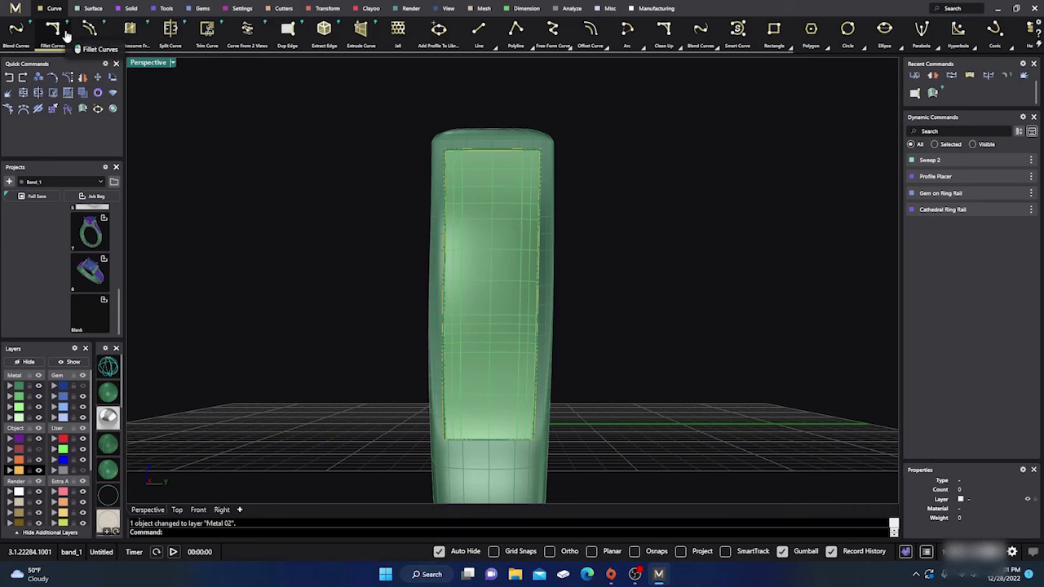
{"action": "left_click", "coordinate": [129, 29]}
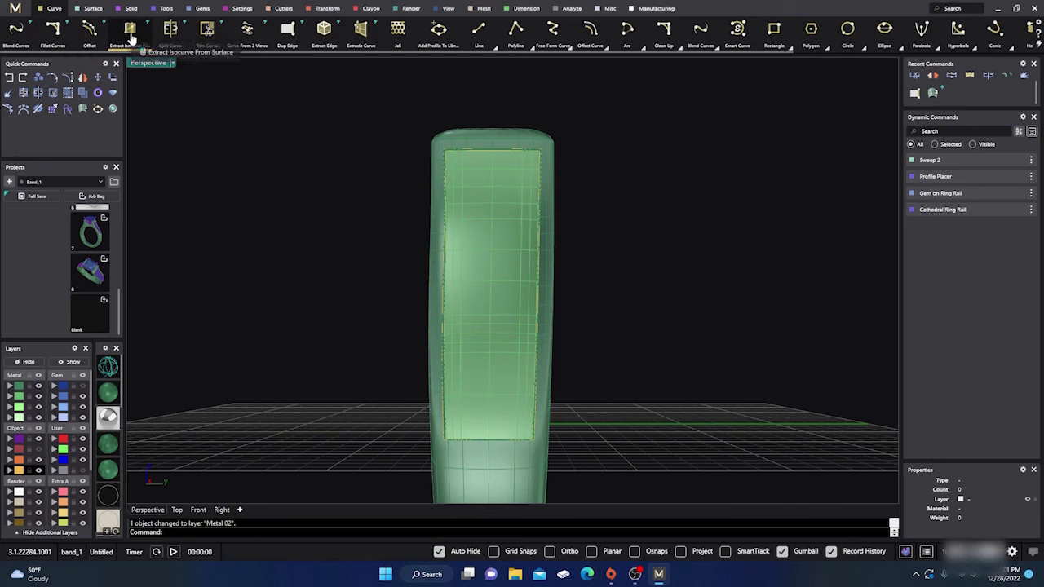
{"action": "scroll", "coordinate": [450, 380], "scroll_direction": "up", "scroll_amount": 2}
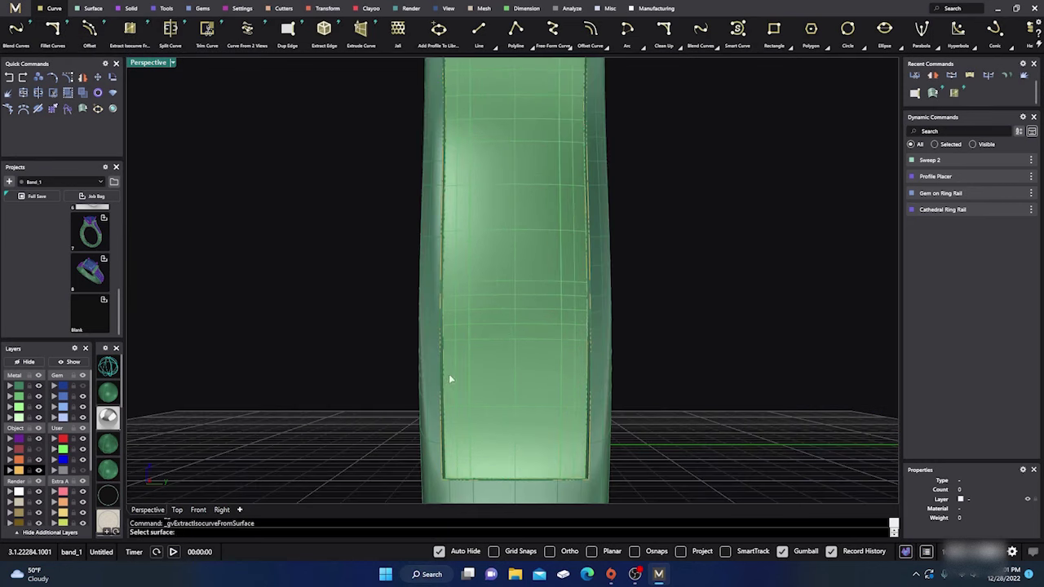
{"action": "left_click", "coordinate": [514, 284]}
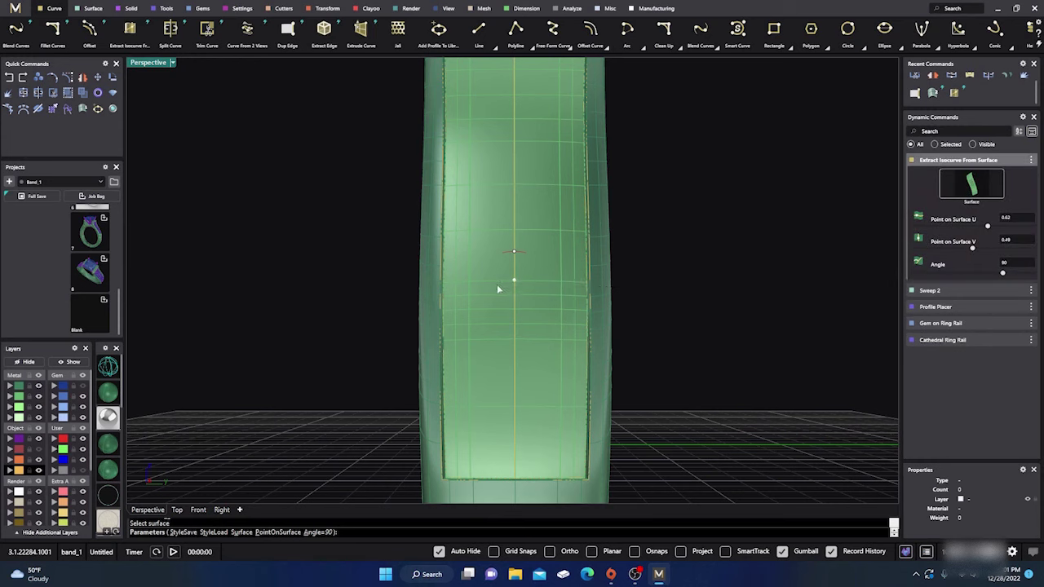
{"action": "key", "text": "Return"}
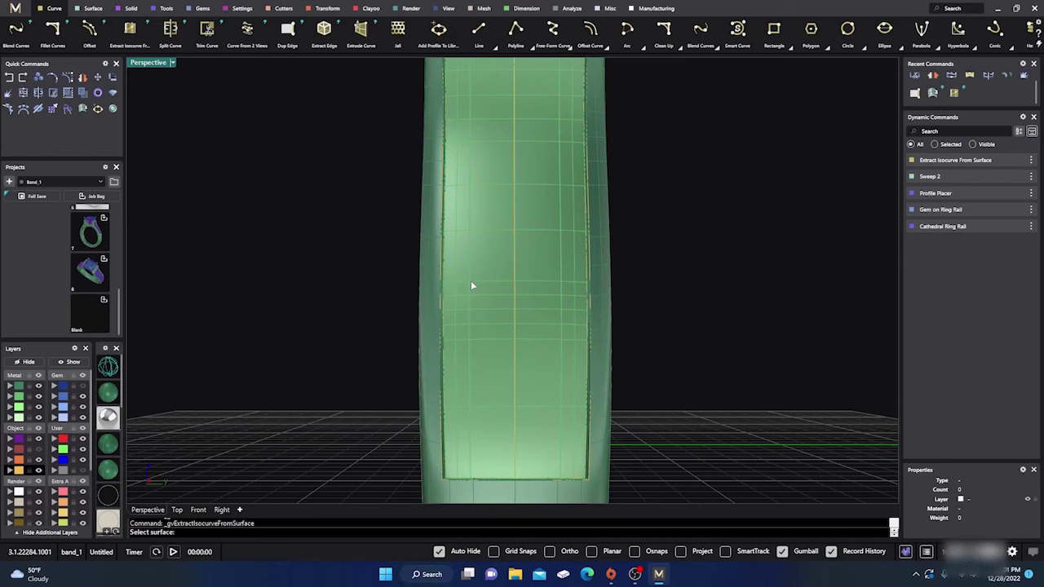
{"action": "left_click", "coordinate": [472, 281]}
{"action": "key", "text": "Return"}
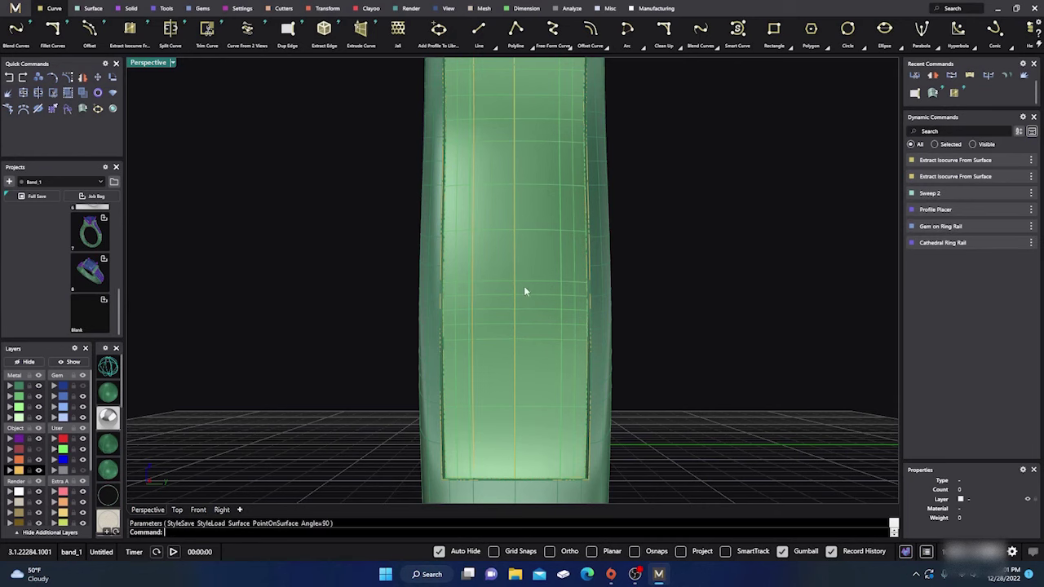
{"action": "key", "text": "Return"}
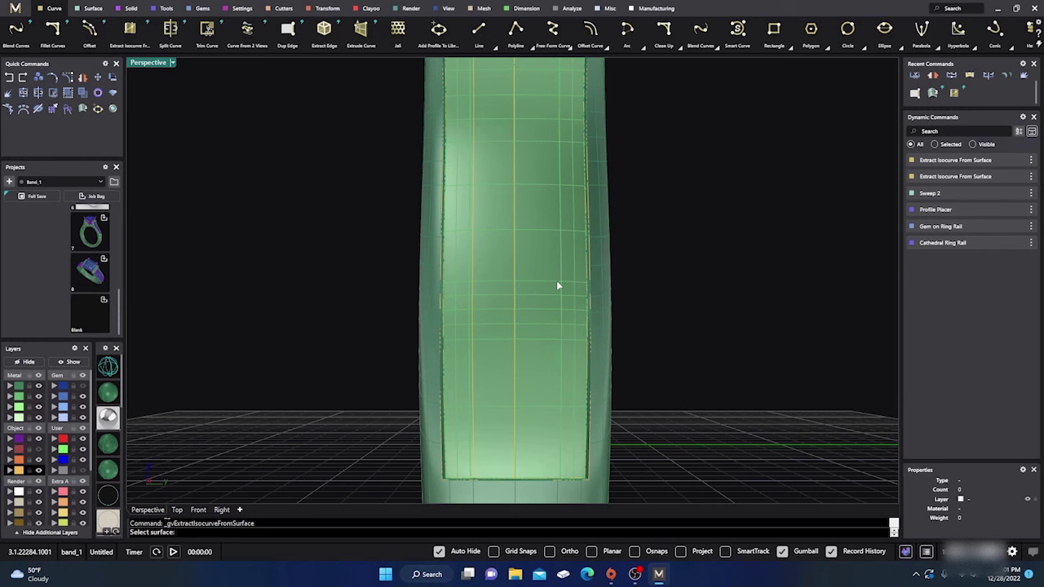
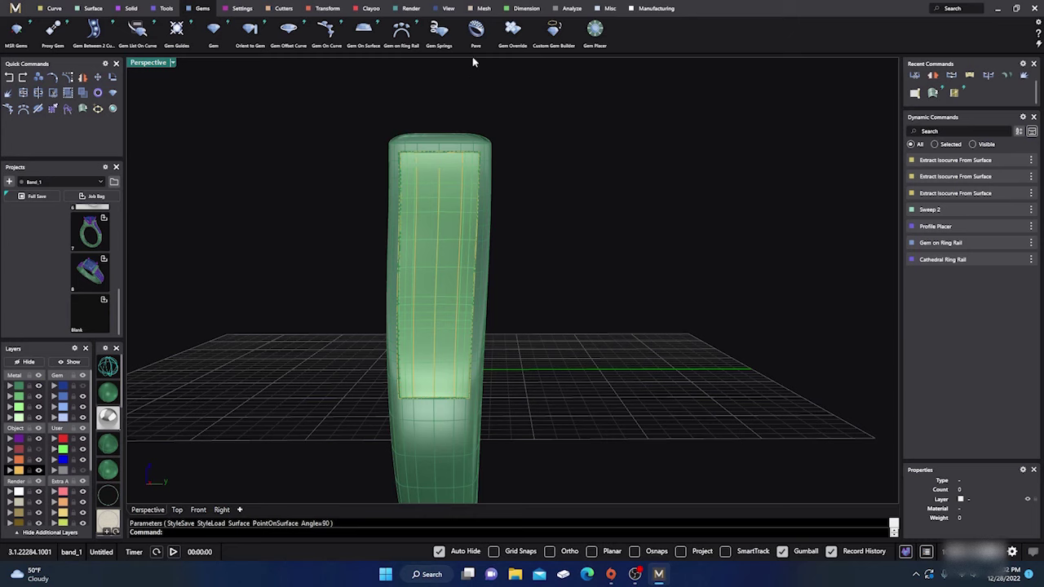
Step: Start a Pave layout on the recess floor surface and set the gem diameter to 0.95
{"action": "left_click", "coordinate": [474, 34]}
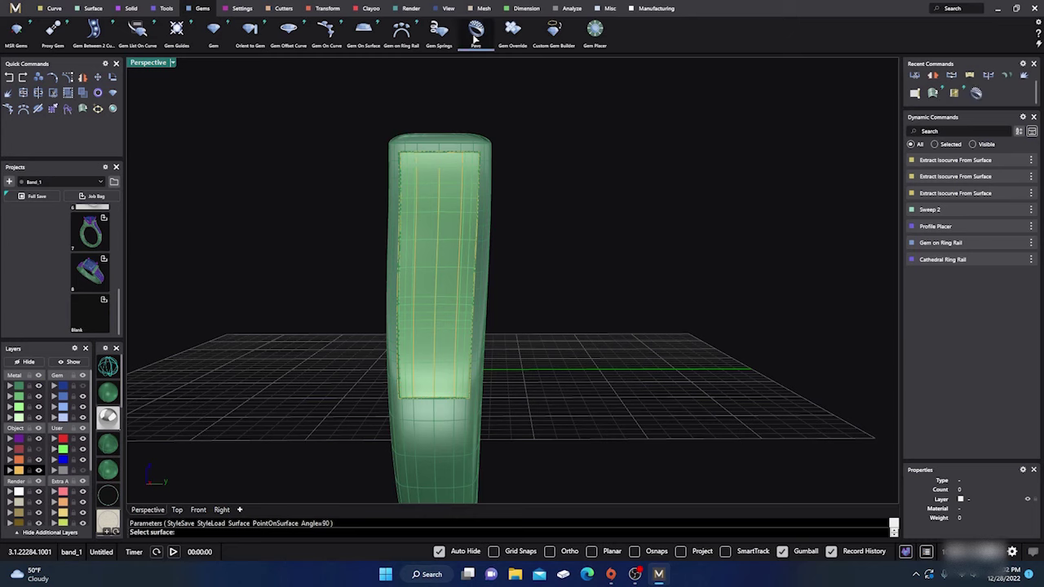
{"action": "left_click", "coordinate": [443, 305]}
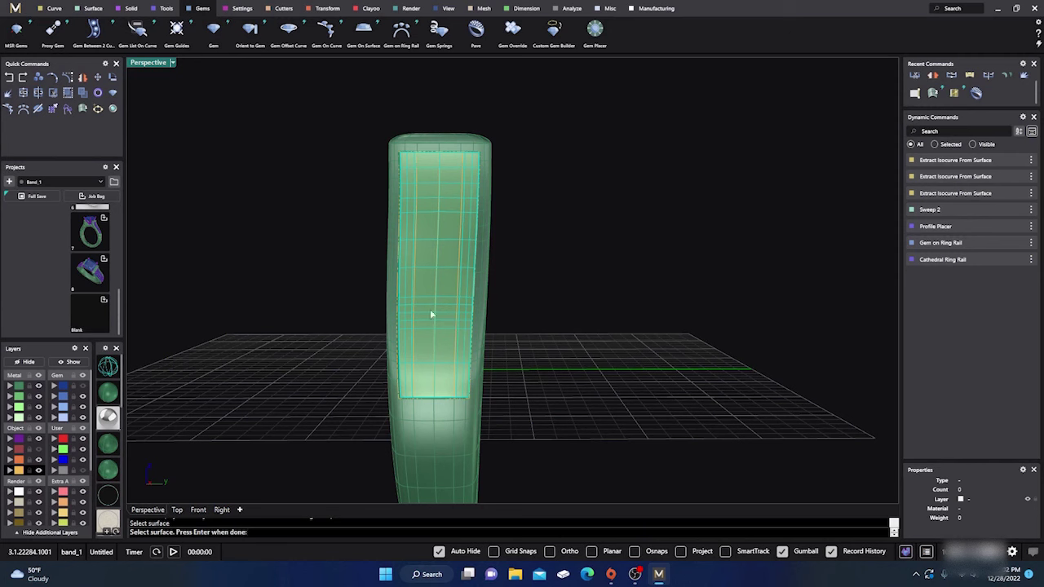
{"action": "key", "text": "Return"}
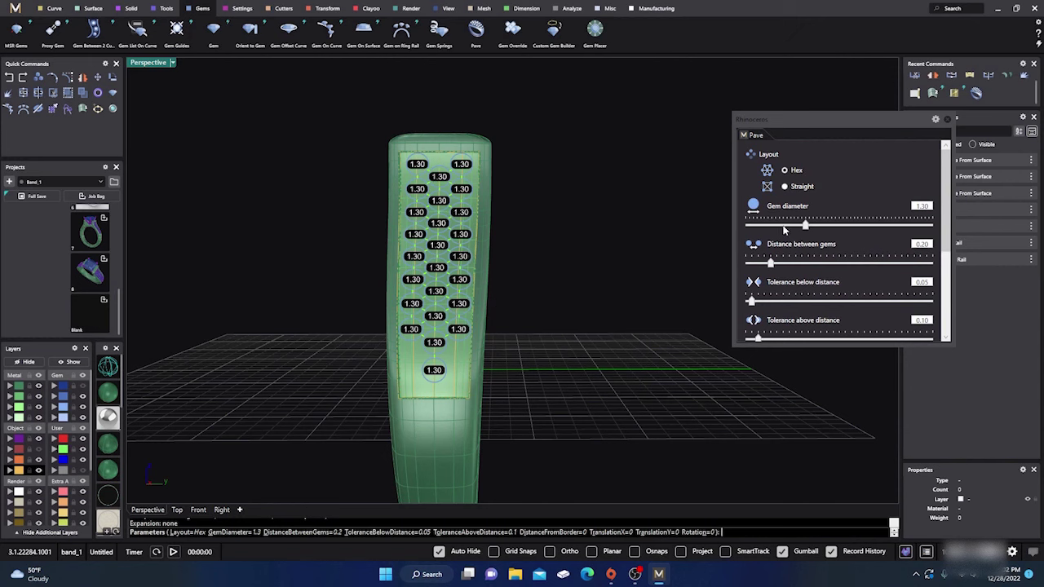
{"action": "left_click_drag", "start_coordinate": [805, 226], "coordinate": [776, 227]}
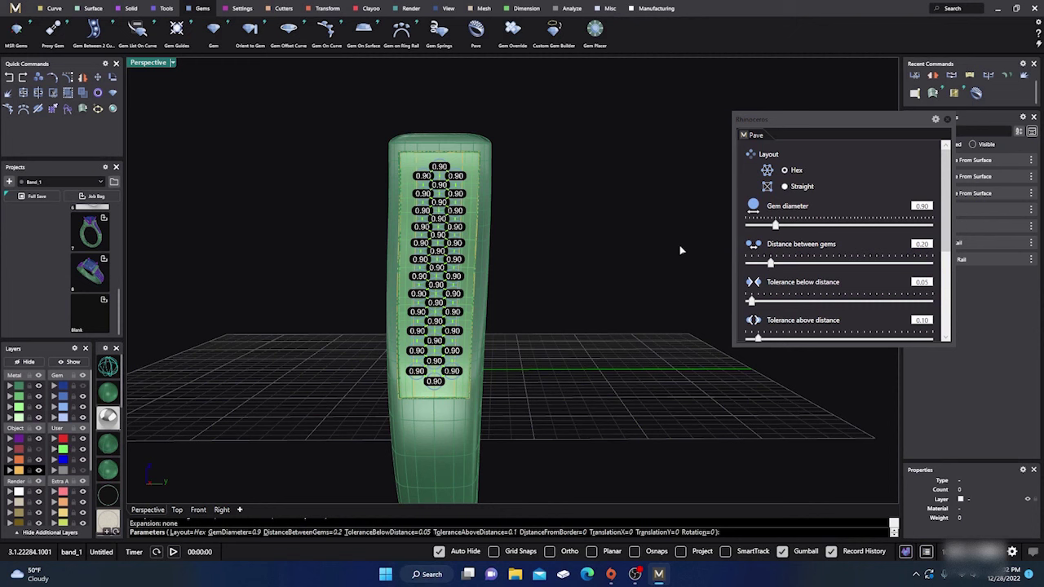
{"action": "left_click_drag", "start_coordinate": [775, 229], "coordinate": [780, 230]}
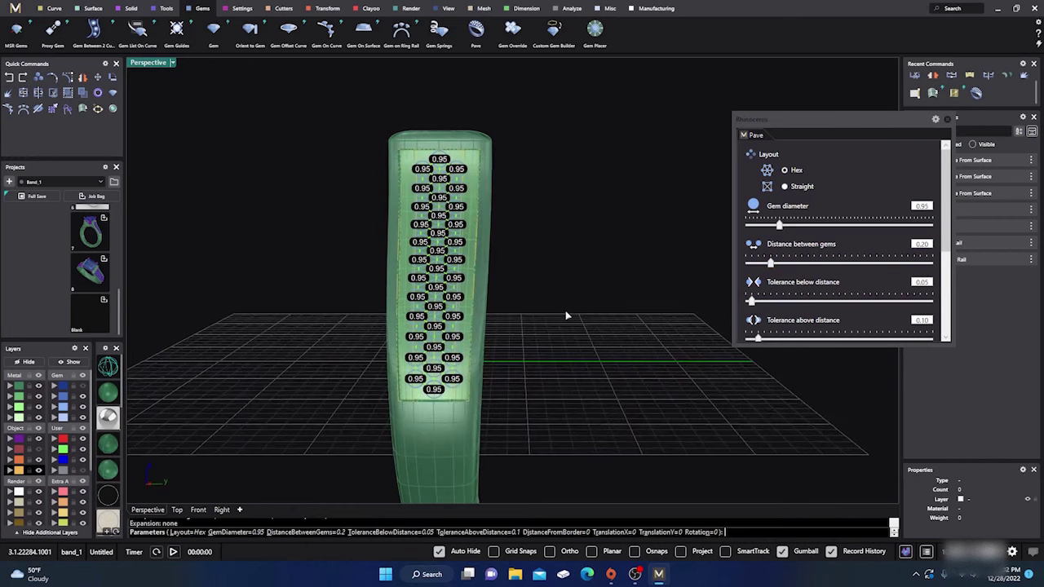
Step: Switch the pave layout to Straight and set the distance between gems to 0.30
{"action": "scroll", "coordinate": [476, 319], "scroll_direction": "up", "scroll_amount": 2}
{"action": "scroll", "coordinate": [475, 320], "scroll_direction": "up", "scroll_amount": 3}
{"action": "scroll", "coordinate": [446, 326], "scroll_direction": "down", "scroll_amount": 3}
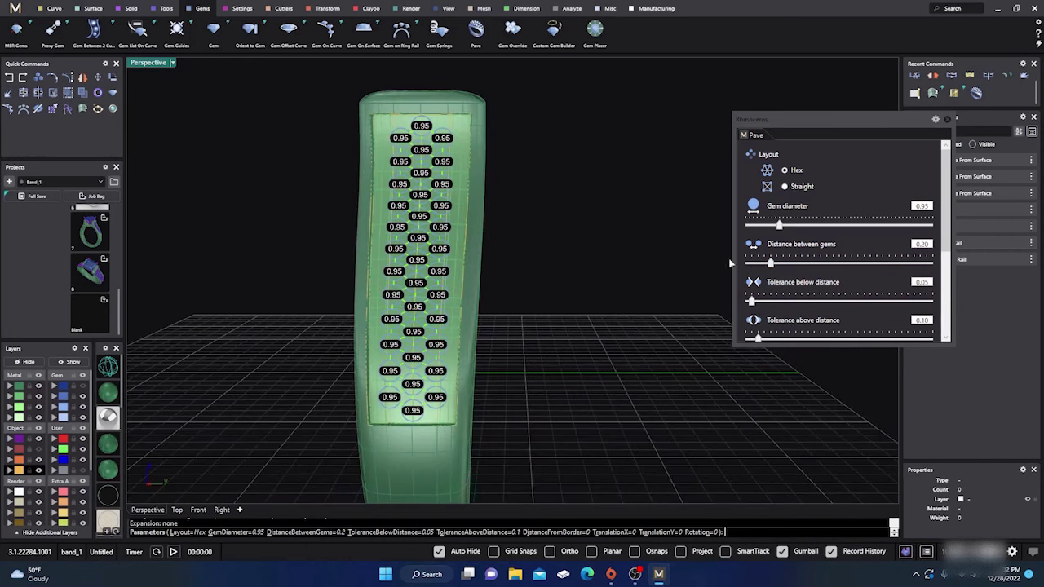
{"action": "left_click_drag", "start_coordinate": [770, 266], "coordinate": [789, 265]}
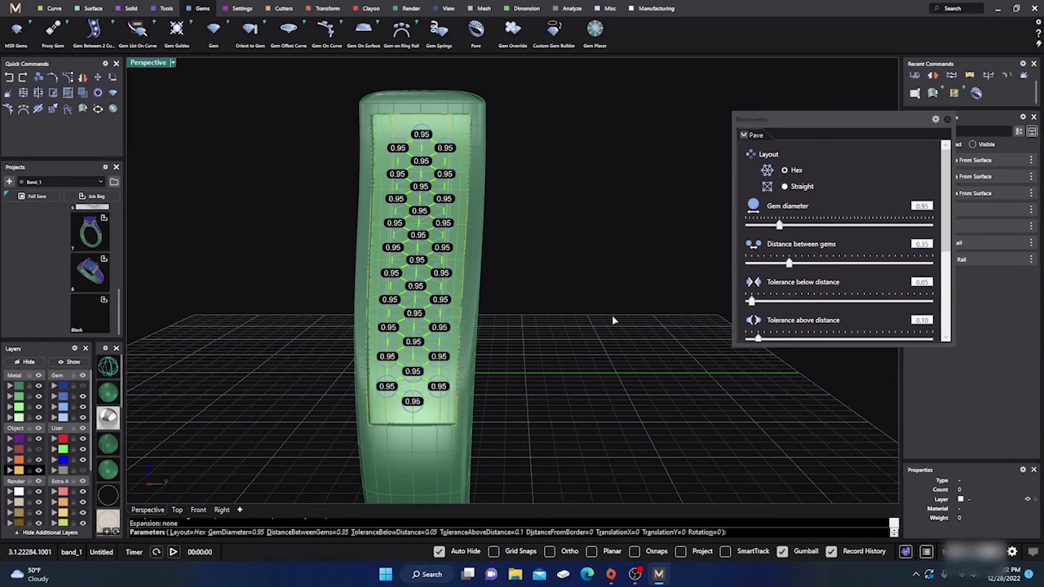
{"action": "right_click_drag", "start_coordinate": [612, 315], "coordinate": [620, 314]}
{"action": "left_click", "coordinate": [785, 189]}
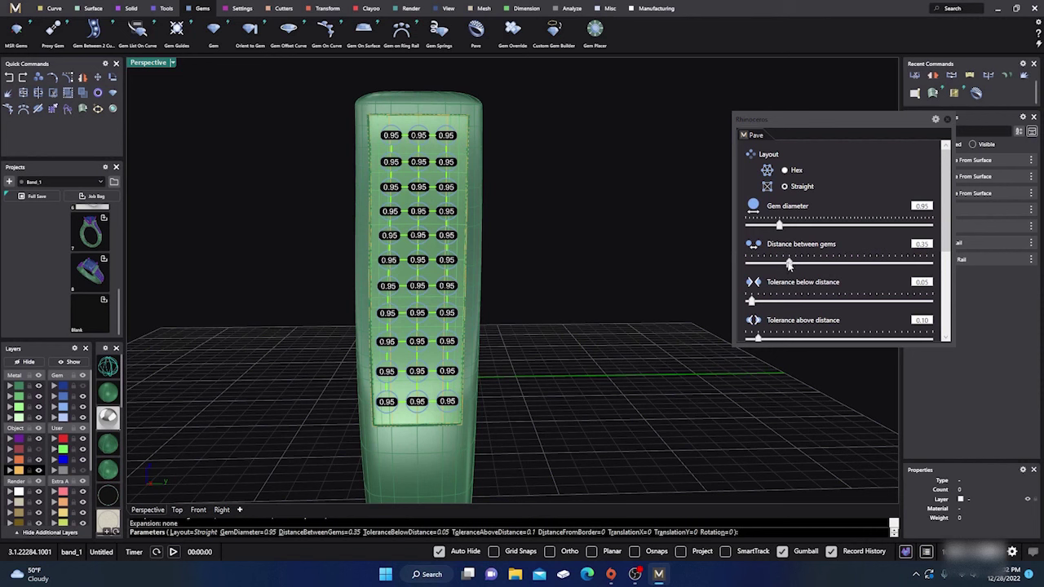
{"action": "left_click_drag", "start_coordinate": [789, 265], "coordinate": [782, 266]}
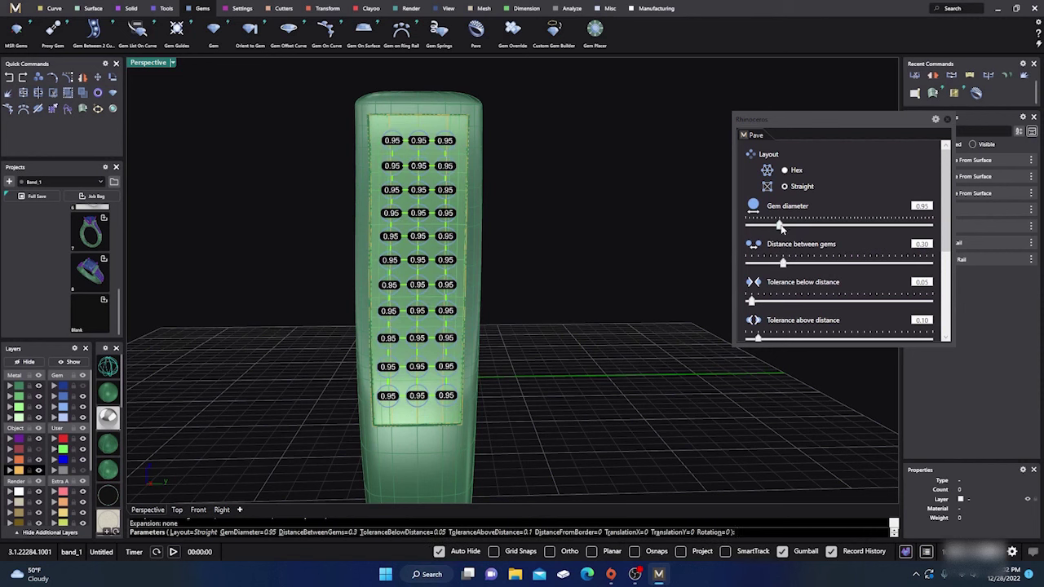
Step: Set the pave gem diameter to 1.00 and check the fit of the three rows along the recess floor
{"action": "mouse_move", "coordinate": [781, 226]}
{"action": "left_mouse_down"}
{"action": "mouse_move", "coordinate": [797, 230]}
{"action": "mouse_move", "coordinate": [786, 233]}
{"action": "left_mouse_up"}
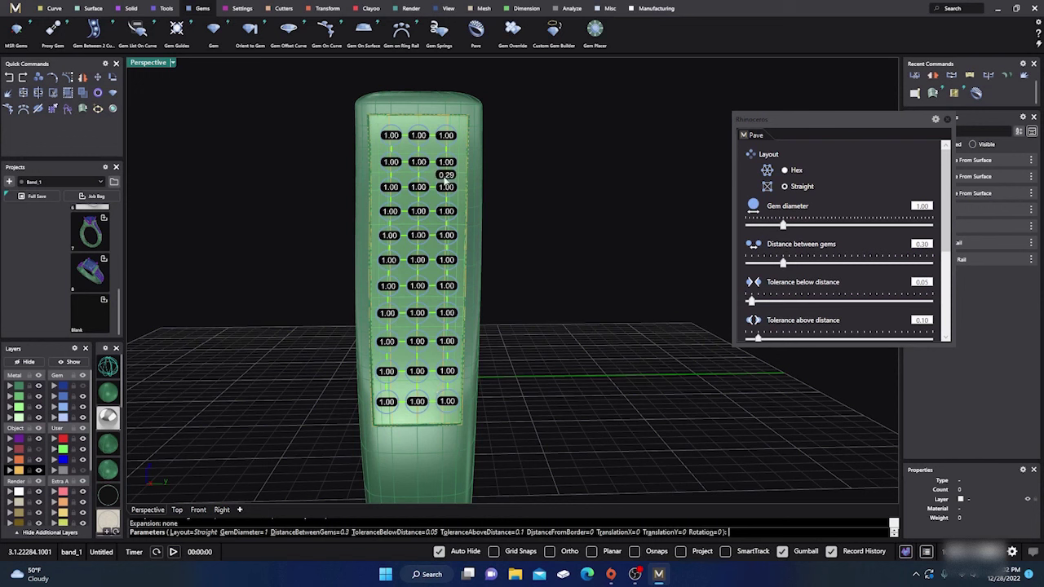
{"action": "right_click_drag", "start_coordinate": [395, 431], "coordinate": [403, 344]}
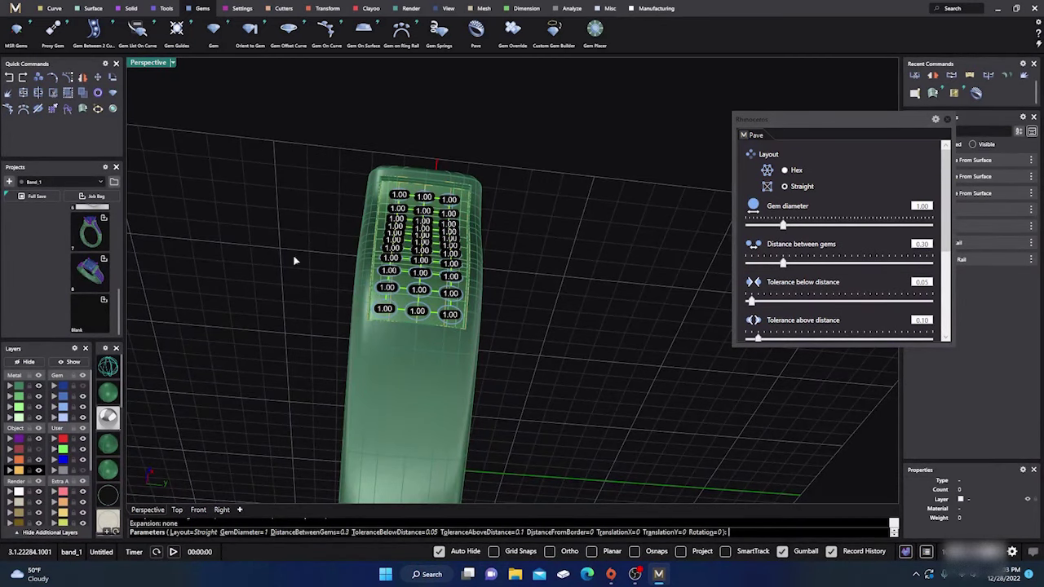
{"action": "right_click_drag", "start_coordinate": [296, 259], "coordinate": [281, 341]}
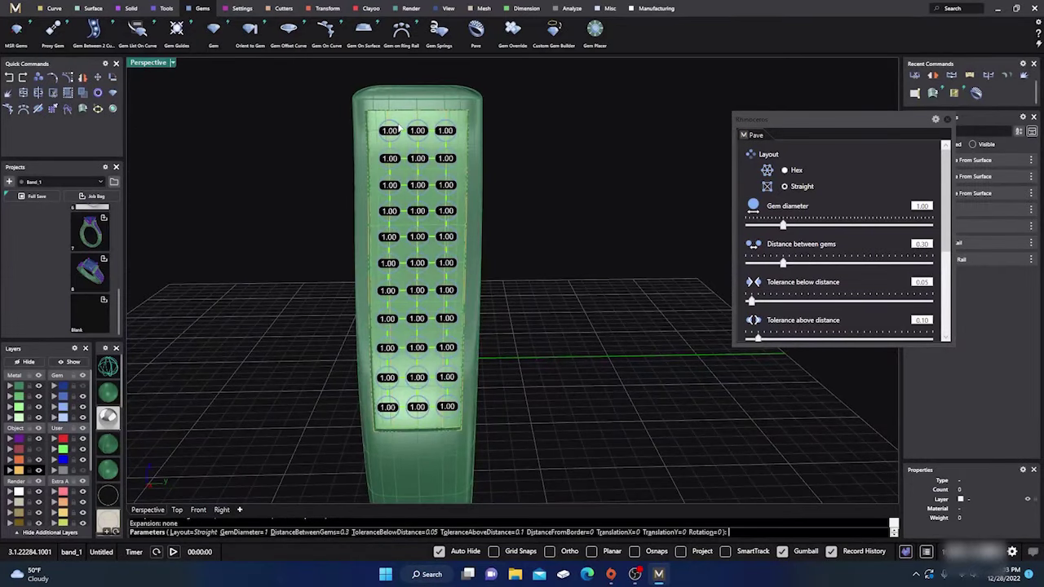
{"action": "scroll", "coordinate": [369, 161], "scroll_direction": "up", "scroll_amount": 5}
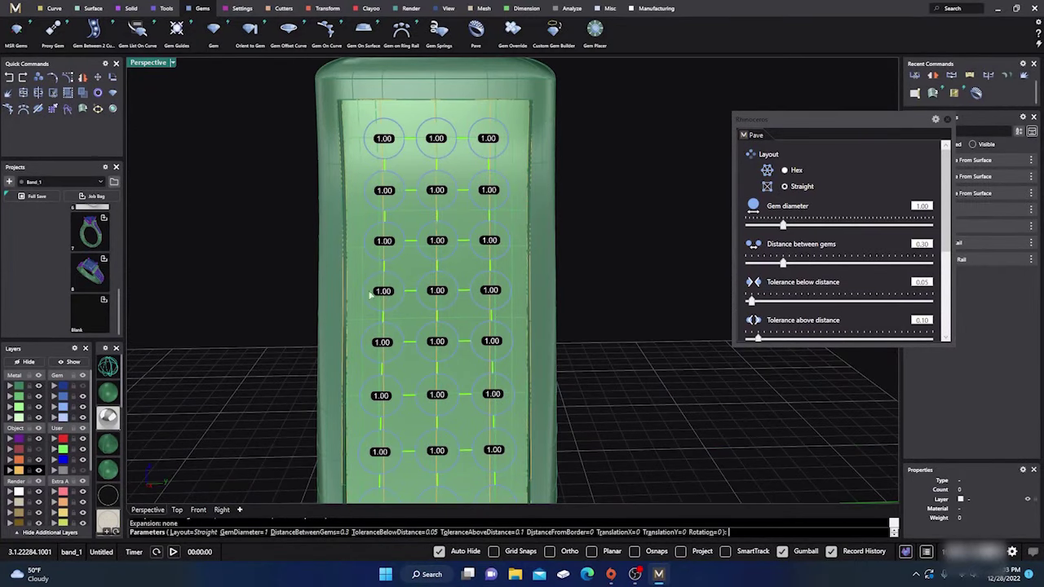
{"action": "scroll", "coordinate": [455, 169], "scroll_direction": "down", "scroll_amount": 3}
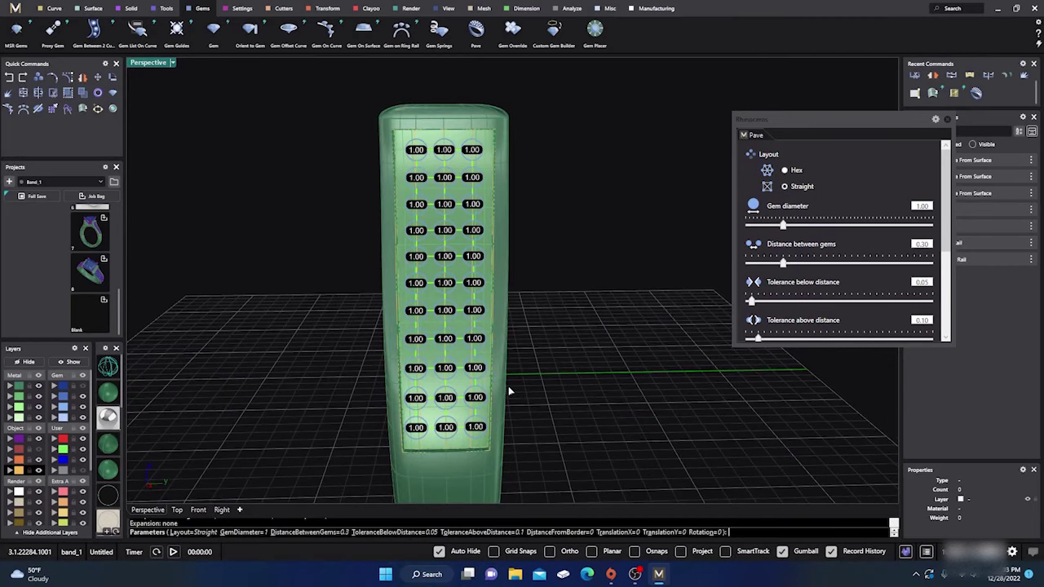
{"action": "right_click_drag", "start_coordinate": [490, 280], "coordinate": [530, 319]}
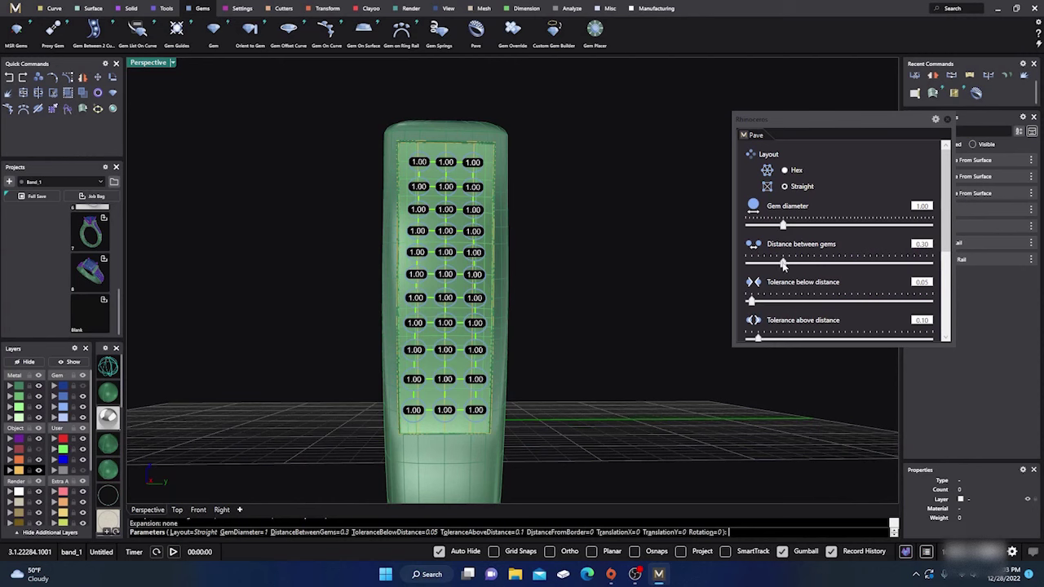
Step: Try larger pave gems of 1.15 and 1.20 diameter with a distance between gems of 0.20
{"action": "left_click_drag", "start_coordinate": [783, 229], "coordinate": [795, 226]}
{"action": "left_click_drag", "start_coordinate": [782, 265], "coordinate": [772, 266]}
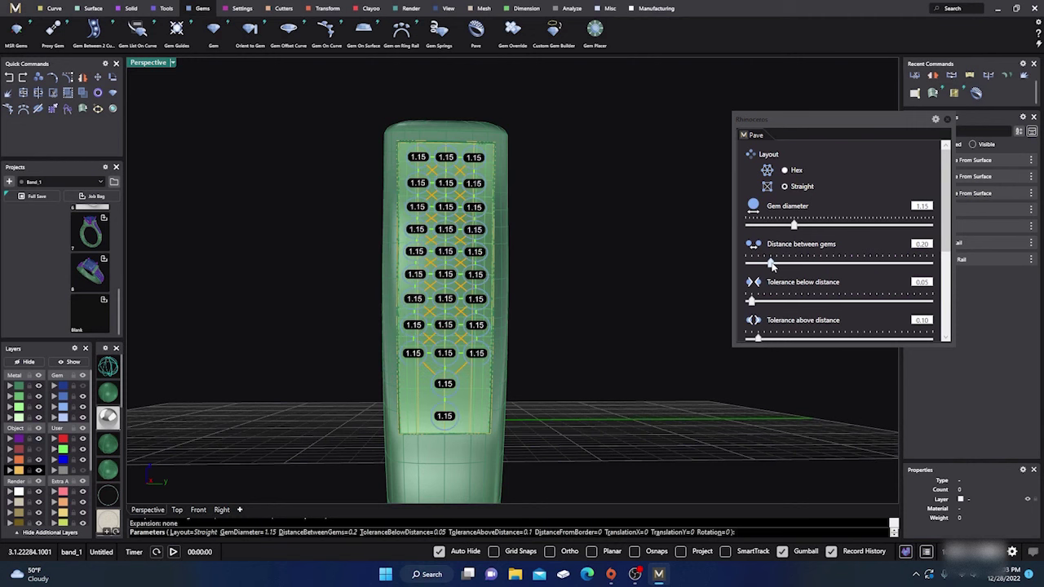
{"action": "left_click_drag", "start_coordinate": [794, 228], "coordinate": [798, 232]}
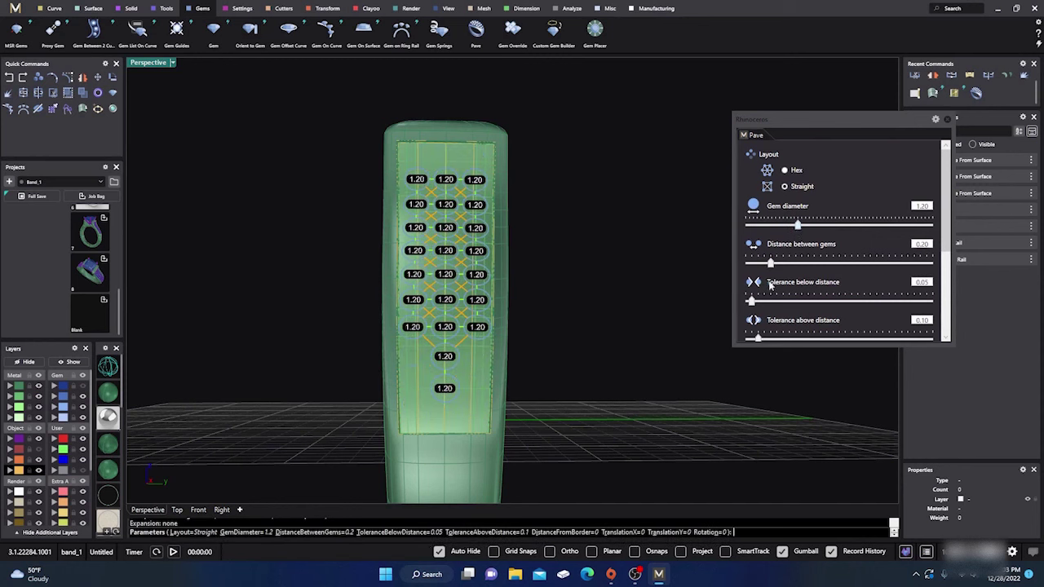
{"action": "mouse_move", "coordinate": [752, 301]}
{"action": "left_mouse_down"}
{"action": "mouse_move", "coordinate": [764, 303]}
{"action": "mouse_move", "coordinate": [752, 302]}
{"action": "left_mouse_up"}
Step: Reduce the pave gem diameter to 0.90, widen the distance between gems and accept the layout
{"action": "left_click_drag", "start_coordinate": [798, 226], "coordinate": [775, 229]}
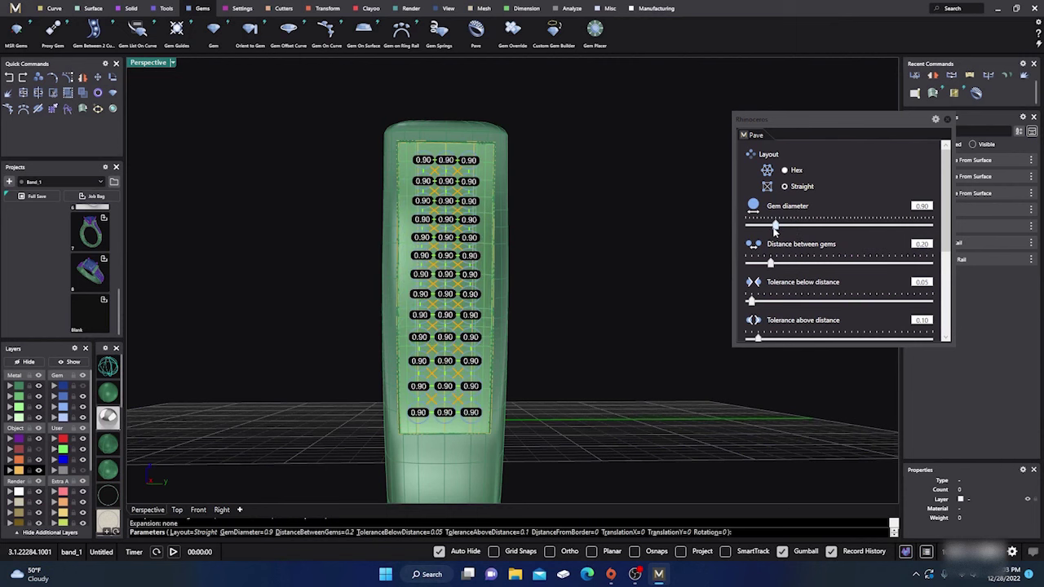
{"action": "left_click_drag", "start_coordinate": [772, 263], "coordinate": [785, 268]}
{"action": "right_click", "coordinate": [650, 323]}
Step: Delete all the pave gems just placed on the recess floor
{"action": "right_click_drag", "start_coordinate": [636, 252], "coordinate": [593, 303]}
{"action": "left_click", "coordinate": [478, 260]}
{"action": "key", "text": "Delete"}
Step: Place rows of gems with Gem On Curve along the three lengthwise isocurves of the recess floor
{"action": "scroll", "coordinate": [441, 353], "scroll_direction": "up", "scroll_amount": 3}
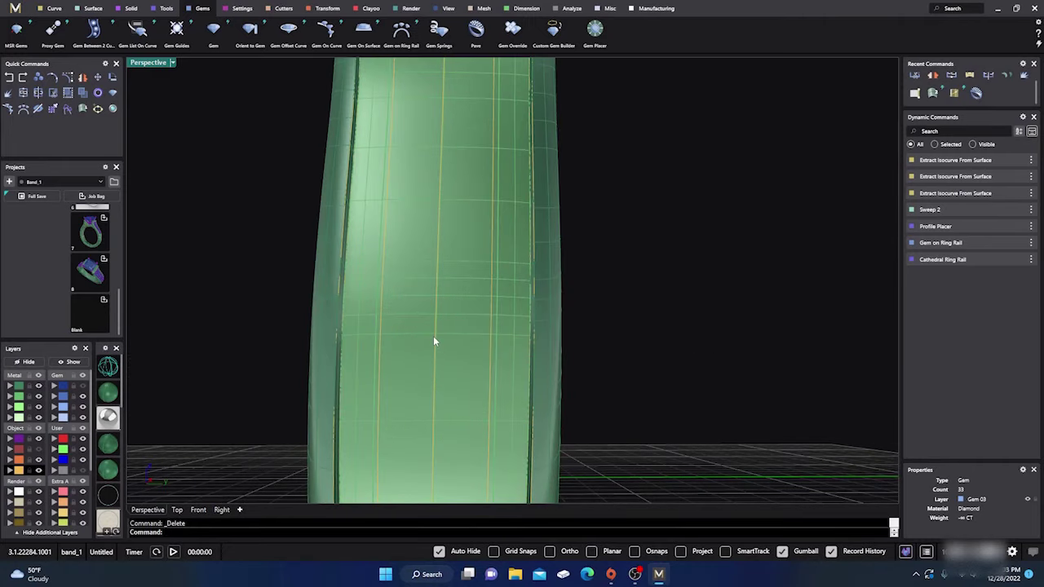
{"action": "scroll", "coordinate": [435, 335], "scroll_direction": "down", "scroll_amount": 2}
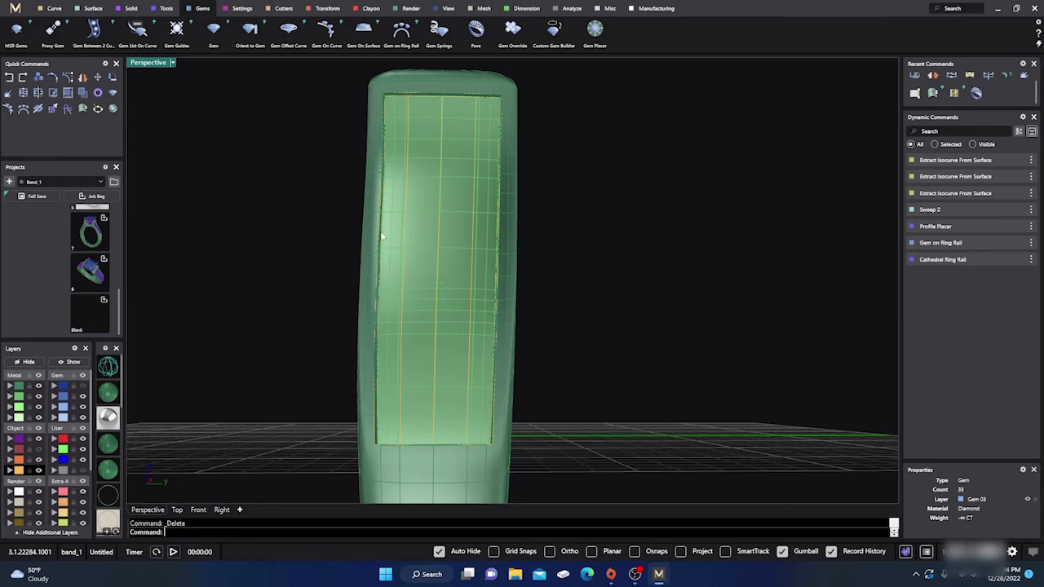
{"action": "left_click", "coordinate": [326, 31]}
{"action": "left_click", "coordinate": [405, 206]}
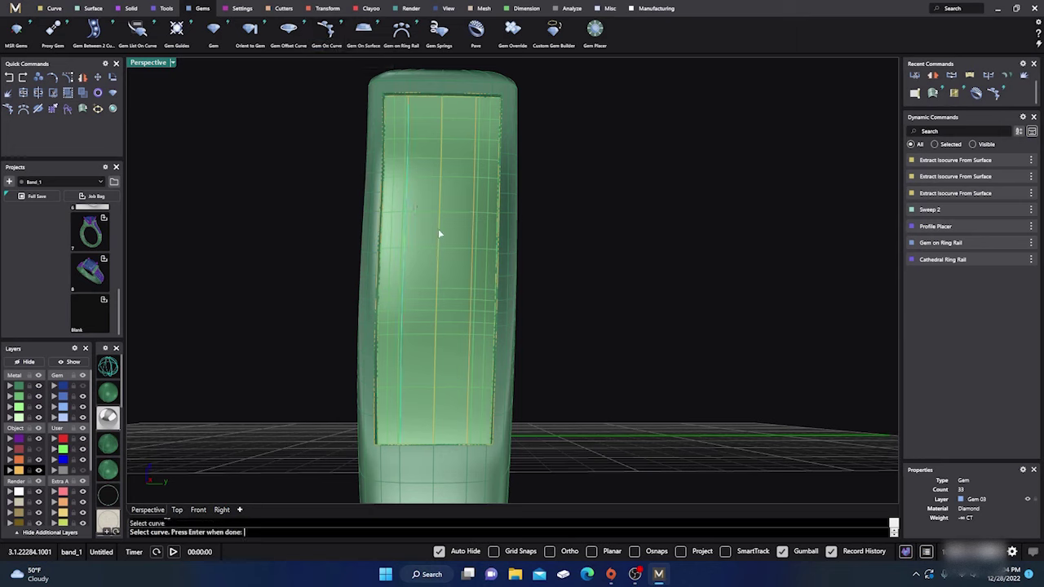
{"action": "left_click", "coordinate": [442, 235]}
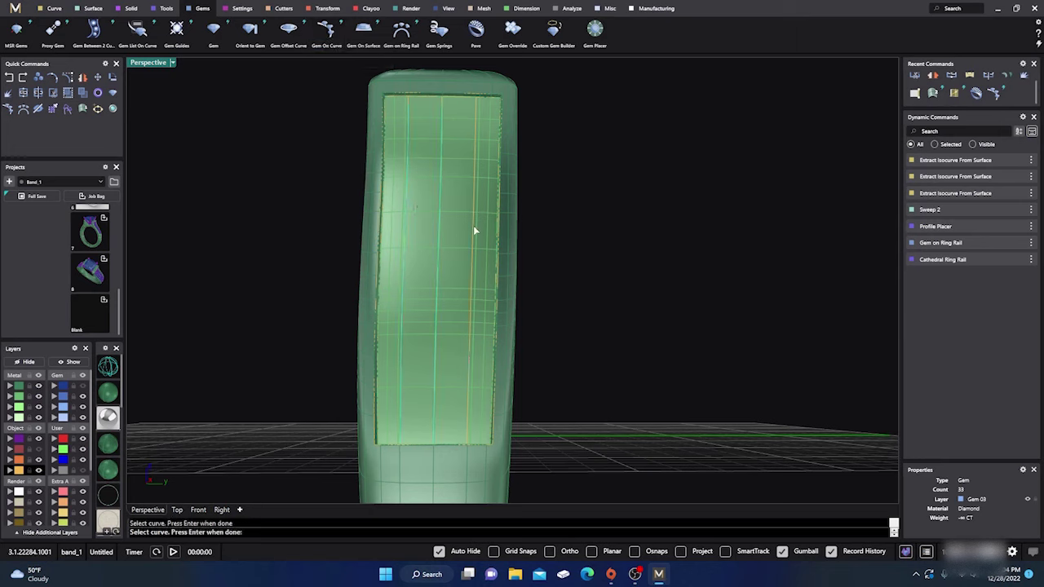
{"action": "key", "text": "Return"}
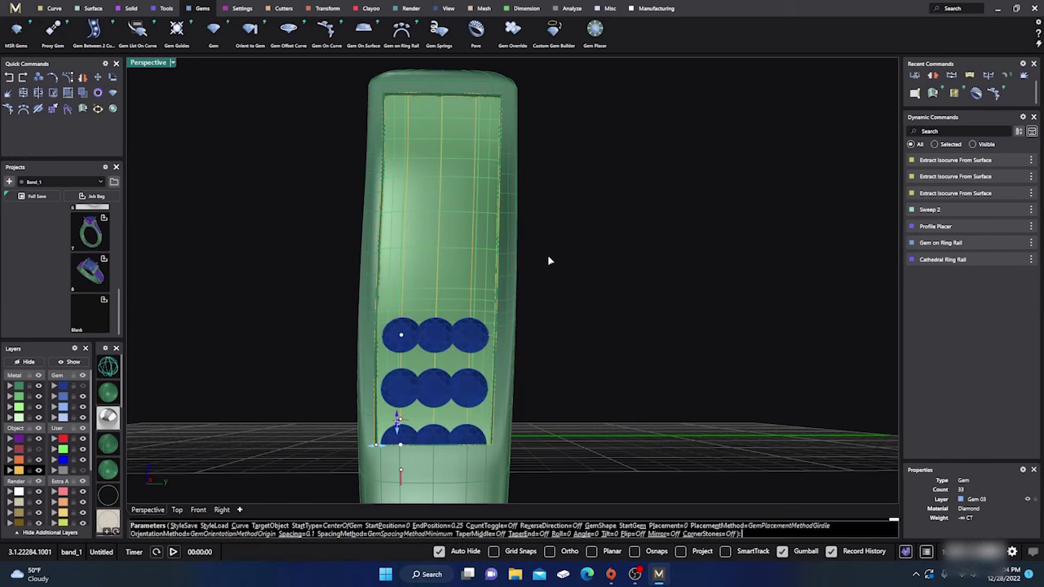
Step: Extend the gem rows over the recess by setting the end position to 0.92 and the start position to 0.06
{"action": "scroll", "coordinate": [462, 285], "scroll_direction": "down", "scroll_amount": 3}
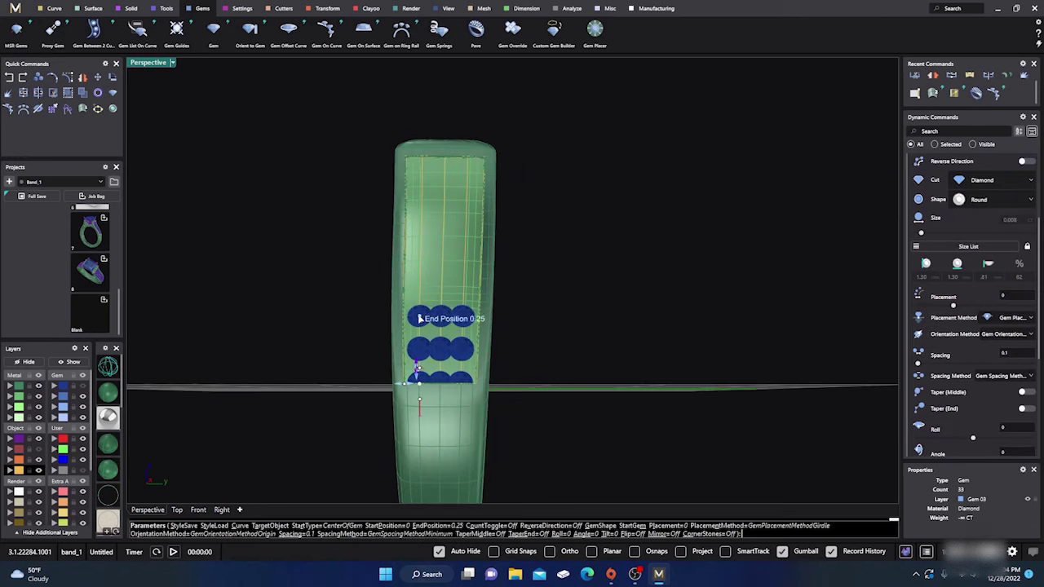
{"action": "left_click_drag", "start_coordinate": [419, 316], "coordinate": [422, 177]}
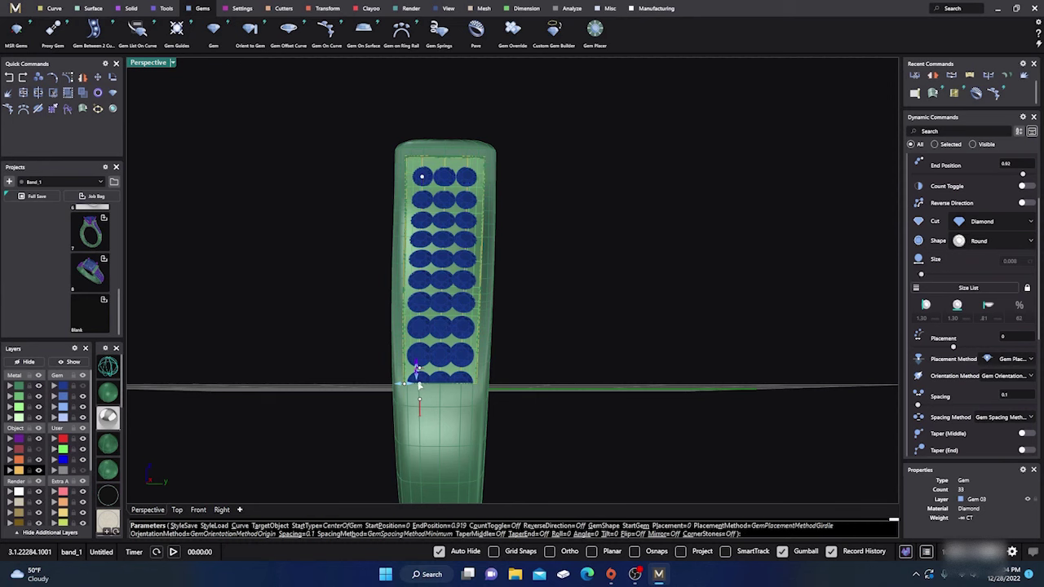
{"action": "left_click", "coordinate": [417, 372]}
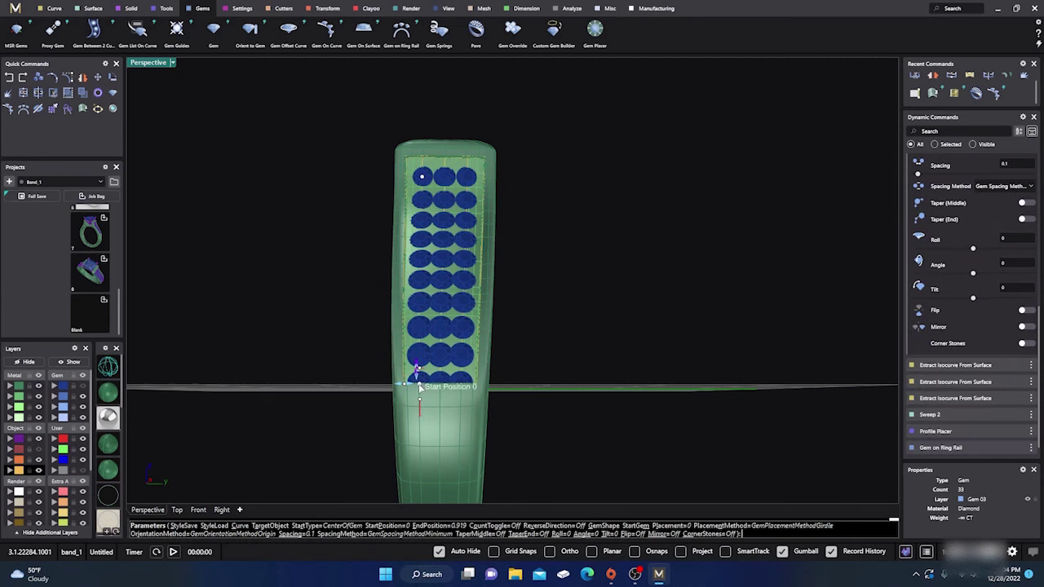
{"action": "left_click_drag", "start_coordinate": [420, 384], "coordinate": [419, 367]}
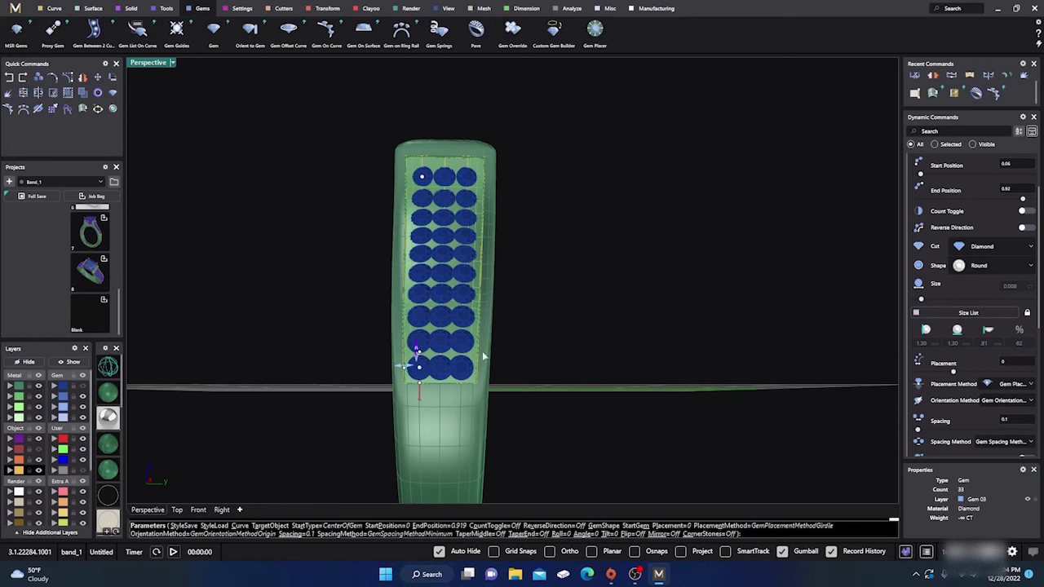
Step: Assign the recess floor surface as the target object for the gem rows
{"action": "scroll", "coordinate": [961, 271], "scroll_direction": "up", "scroll_amount": 2}
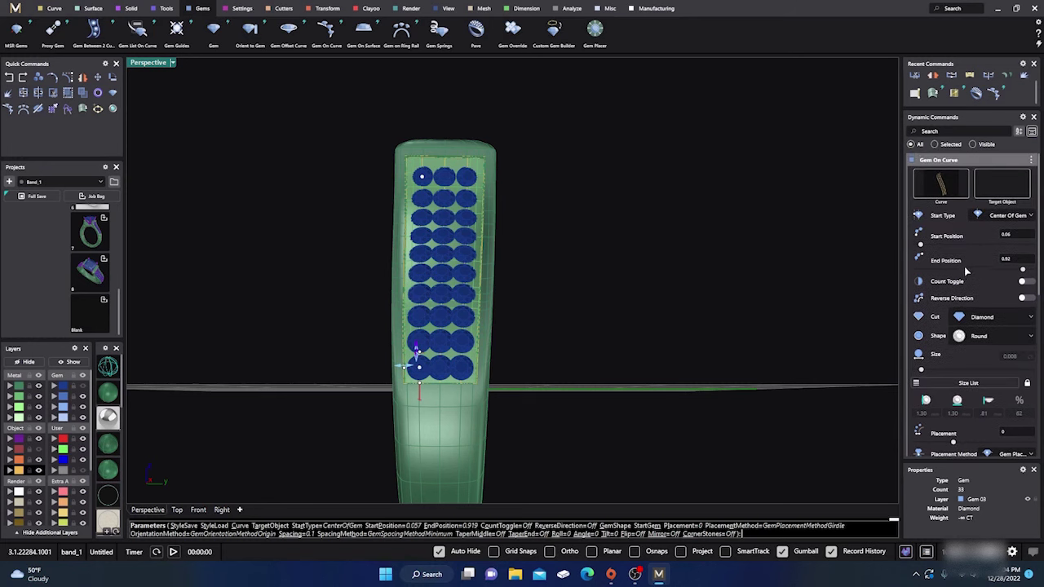
{"action": "left_click", "coordinate": [1002, 187]}
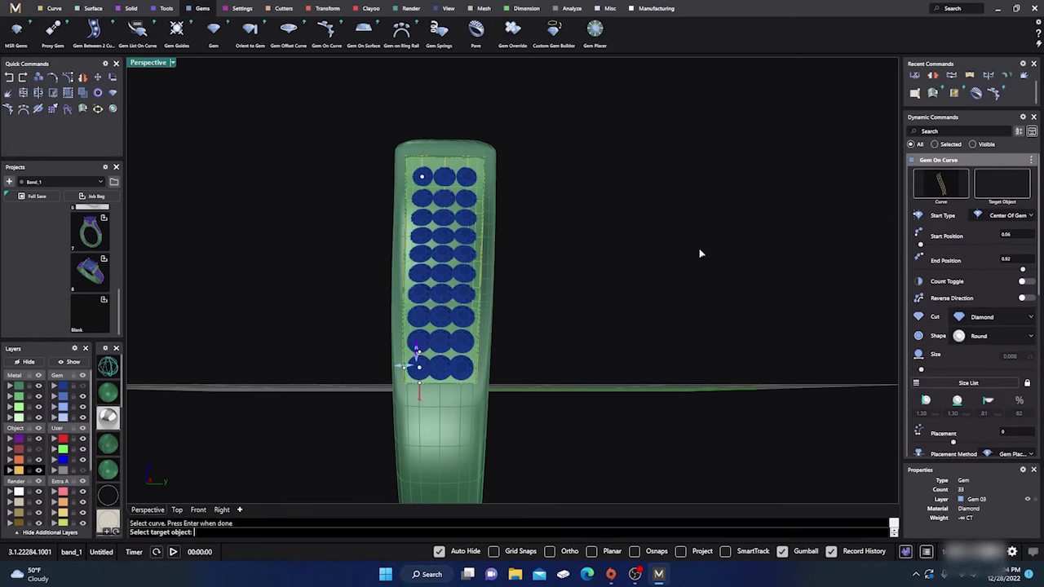
{"action": "left_click", "coordinate": [453, 167]}
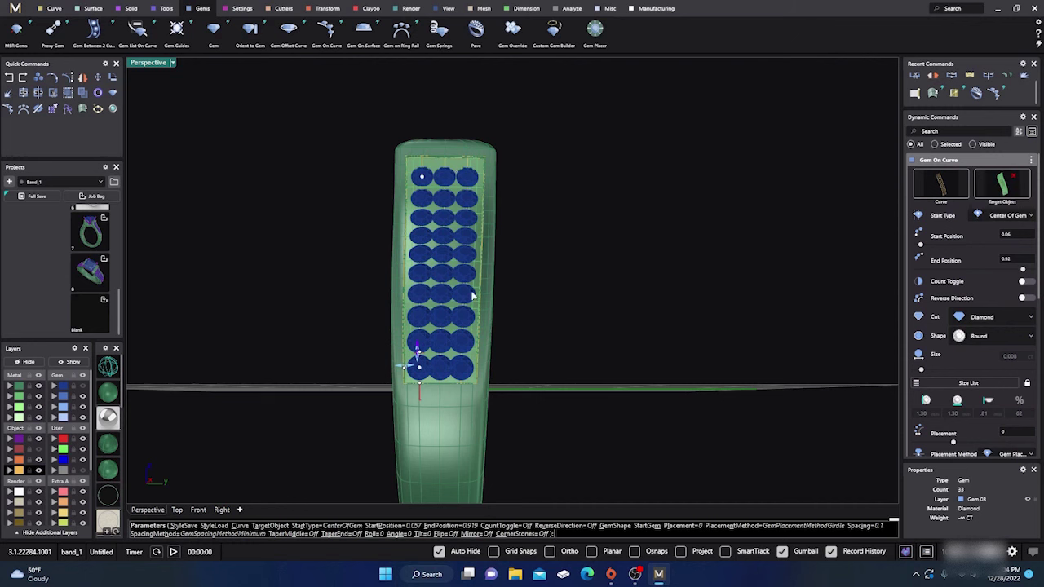
Step: Reduce the start gem of the rows at the narrow end of the recess to 1.00 mm
{"action": "right_click_drag", "start_coordinate": [472, 297], "coordinate": [461, 390]}
{"action": "scroll", "coordinate": [441, 396], "scroll_direction": "up", "scroll_amount": 3}
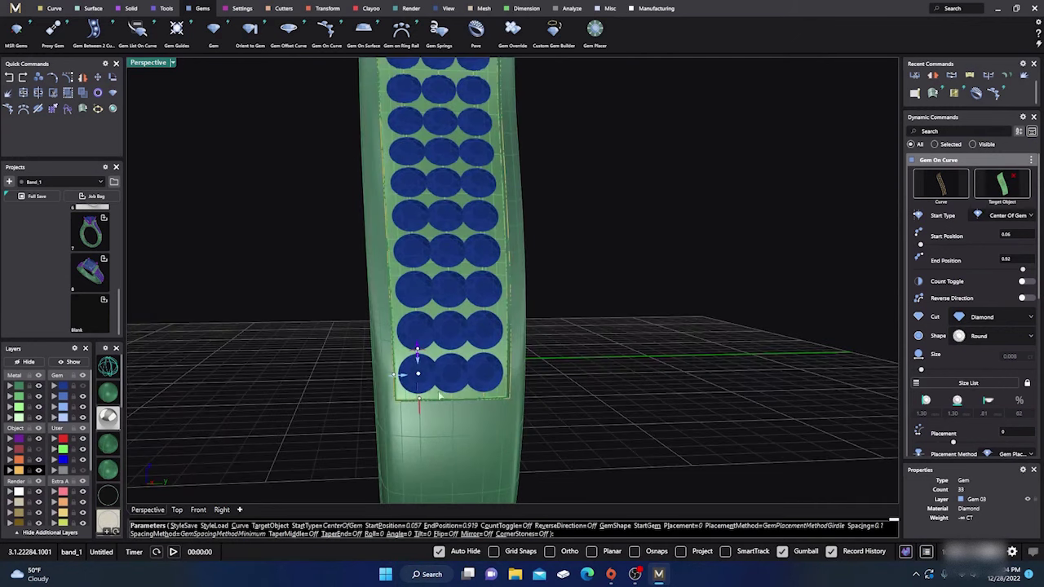
{"action": "scroll", "coordinate": [441, 396], "scroll_direction": "up", "scroll_amount": 2}
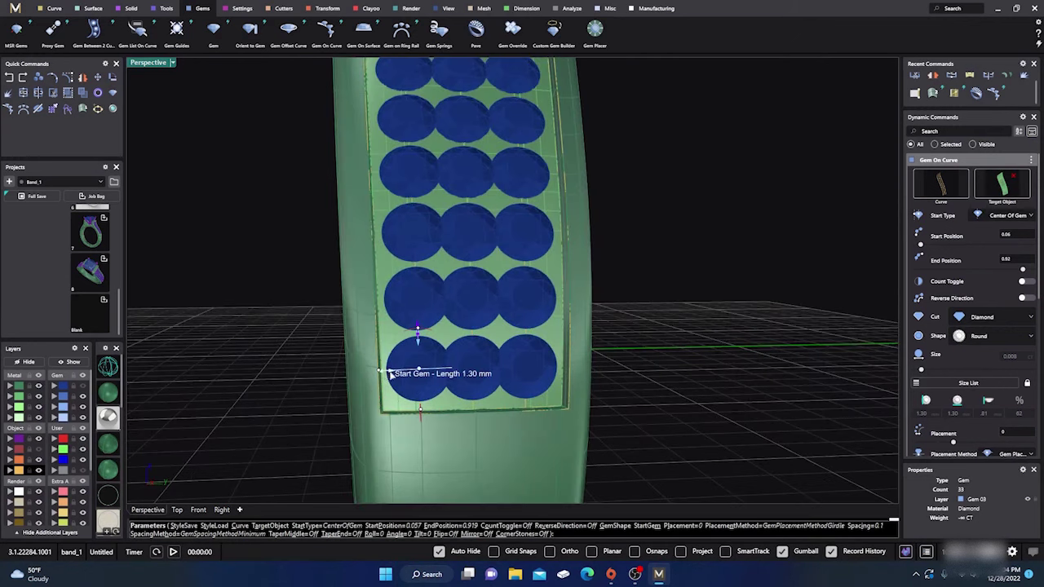
{"action": "left_click_drag", "start_coordinate": [390, 374], "coordinate": [398, 374]}
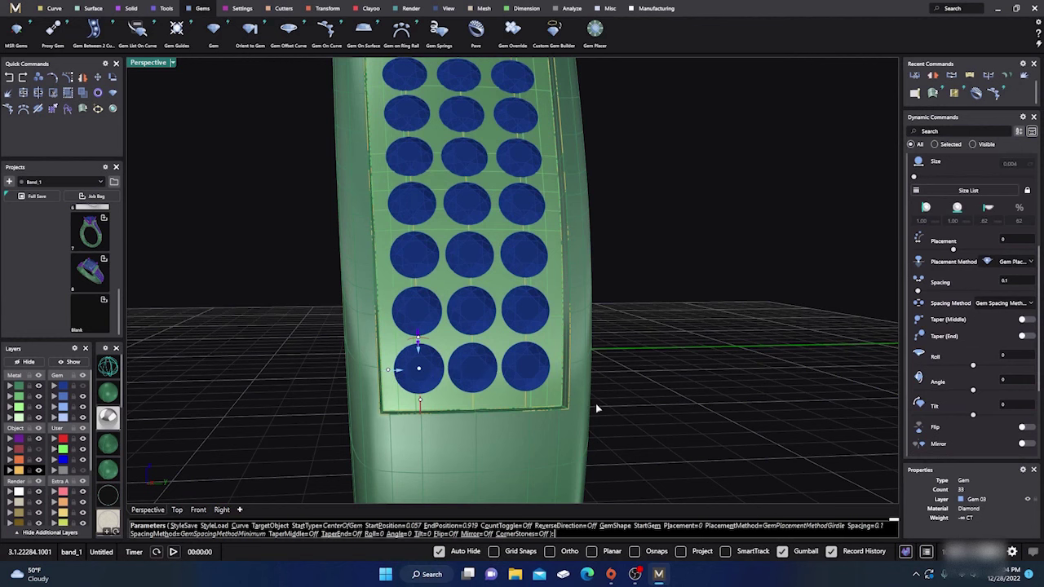
Step: Turn on end taper for the gem rows and reduce the end gem to 1.30 mm
{"action": "right_click_drag", "start_coordinate": [595, 405], "coordinate": [655, 420]}
{"action": "scroll", "coordinate": [654, 422], "scroll_direction": "down", "scroll_amount": 3}
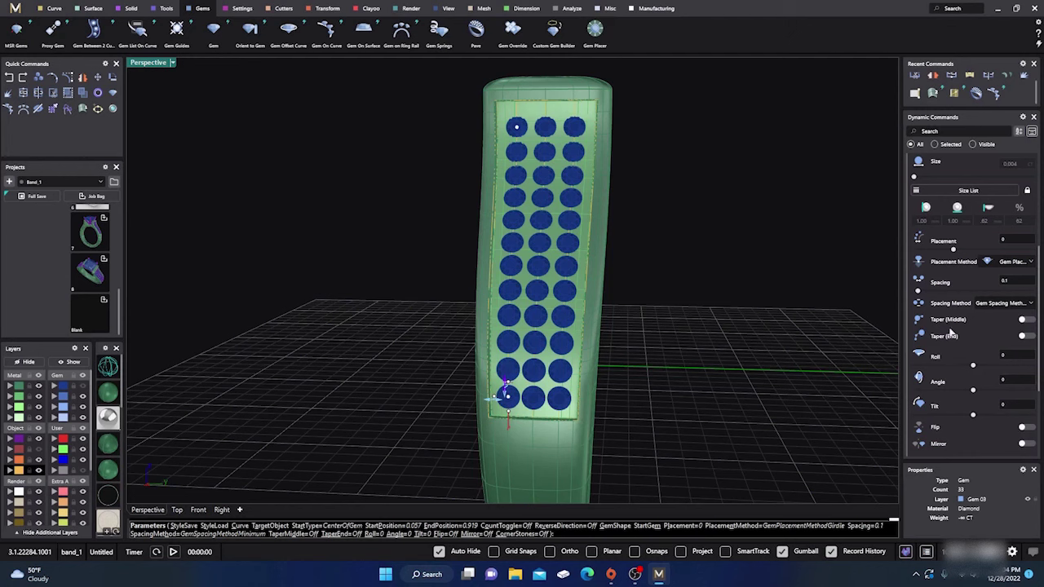
{"action": "left_click", "coordinate": [1025, 336]}
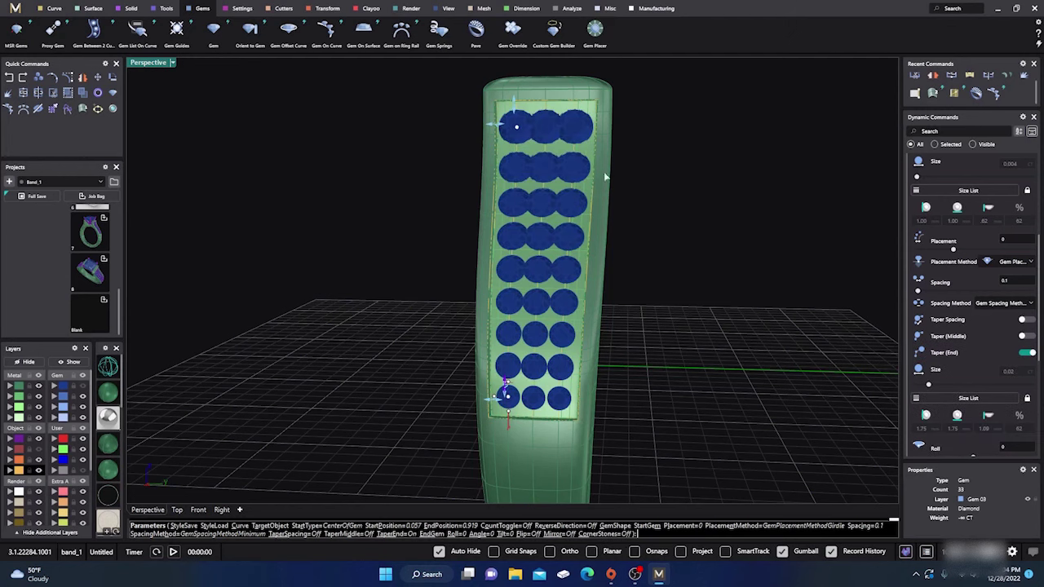
{"action": "scroll", "coordinate": [501, 127], "scroll_direction": "up", "scroll_amount": 2}
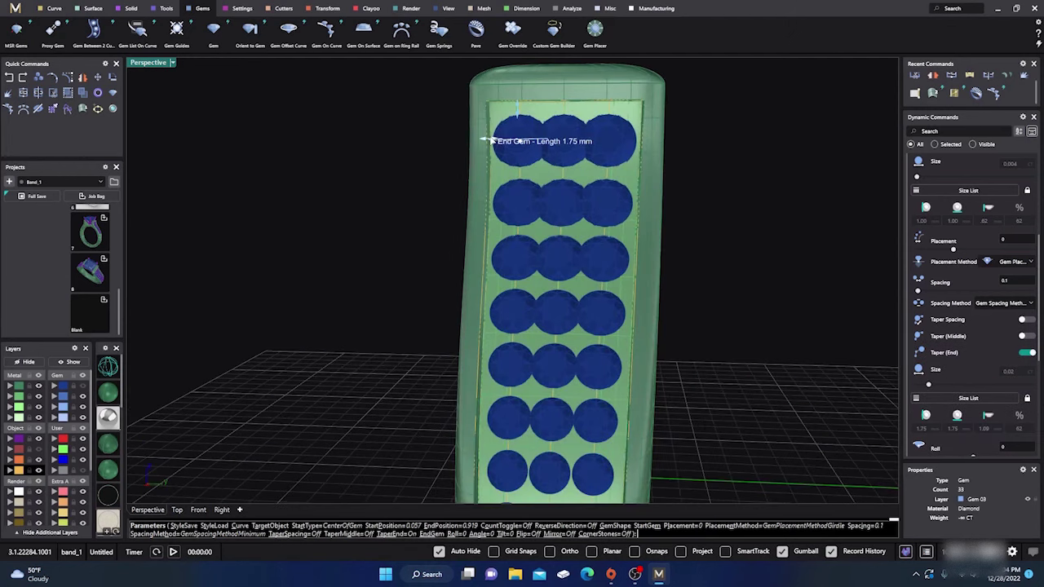
{"action": "left_click_drag", "start_coordinate": [490, 139], "coordinate": [500, 139]}
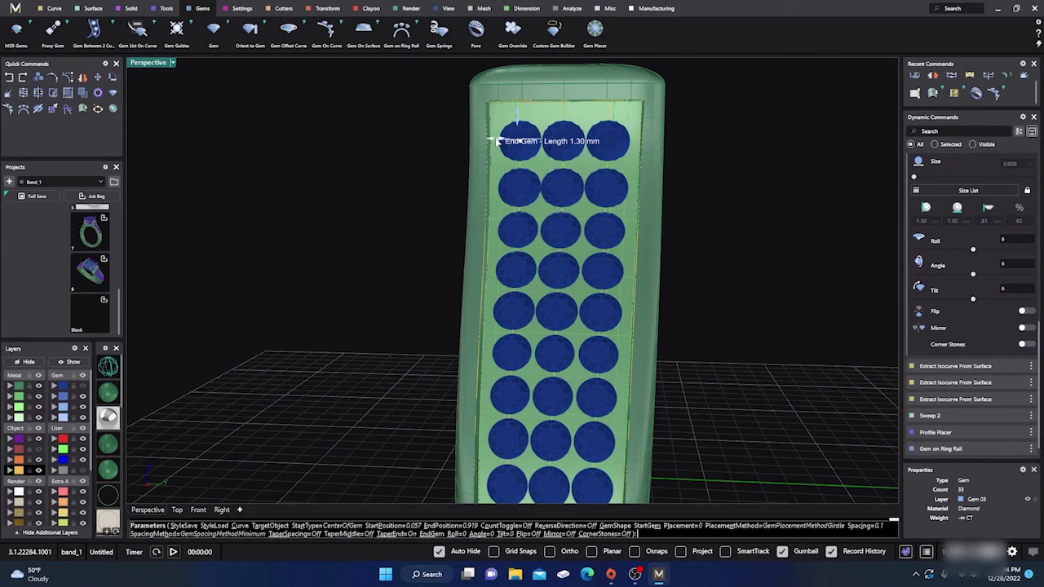
Step: Check the spacing of the tapered gem rows, finish Gem On Curve and make the hidden gem layer visible
{"action": "scroll", "coordinate": [620, 216], "scroll_direction": "down", "scroll_amount": 4}
{"action": "right_click_drag", "start_coordinate": [613, 237], "coordinate": [607, 269]}
{"action": "right_click_drag", "start_coordinate": [561, 415], "coordinate": [535, 438]}
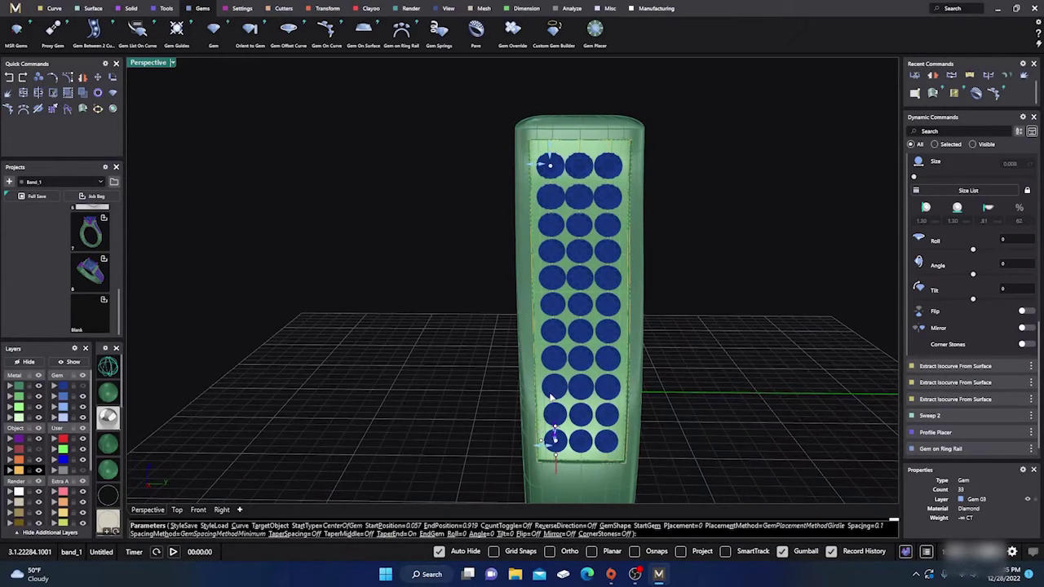
{"action": "scroll", "coordinate": [552, 398], "scroll_direction": "up", "scroll_amount": 2}
{"action": "scroll", "coordinate": [422, 368], "scroll_direction": "down", "scroll_amount": 4}
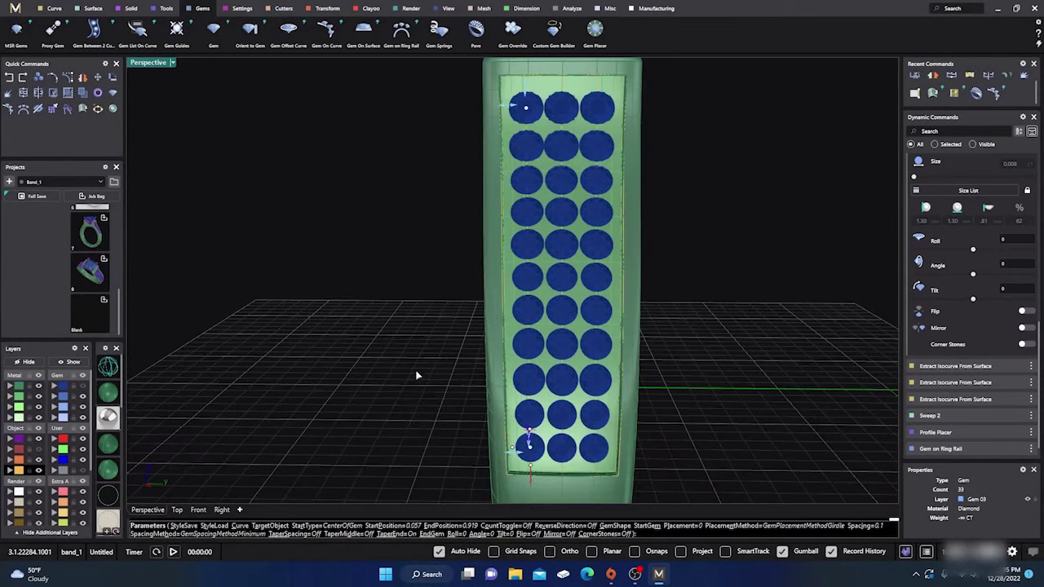
{"action": "scroll", "coordinate": [578, 351], "scroll_direction": "up", "scroll_amount": 1}
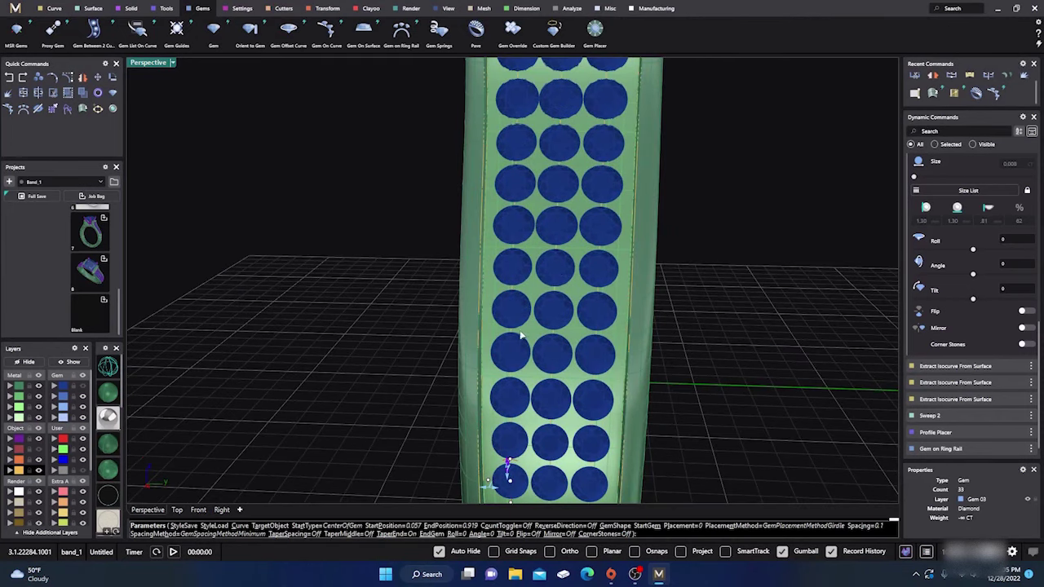
{"action": "scroll", "coordinate": [519, 337], "scroll_direction": "up", "scroll_amount": 1}
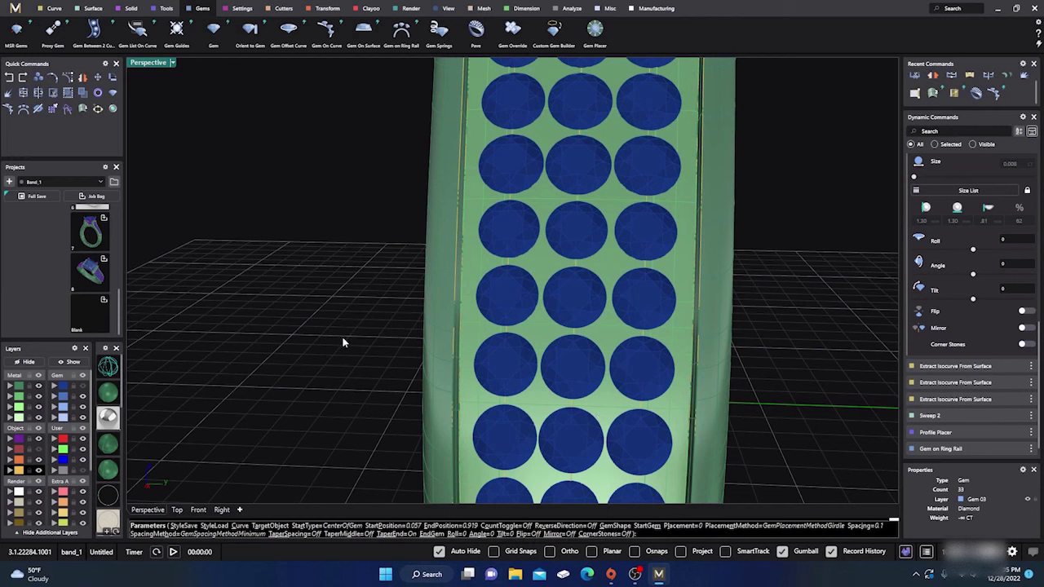
{"action": "key", "text": "Escape"}
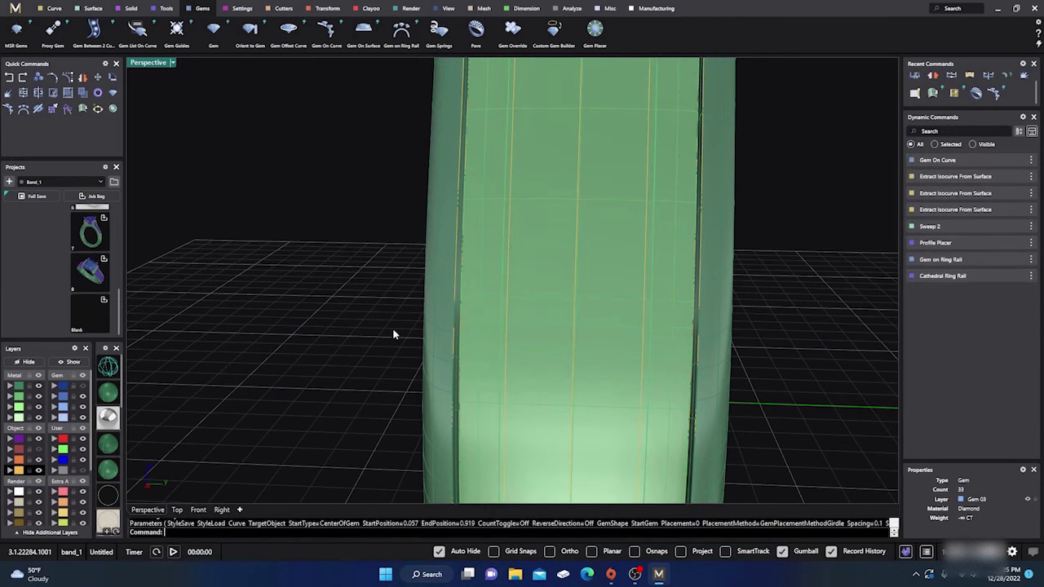
{"action": "left_click", "coordinate": [81, 390]}
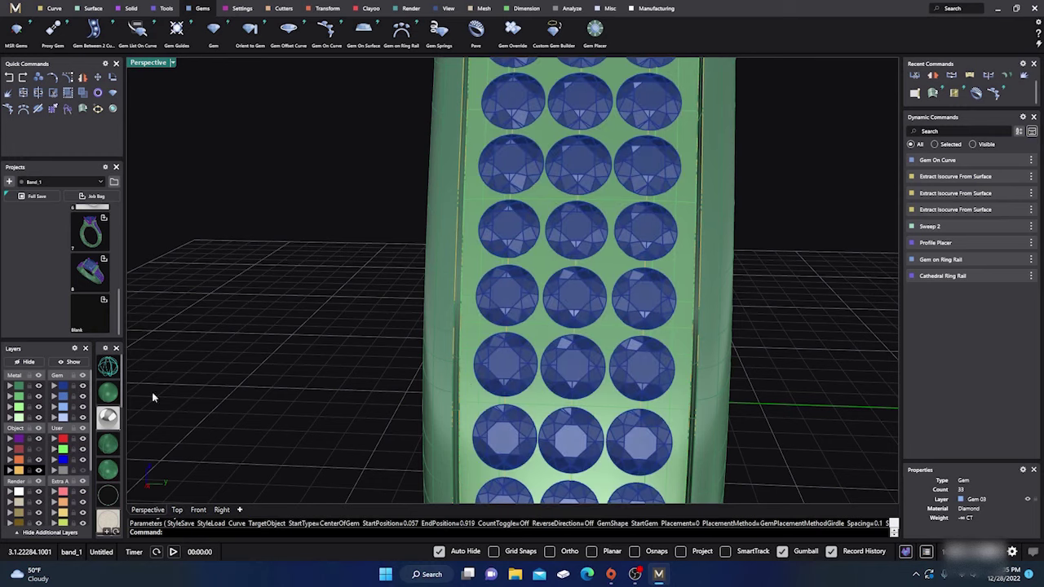
{"action": "scroll", "coordinate": [510, 330], "scroll_direction": "up", "scroll_amount": 5}
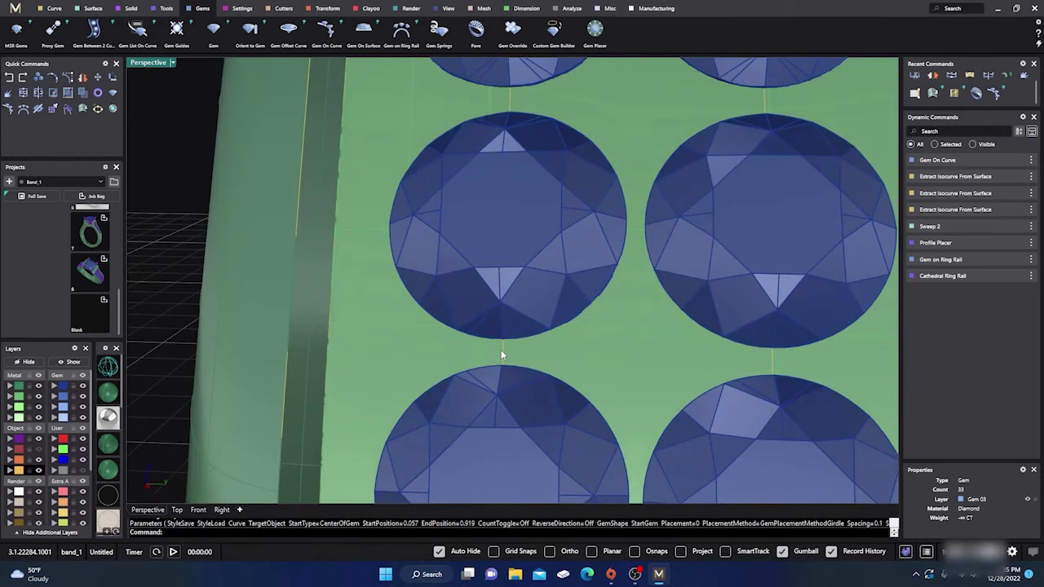
Step: Try to shift the left row's isocurve together with the selected gems, and undo the move
{"action": "left_click", "coordinate": [502, 352]}
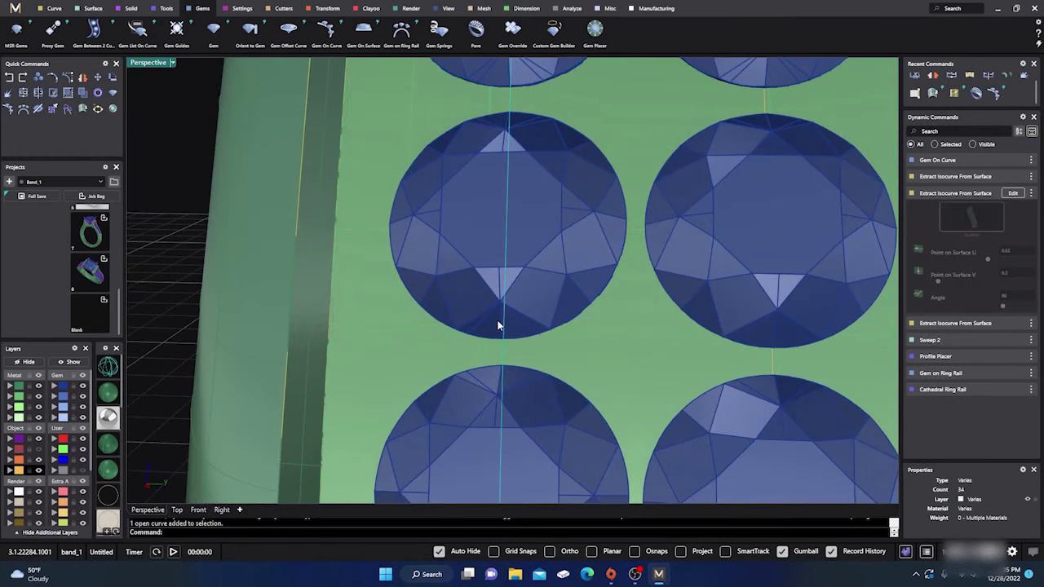
{"action": "scroll", "coordinate": [500, 323], "scroll_direction": "down", "scroll_amount": 4}
{"action": "left_click_drag", "start_coordinate": [549, 175], "coordinate": [547, 177]}
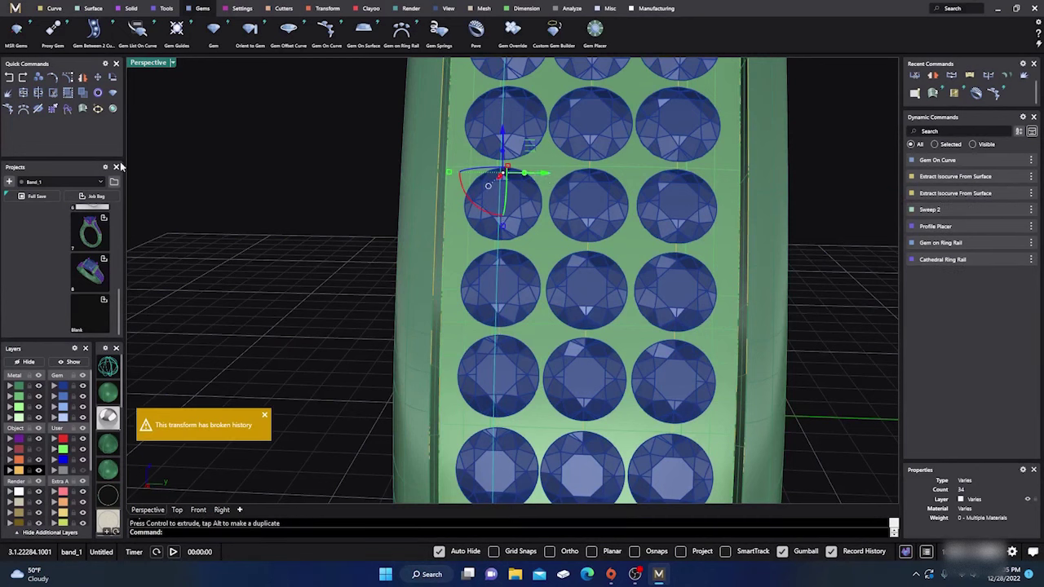
{"action": "left_click", "coordinate": [9, 77]}
{"action": "left_click", "coordinate": [330, 272]}
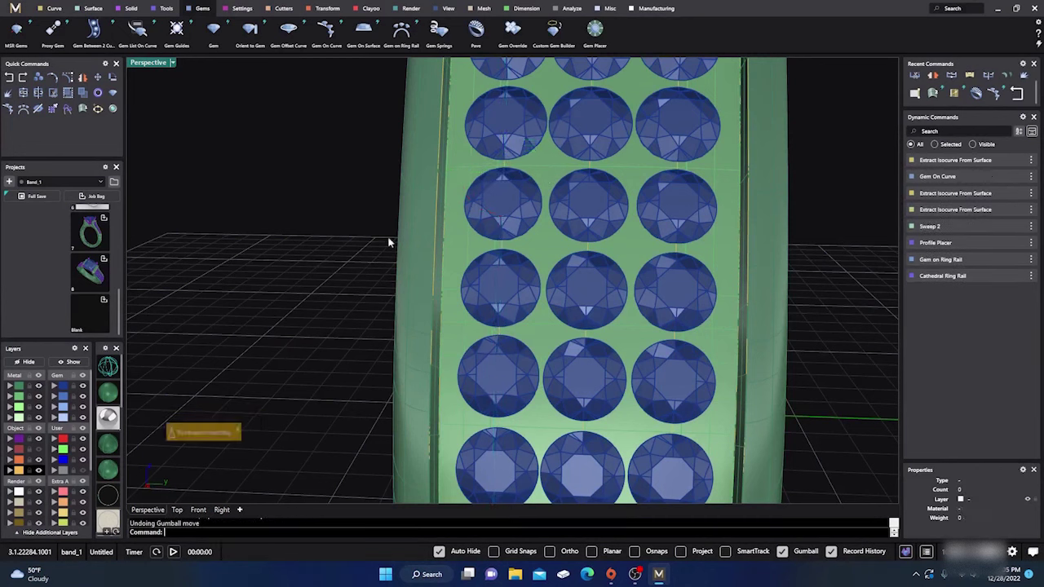
Step: Ungroup the three rows of gems in the recess
{"action": "scroll", "coordinate": [494, 328], "scroll_direction": "down", "scroll_amount": 6}
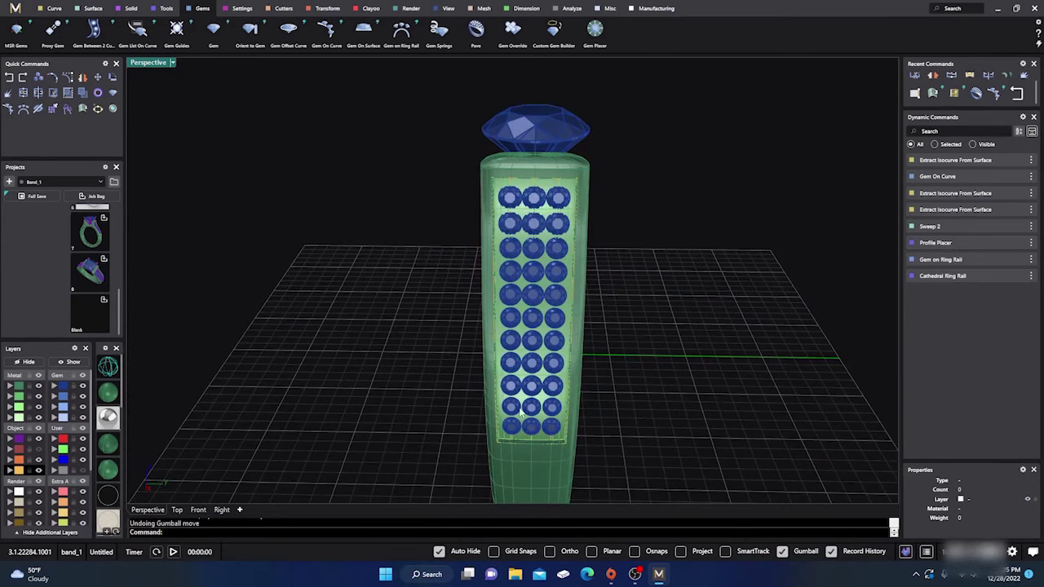
{"action": "left_click", "coordinate": [508, 253]}
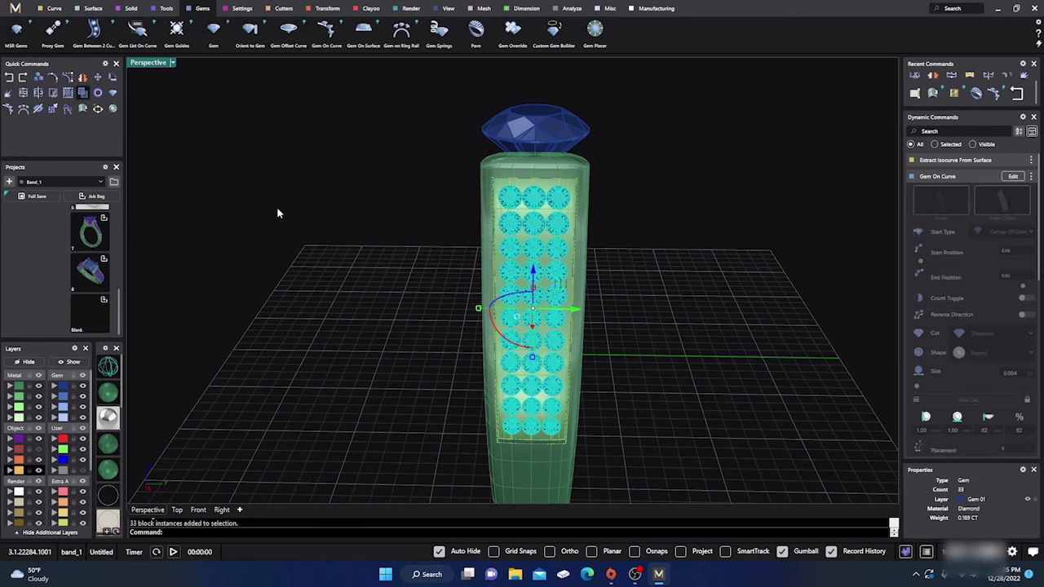
{"action": "left_click", "coordinate": [306, 267]}
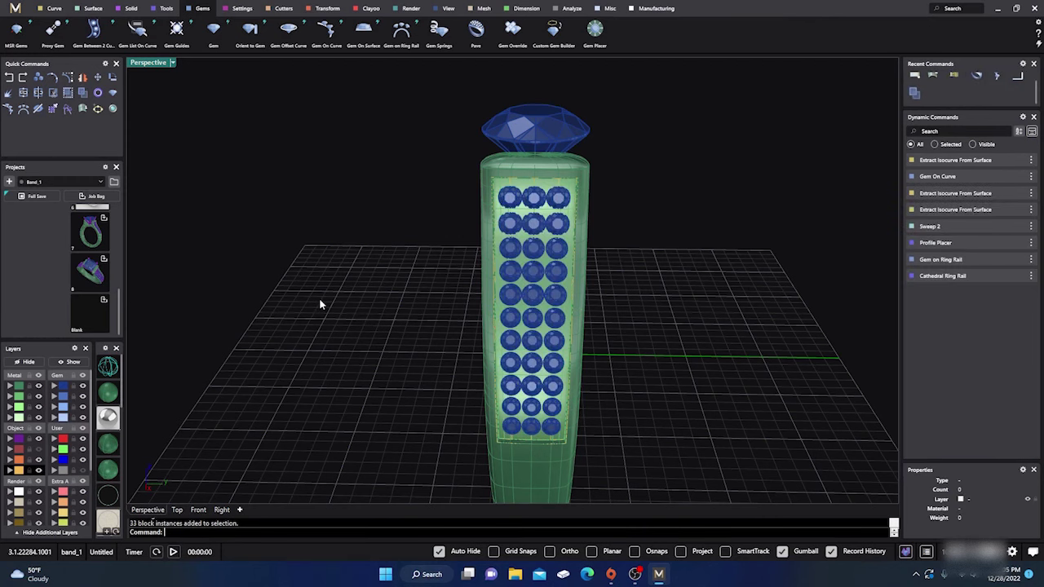
Step: Try to move the left row's isocurve slightly toward the recess edge, and undo both the move and the ungrouping
{"action": "scroll", "coordinate": [490, 359], "scroll_direction": "up", "scroll_amount": 5}
{"action": "scroll", "coordinate": [526, 330], "scroll_direction": "up", "scroll_amount": 3}
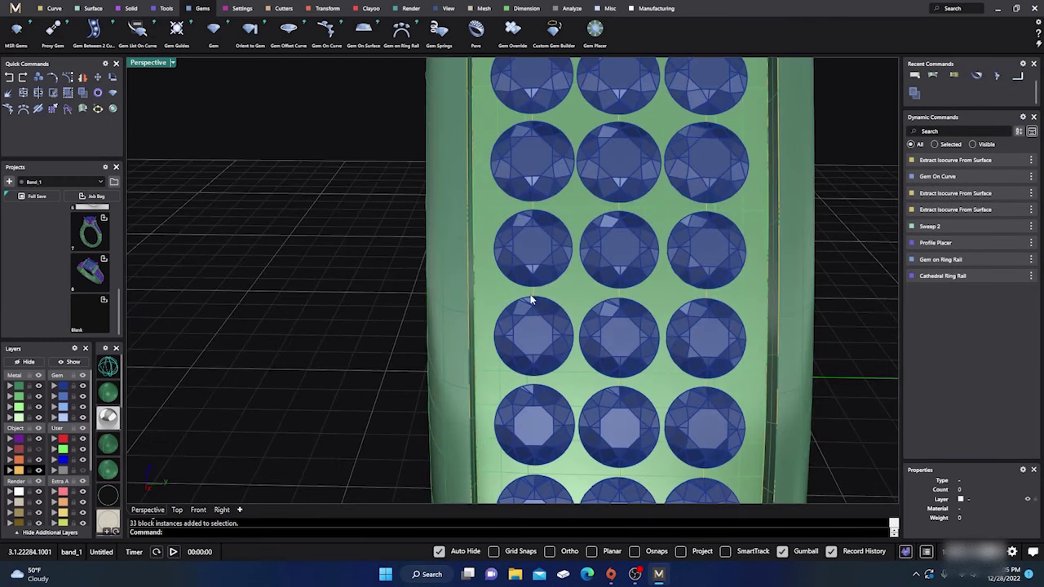
{"action": "left_click", "coordinate": [531, 298]}
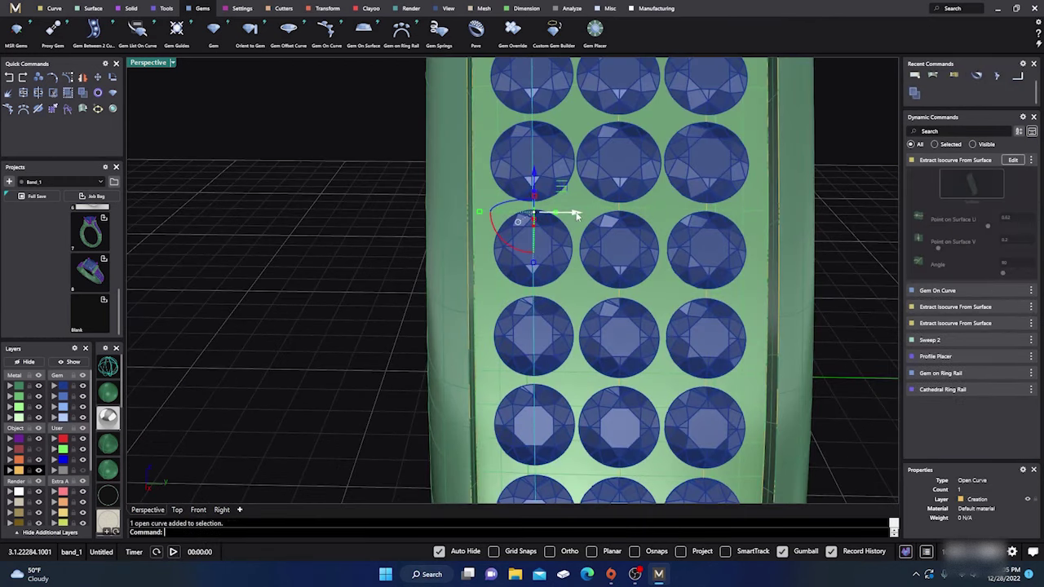
{"action": "left_click_drag", "start_coordinate": [576, 215], "coordinate": [570, 214]}
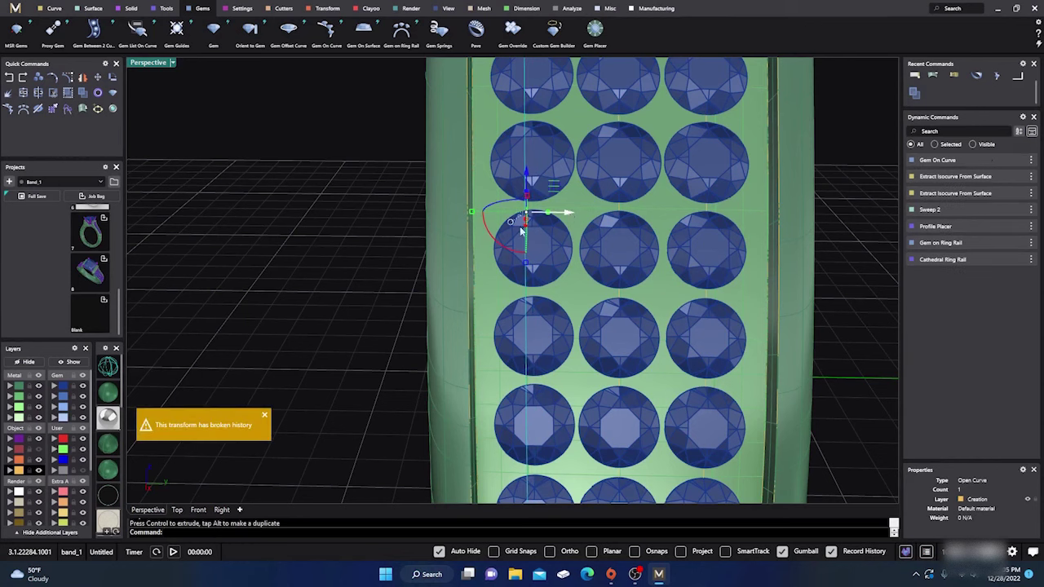
{"action": "left_click", "coordinate": [10, 79]}
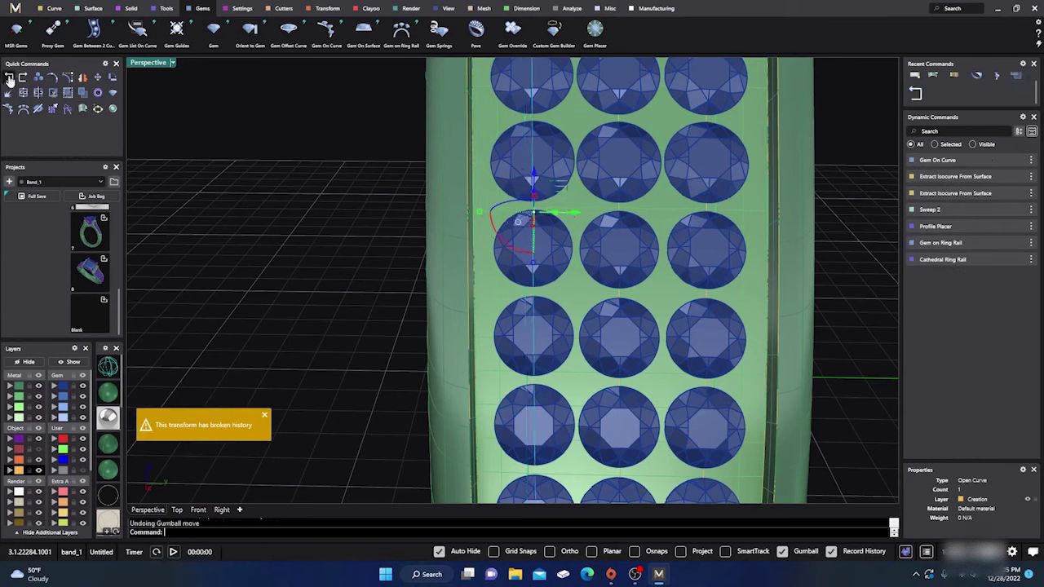
{"action": "left_click", "coordinate": [10, 79]}
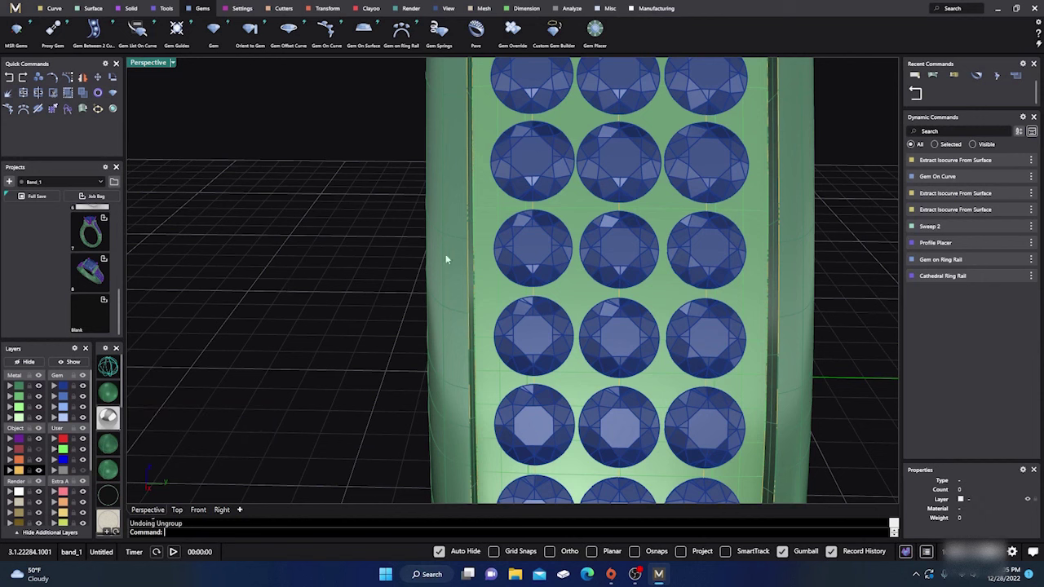
Step: Examine the layout of the three tapered gem rows on the recess floor along the shank
{"action": "left_click", "coordinate": [508, 259]}
{"action": "left_click", "coordinate": [271, 312]}
{"action": "scroll", "coordinate": [269, 338], "scroll_direction": "down", "scroll_amount": 4}
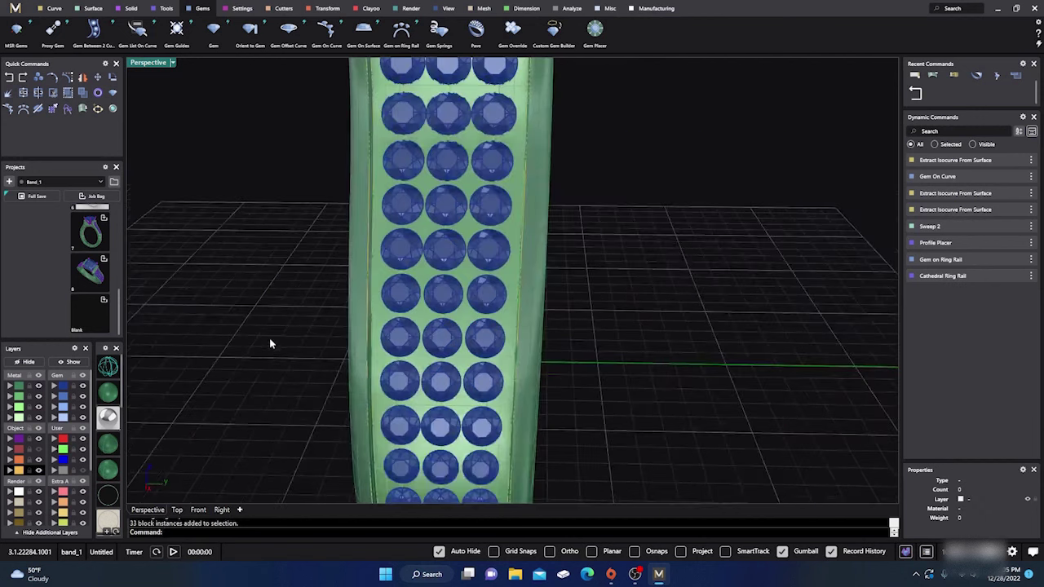
{"action": "right_click_drag", "start_coordinate": [333, 401], "coordinate": [354, 372]}
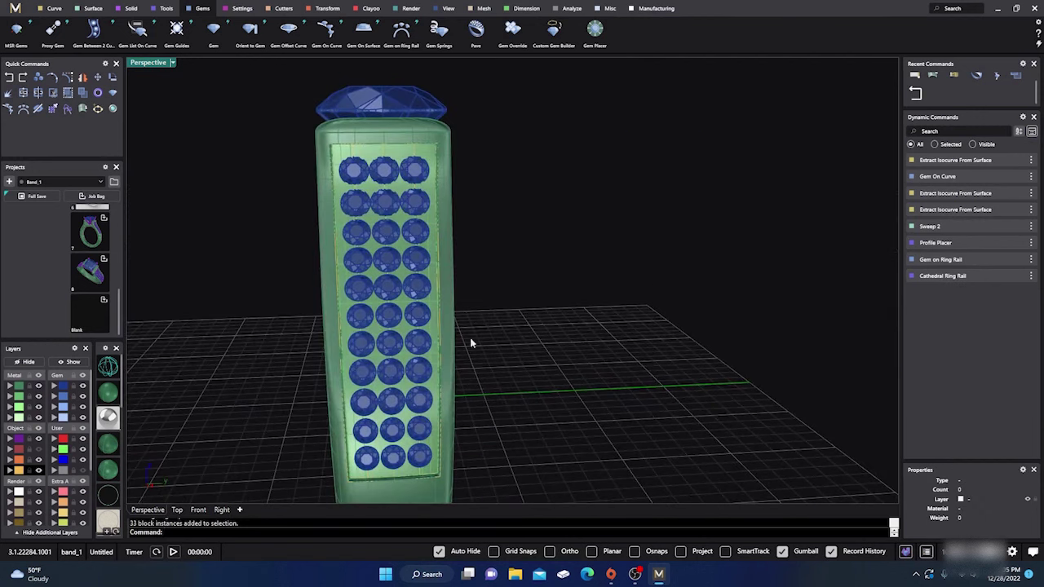
{"action": "scroll", "coordinate": [573, 406], "scroll_direction": "down", "scroll_amount": 2}
{"action": "right_click_drag", "start_coordinate": [574, 410], "coordinate": [560, 350]}
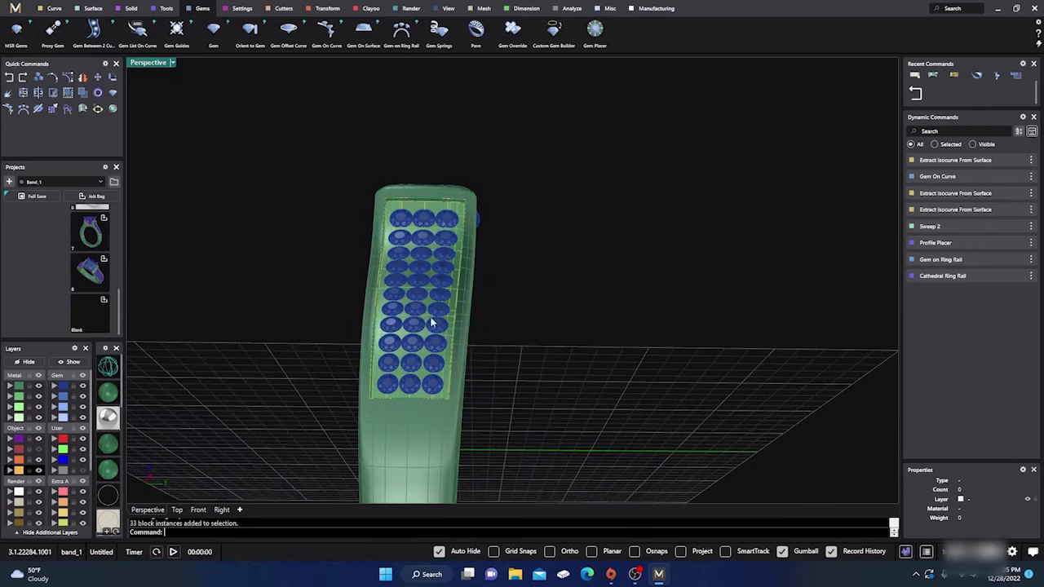
{"action": "scroll", "coordinate": [412, 341], "scroll_direction": "up", "scroll_amount": 4}
{"action": "right_click_drag", "start_coordinate": [412, 341], "coordinate": [438, 401]}
{"action": "scroll", "coordinate": [444, 361], "scroll_direction": "down", "scroll_amount": 4}
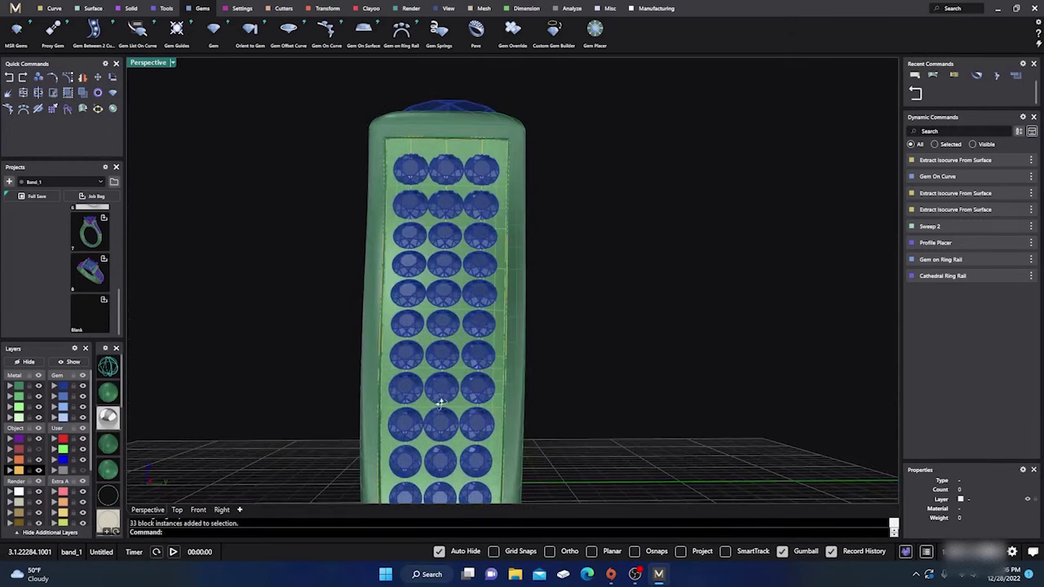
Step: Try Pave Prongs on the grouped gem rows with the recess floor as the target surface
{"action": "left_click", "coordinate": [443, 365]}
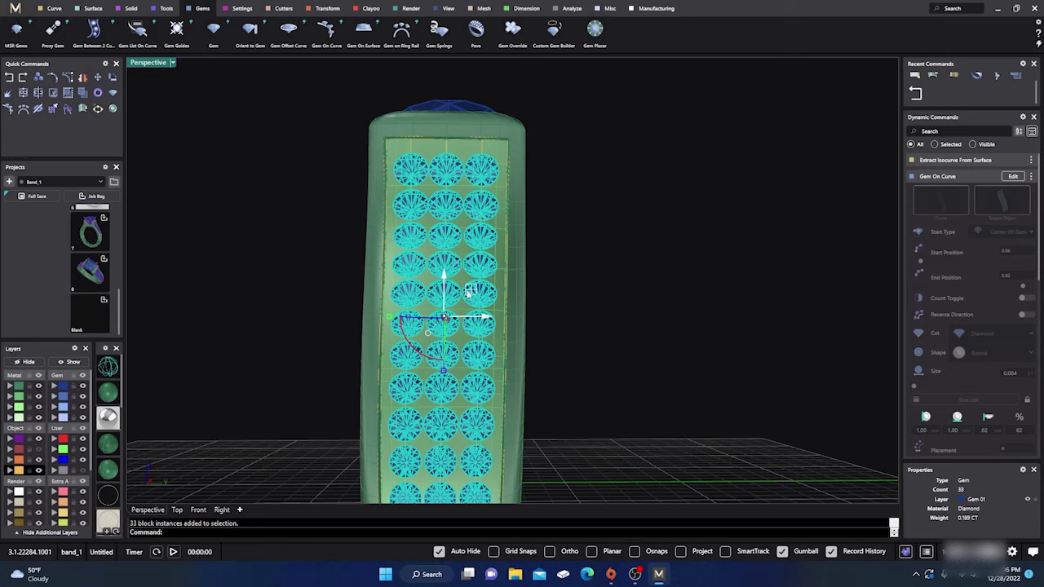
{"action": "scroll", "coordinate": [484, 346], "scroll_direction": "down", "scroll_amount": 3}
{"action": "right_click_drag", "start_coordinate": [484, 347], "coordinate": [472, 297]}
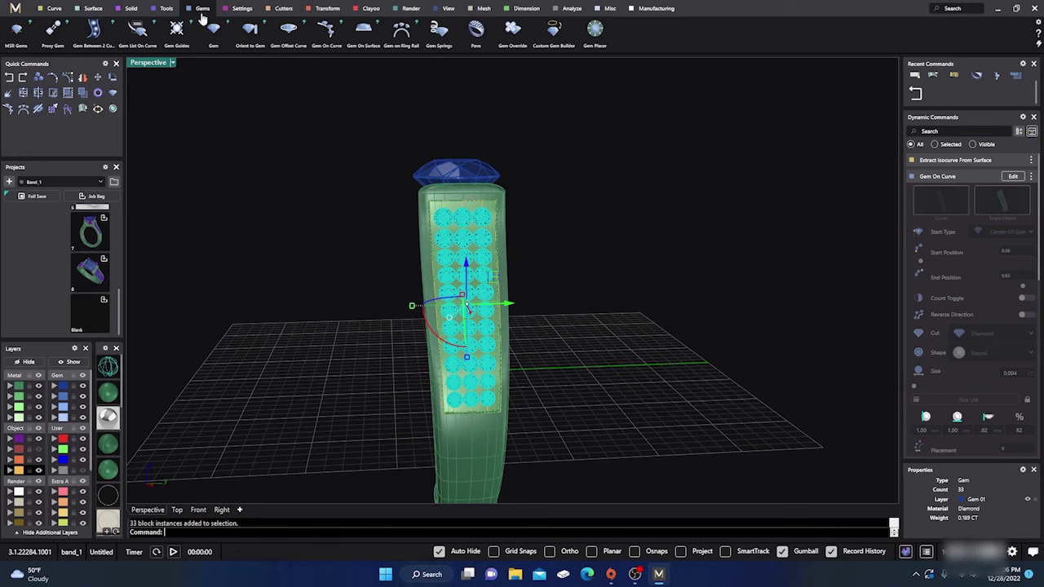
{"action": "left_click", "coordinate": [241, 10]}
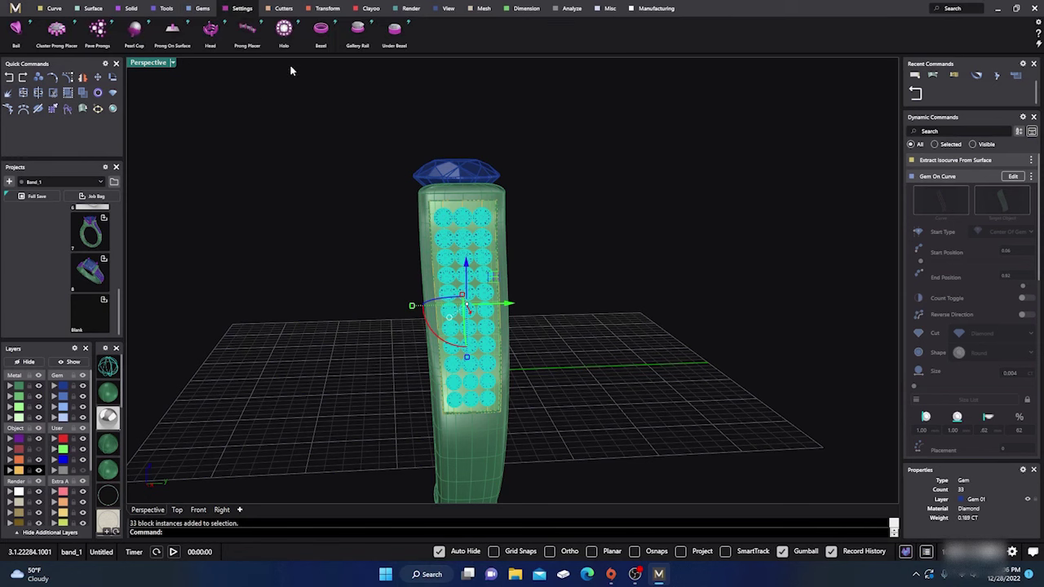
{"action": "right_click_drag", "start_coordinate": [317, 127], "coordinate": [294, 135]}
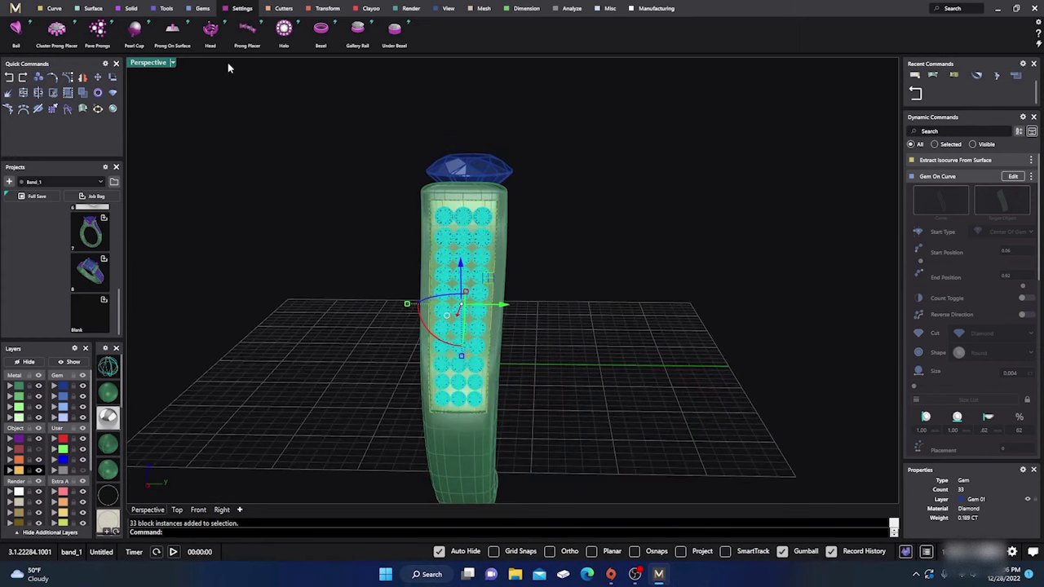
{"action": "left_click", "coordinate": [97, 30]}
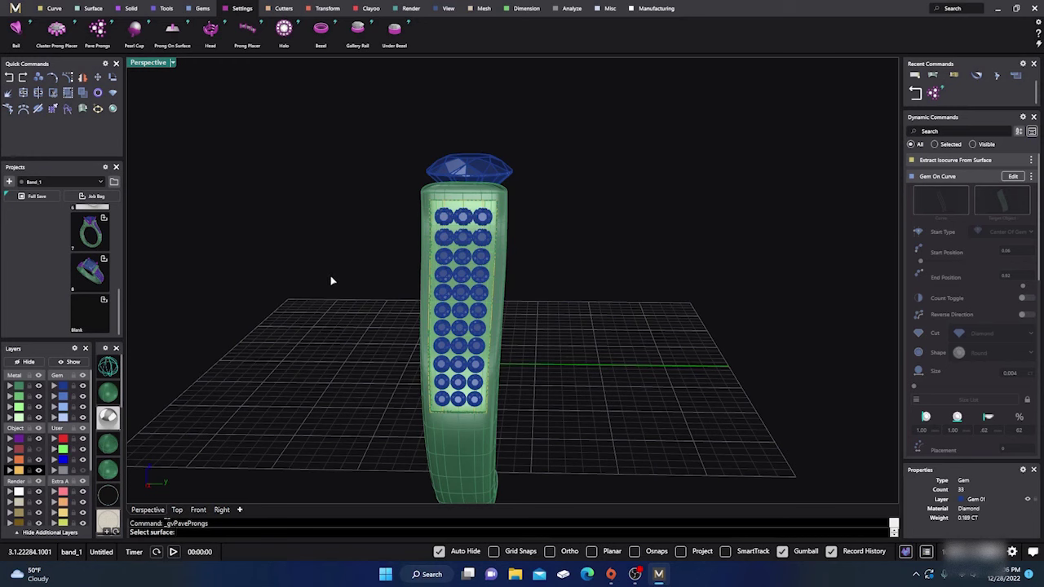
{"action": "scroll", "coordinate": [451, 418], "scroll_direction": "up", "scroll_amount": 4}
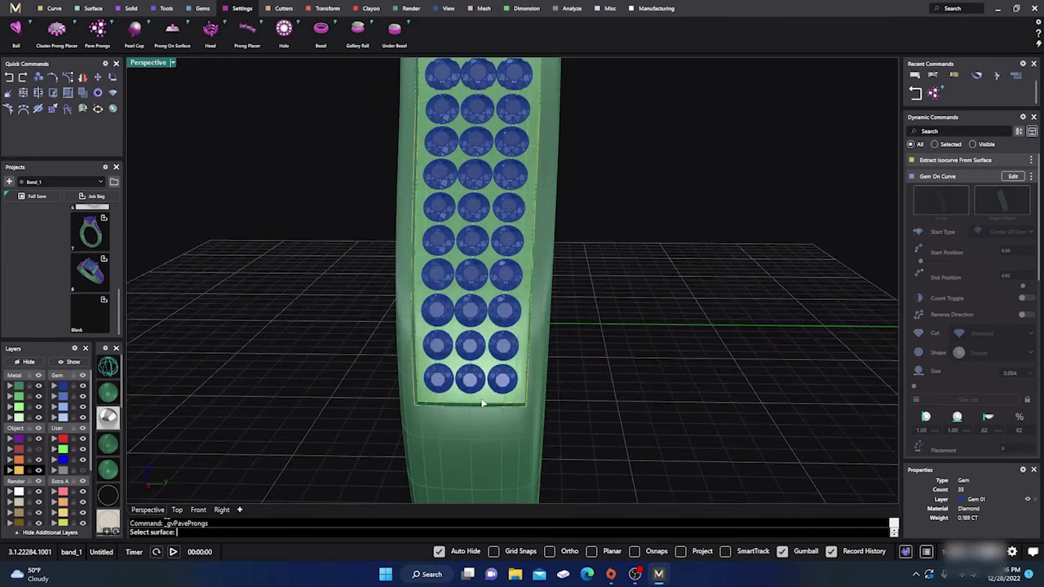
{"action": "left_click", "coordinate": [364, 374]}
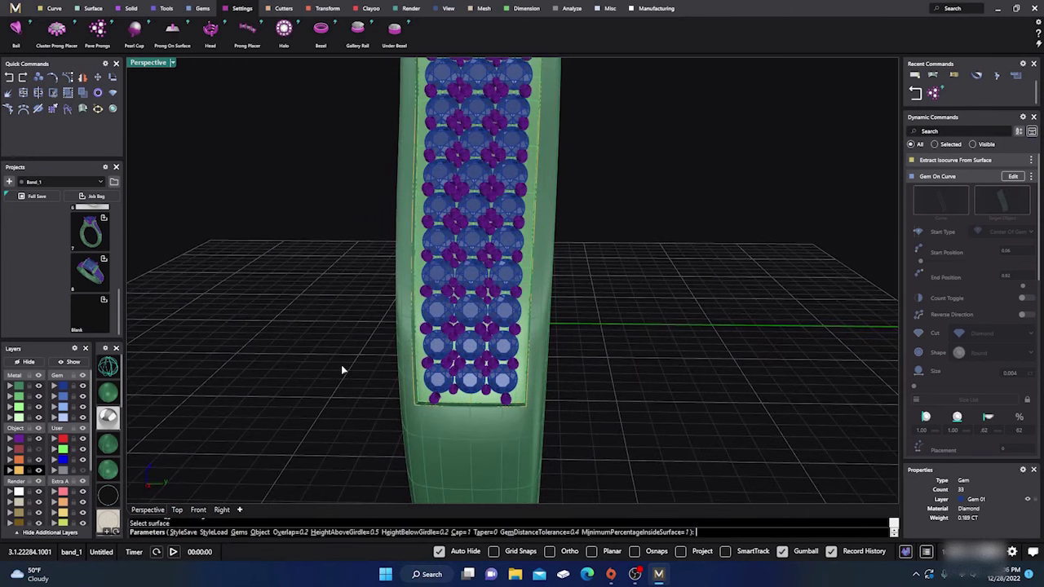
Step: Examine how the previewed pave prongs sit between the gem rows and cancel the command
{"action": "scroll", "coordinate": [342, 369], "scroll_direction": "down", "scroll_amount": 5}
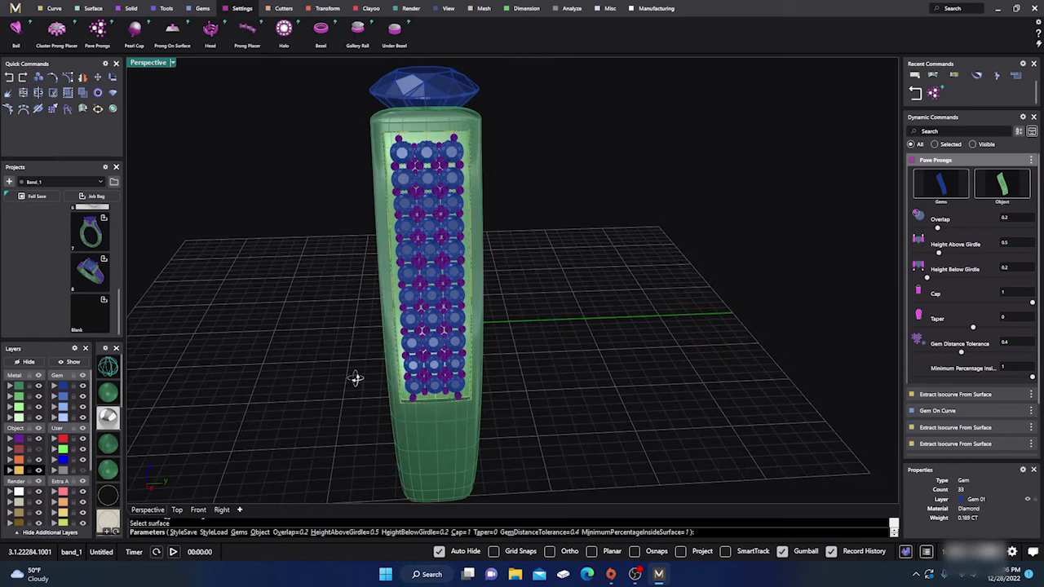
{"action": "right_click_drag", "start_coordinate": [354, 379], "coordinate": [354, 390]}
{"action": "scroll", "coordinate": [443, 274], "scroll_direction": "up", "scroll_amount": 4}
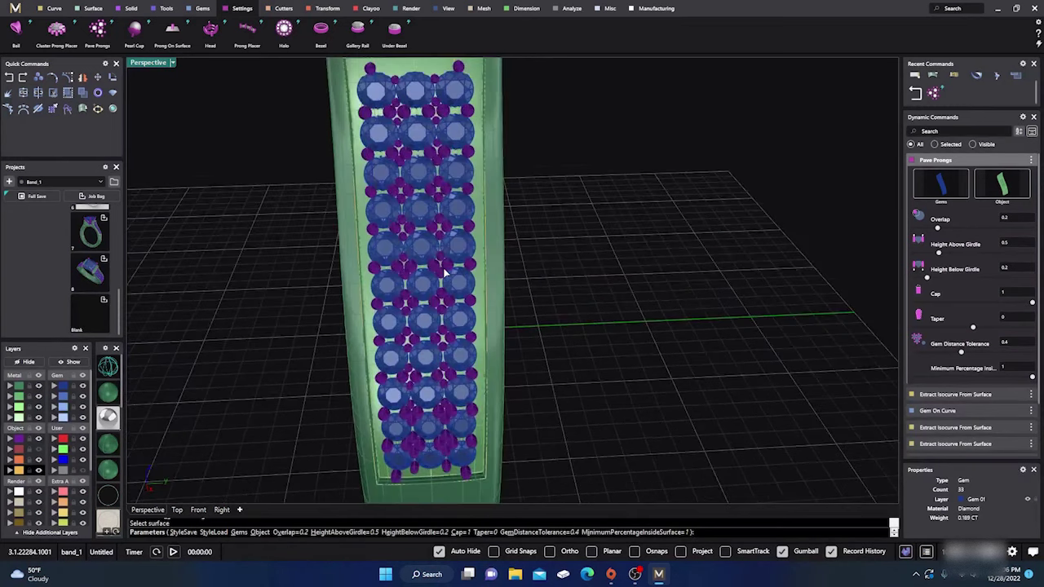
{"action": "scroll", "coordinate": [445, 274], "scroll_direction": "down", "scroll_amount": 2}
{"action": "mouse_move", "coordinate": [452, 330]}
{"action": "right_mouse_down"}
{"action": "mouse_move", "coordinate": [467, 364]}
{"action": "mouse_move", "coordinate": [450, 346]}
{"action": "mouse_move", "coordinate": [384, 338]}
{"action": "mouse_move", "coordinate": [343, 318]}
{"action": "mouse_move", "coordinate": [334, 291]}
{"action": "mouse_move", "coordinate": [373, 322]}
{"action": "mouse_move", "coordinate": [449, 320]}
{"action": "right_mouse_up"}
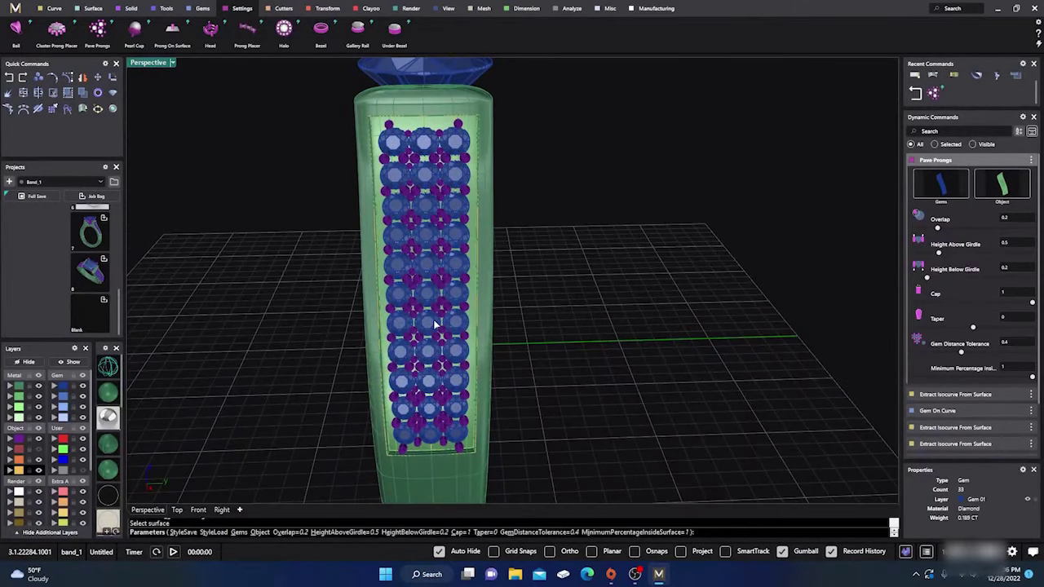
{"action": "scroll", "coordinate": [435, 324], "scroll_direction": "up", "scroll_amount": 2}
{"action": "key", "text": "Escape"}
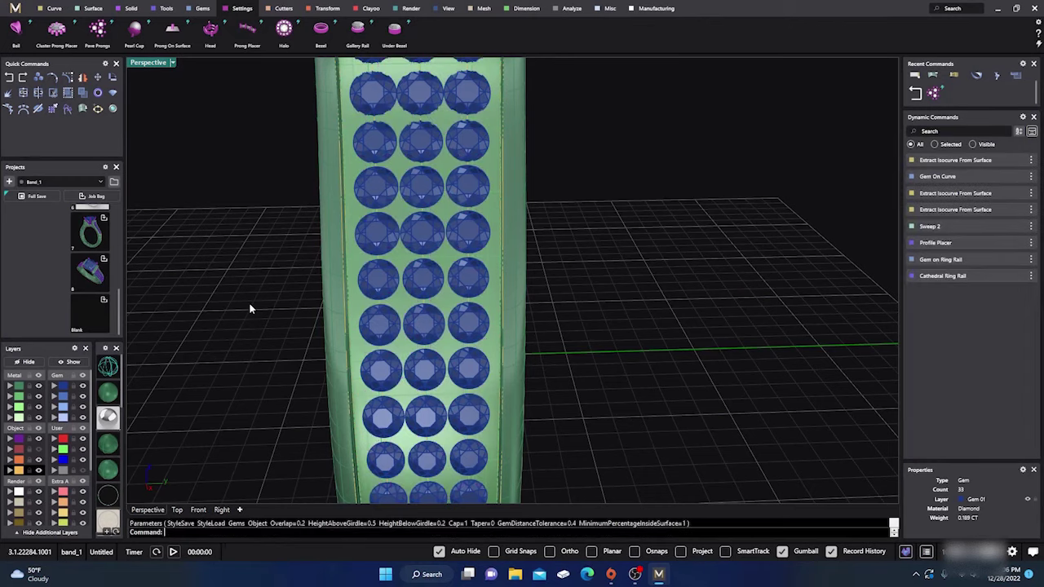
Step: Ungroup the gem rows so that each gem can be selected individually
{"action": "scroll", "coordinate": [517, 336], "scroll_direction": "down", "scroll_amount": 2}
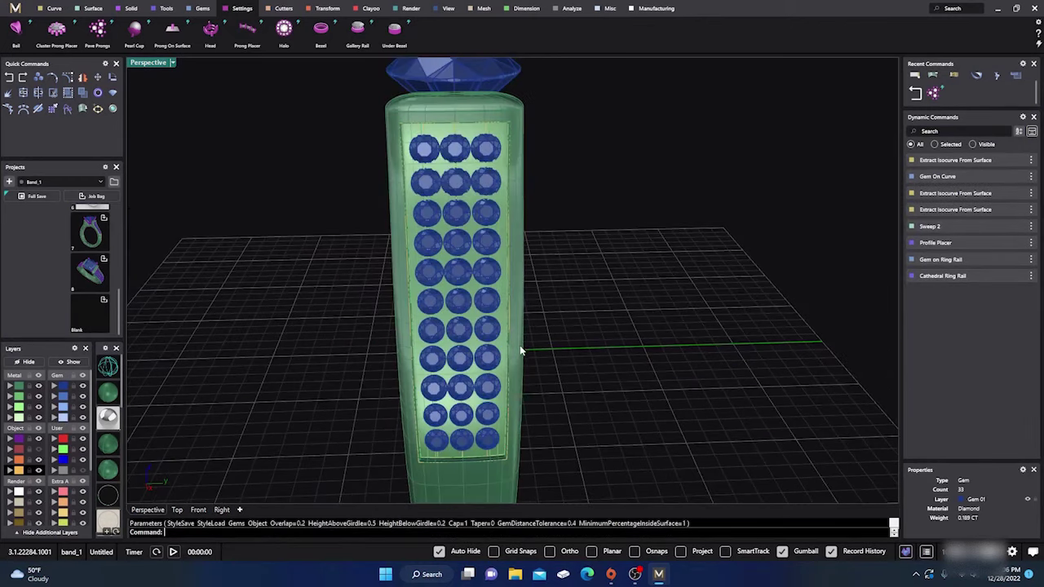
{"action": "left_click", "coordinate": [430, 280]}
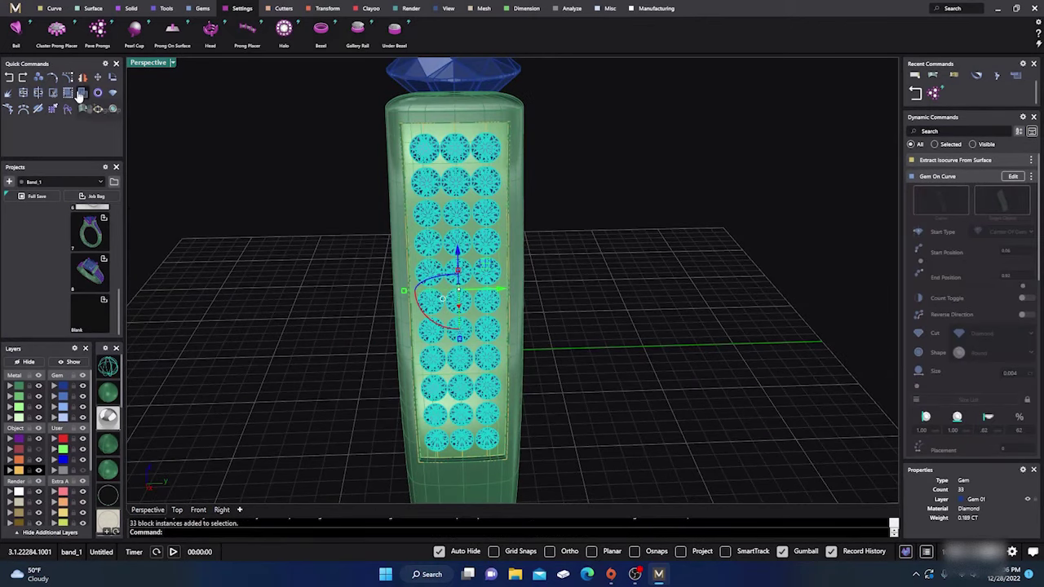
{"action": "left_click", "coordinate": [270, 241]}
Step: Assign the eleven gems of the left row to the Gem 02 layer and group them
{"action": "left_click", "coordinate": [424, 153]}
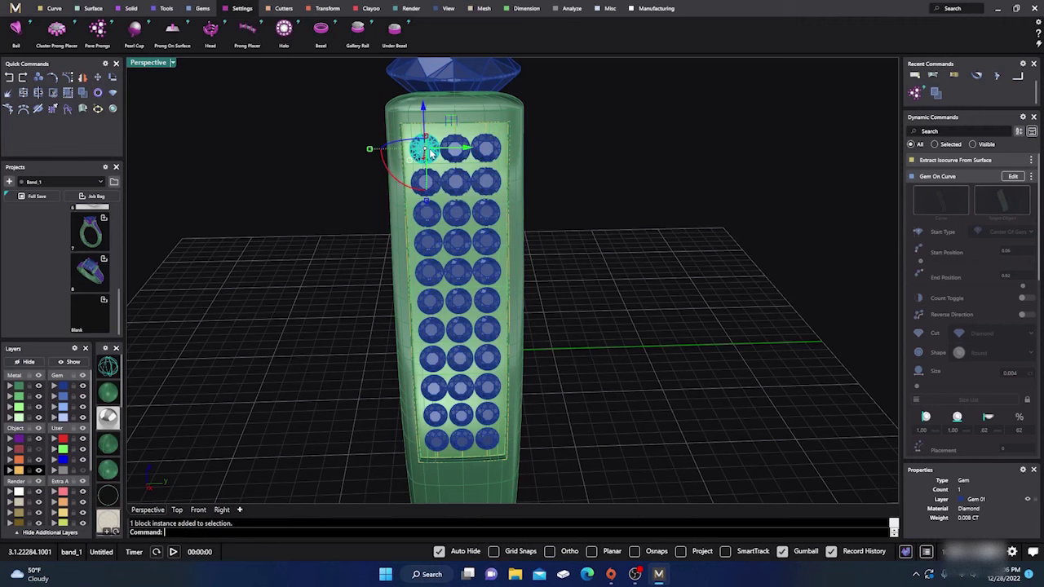
{"action": "left_click", "coordinate": [435, 185], "text": "shift"}
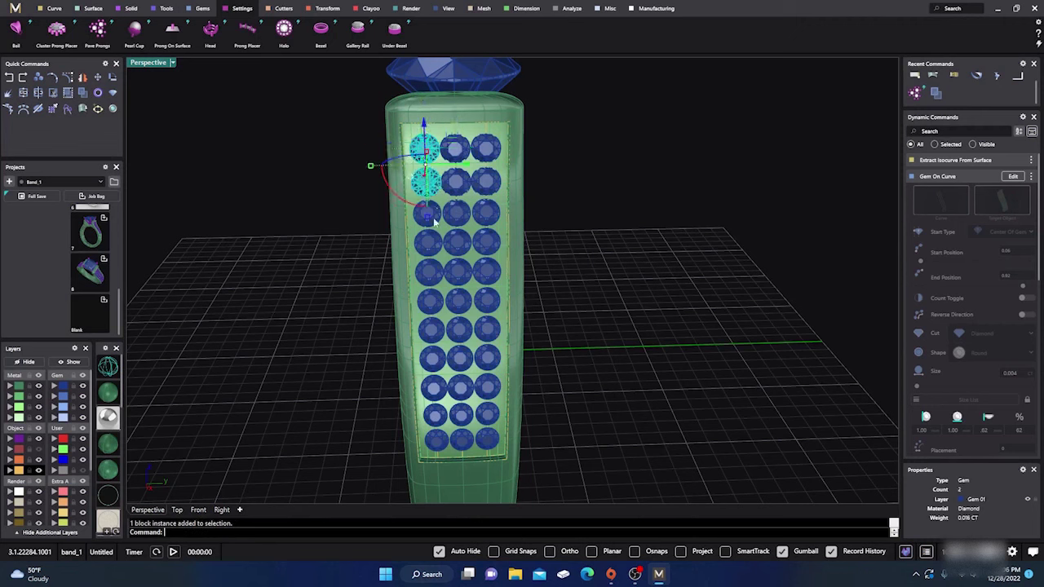
{"action": "left_click", "coordinate": [434, 219], "text": "shift"}
{"action": "left_click", "coordinate": [433, 247], "text": "shift"}
{"action": "left_click", "coordinate": [433, 275], "text": "shift"}
{"action": "left_click", "coordinate": [434, 302], "text": "shift"}
{"action": "left_click", "coordinate": [432, 329], "text": "shift"}
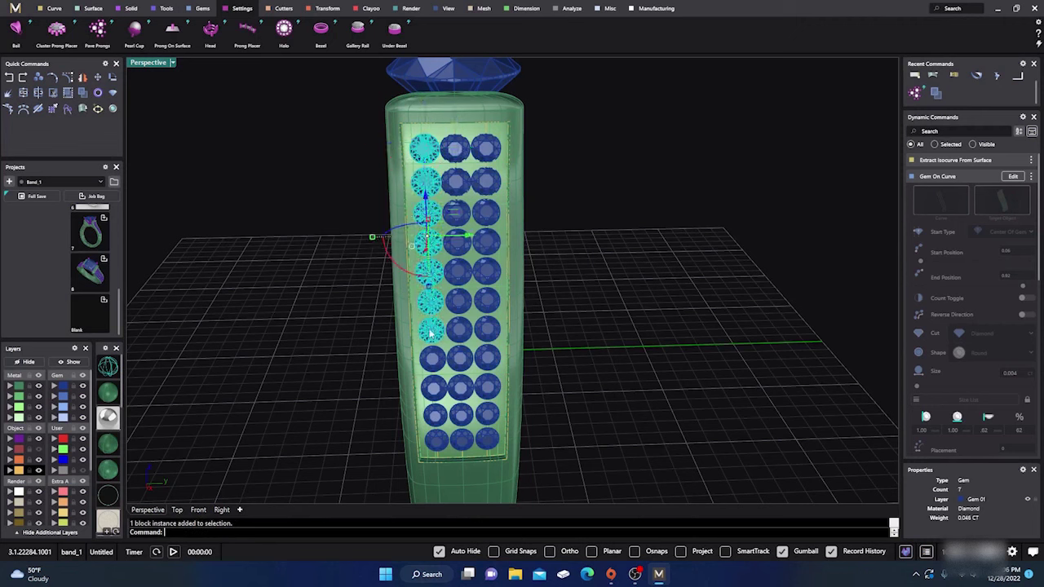
{"action": "left_click", "coordinate": [433, 358], "text": "shift"}
{"action": "left_click", "coordinate": [434, 386], "text": "shift"}
{"action": "left_click", "coordinate": [435, 415], "text": "shift"}
{"action": "left_click", "coordinate": [435, 441], "text": "shift"}
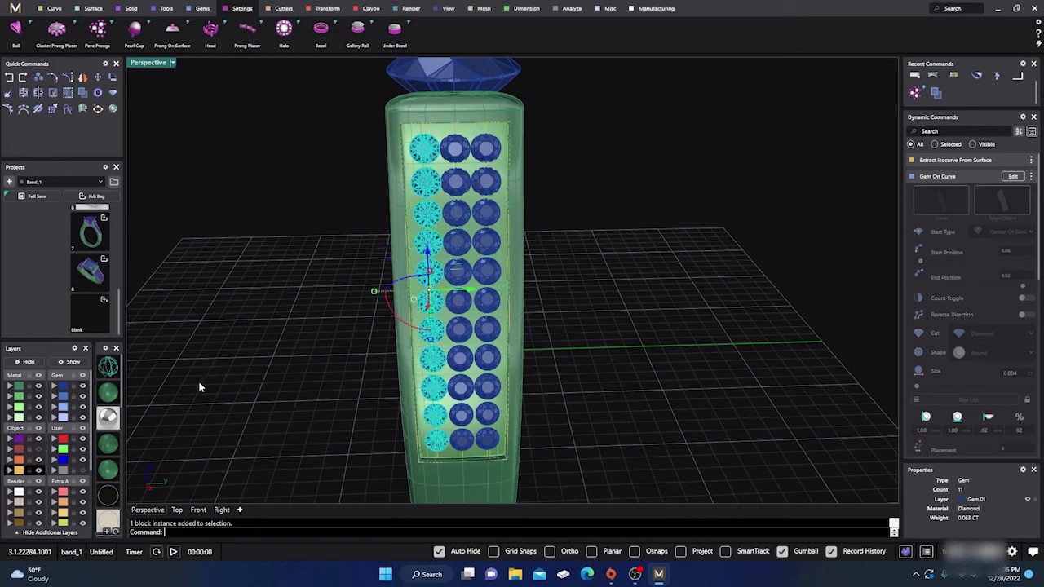
{"action": "left_click", "coordinate": [70, 399]}
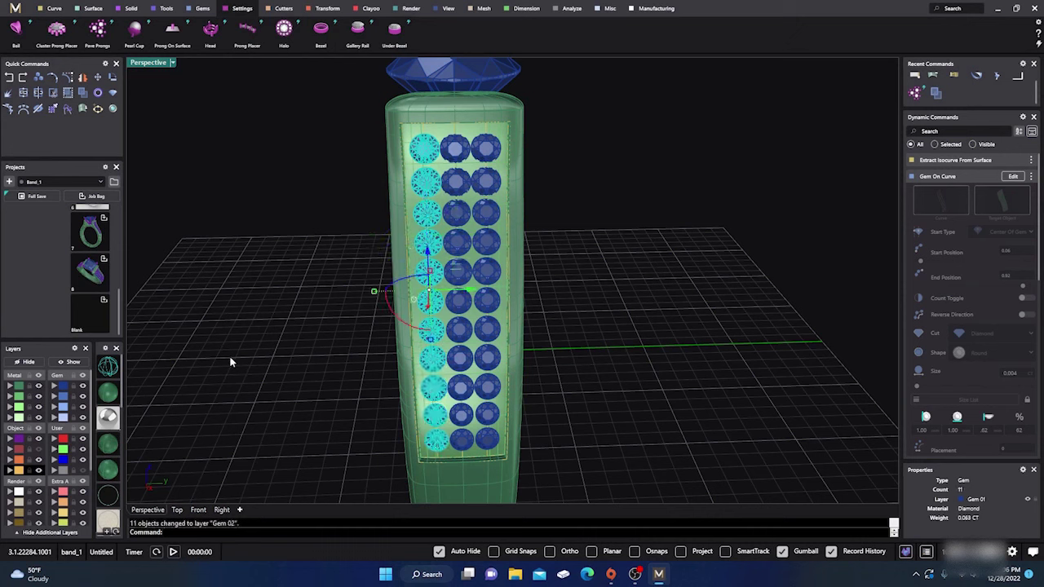
{"action": "left_click", "coordinate": [67, 93]}
{"action": "left_click", "coordinate": [193, 194]}
Step: Assign the eleven gems of the right row to the Gem 03 layer and group them
{"action": "left_click", "coordinate": [488, 151]}
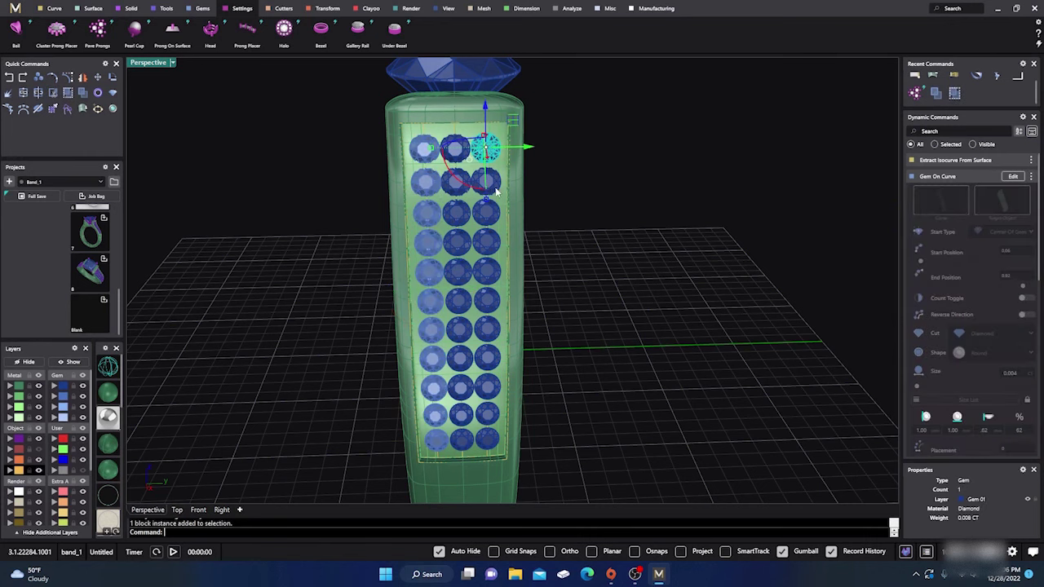
{"action": "left_click", "coordinate": [495, 191], "text": "shift"}
{"action": "left_click", "coordinate": [498, 217], "text": "shift"}
{"action": "left_click", "coordinate": [496, 248], "text": "shift"}
{"action": "left_click", "coordinate": [497, 274], "text": "shift"}
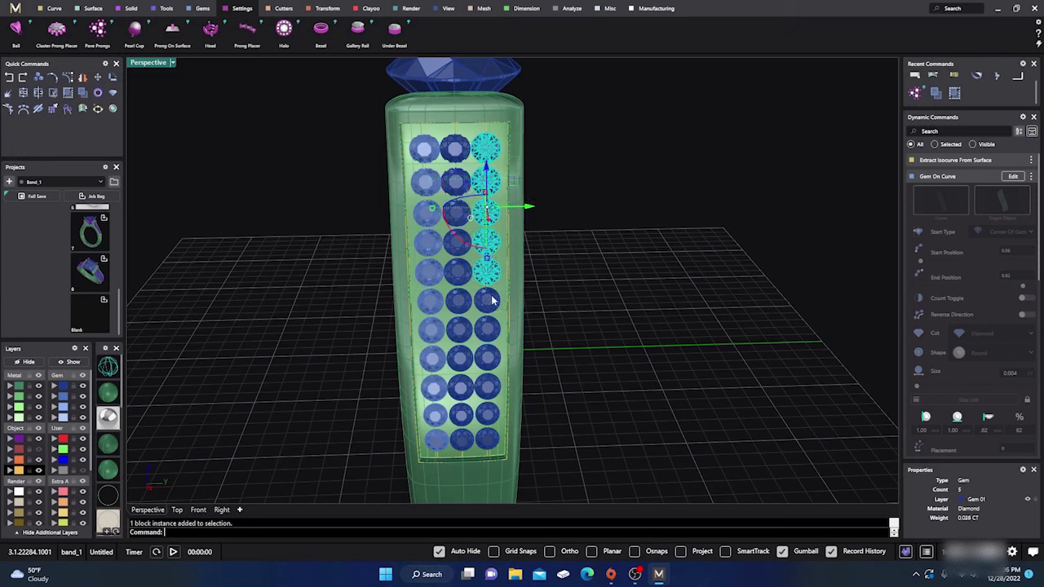
{"action": "left_click", "coordinate": [492, 301], "text": "shift"}
{"action": "left_click", "coordinate": [490, 330], "text": "shift"}
{"action": "left_click", "coordinate": [488, 357], "text": "shift"}
{"action": "left_click", "coordinate": [488, 386], "text": "shift"}
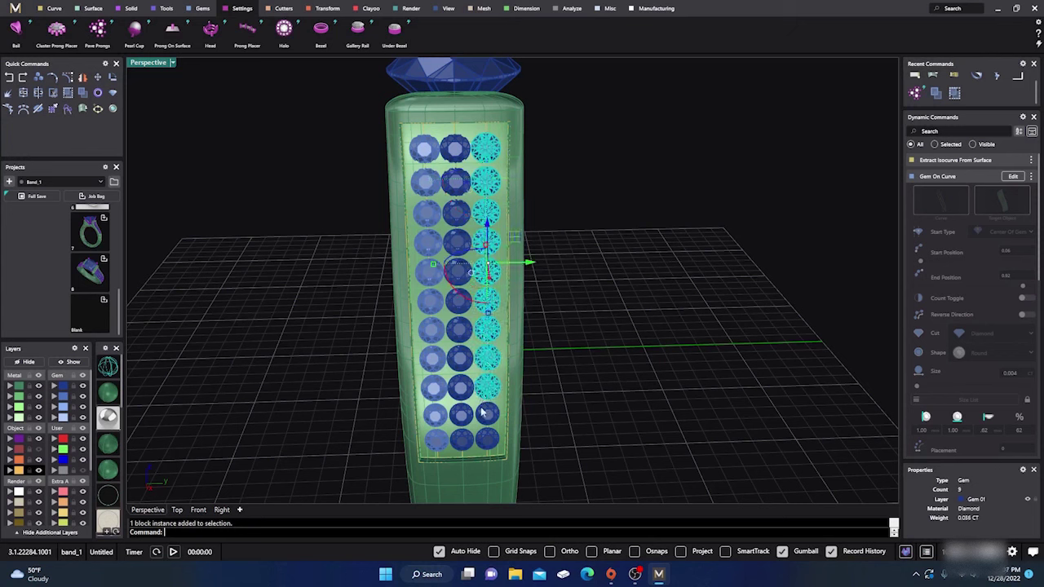
{"action": "left_click", "coordinate": [485, 414], "text": "shift"}
{"action": "left_click", "coordinate": [488, 440], "text": "shift"}
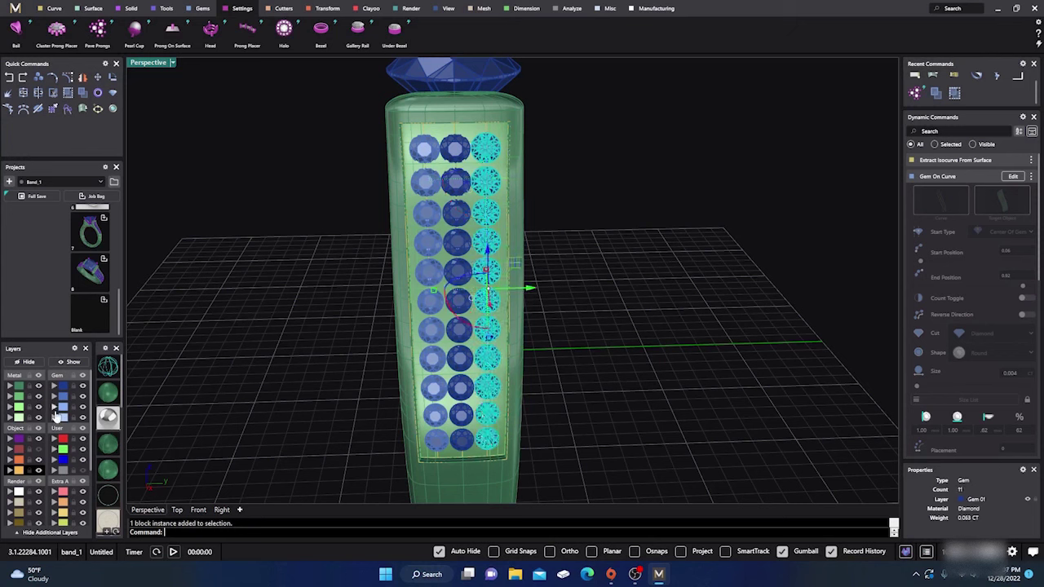
{"action": "left_click", "coordinate": [54, 406]}
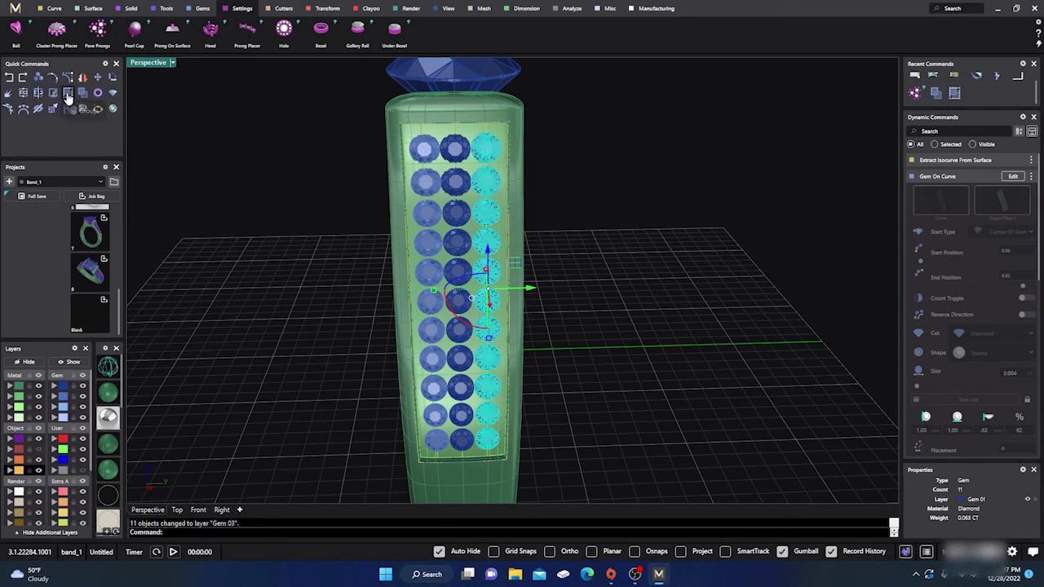
{"action": "left_click", "coordinate": [198, 179]}
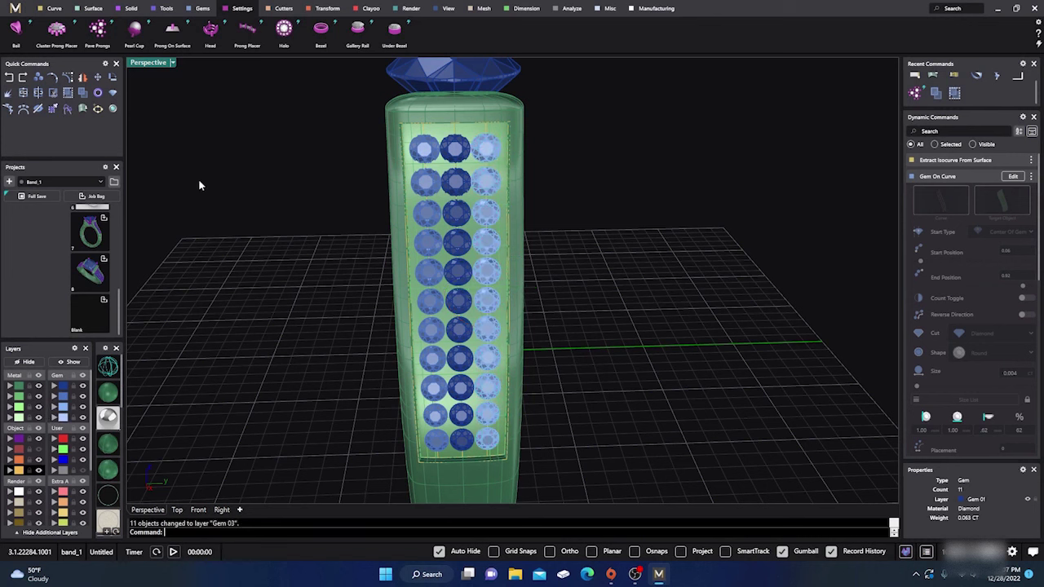
Step: Group the middle row of gems on the Gem 01 layer, leaving the large center stone out of the group
{"action": "left_click", "coordinate": [65, 390]}
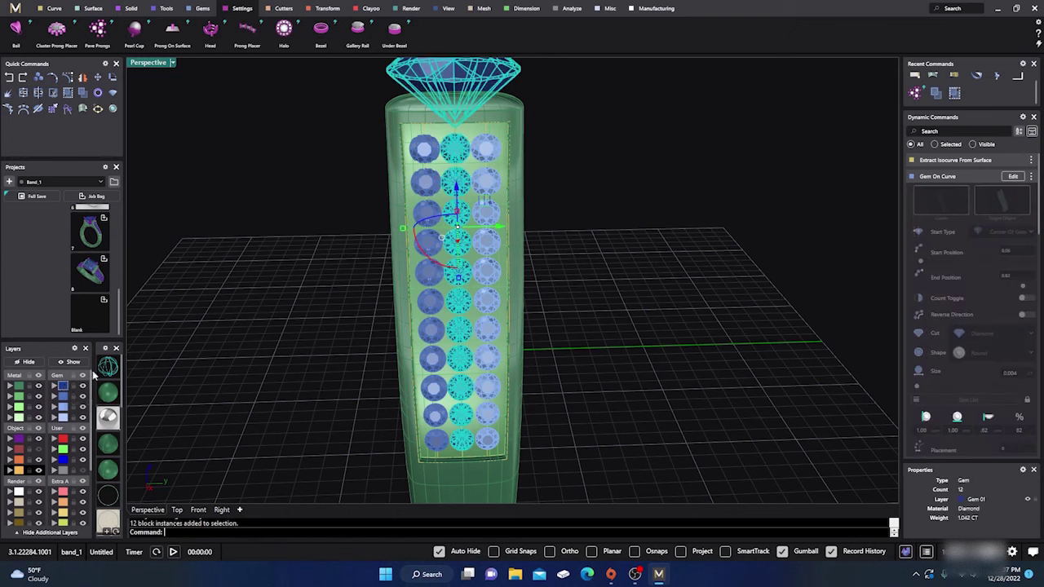
{"action": "left_click", "coordinate": [441, 78], "text": "ctrl"}
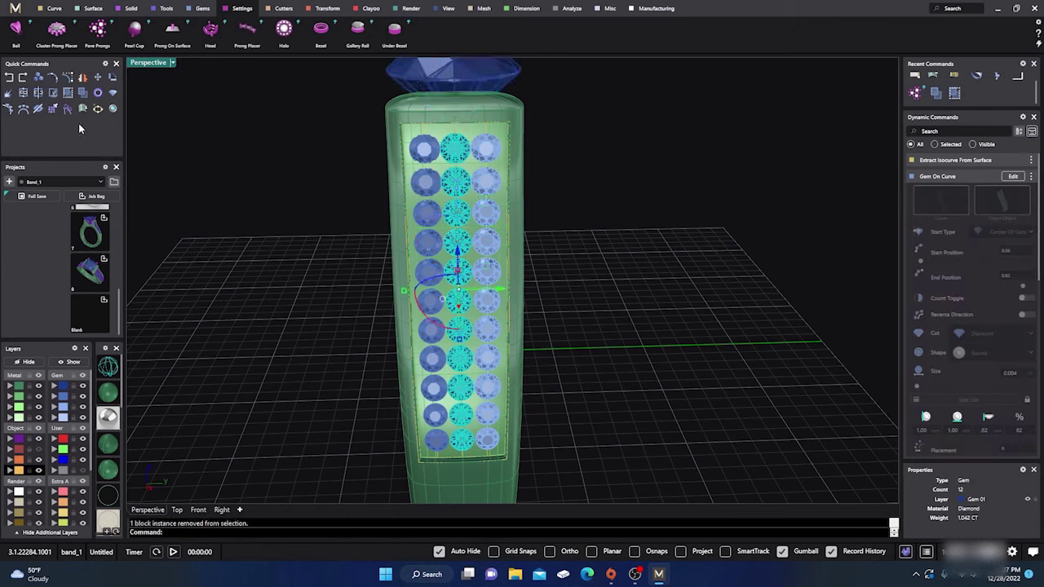
{"action": "left_click", "coordinate": [192, 180]}
Step: Run Prong Placer on the left gem row and raise the prongs to a height offset of 0.31 mm
{"action": "right_click_drag", "start_coordinate": [278, 239], "coordinate": [551, 342]}
{"action": "scroll", "coordinate": [447, 301], "scroll_direction": "up", "scroll_amount": 5}
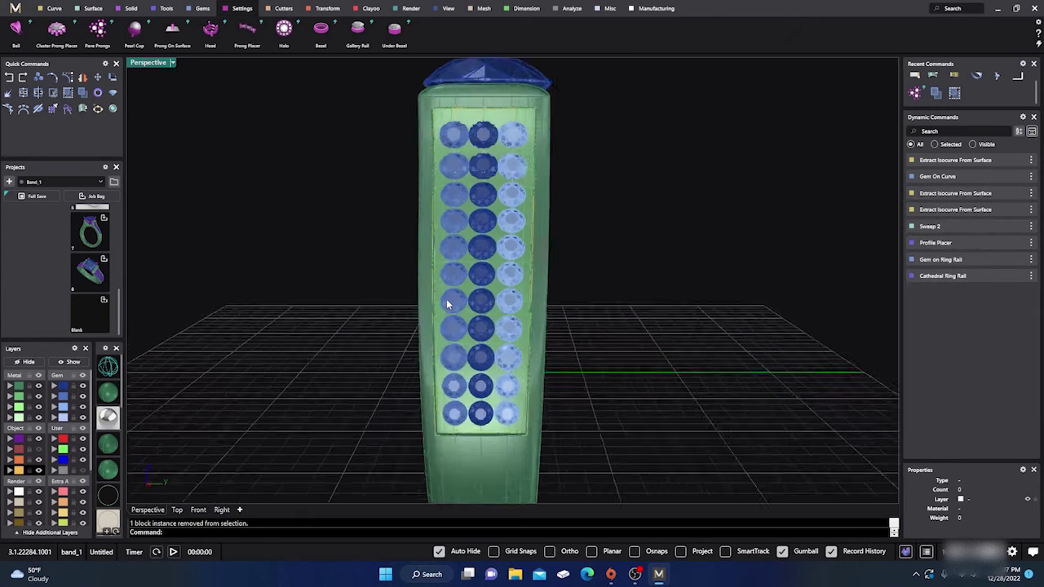
{"action": "left_click", "coordinate": [461, 271]}
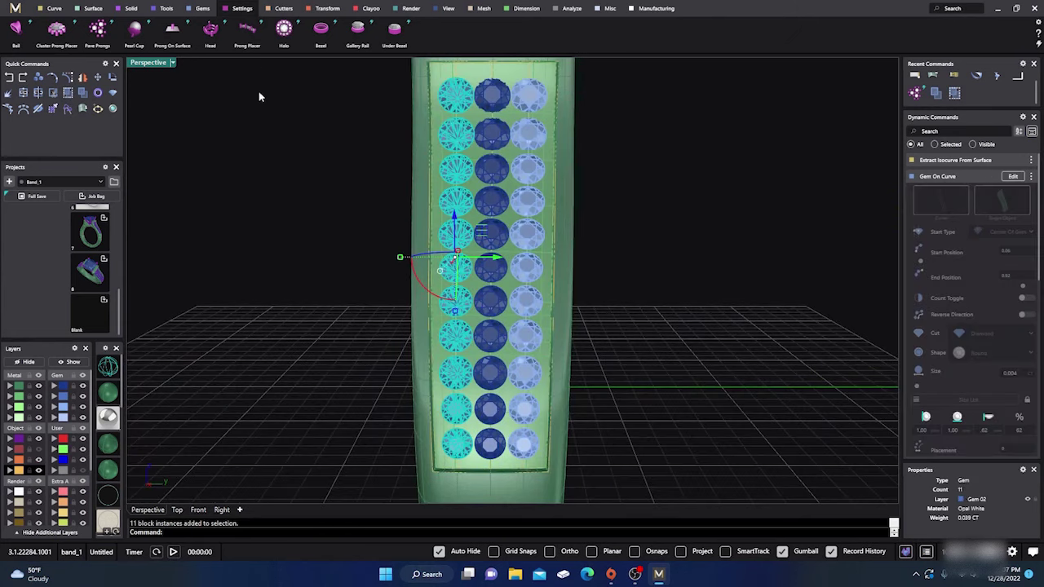
{"action": "left_click", "coordinate": [246, 29]}
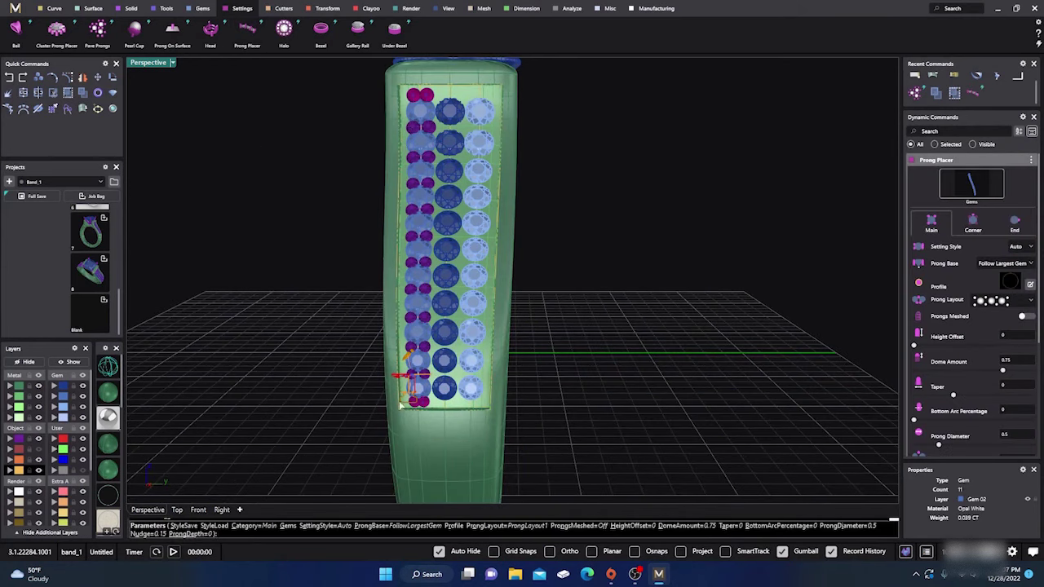
{"action": "scroll", "coordinate": [416, 422], "scroll_direction": "up", "scroll_amount": 2}
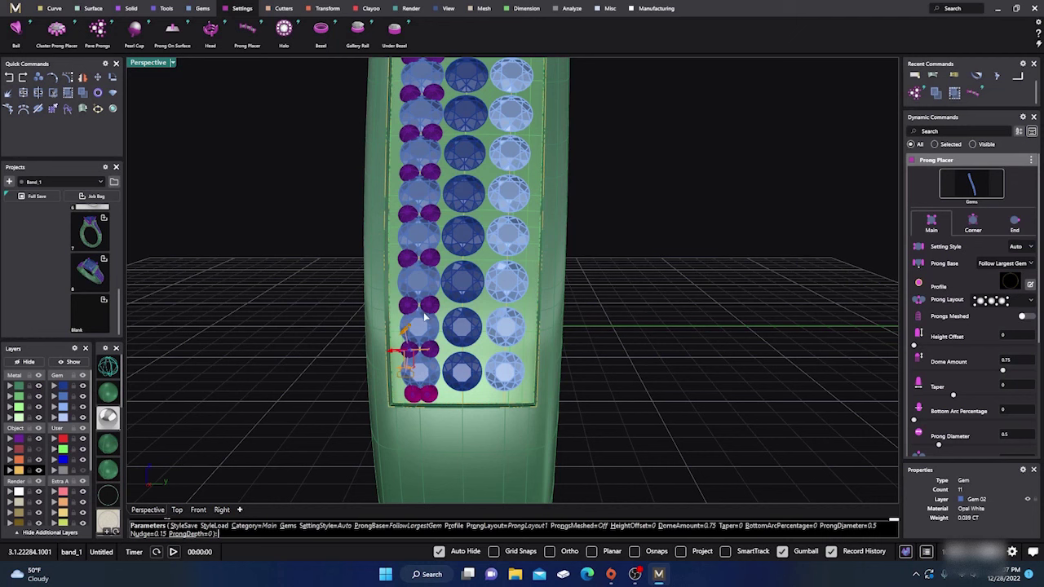
{"action": "scroll", "coordinate": [424, 314], "scroll_direction": "down", "scroll_amount": 2}
{"action": "scroll", "coordinate": [431, 360], "scroll_direction": "down", "scroll_amount": 1}
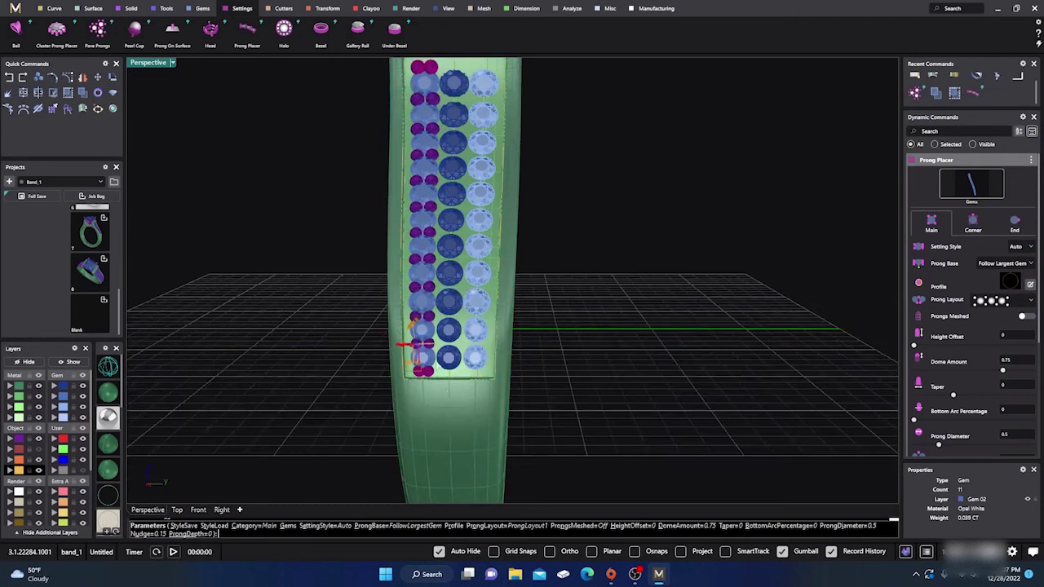
{"action": "right_click_drag", "start_coordinate": [453, 407], "coordinate": [390, 346]}
{"action": "scroll", "coordinate": [374, 343], "scroll_direction": "up", "scroll_amount": 5}
{"action": "scroll", "coordinate": [374, 318], "scroll_direction": "up", "scroll_amount": 3}
{"action": "scroll", "coordinate": [406, 300], "scroll_direction": "up", "scroll_amount": 4}
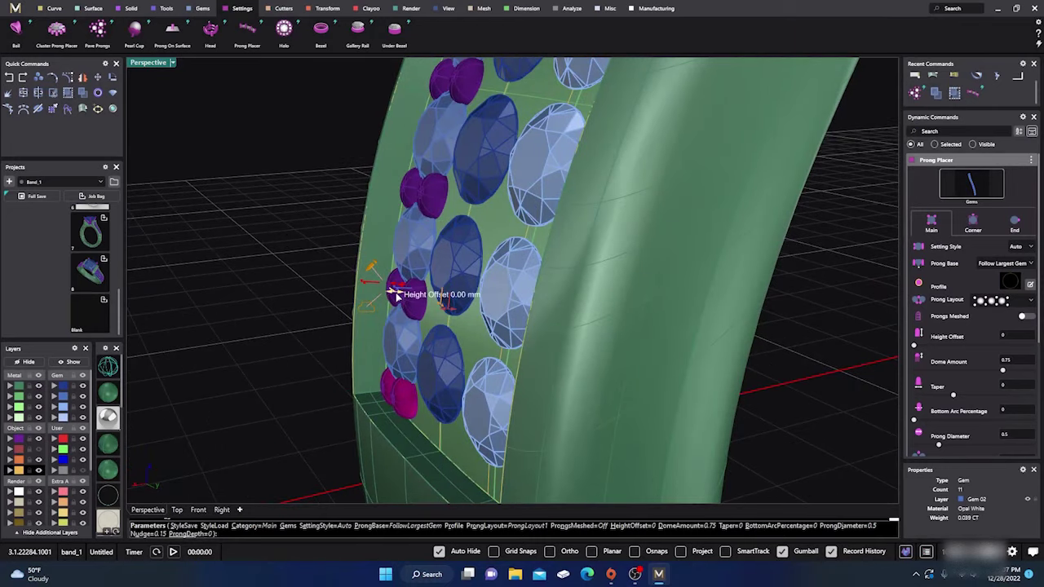
{"action": "left_click_drag", "start_coordinate": [394, 297], "coordinate": [368, 297]}
{"action": "right_click_drag", "start_coordinate": [369, 297], "coordinate": [440, 378]}
{"action": "scroll", "coordinate": [419, 359], "scroll_direction": "down", "scroll_amount": 2}
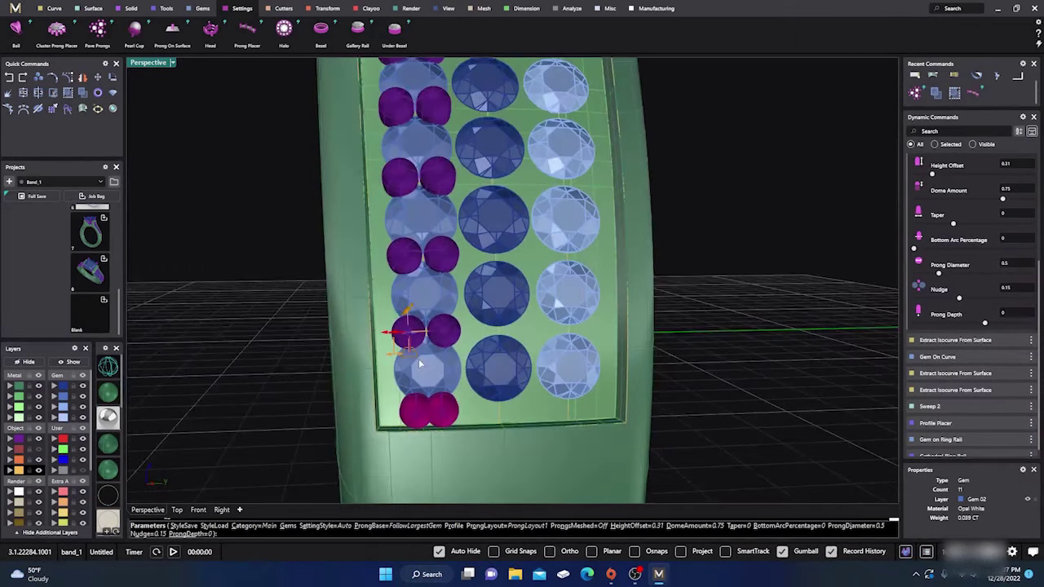
Step: Set the end prong nudge of the left row to 0.08 and accept the prongs
{"action": "scroll", "coordinate": [977, 242], "scroll_direction": "up", "scroll_amount": 4}
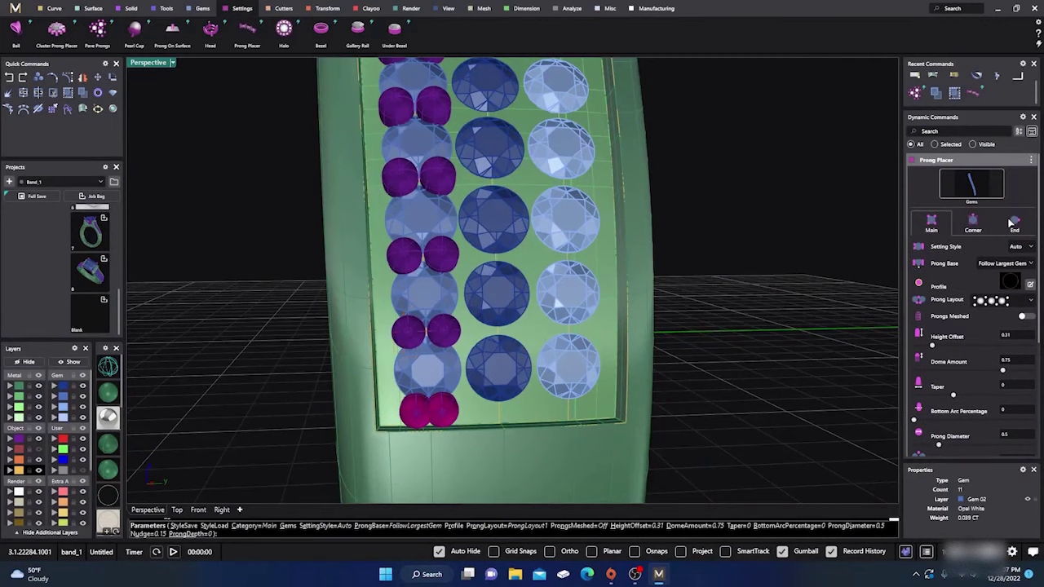
{"action": "left_click", "coordinate": [1015, 222]}
{"action": "scroll", "coordinate": [959, 292], "scroll_direction": "down", "scroll_amount": 3}
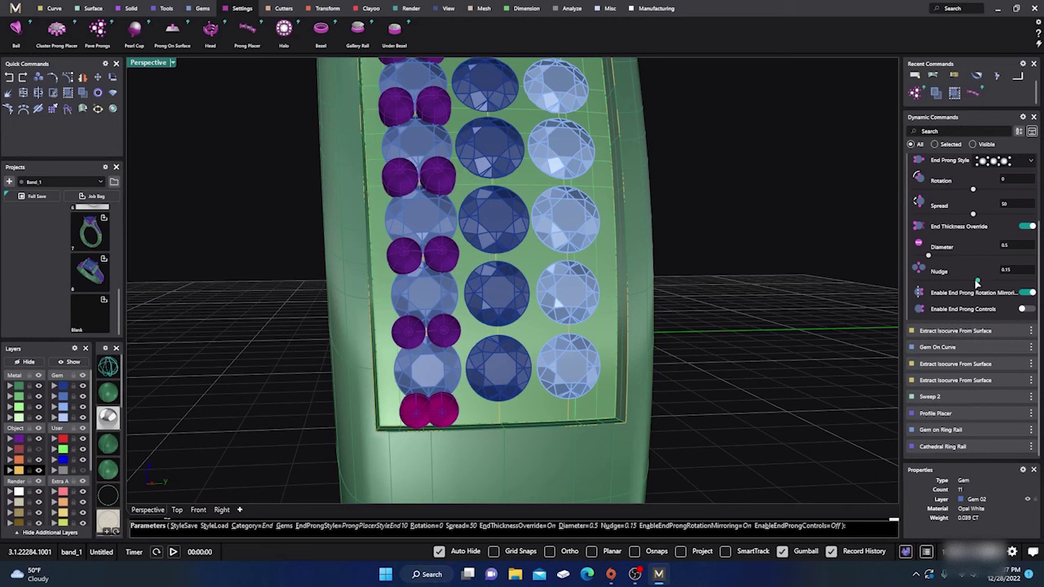
{"action": "left_click_drag", "start_coordinate": [978, 281], "coordinate": [976, 282]}
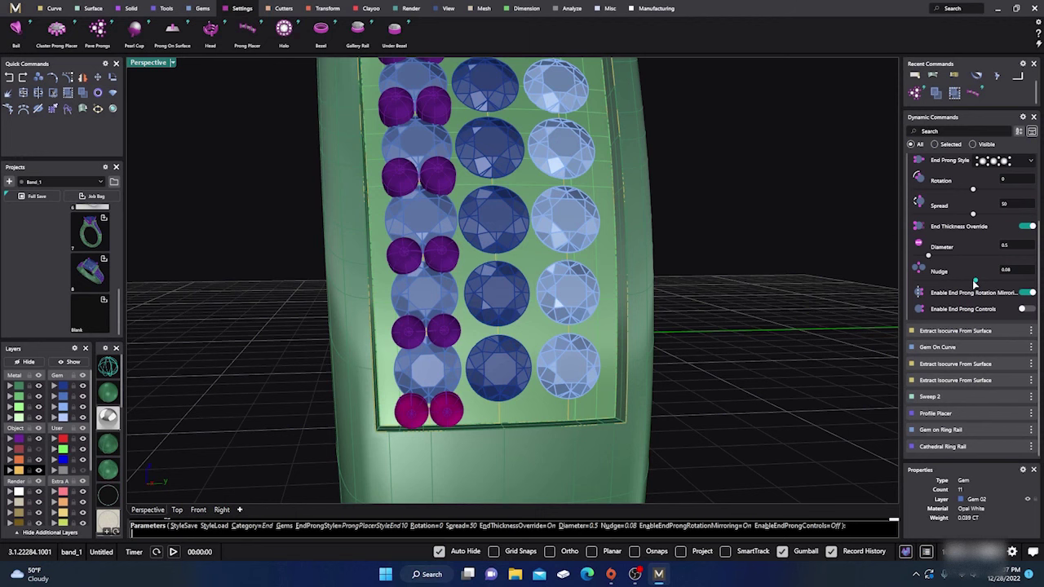
{"action": "right_click", "coordinate": [724, 311]}
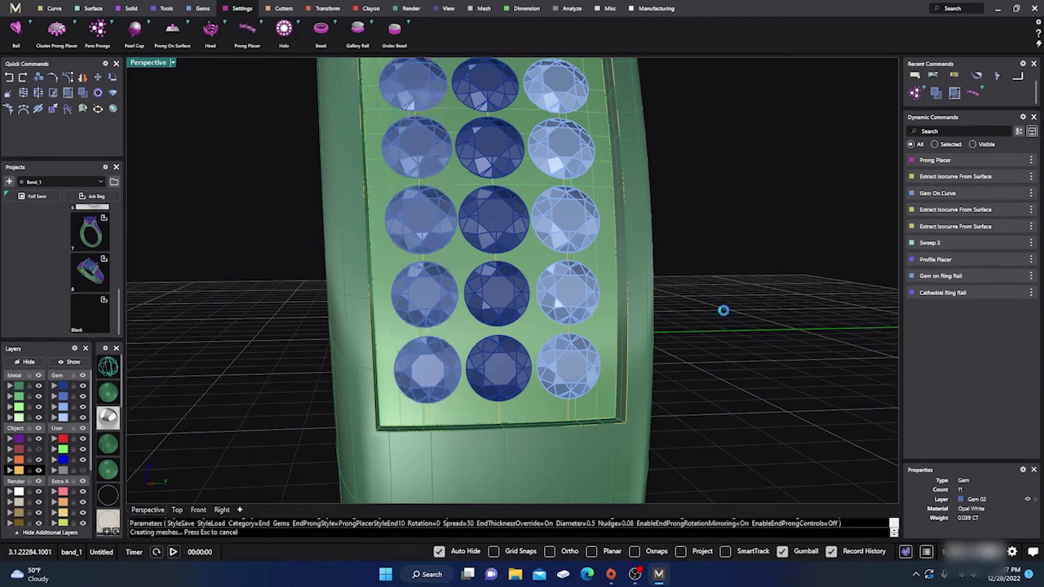
Step: Run Prong Placer on the middle gem row with the prong height offset raised to 0.29 mm
{"action": "scroll", "coordinate": [707, 325], "scroll_direction": "down", "scroll_amount": 4}
{"action": "right_click_drag", "start_coordinate": [708, 327], "coordinate": [657, 389]}
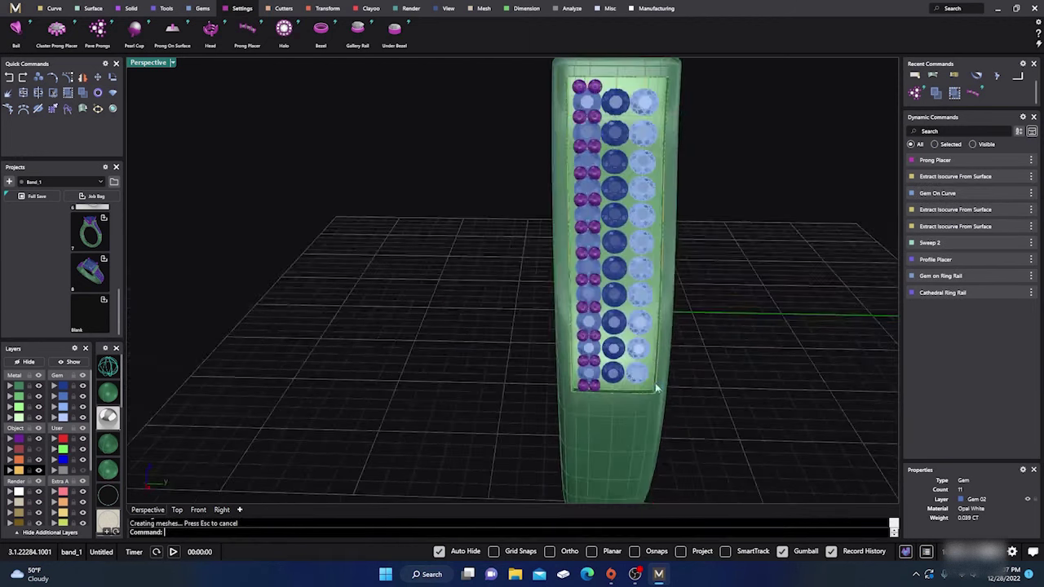
{"action": "scroll", "coordinate": [342, 348], "scroll_direction": "down", "scroll_amount": 4}
{"action": "scroll", "coordinate": [513, 367], "scroll_direction": "up", "scroll_amount": 8}
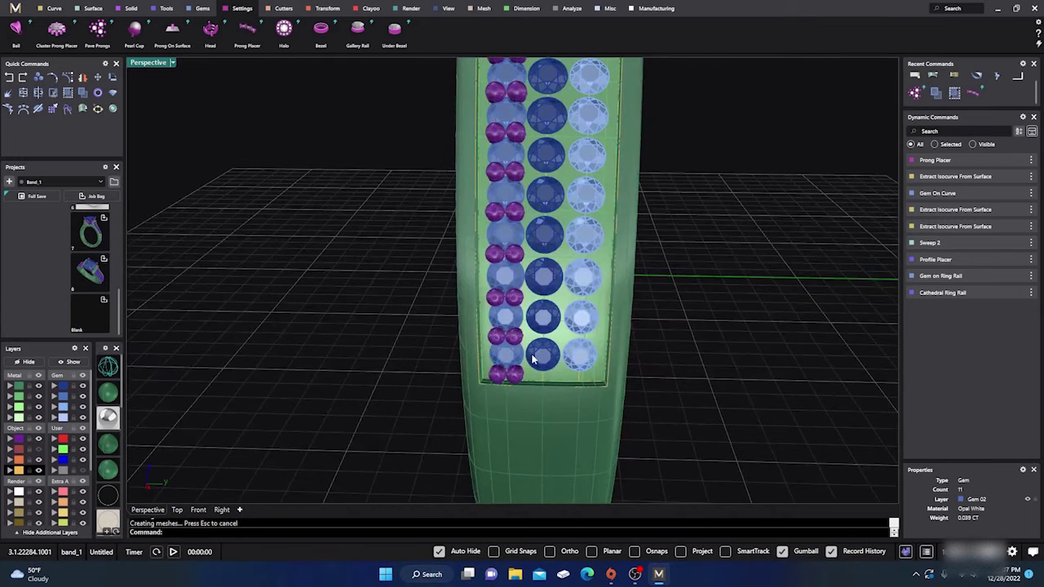
{"action": "left_click", "coordinate": [537, 359]}
{"action": "right_click", "coordinate": [403, 295]}
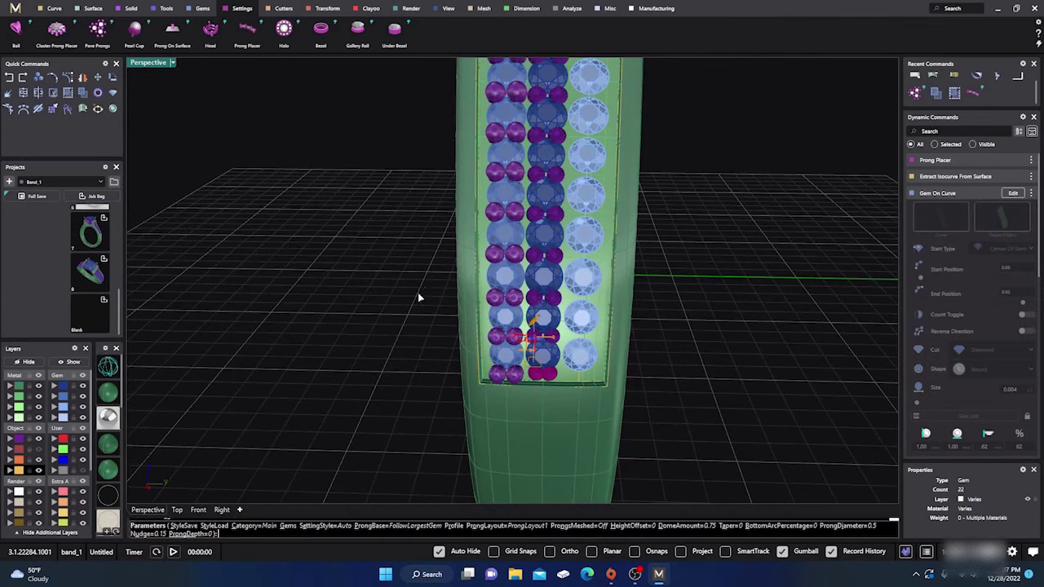
{"action": "scroll", "coordinate": [527, 342], "scroll_direction": "up", "scroll_amount": 4}
{"action": "right_click_drag", "start_coordinate": [526, 343], "coordinate": [469, 331]}
{"action": "left_click_drag", "start_coordinate": [438, 313], "coordinate": [408, 310]}
{"action": "scroll", "coordinate": [286, 352], "scroll_direction": "down", "scroll_amount": 6}
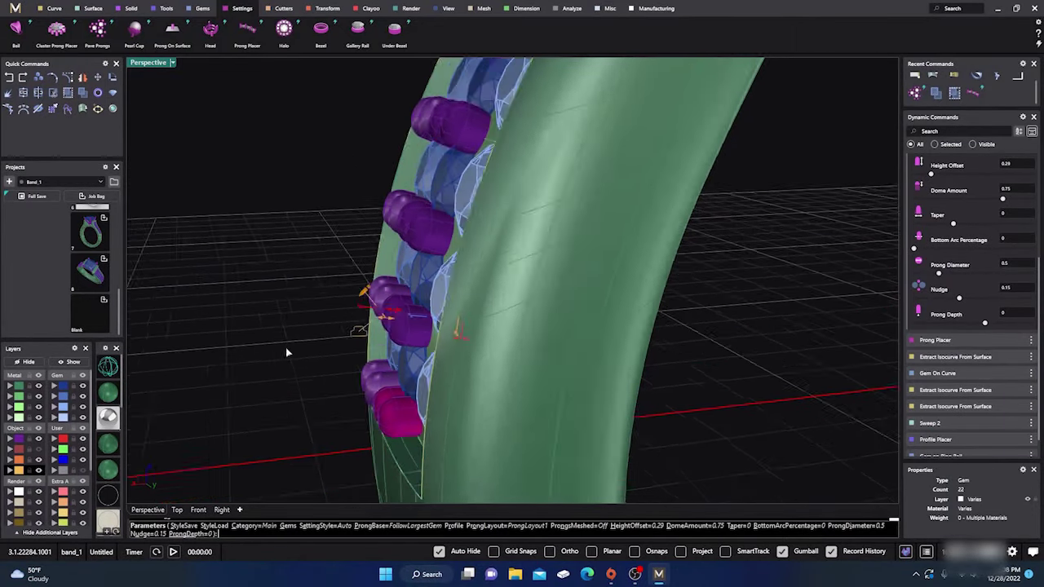
{"action": "right_click_drag", "start_coordinate": [286, 351], "coordinate": [411, 343]}
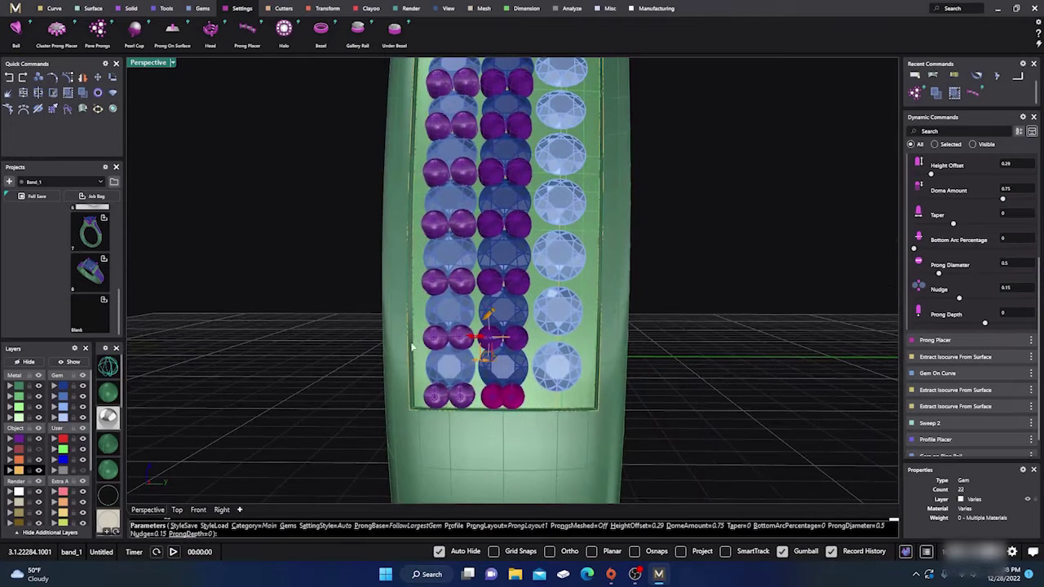
Step: Set the end prong nudge of the middle row to 0.08 and accept the prongs
{"action": "scroll", "coordinate": [534, 377], "scroll_direction": "up", "scroll_amount": 2}
{"action": "scroll", "coordinate": [1001, 297], "scroll_direction": "up", "scroll_amount": 3}
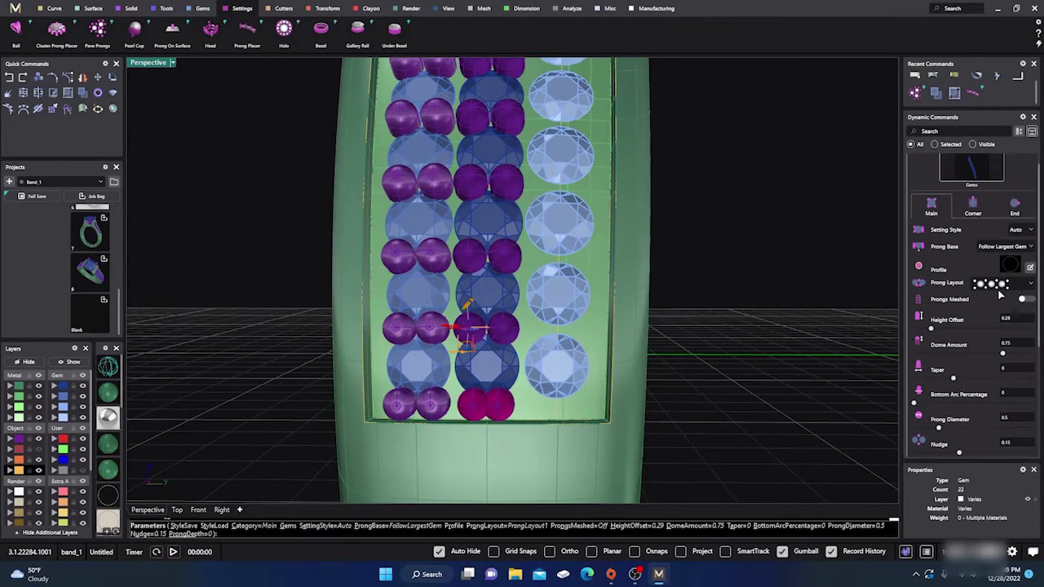
{"action": "left_click", "coordinate": [1014, 205]}
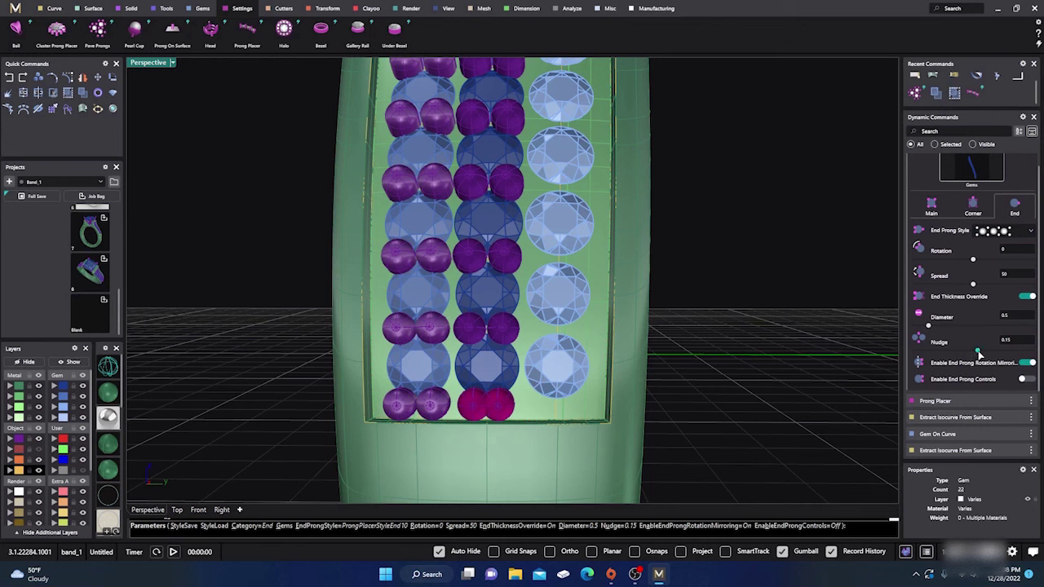
{"action": "left_click_drag", "start_coordinate": [978, 351], "coordinate": [977, 351]}
{"action": "left_click_drag", "start_coordinate": [979, 351], "coordinate": [977, 351]}
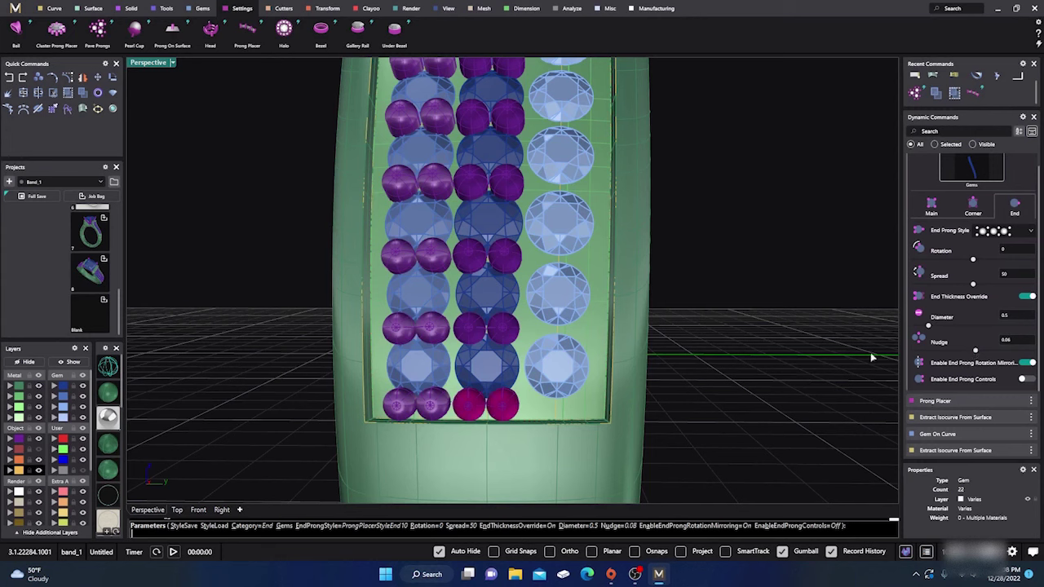
{"action": "key", "text": "Return"}
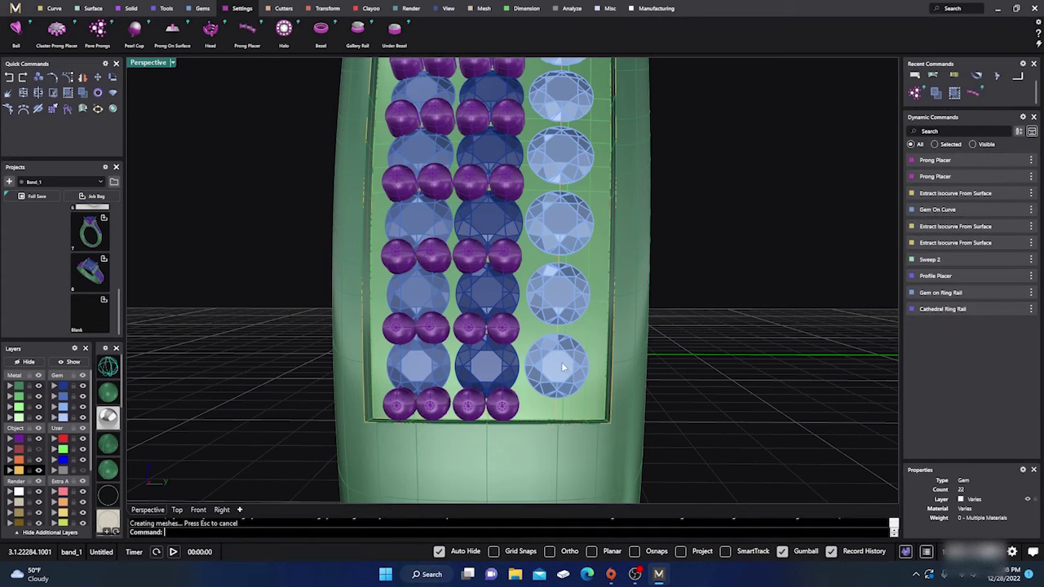
Step: Run Prong Placer on the right gem row with the prong height offset raised to 0.25 mm
{"action": "left_click", "coordinate": [562, 367]}
{"action": "key", "text": "Return"}
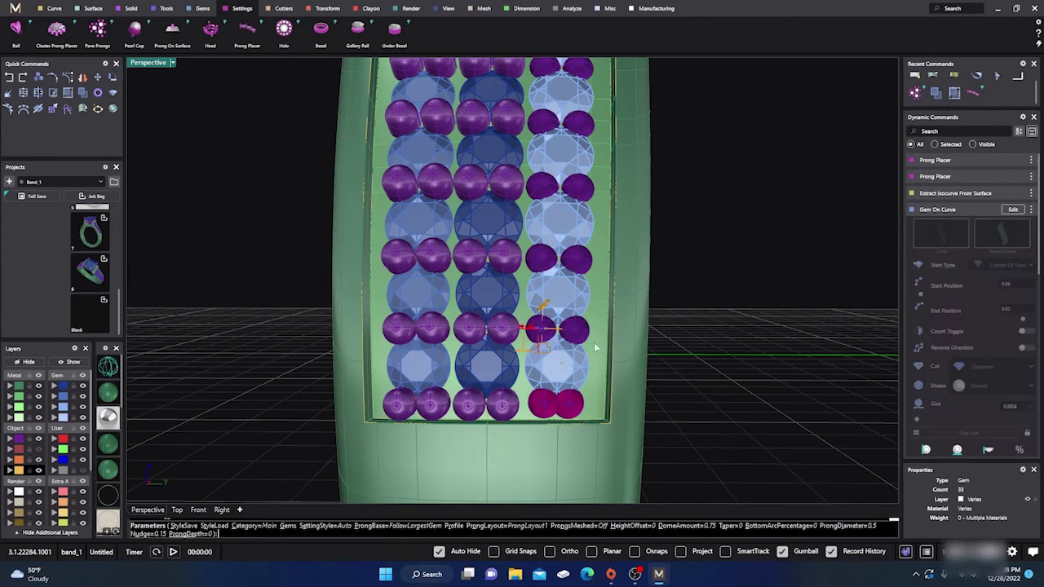
{"action": "right_click_drag", "start_coordinate": [595, 347], "coordinate": [323, 341]}
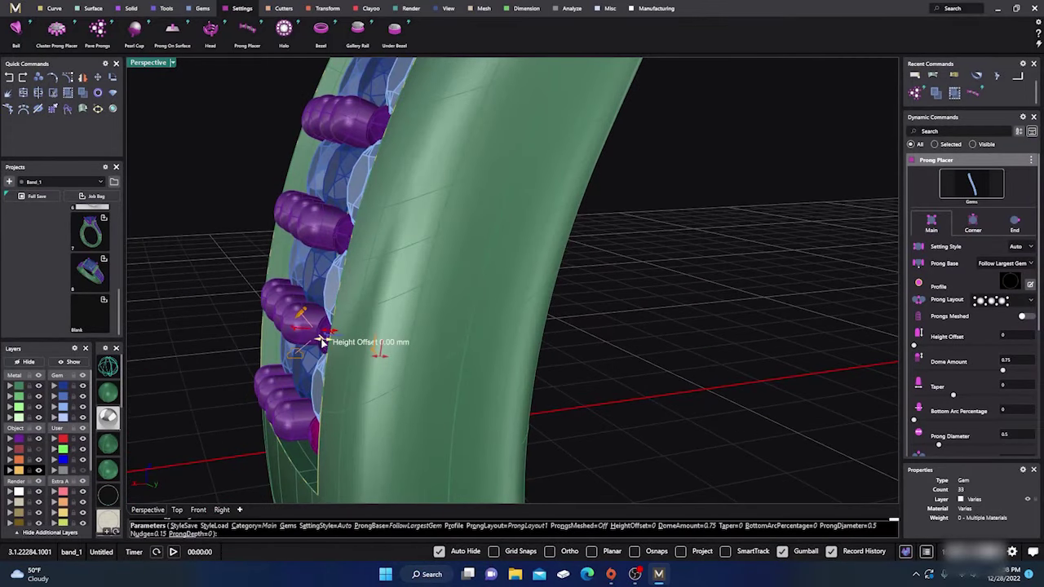
{"action": "left_click_drag", "start_coordinate": [320, 342], "coordinate": [301, 339]}
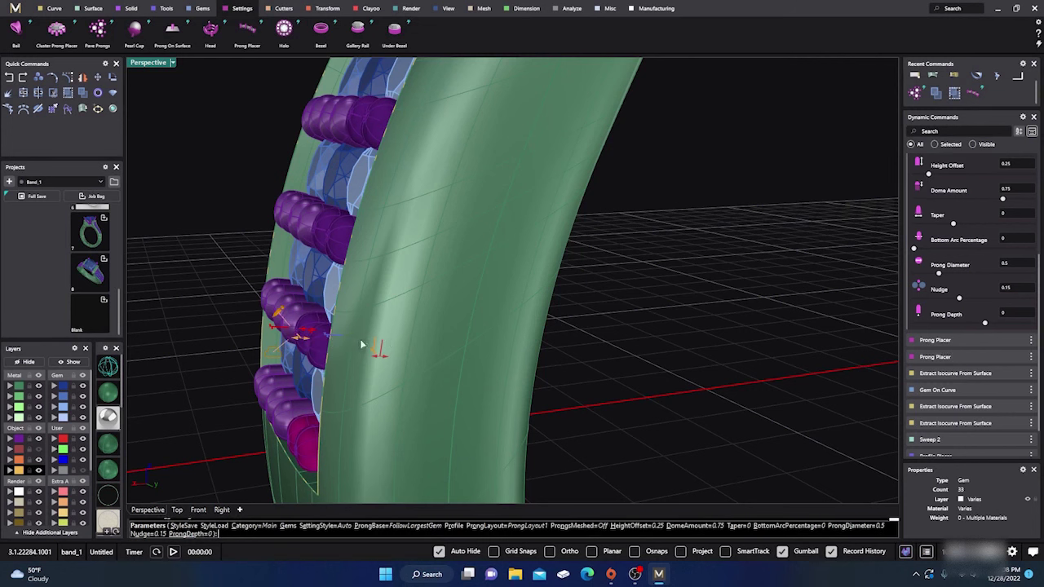
Step: Set the end prong nudge of the right row to 0.06 and accept the prongs
{"action": "scroll", "coordinate": [383, 347], "scroll_direction": "down", "scroll_amount": 8}
{"action": "right_click_drag", "start_coordinate": [396, 385], "coordinate": [535, 368]}
{"action": "scroll", "coordinate": [979, 289], "scroll_direction": "up", "scroll_amount": 4}
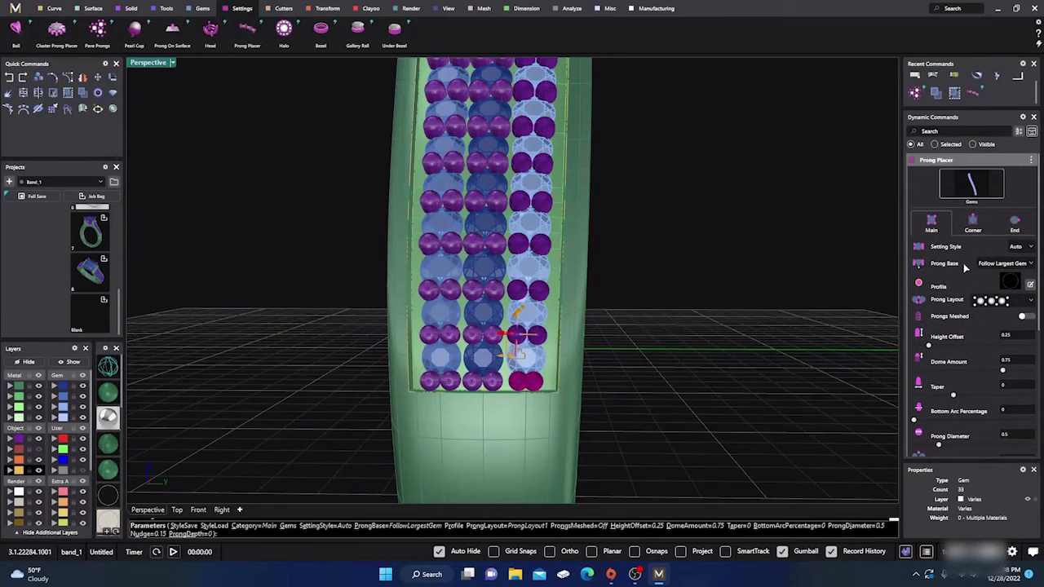
{"action": "left_click", "coordinate": [1020, 223]}
{"action": "scroll", "coordinate": [962, 286], "scroll_direction": "down", "scroll_amount": 3}
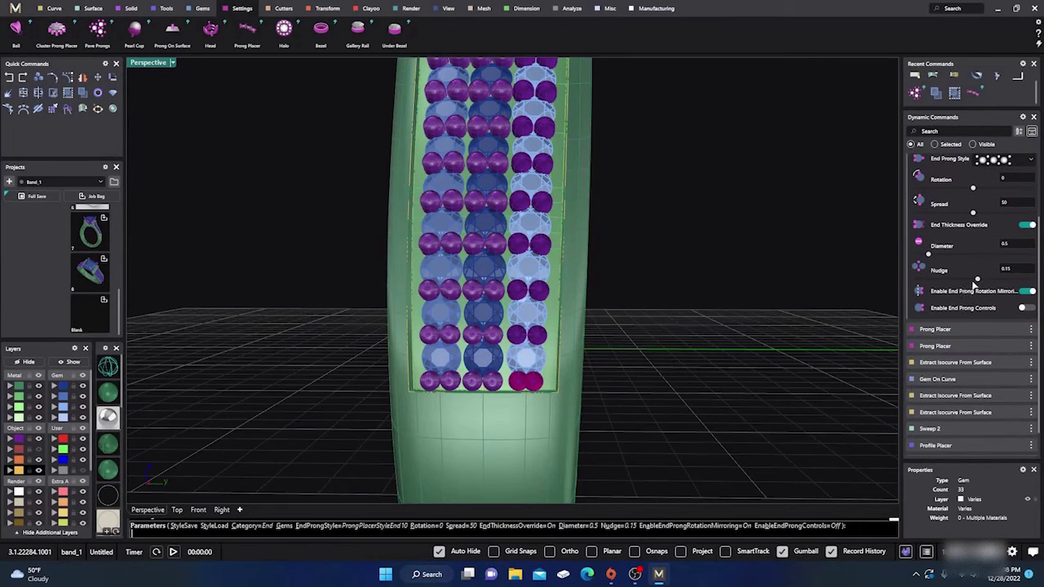
{"action": "left_click_drag", "start_coordinate": [978, 280], "coordinate": [975, 281]}
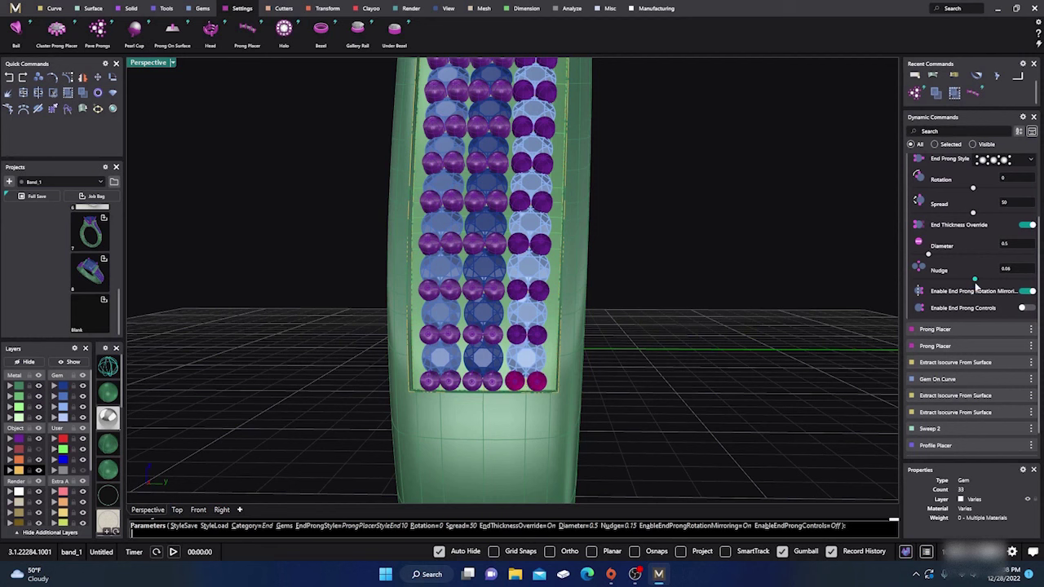
{"action": "right_click", "coordinate": [630, 373]}
Step: Examine the end face of the half band at the base of the ring
{"action": "scroll", "coordinate": [630, 373], "scroll_direction": "down", "scroll_amount": 4}
{"action": "right_click_drag", "start_coordinate": [631, 373], "coordinate": [651, 408]}
{"action": "scroll", "coordinate": [462, 400], "scroll_direction": "down", "scroll_amount": 8}
{"action": "right_click_drag", "start_coordinate": [440, 406], "coordinate": [623, 401]}
{"action": "scroll", "coordinate": [487, 428], "scroll_direction": "down", "scroll_amount": 2}
{"action": "scroll", "coordinate": [487, 436], "scroll_direction": "up", "scroll_amount": 5}
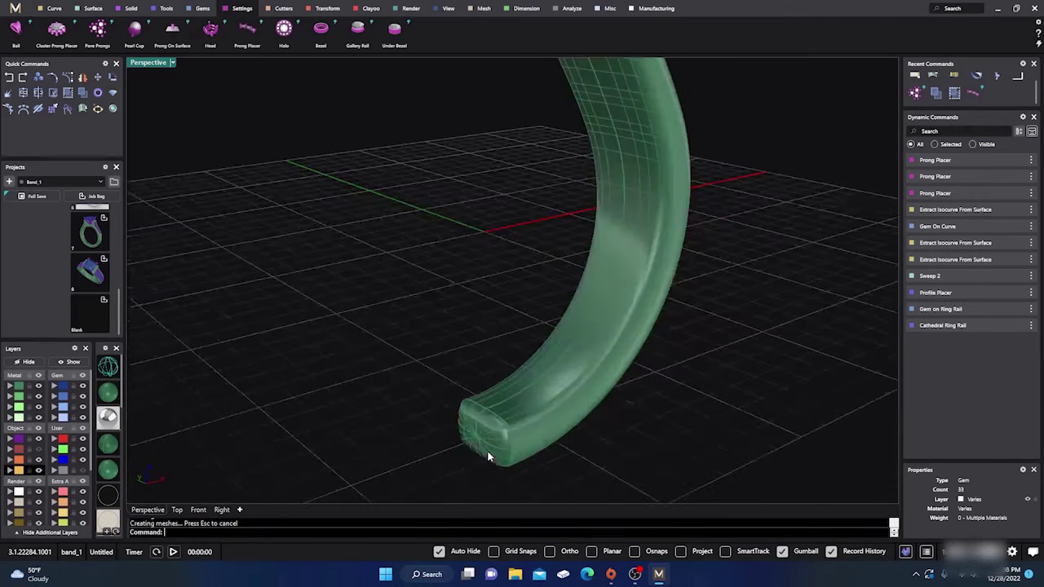
Step: Explode the half shank and delete the domed cap surfaces closing its lower end
{"action": "scroll", "coordinate": [492, 449], "scroll_direction": "down", "scroll_amount": 3}
{"action": "scroll", "coordinate": [493, 451], "scroll_direction": "up", "scroll_amount": 3}
{"action": "left_click", "coordinate": [521, 422]}
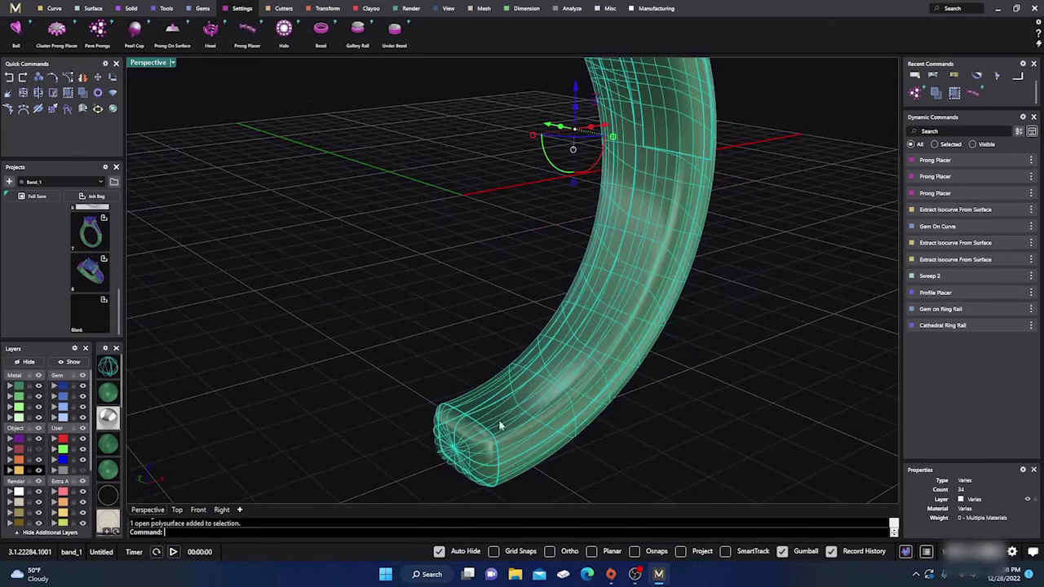
{"action": "left_click", "coordinate": [8, 93]}
{"action": "left_click", "coordinate": [258, 272]}
{"action": "left_click_drag", "start_coordinate": [373, 356], "coordinate": [529, 494]}
{"action": "key", "text": "Delete"}
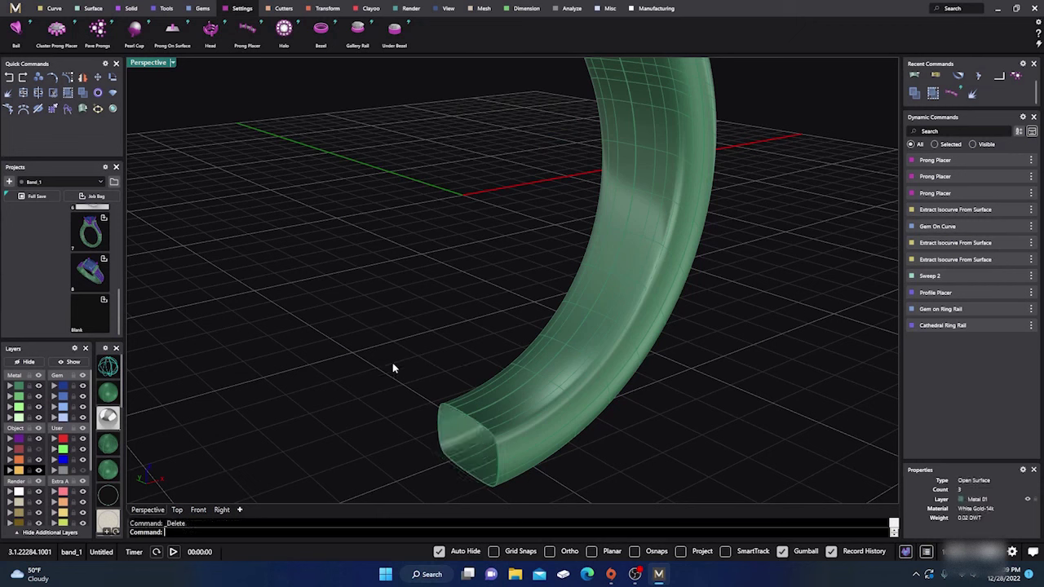
Step: Join all the shank surfaces on the Metal 01 layer, accepting the break in history
{"action": "left_click", "coordinate": [18, 387]}
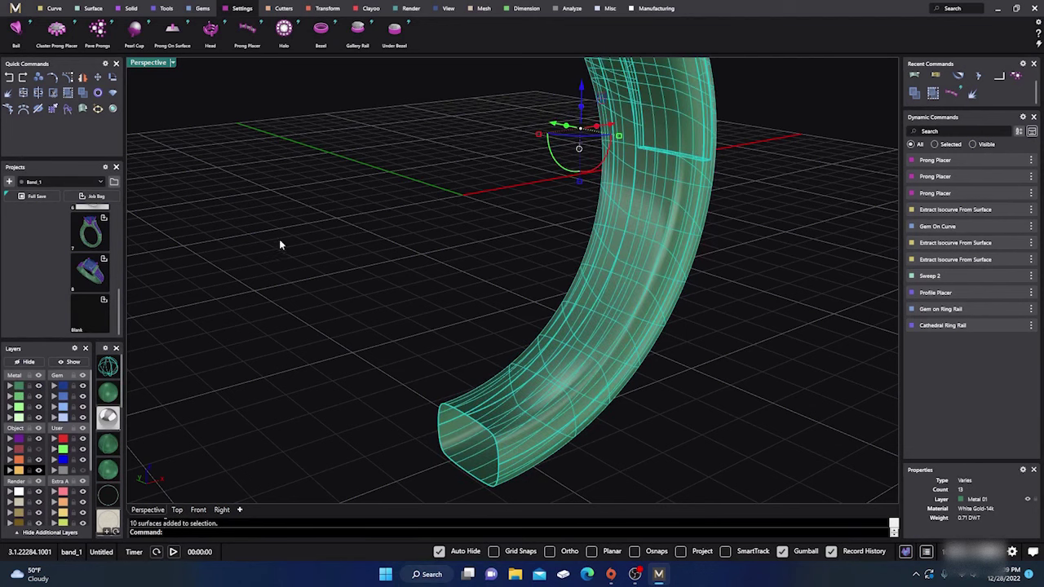
{"action": "right_click_drag", "start_coordinate": [499, 150], "coordinate": [287, 233]}
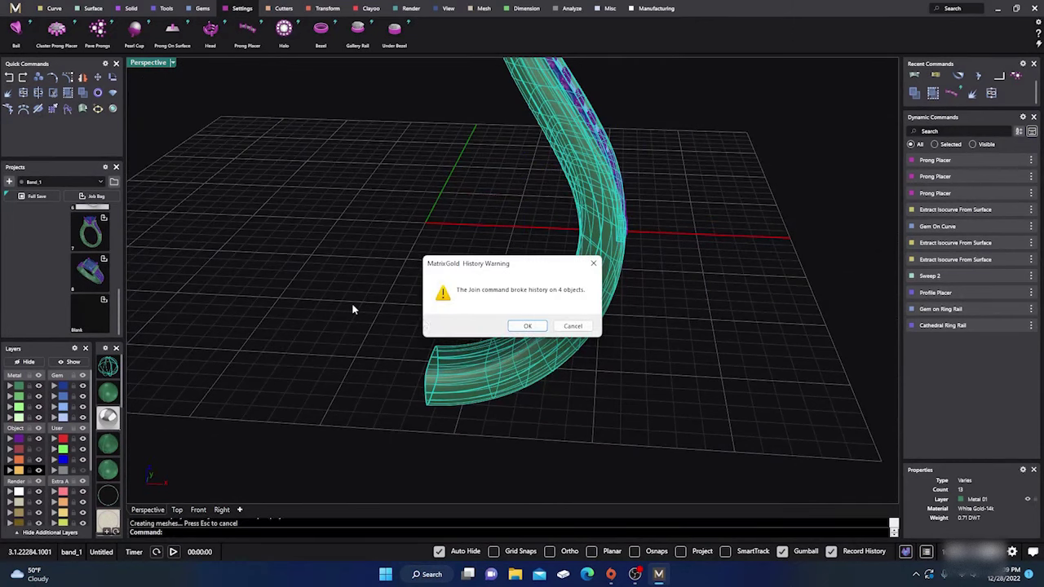
{"action": "left_click", "coordinate": [533, 326]}
Step: Join the lighter green recess surface beneath the pavé gems to the half shank
{"action": "mouse_move", "coordinate": [436, 303]}
{"action": "right_mouse_down"}
{"action": "mouse_move", "coordinate": [322, 318]}
{"action": "mouse_move", "coordinate": [445, 364]}
{"action": "mouse_move", "coordinate": [474, 356]}
{"action": "mouse_move", "coordinate": [396, 343]}
{"action": "right_mouse_up"}
{"action": "scroll", "coordinate": [451, 232], "scroll_direction": "up", "scroll_amount": 6}
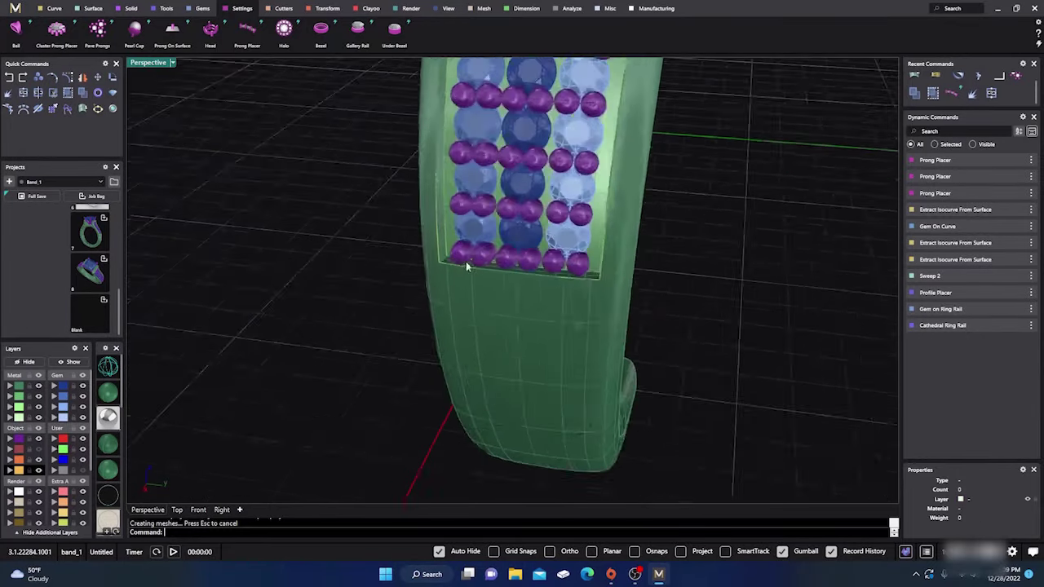
{"action": "left_click", "coordinate": [452, 221]}
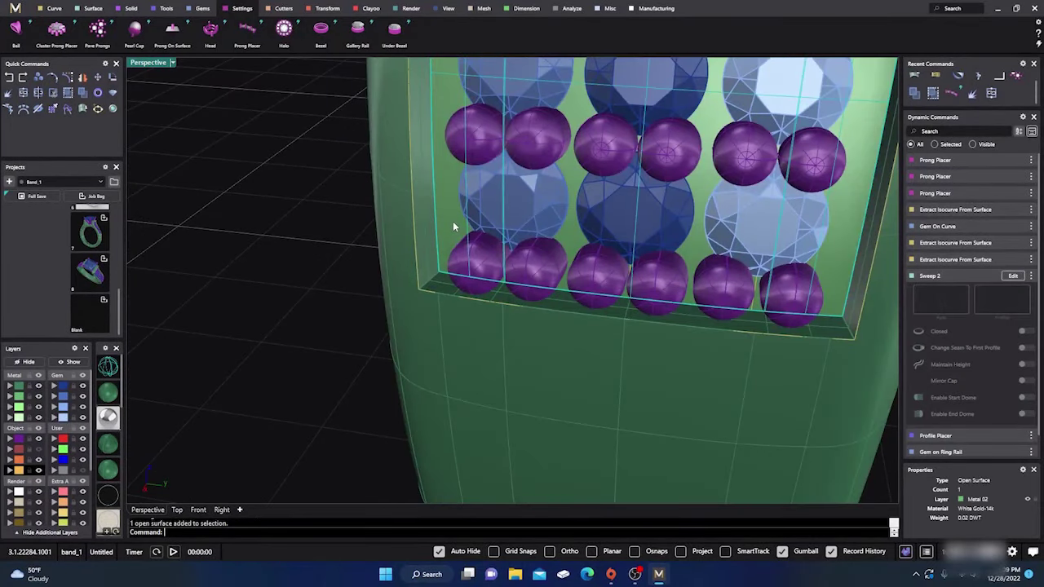
{"action": "left_click", "coordinate": [471, 344], "text": "shift"}
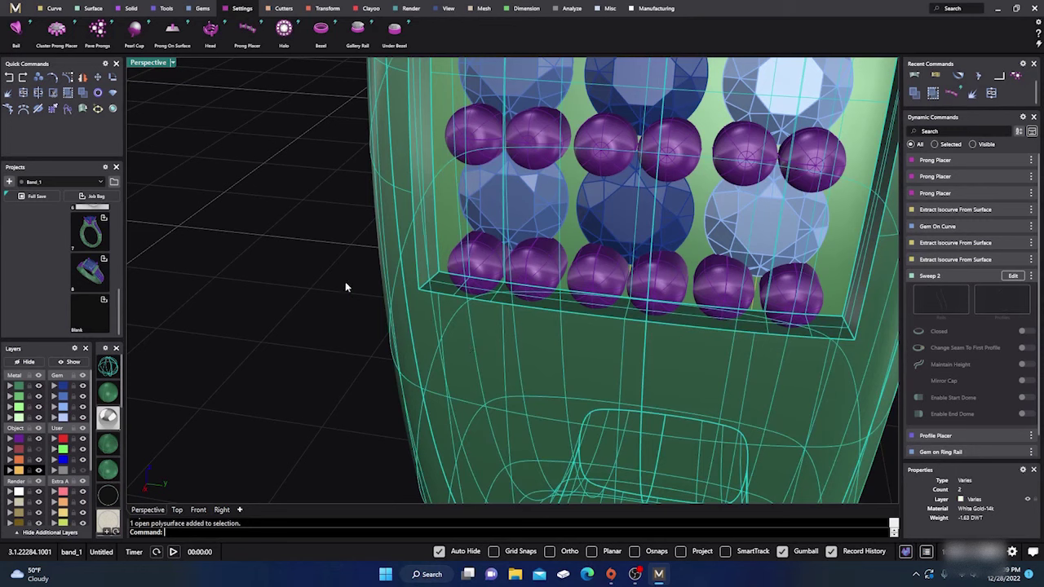
{"action": "left_click", "coordinate": [23, 94]}
{"action": "left_click", "coordinate": [245, 284]}
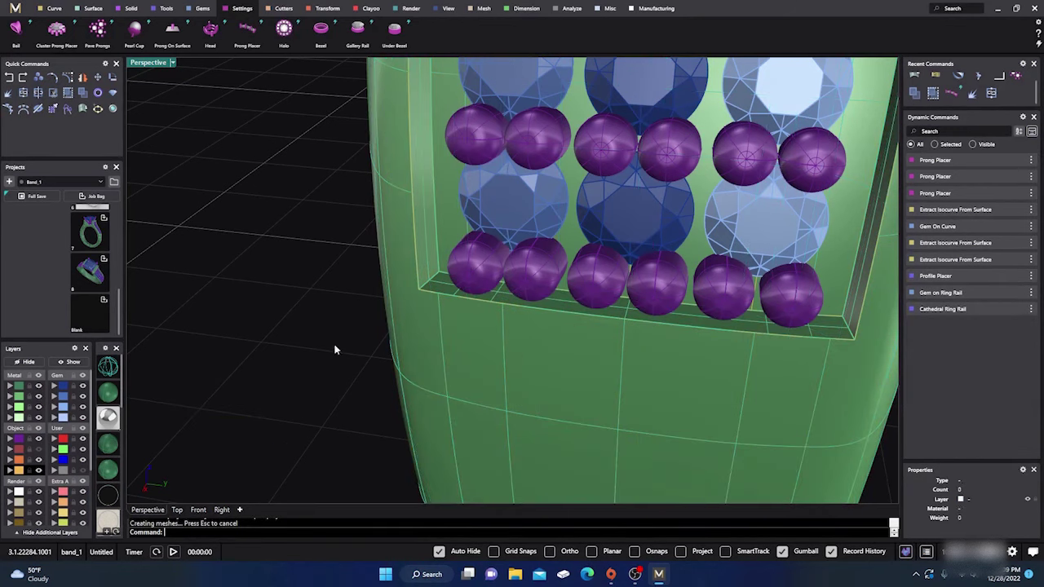
Step: Move the joined half shank to the Metal 01 layer
{"action": "left_click", "coordinate": [425, 389]}
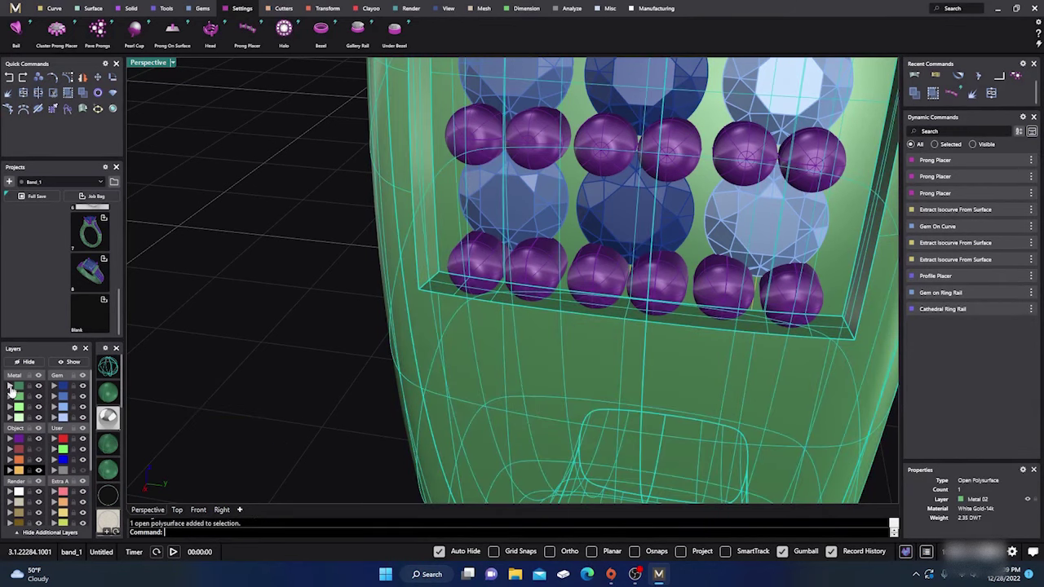
{"action": "left_click", "coordinate": [9, 386]}
{"action": "scroll", "coordinate": [301, 346], "scroll_direction": "down", "scroll_amount": 12}
{"action": "left_click", "coordinate": [566, 414]}
Step: Mirror a copy of the half shank across the ring's vertical centre plane, starting the mirror plane at 0,0,0
{"action": "right_click_drag", "start_coordinate": [618, 420], "coordinate": [466, 397]}
{"action": "left_click", "coordinate": [451, 355]}
{"action": "scroll", "coordinate": [337, 399], "scroll_direction": "down", "scroll_amount": 3}
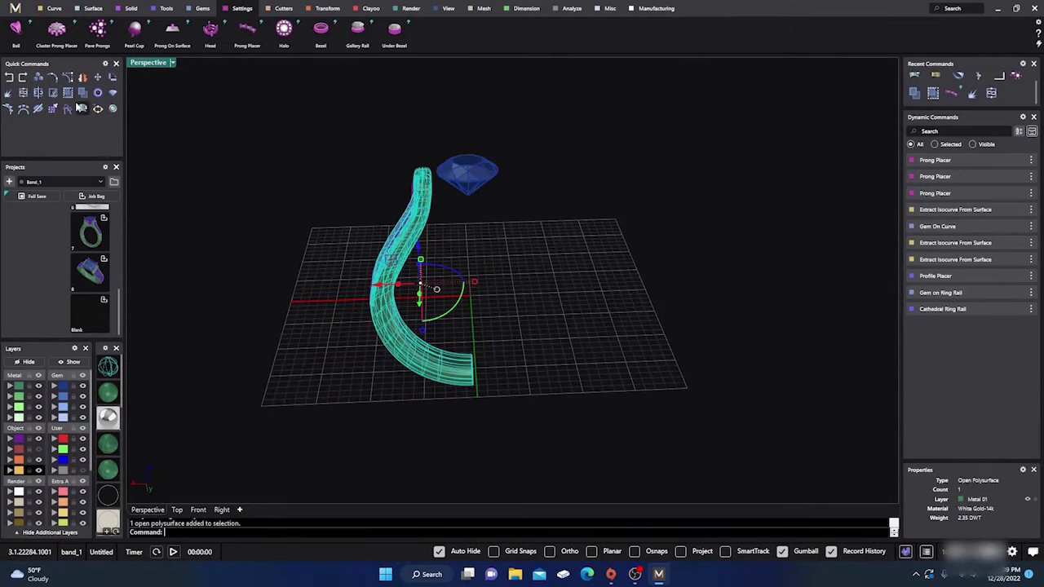
{"action": "left_click", "coordinate": [82, 77]}
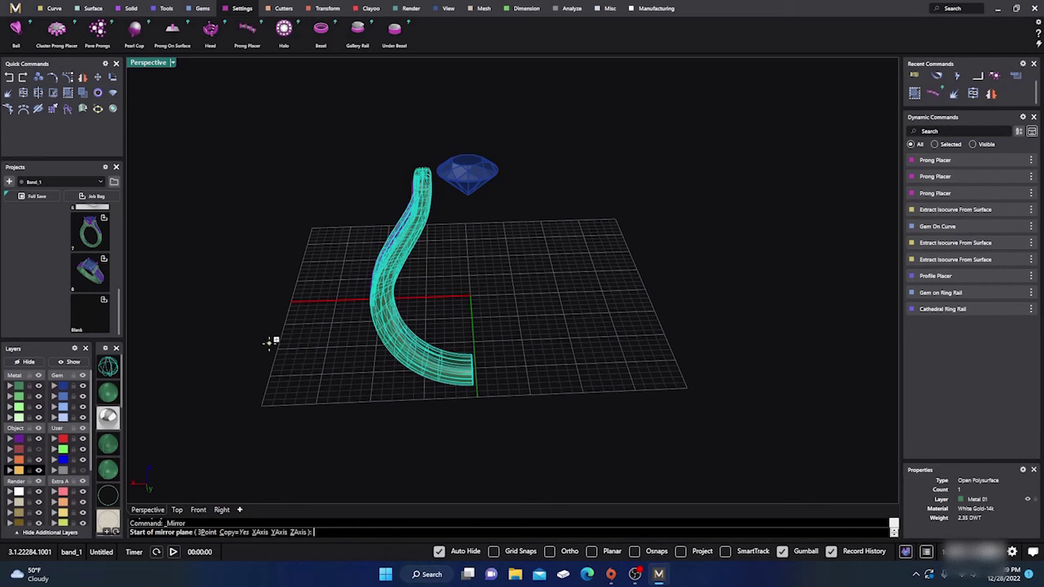
{"action": "type", "text": "0,0,0"}
{"action": "key", "text": "Return"}
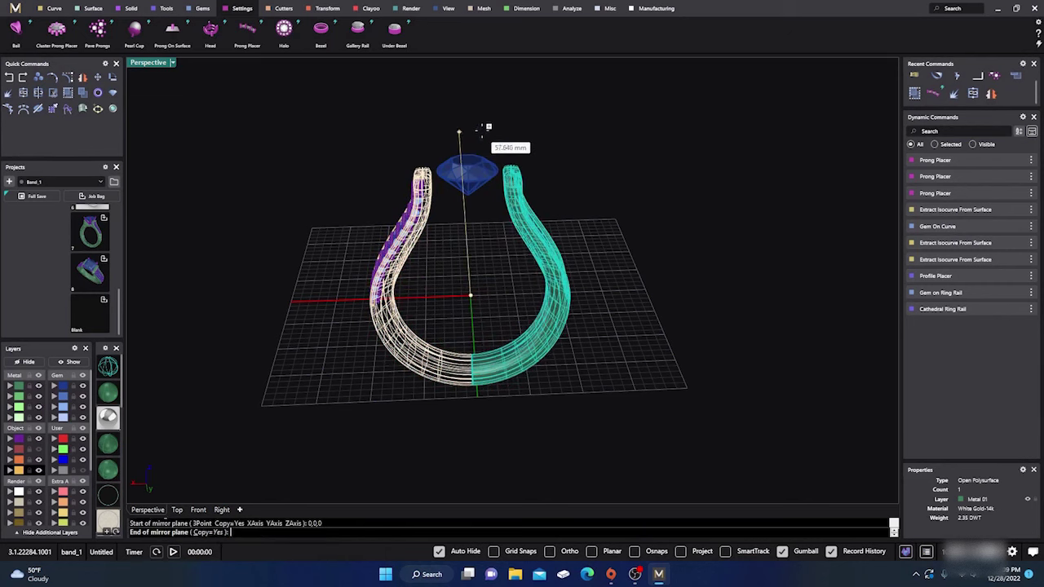
{"action": "left_click", "coordinate": [465, 118]}
{"action": "key", "text": "Escape"}
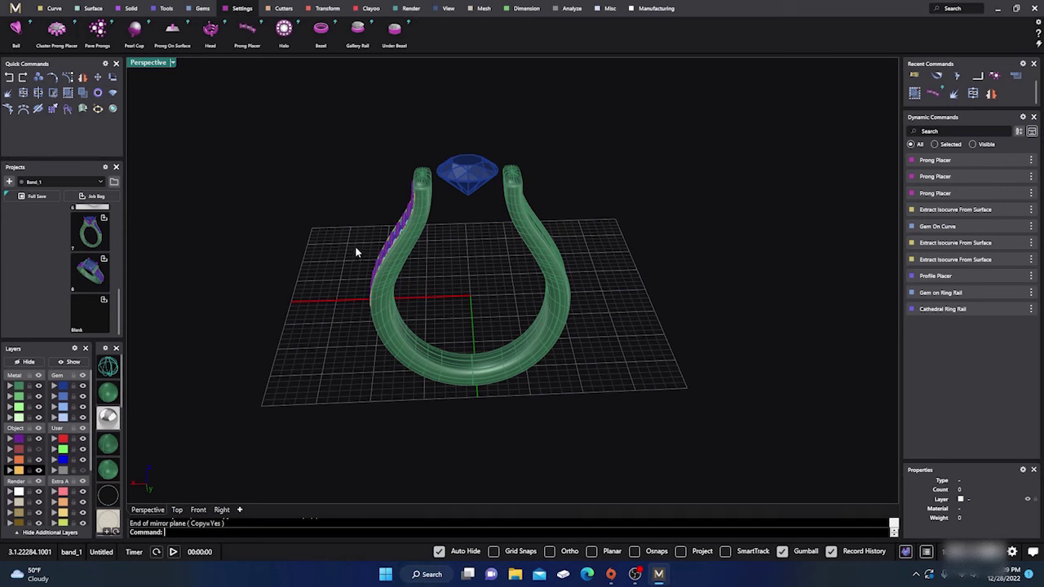
Step: Mirror copies of all the gems and prongs onto the opposite shoulder, starting the mirror plane at the origin
{"action": "right_click_drag", "start_coordinate": [356, 248], "coordinate": [410, 278]}
{"action": "scroll", "coordinate": [409, 278], "scroll_direction": "up", "scroll_amount": 6}
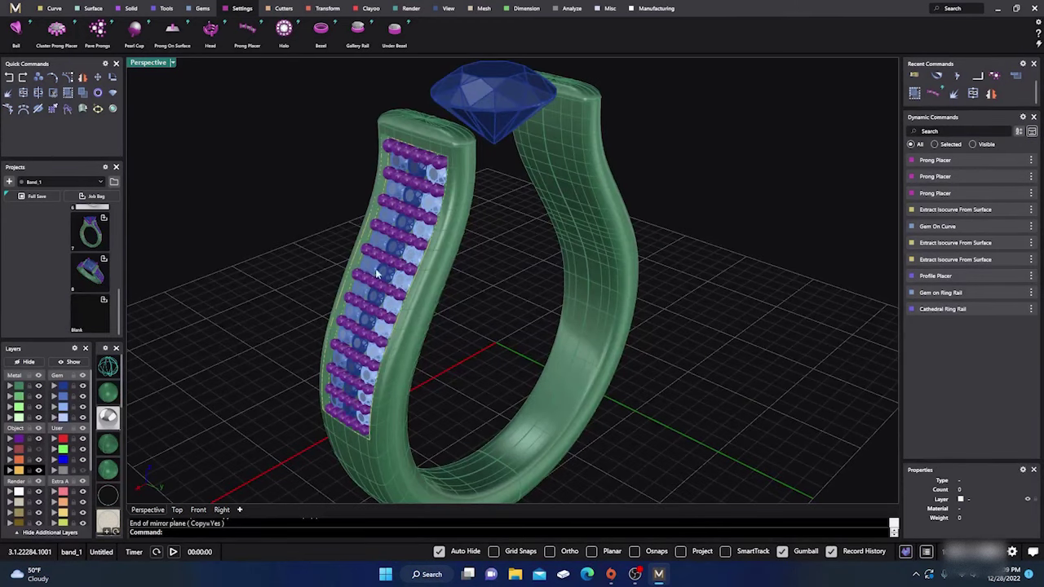
{"action": "left_click", "coordinate": [63, 387]}
{"action": "left_click", "coordinate": [63, 397]}
{"action": "left_click", "coordinate": [62, 408]}
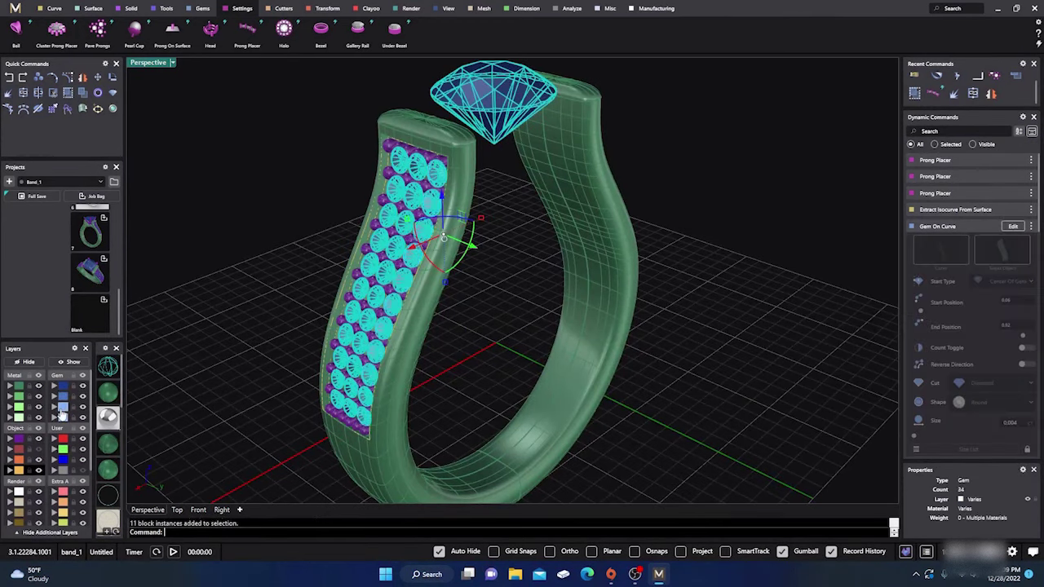
{"action": "left_click", "coordinate": [19, 439]}
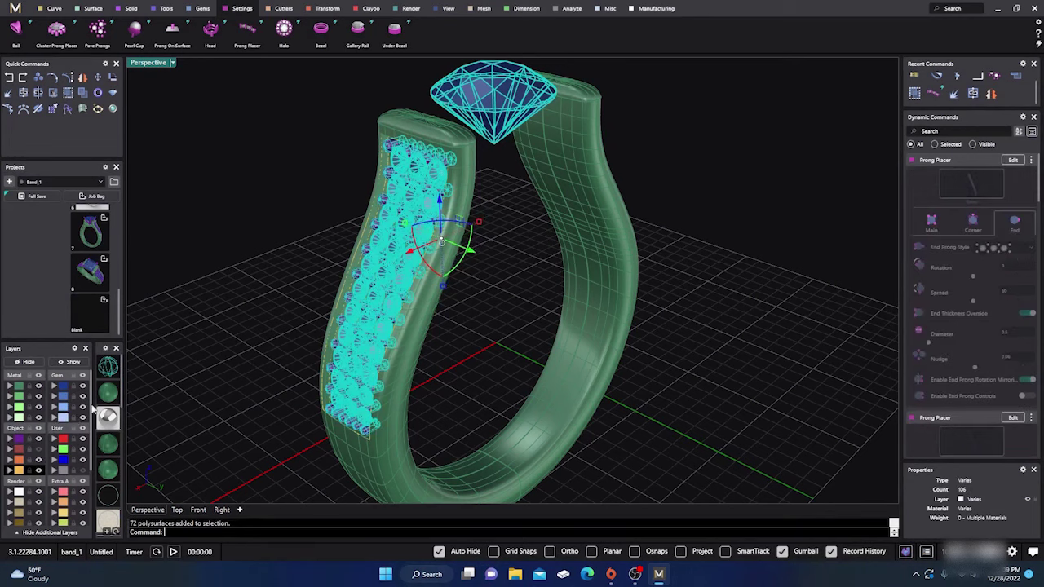
{"action": "left_click", "coordinate": [82, 77]}
{"action": "scroll", "coordinate": [285, 251], "scroll_direction": "down", "scroll_amount": 3}
{"action": "right_click_drag", "start_coordinate": [376, 403], "coordinate": [315, 395]}
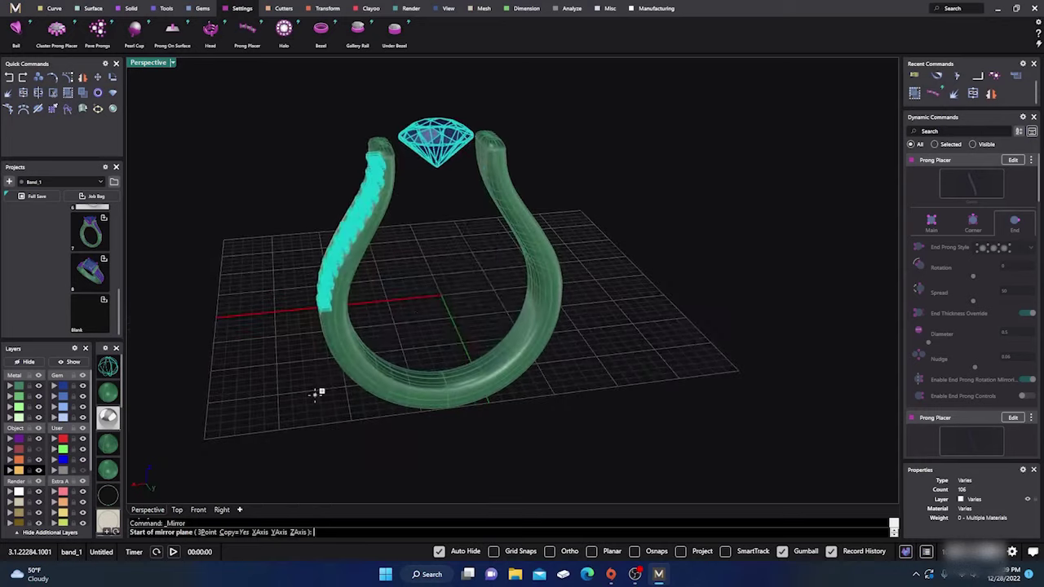
{"action": "type", "text": "0"}
{"action": "key", "text": "Return"}
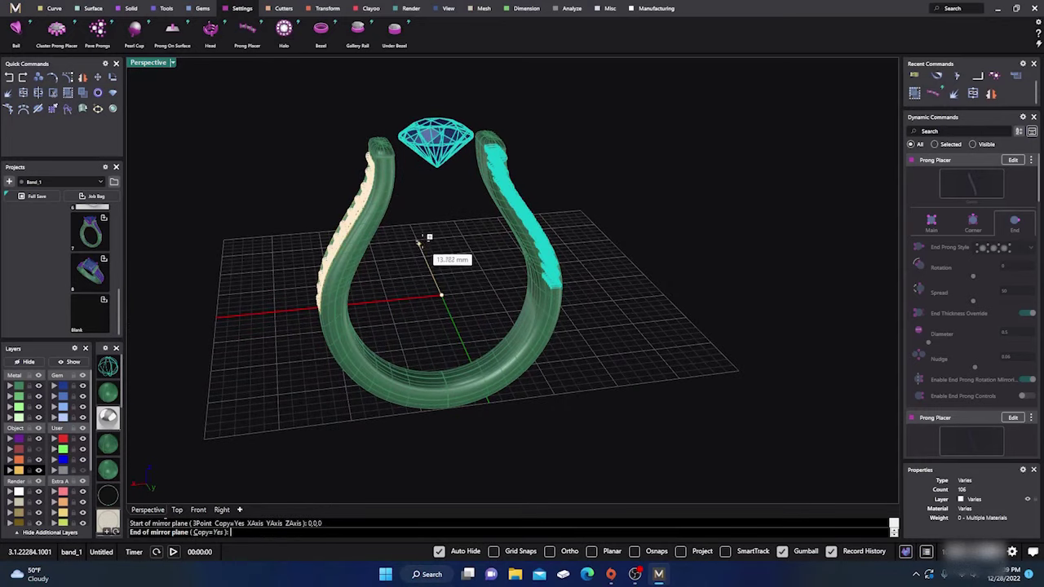
{"action": "left_click", "coordinate": [423, 241]}
{"action": "left_click", "coordinate": [455, 274]}
Step: Join the two shank halves into one polysurface, accept the break in history, and check the joined object's type
{"action": "right_click_drag", "start_coordinate": [475, 319], "coordinate": [345, 319]}
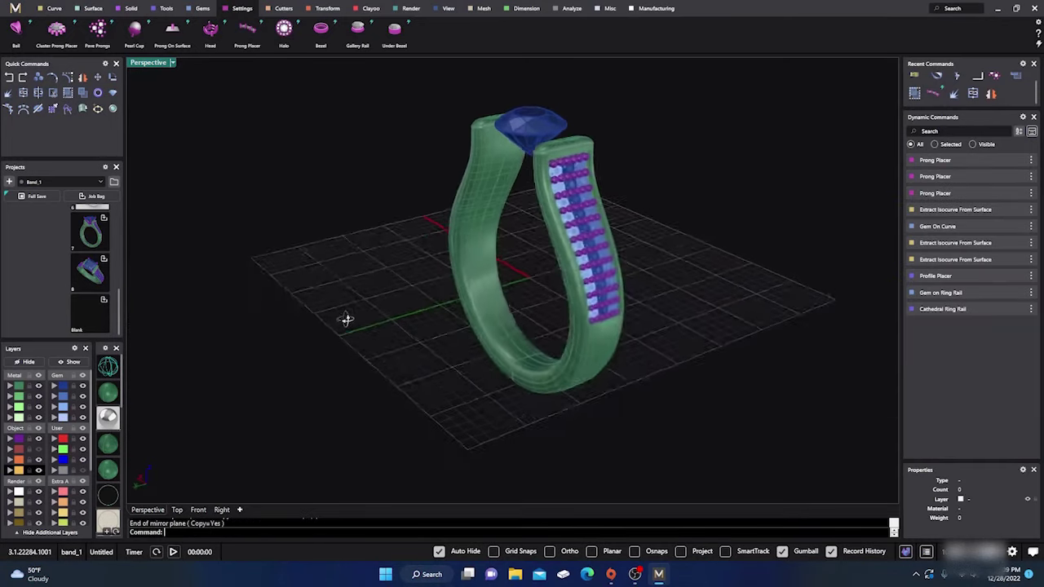
{"action": "scroll", "coordinate": [620, 269], "scroll_direction": "up", "scroll_amount": 5}
{"action": "right_click_drag", "start_coordinate": [587, 277], "coordinate": [576, 314]}
{"action": "scroll", "coordinate": [559, 326], "scroll_direction": "down", "scroll_amount": 6}
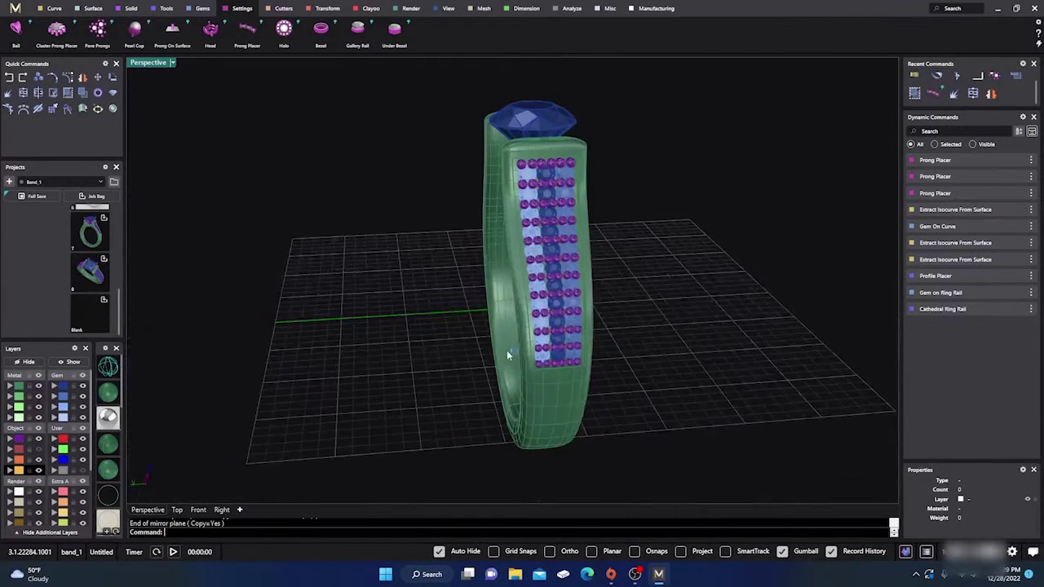
{"action": "right_click_drag", "start_coordinate": [507, 352], "coordinate": [601, 378]}
{"action": "left_click", "coordinate": [513, 407]}
{"action": "left_click", "coordinate": [405, 356], "text": "shift"}
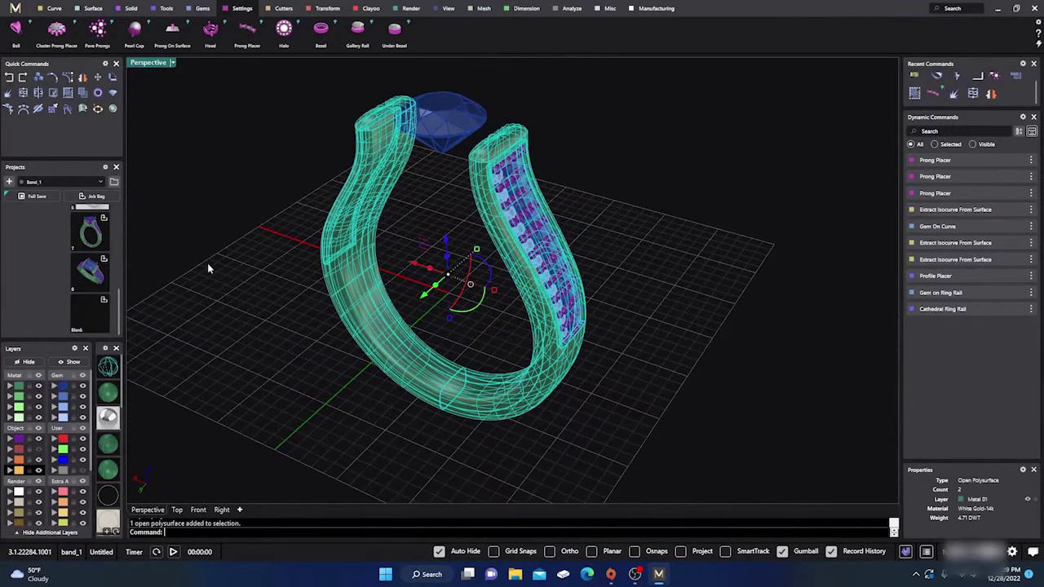
{"action": "left_click", "coordinate": [24, 94]}
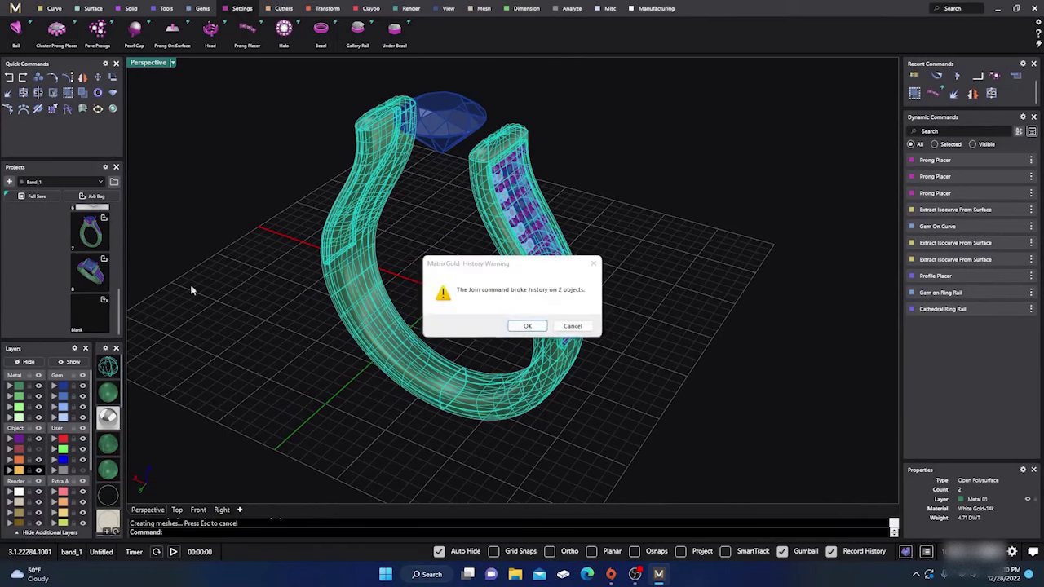
{"action": "left_click", "coordinate": [528, 327]}
{"action": "left_click", "coordinate": [368, 404]}
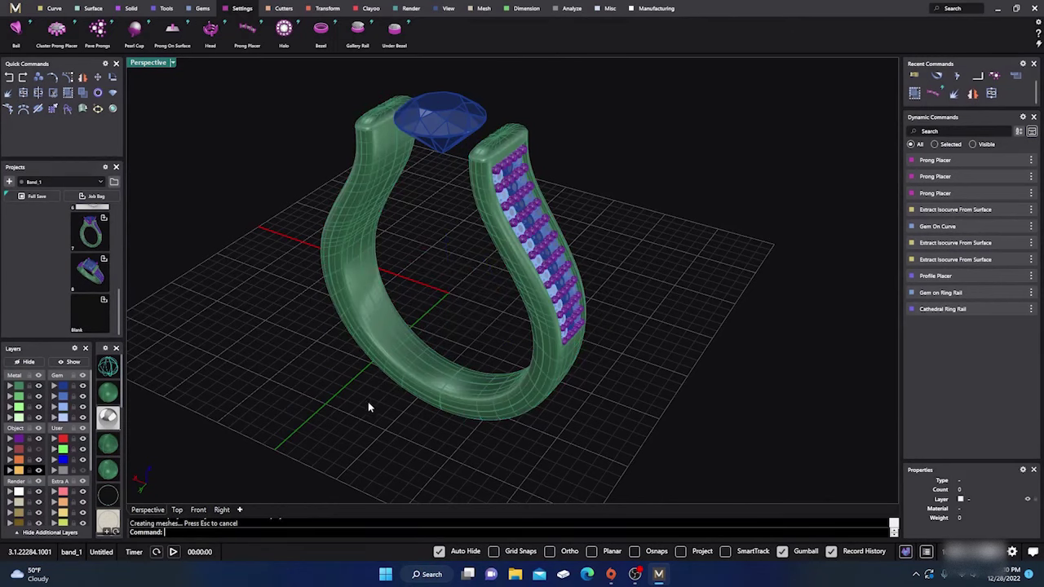
{"action": "left_click", "coordinate": [397, 389]}
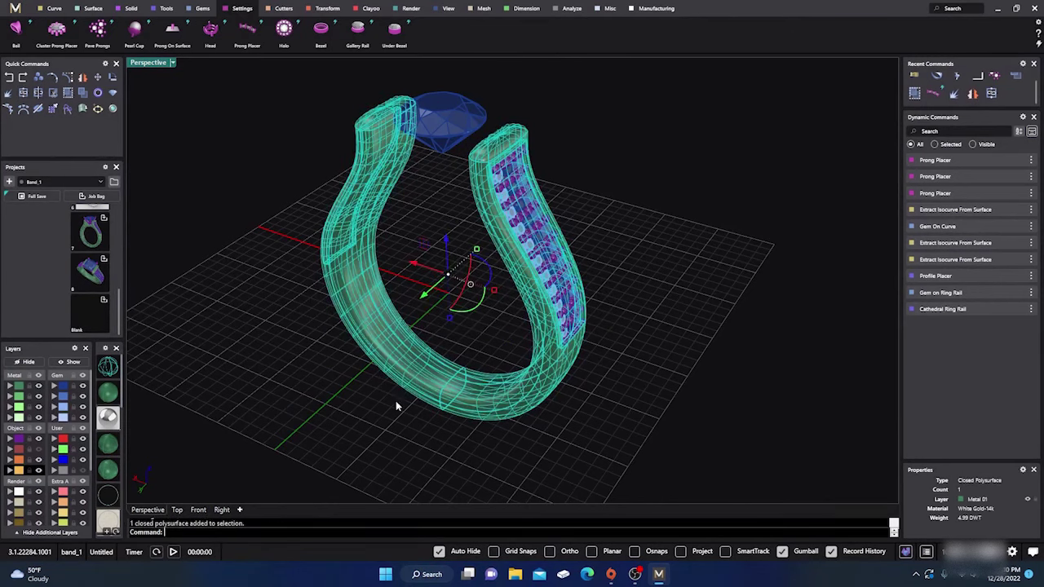
{"action": "left_click", "coordinate": [372, 438]}
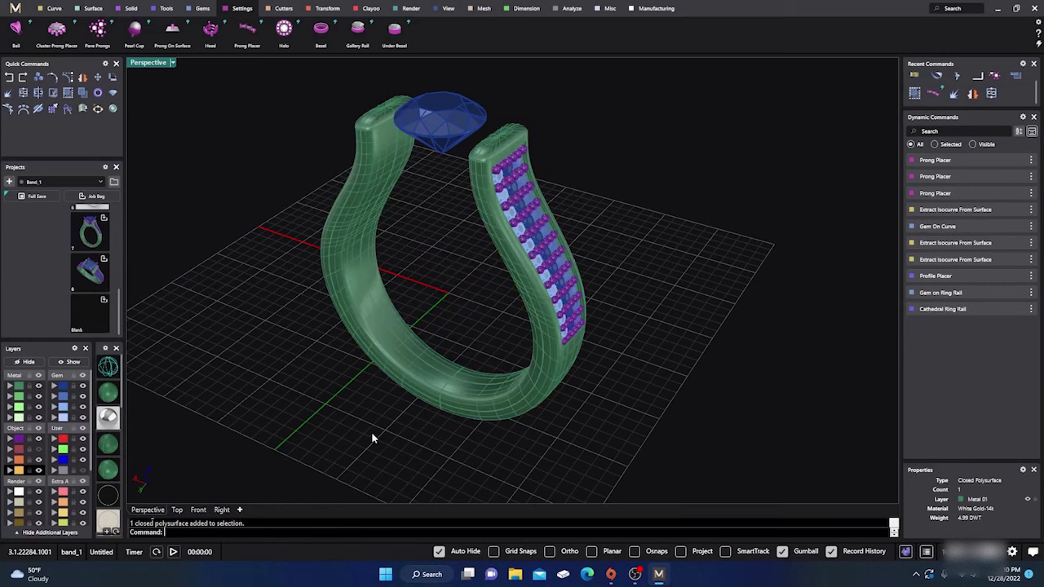
Step: Show the Finger layer and place shank profile 02 on its upper curve with Profile Placer
{"action": "left_click", "coordinate": [37, 451]}
{"action": "right_click_drag", "start_coordinate": [290, 401], "coordinate": [341, 393]}
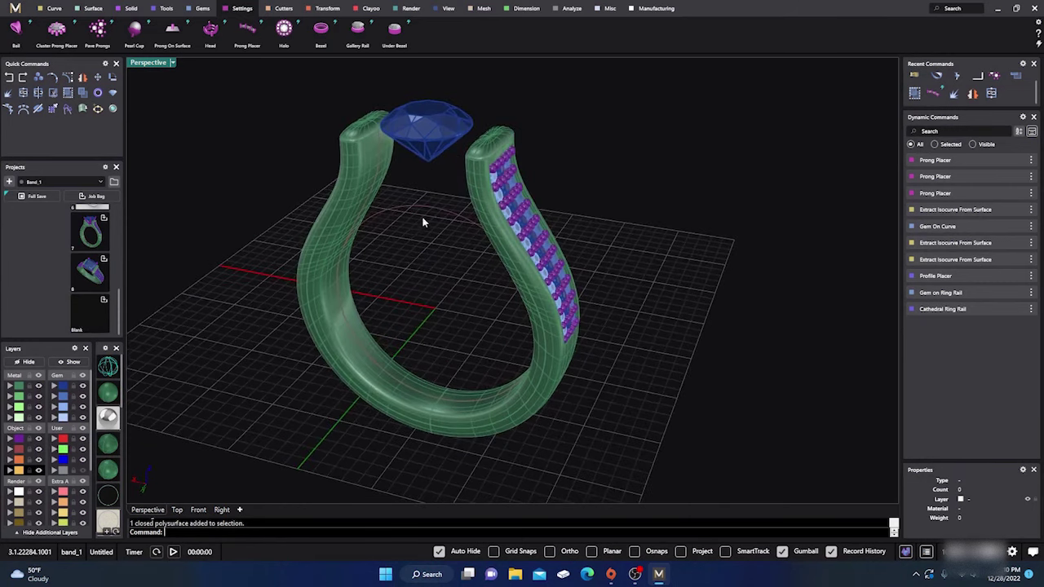
{"action": "left_click", "coordinate": [423, 205]}
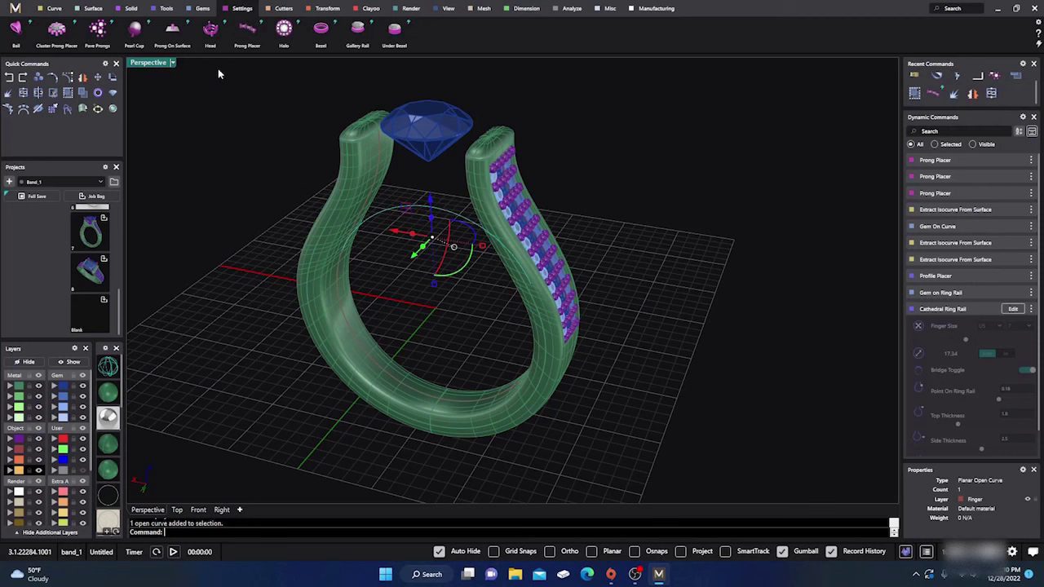
{"action": "left_click", "coordinate": [168, 9]}
{"action": "left_click", "coordinate": [279, 32]}
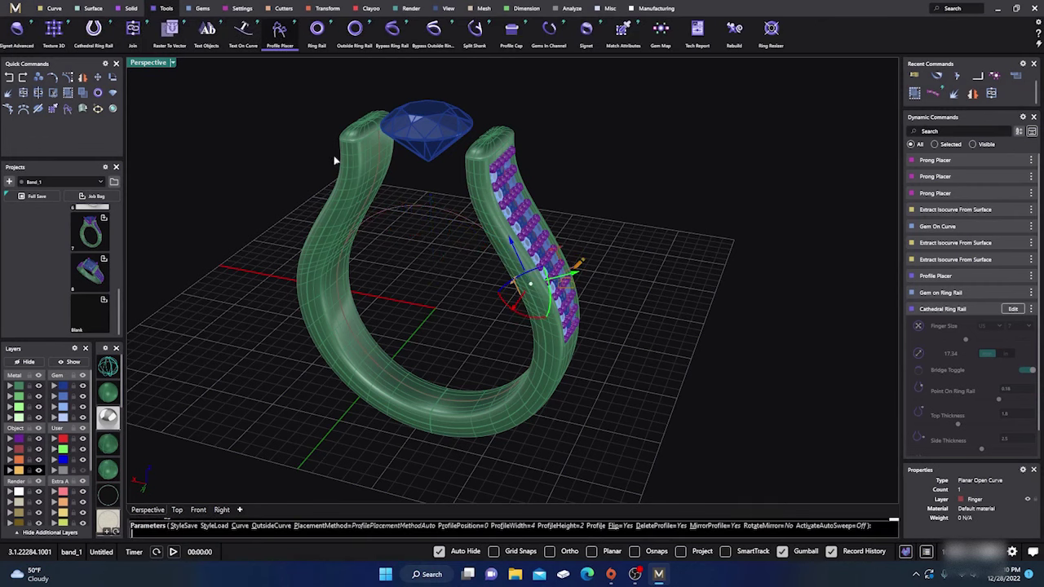
{"action": "right_click_drag", "start_coordinate": [500, 300], "coordinate": [383, 322]}
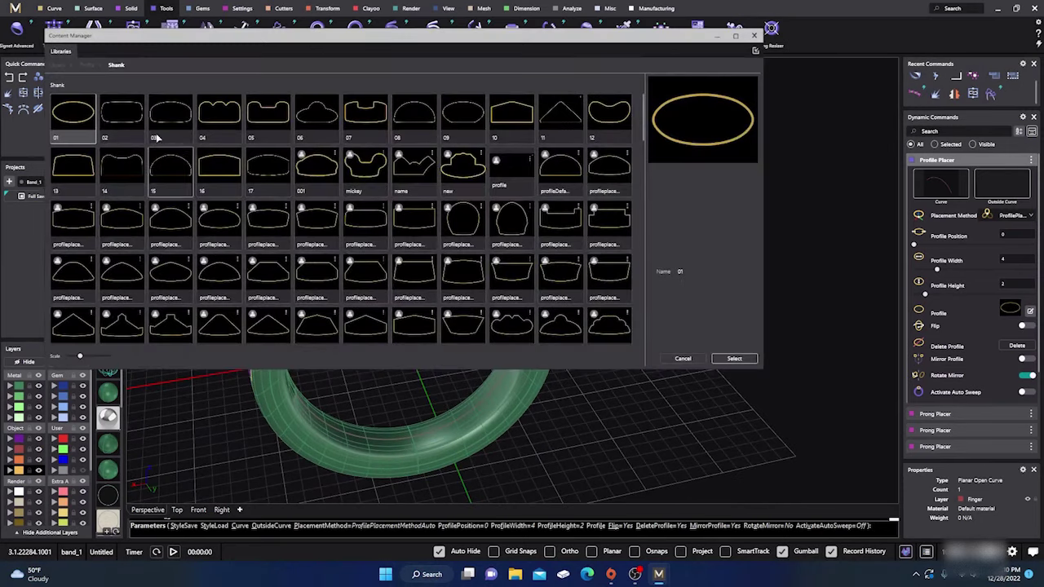
{"action": "left_click", "coordinate": [123, 116]}
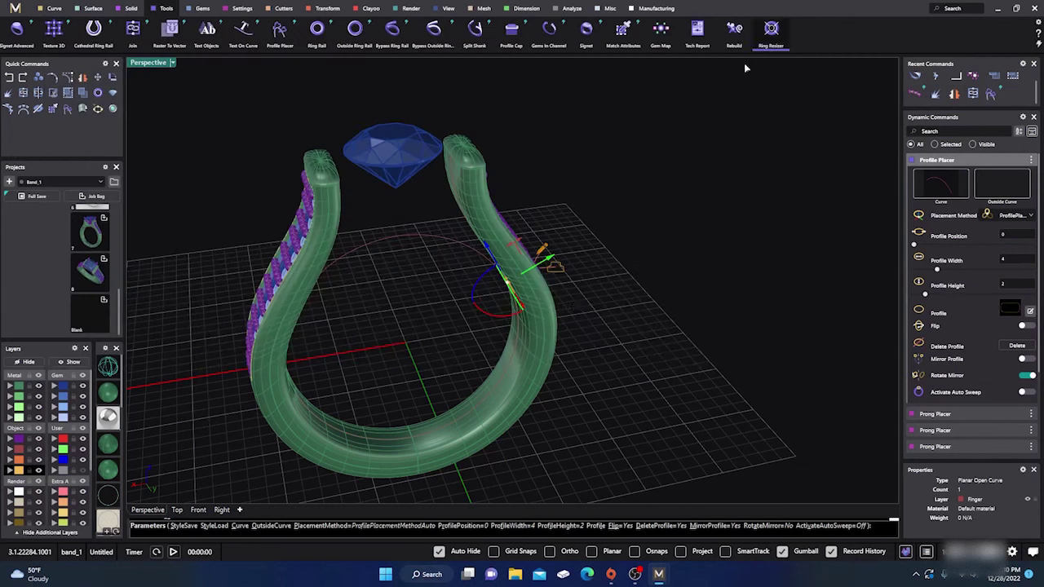
Step: Set the placed profile to 2 mm wide and 1.6 mm high, and enable Mirror Profile
{"action": "right_click_drag", "start_coordinate": [520, 344], "coordinate": [556, 331]}
{"action": "scroll", "coordinate": [507, 298], "scroll_direction": "up", "scroll_amount": 8}
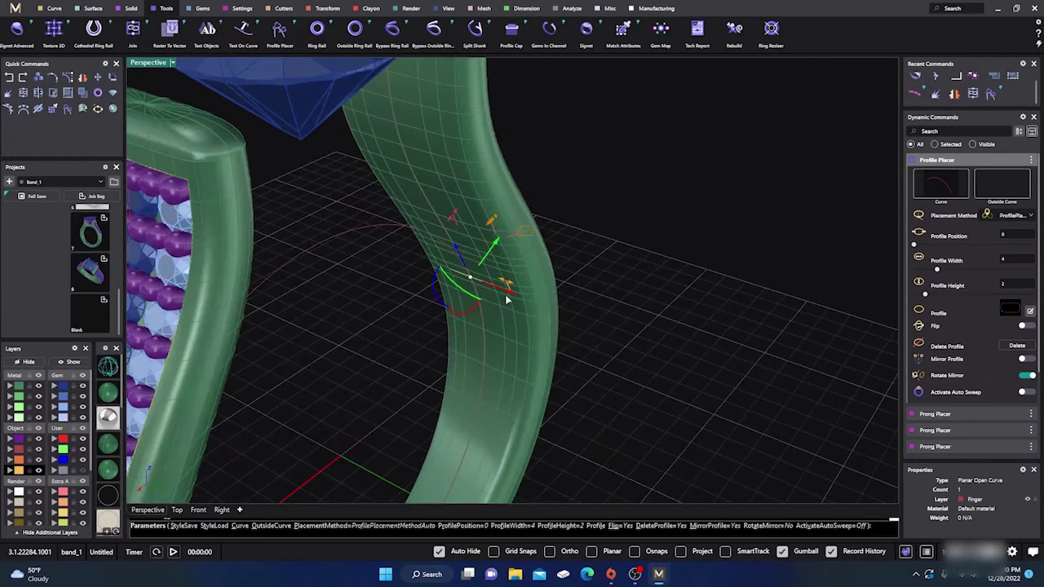
{"action": "scroll", "coordinate": [503, 296], "scroll_direction": "up", "scroll_amount": 2}
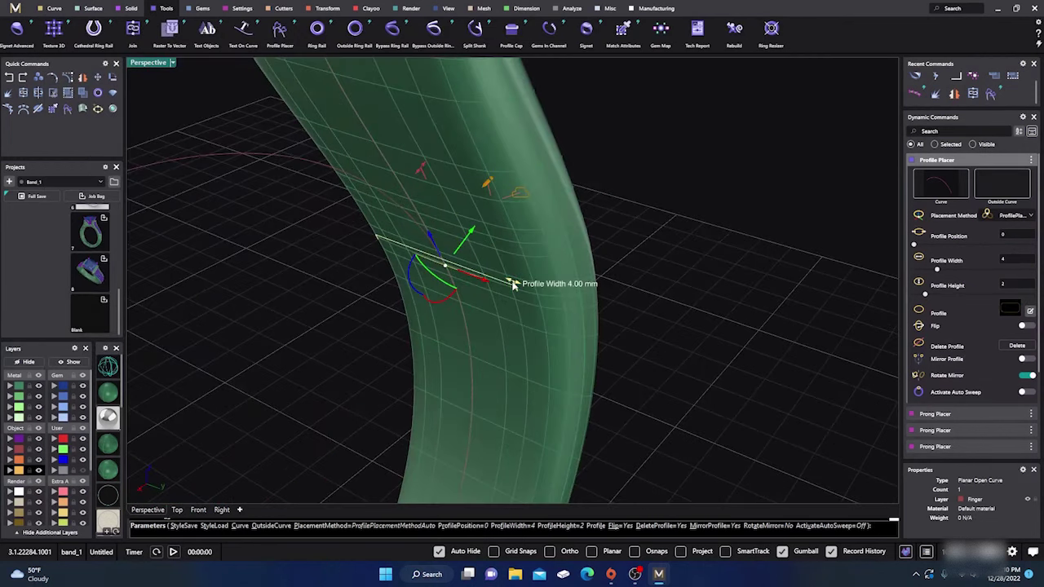
{"action": "left_click_drag", "start_coordinate": [513, 283], "coordinate": [435, 249]}
{"action": "scroll", "coordinate": [481, 333], "scroll_direction": "down", "scroll_amount": 5}
{"action": "right_click_drag", "start_coordinate": [481, 337], "coordinate": [412, 330]}
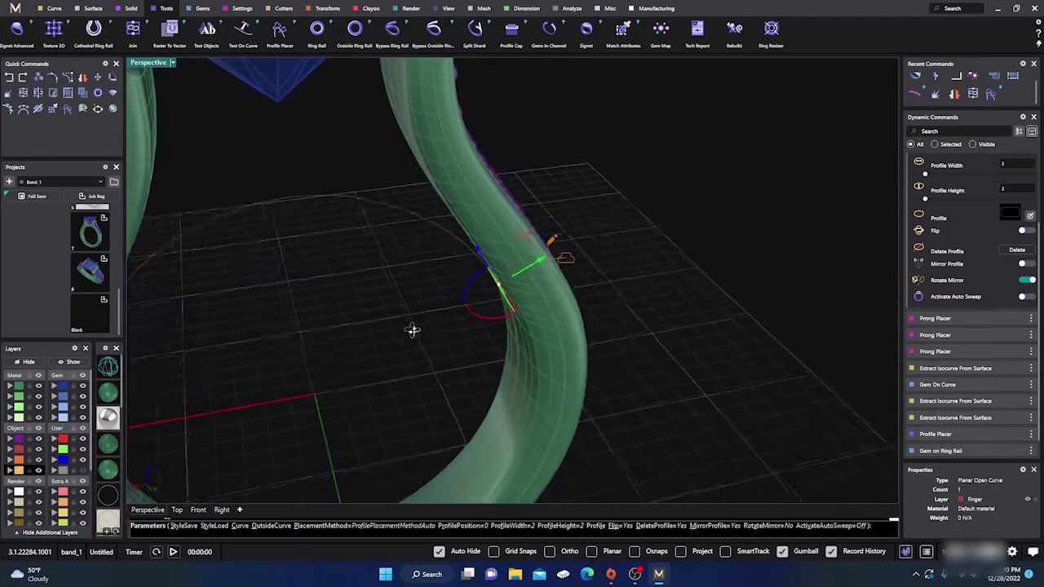
{"action": "left_click_drag", "start_coordinate": [523, 242], "coordinate": [520, 245]}
{"action": "scroll", "coordinate": [520, 245], "scroll_direction": "down", "scroll_amount": 5}
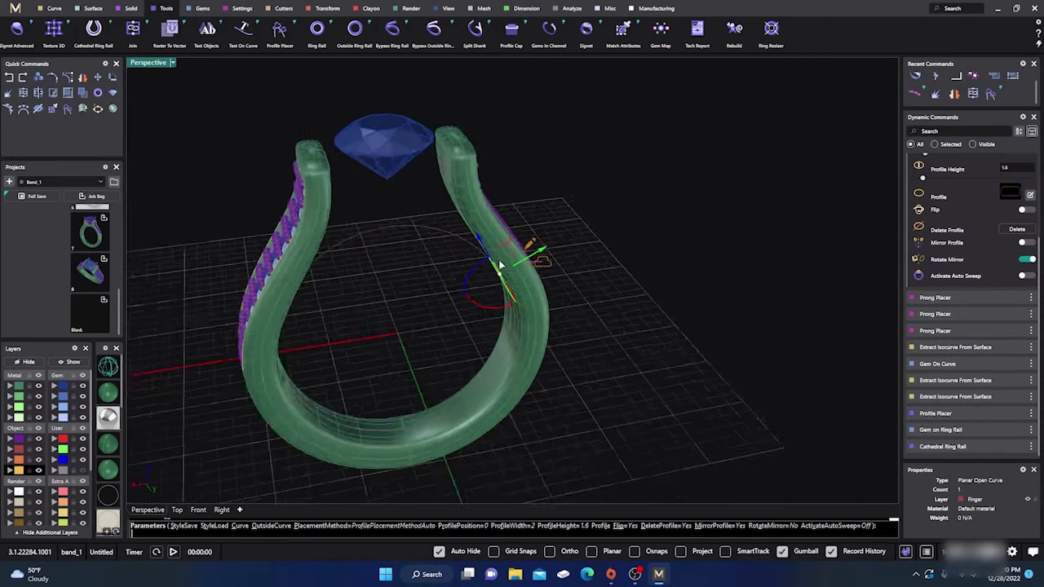
{"action": "left_click", "coordinate": [1030, 243]}
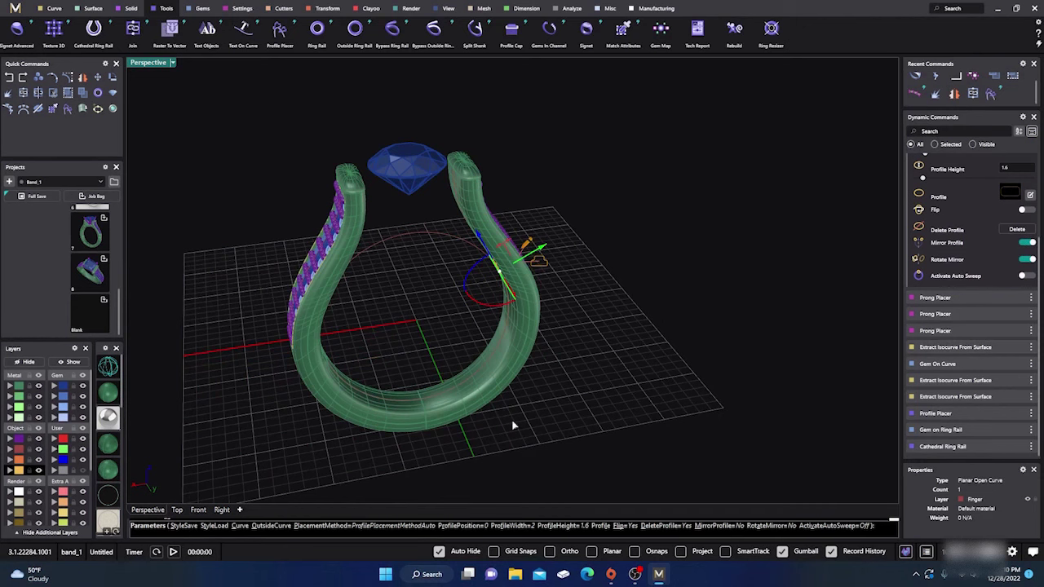
Step: Display the ring in wireframe and accept the mirrored profile placement on the finger curve
{"action": "left_click", "coordinate": [113, 367]}
{"action": "right_click_drag", "start_coordinate": [275, 377], "coordinate": [238, 357]}
{"action": "scroll", "coordinate": [369, 288], "scroll_direction": "up", "scroll_amount": 3}
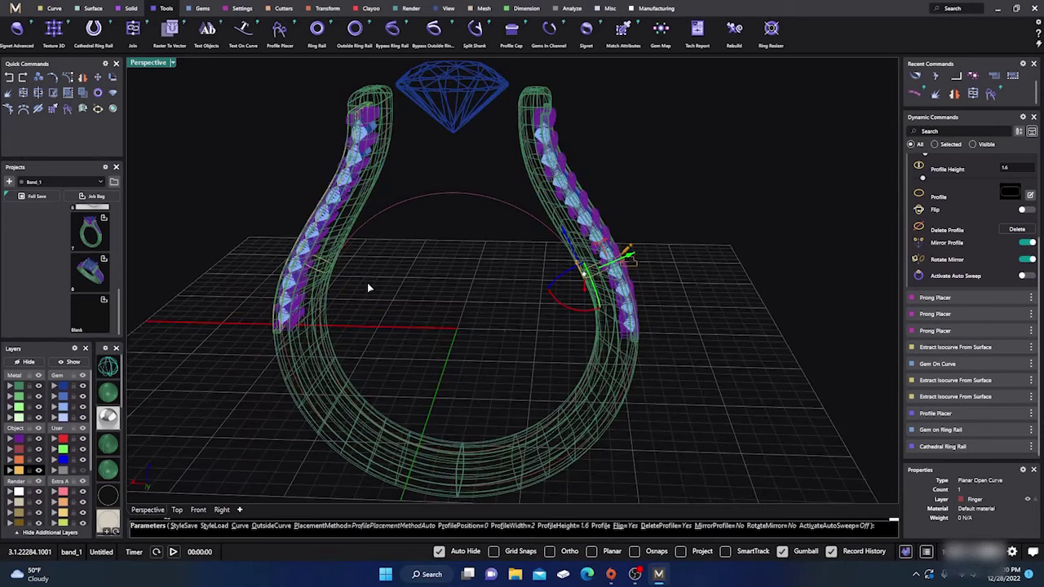
{"action": "key", "text": "Return"}
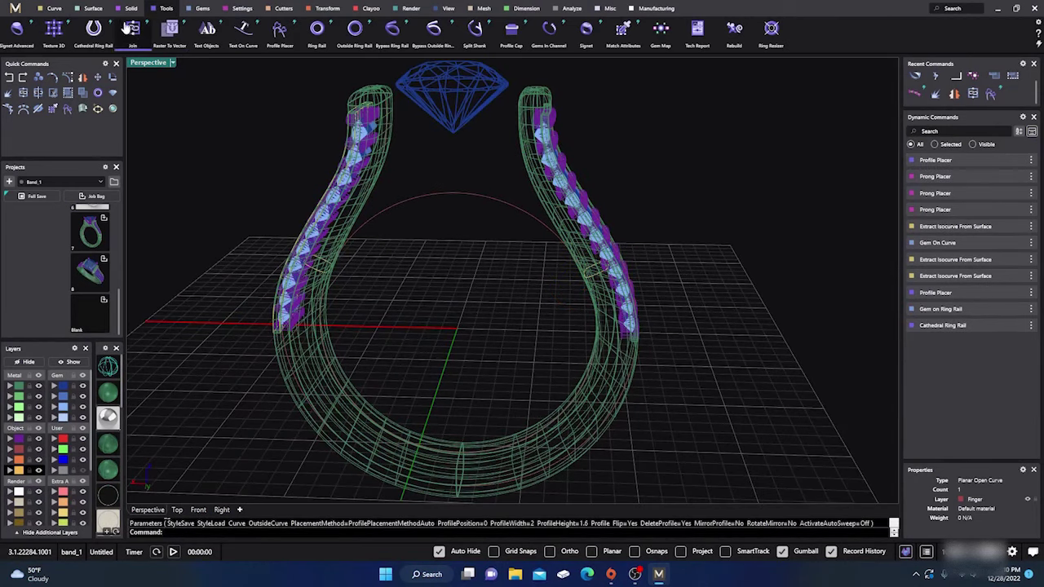
Step: Sweep the two mirrored profiles along the finger curve with Sweep 1 to form the bridge between the shoulders
{"action": "left_click", "coordinate": [93, 8]}
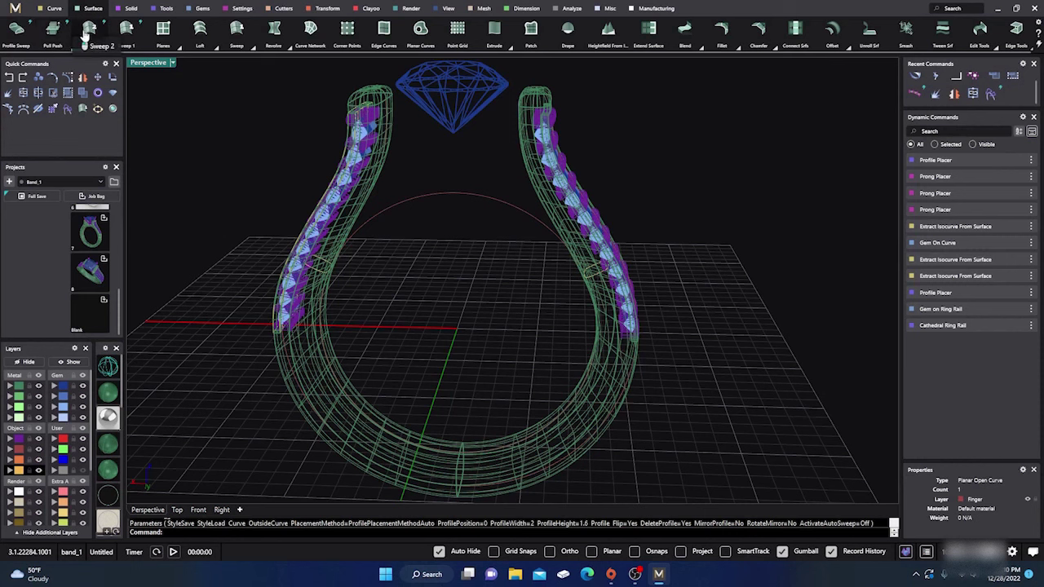
{"action": "left_click", "coordinate": [126, 31]}
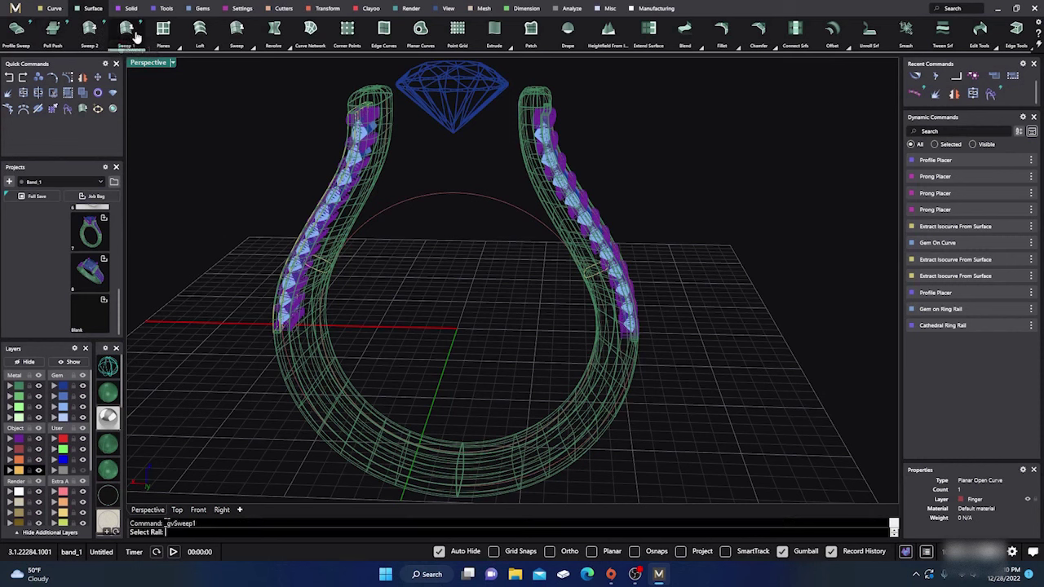
{"action": "left_click", "coordinate": [396, 208]}
{"action": "scroll", "coordinate": [336, 272], "scroll_direction": "up", "scroll_amount": 3}
{"action": "scroll", "coordinate": [392, 287], "scroll_direction": "down", "scroll_amount": 3}
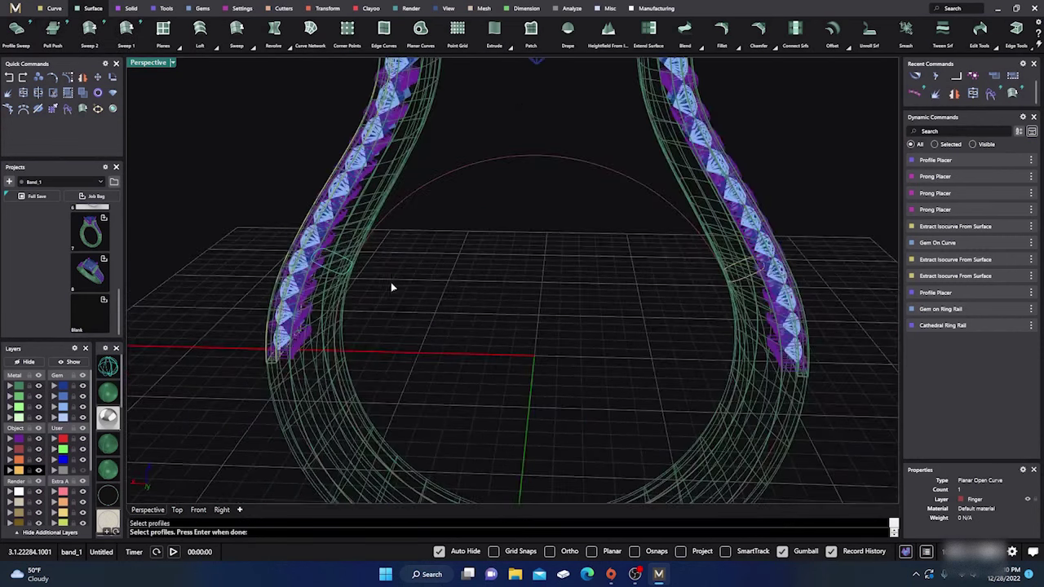
{"action": "scroll", "coordinate": [779, 295], "scroll_direction": "up", "scroll_amount": 2}
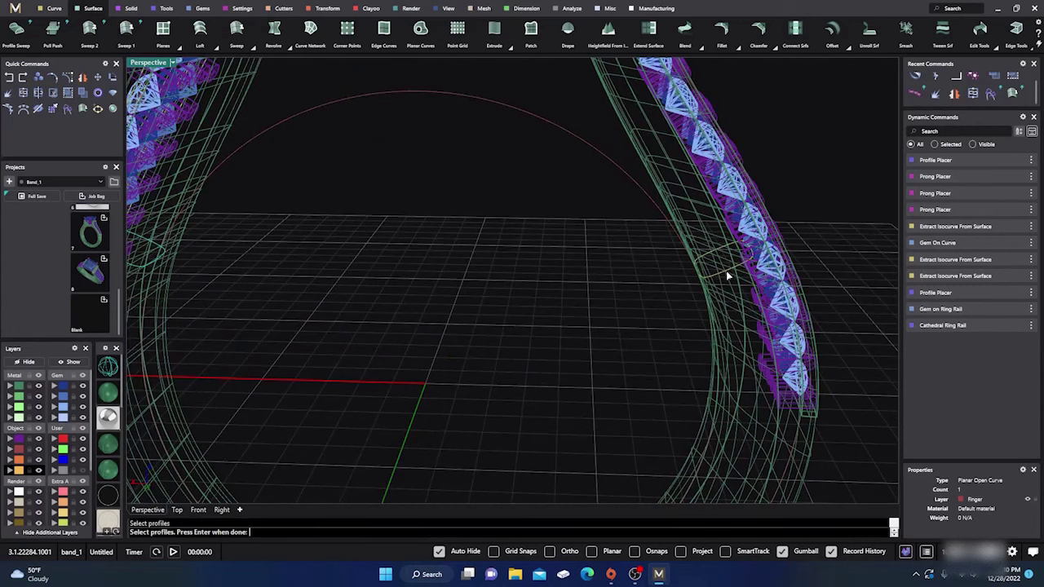
{"action": "key", "text": "Return"}
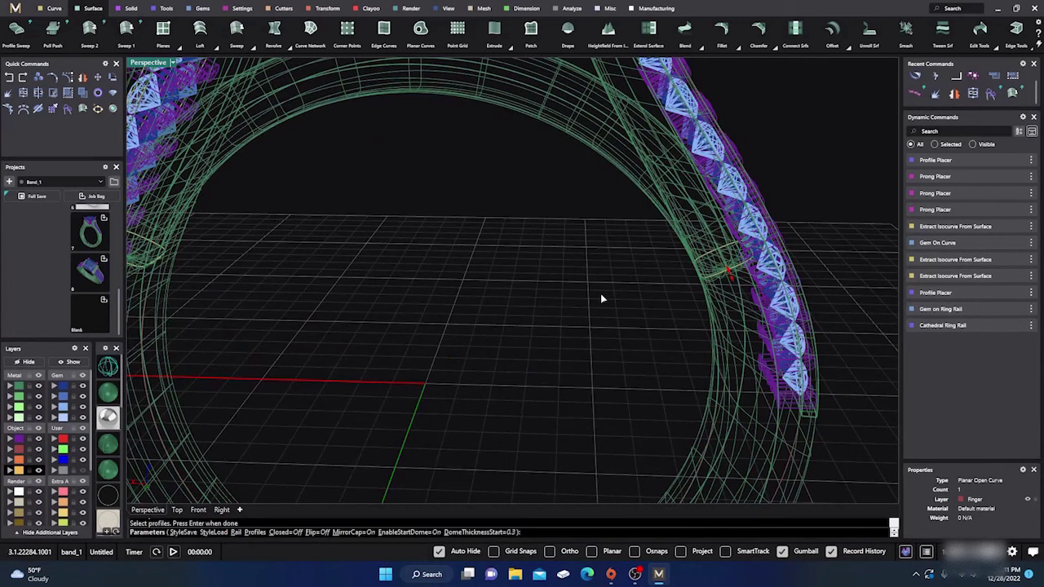
{"action": "mouse_move", "coordinate": [601, 294]}
{"action": "right_mouse_down"}
{"action": "mouse_move", "coordinate": [589, 285]}
{"action": "mouse_move", "coordinate": [603, 292]}
{"action": "right_mouse_up"}
{"action": "right_click", "coordinate": [603, 292]}
Step: Reopen the Profile Placer settings of the bridge profile for editing
{"action": "right_click_drag", "start_coordinate": [700, 287], "coordinate": [715, 271]}
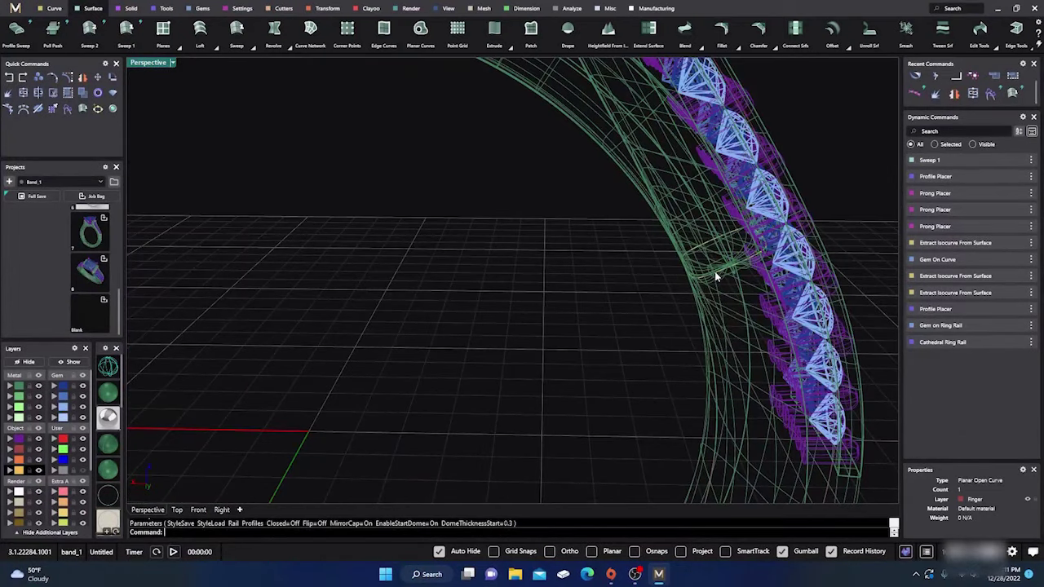
{"action": "left_click", "coordinate": [715, 271]}
{"action": "left_click", "coordinate": [747, 302]}
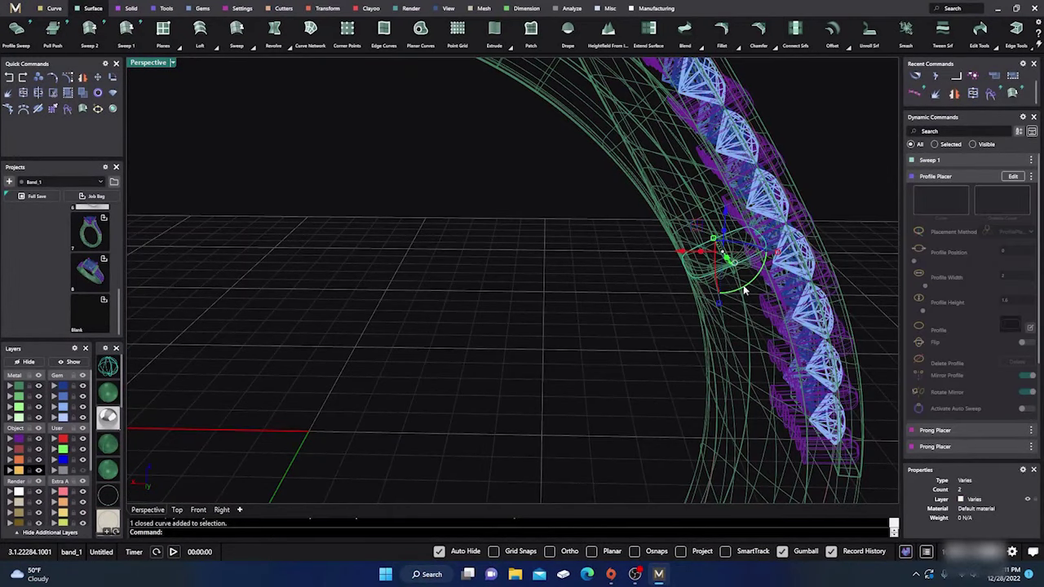
{"action": "left_click", "coordinate": [1012, 177]}
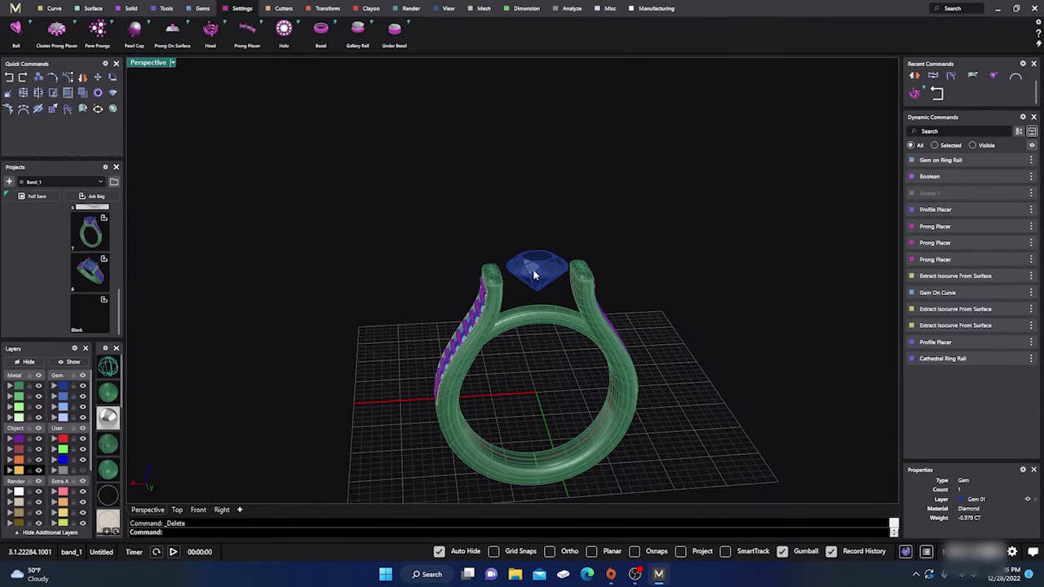
Step: Build a head on the centre gem using Head style 20, 4 Angled Square Prongs, and accept it
{"action": "left_click", "coordinate": [534, 276]}
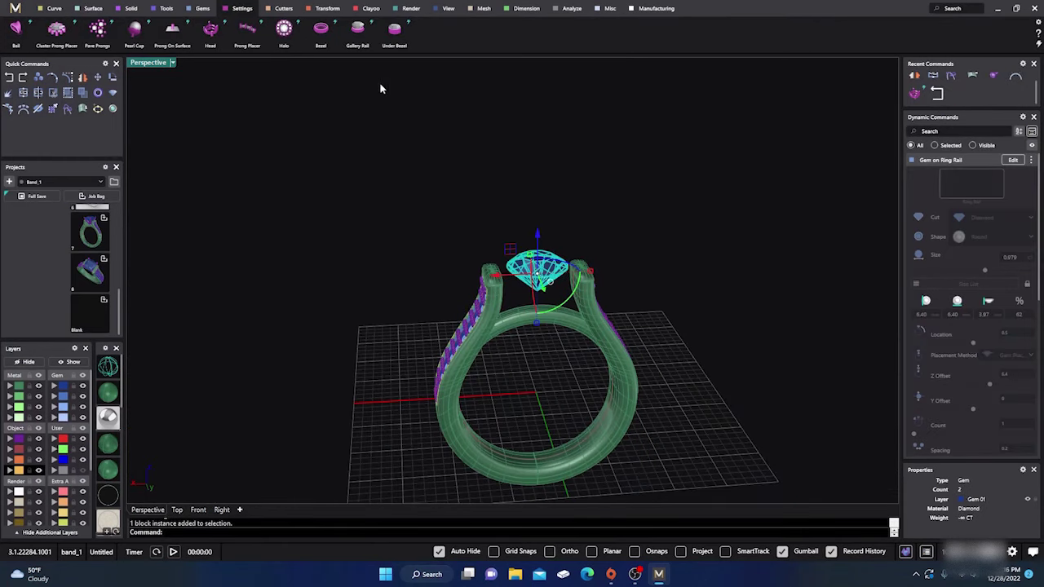
{"action": "left_click", "coordinate": [210, 31]}
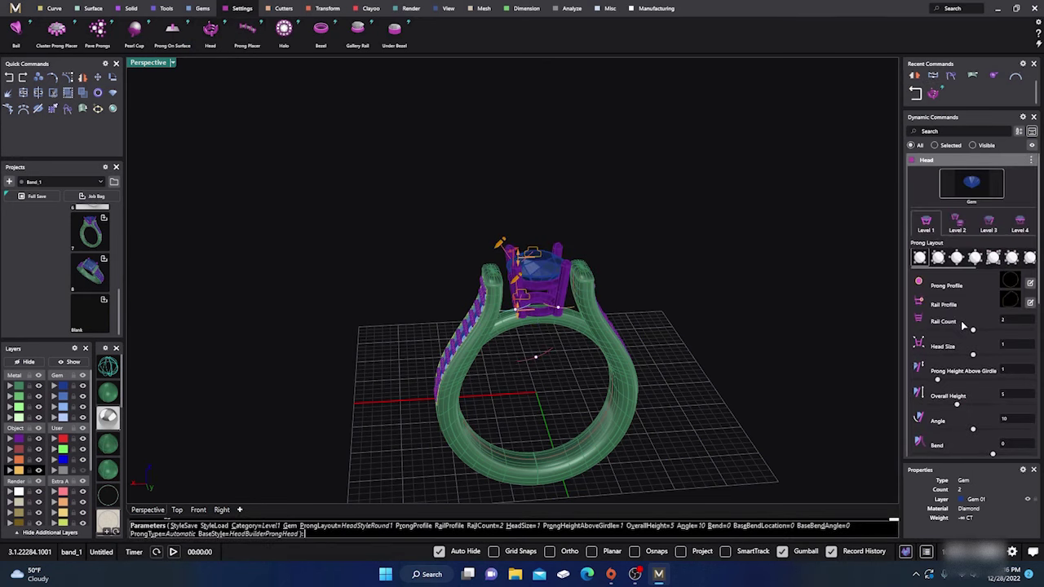
{"action": "left_click", "coordinate": [1031, 161]}
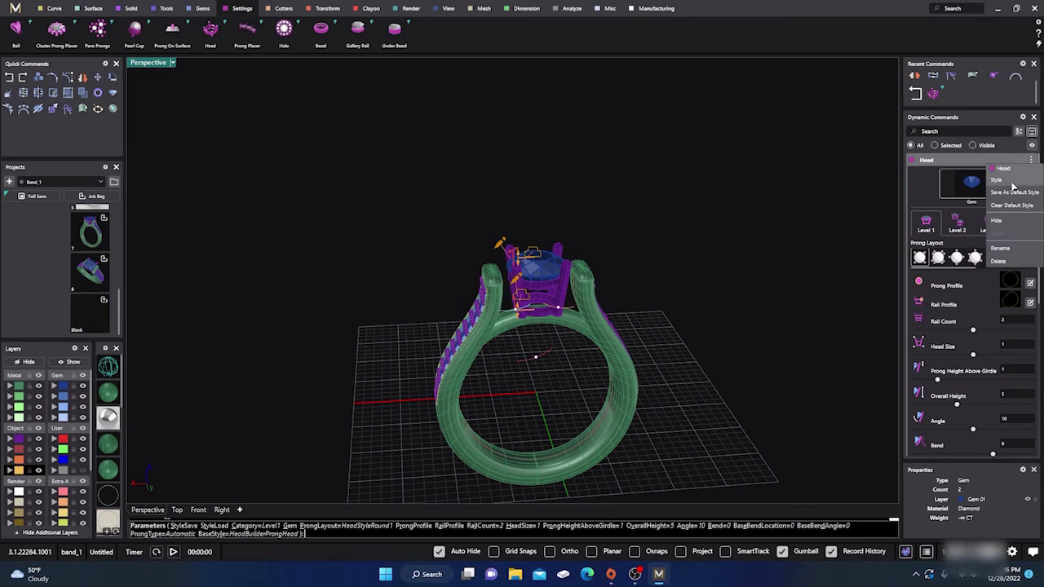
{"action": "left_click", "coordinate": [995, 183]}
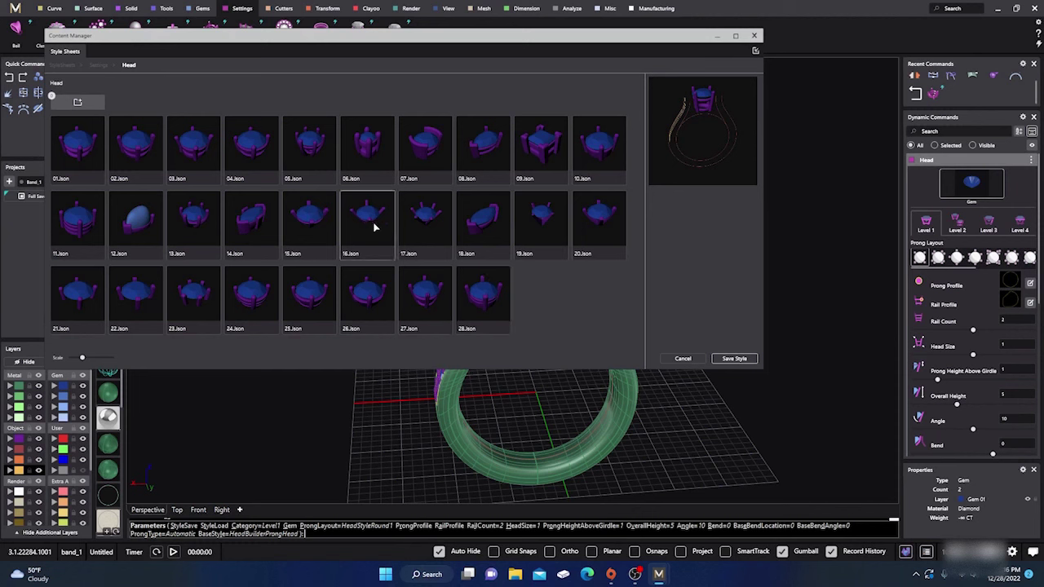
{"action": "left_click", "coordinate": [598, 233]}
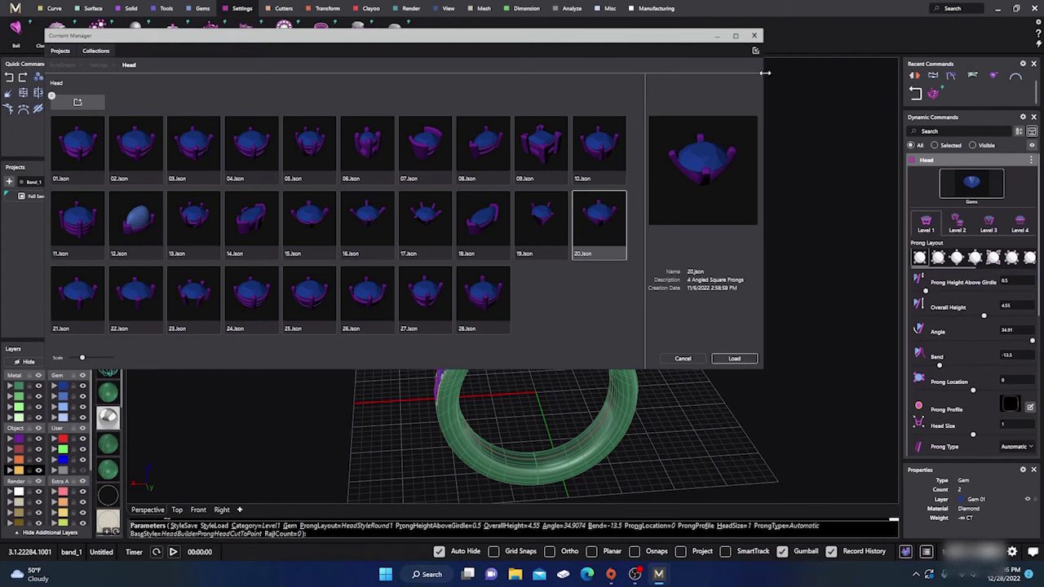
{"action": "left_click", "coordinate": [753, 35]}
{"action": "right_click_drag", "start_coordinate": [666, 235], "coordinate": [574, 305]}
{"action": "scroll", "coordinate": [548, 304], "scroll_direction": "up", "scroll_amount": 6}
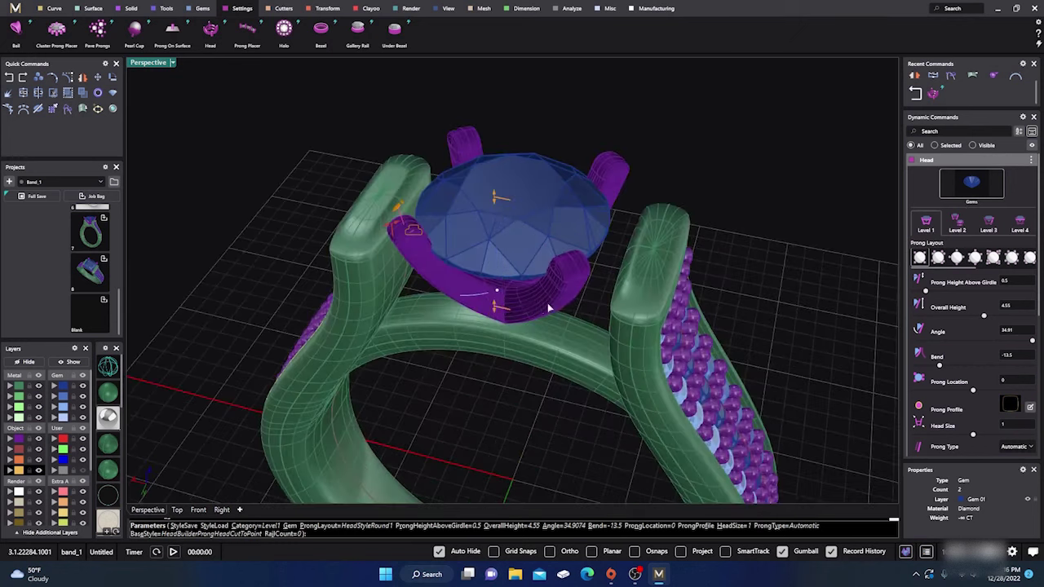
{"action": "scroll", "coordinate": [433, 298], "scroll_direction": "down", "scroll_amount": 8}
{"action": "right_click_drag", "start_coordinate": [433, 299], "coordinate": [478, 321]}
{"action": "scroll", "coordinate": [463, 333], "scroll_direction": "down", "scroll_amount": 6}
{"action": "scroll", "coordinate": [478, 320], "scroll_direction": "up", "scroll_amount": 8}
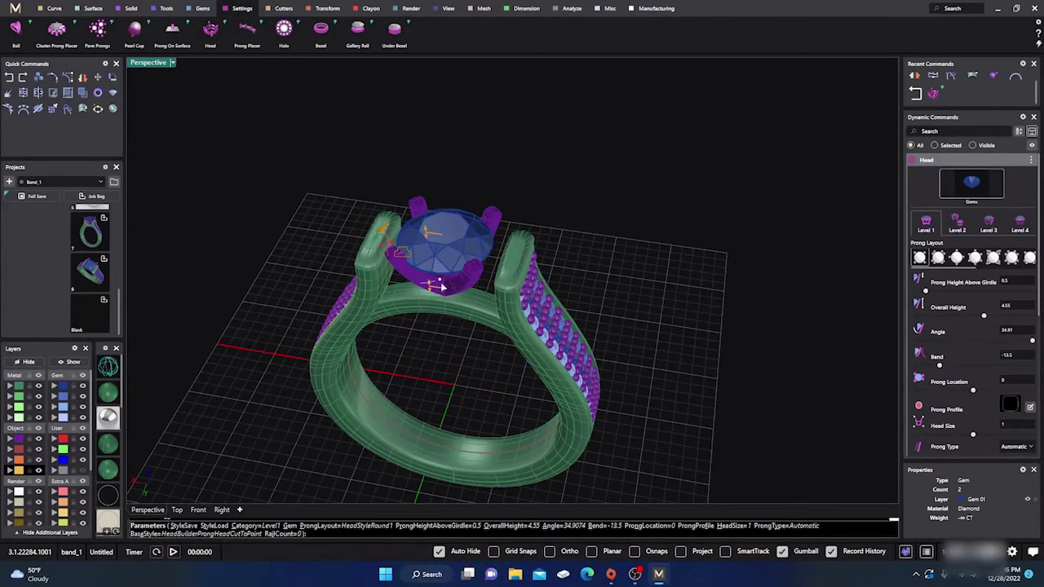
{"action": "right_click_drag", "start_coordinate": [462, 260], "coordinate": [457, 303]}
{"action": "key", "text": "Return"}
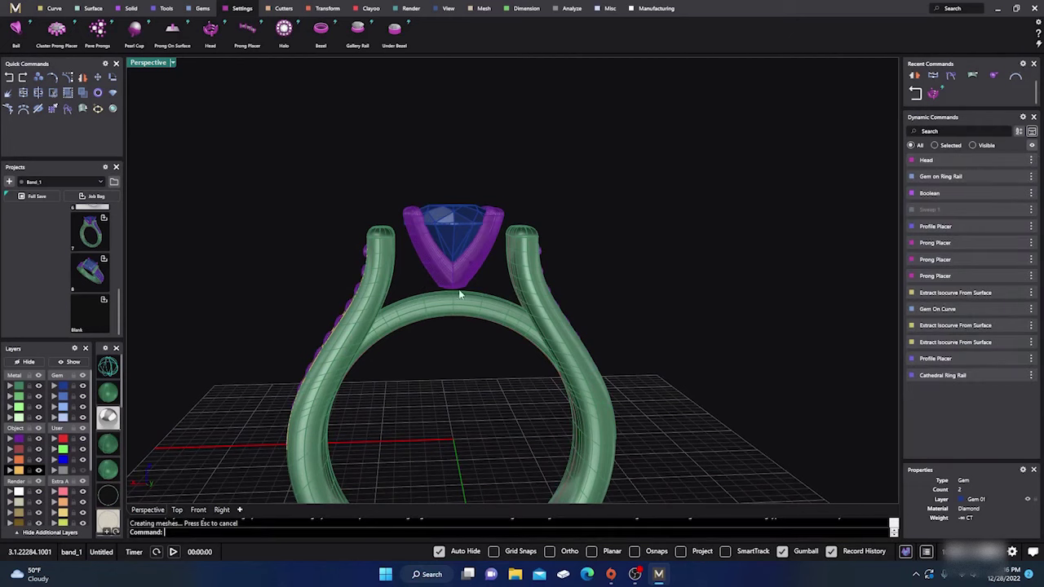
Step: Change the centre gem's shape to Cushion Square and enlarge it to 8 mm wide
{"action": "left_click", "coordinate": [455, 218]}
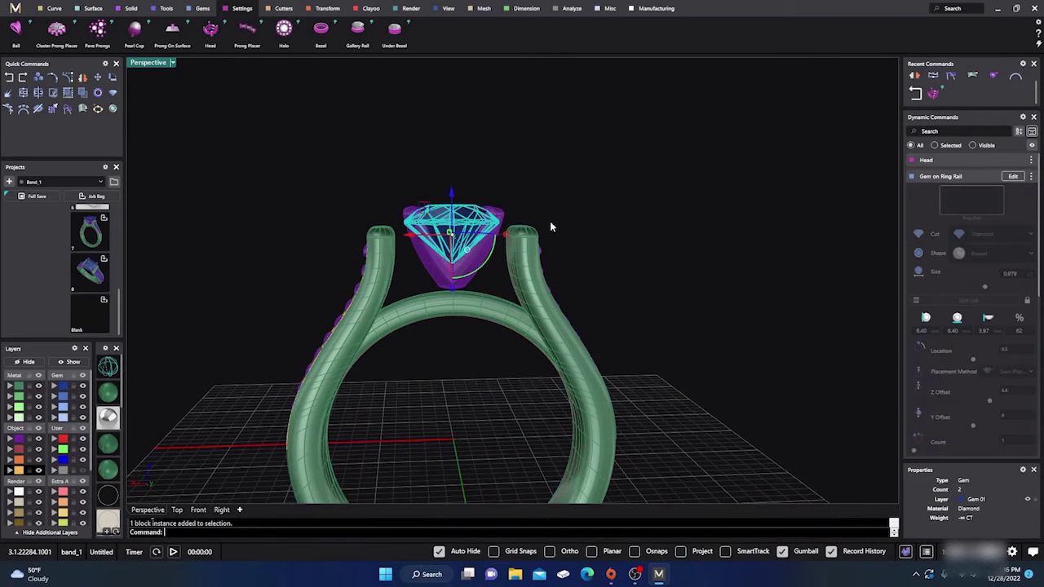
{"action": "left_click", "coordinate": [1013, 176]}
{"action": "left_click", "coordinate": [978, 254]}
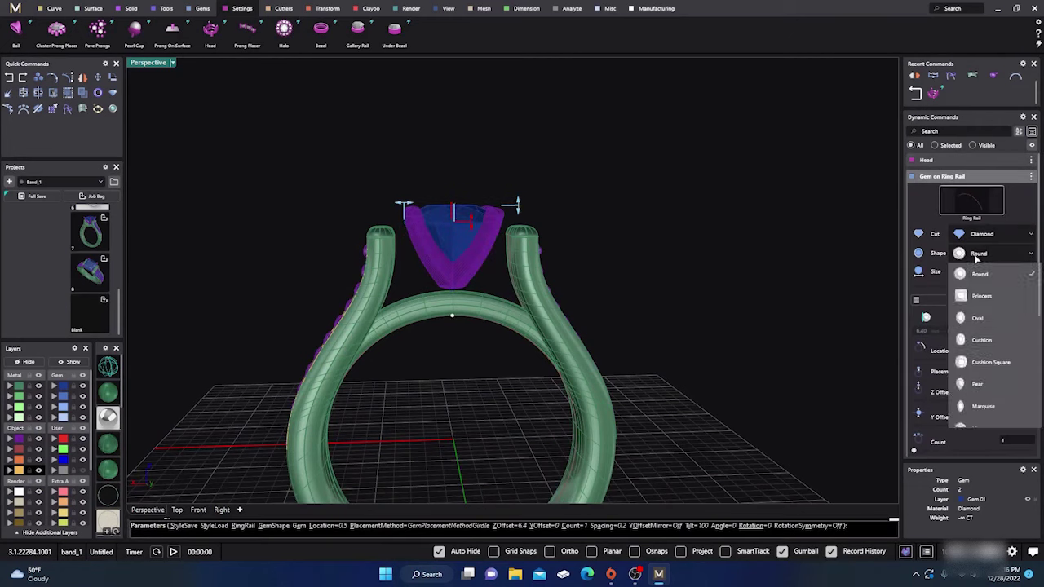
{"action": "left_click", "coordinate": [991, 362]}
{"action": "right_click_drag", "start_coordinate": [745, 241], "coordinate": [718, 326]}
{"action": "scroll", "coordinate": [426, 250], "scroll_direction": "up", "scroll_amount": 5}
{"action": "left_click_drag", "start_coordinate": [377, 227], "coordinate": [347, 223]}
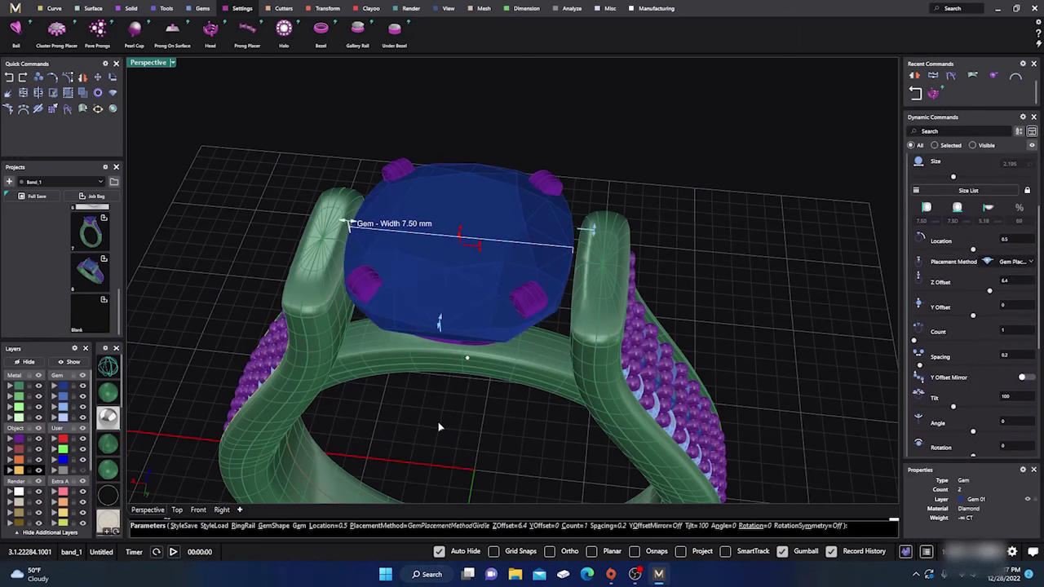
{"action": "left_click_drag", "start_coordinate": [347, 223], "coordinate": [357, 226]}
{"action": "right_click_drag", "start_coordinate": [439, 370], "coordinate": [393, 327]}
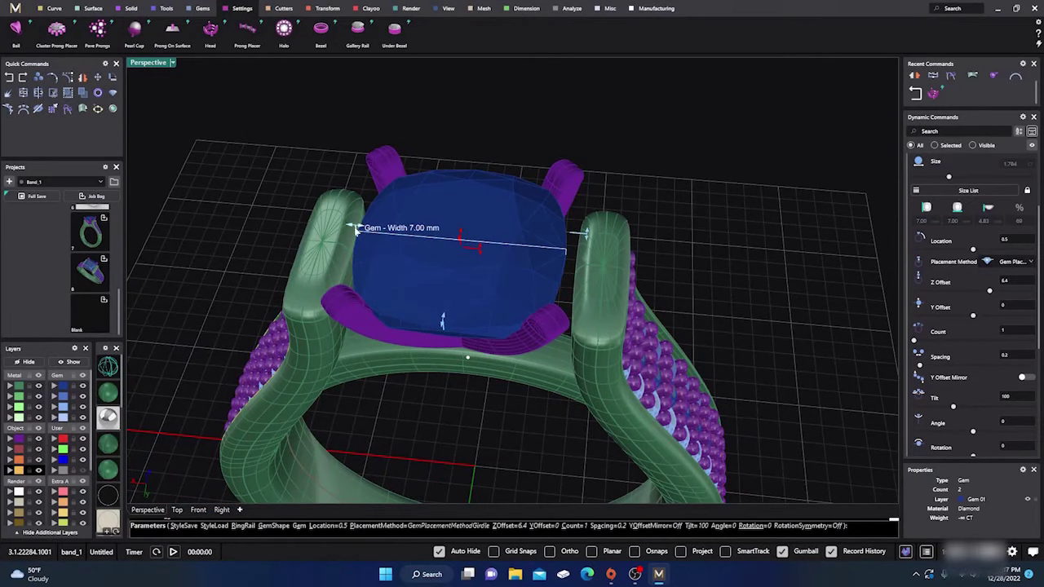
{"action": "left_click_drag", "start_coordinate": [351, 229], "coordinate": [343, 228]}
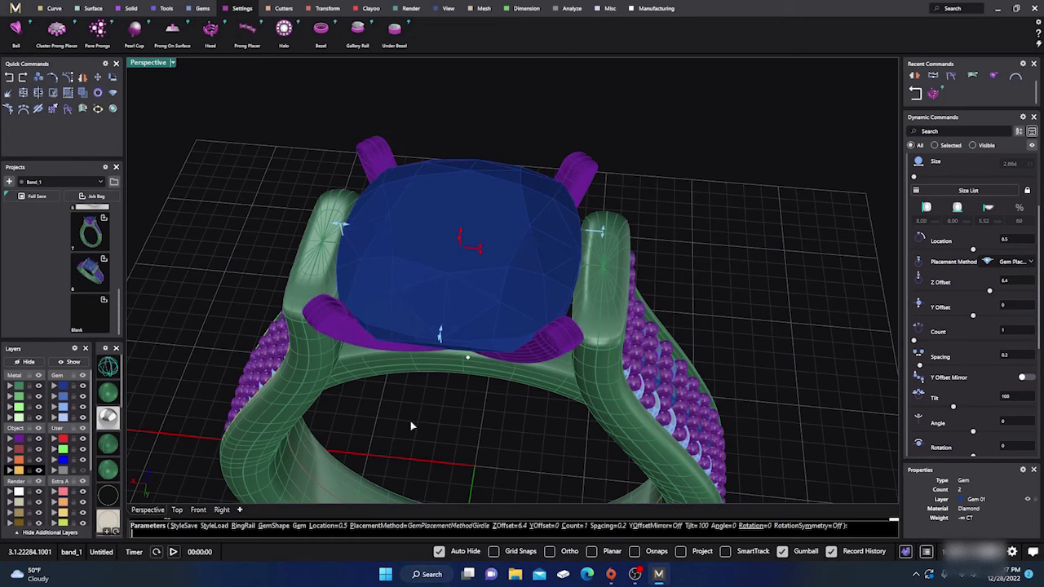
Step: Raise the centre gem to a Z offset of 7.2 and widen it to 8.5 mm
{"action": "right_click_drag", "start_coordinate": [427, 435], "coordinate": [439, 356]}
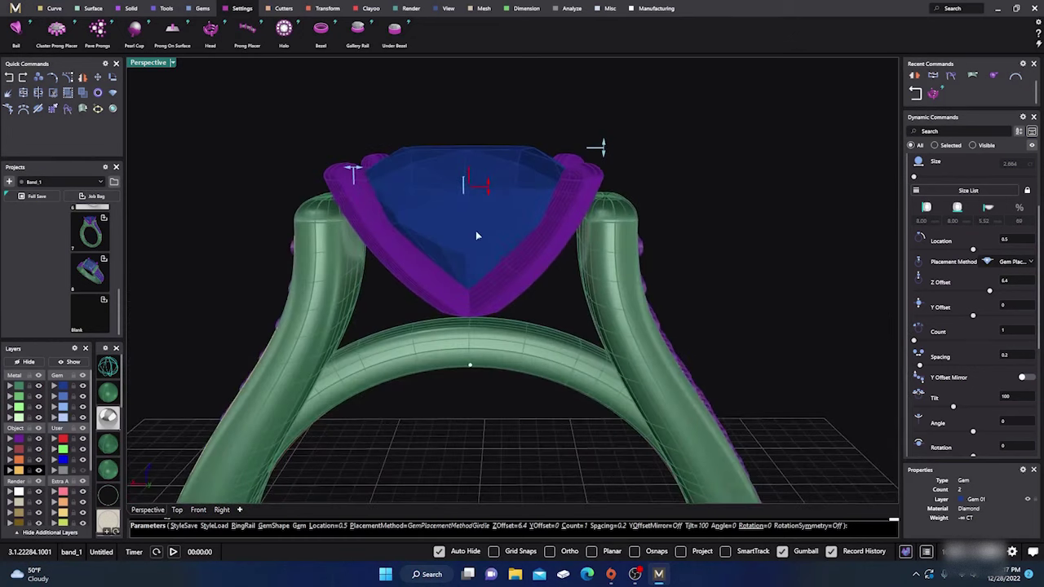
{"action": "left_click_drag", "start_coordinate": [486, 200], "coordinate": [494, 168]}
{"action": "right_click_drag", "start_coordinate": [488, 345], "coordinate": [485, 459]}
{"action": "left_click_drag", "start_coordinate": [336, 289], "coordinate": [329, 287]}
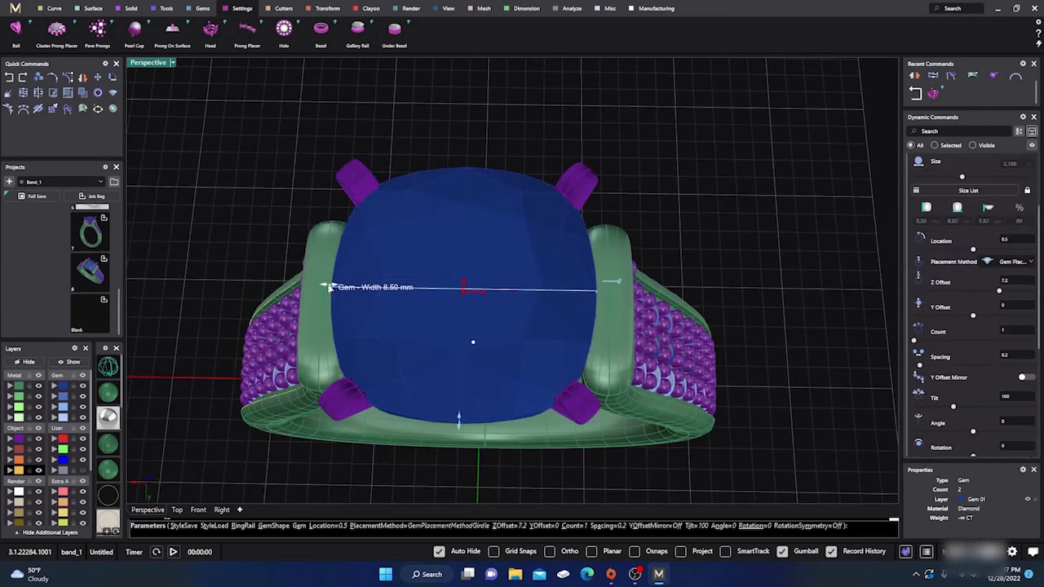
{"action": "right_click_drag", "start_coordinate": [479, 460], "coordinate": [473, 371]}
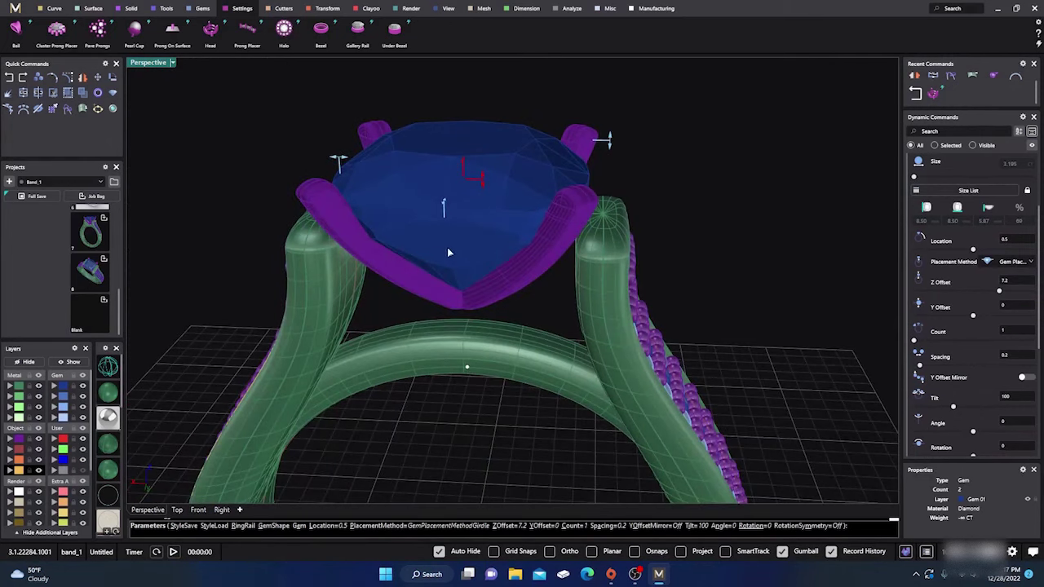
{"action": "right_click", "coordinate": [520, 372]}
Step: Extend the prong head down to the bridge with an overall height of 6.4 mm
{"action": "left_click", "coordinate": [474, 300]}
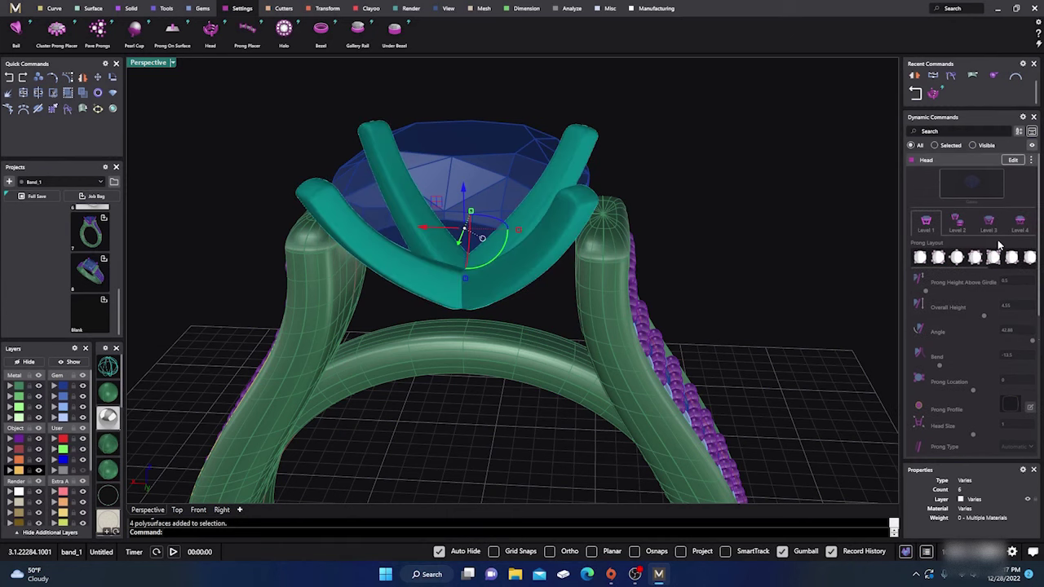
{"action": "left_click", "coordinate": [1013, 160]}
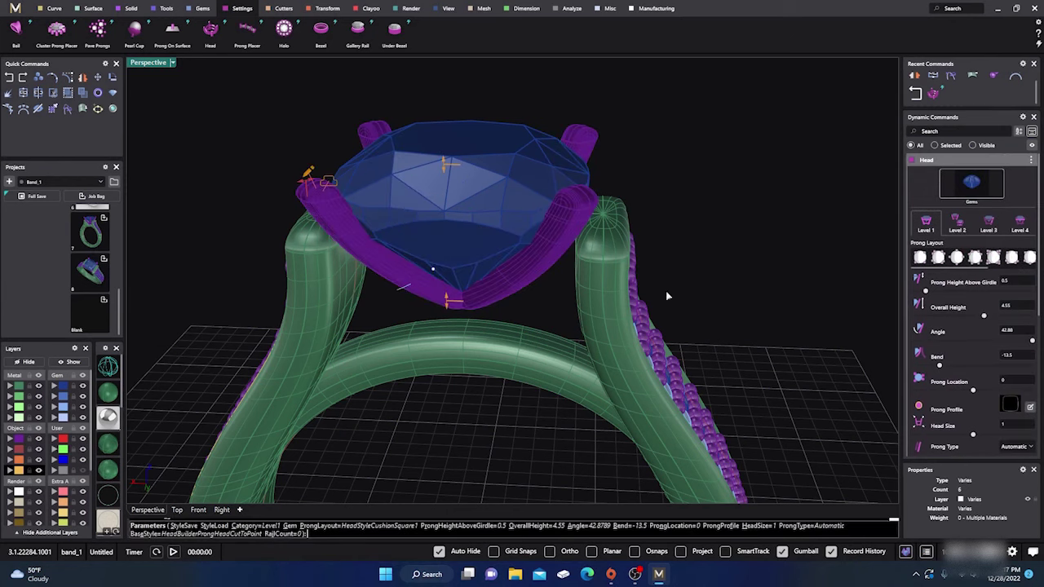
{"action": "left_click_drag", "start_coordinate": [445, 314], "coordinate": [448, 351]}
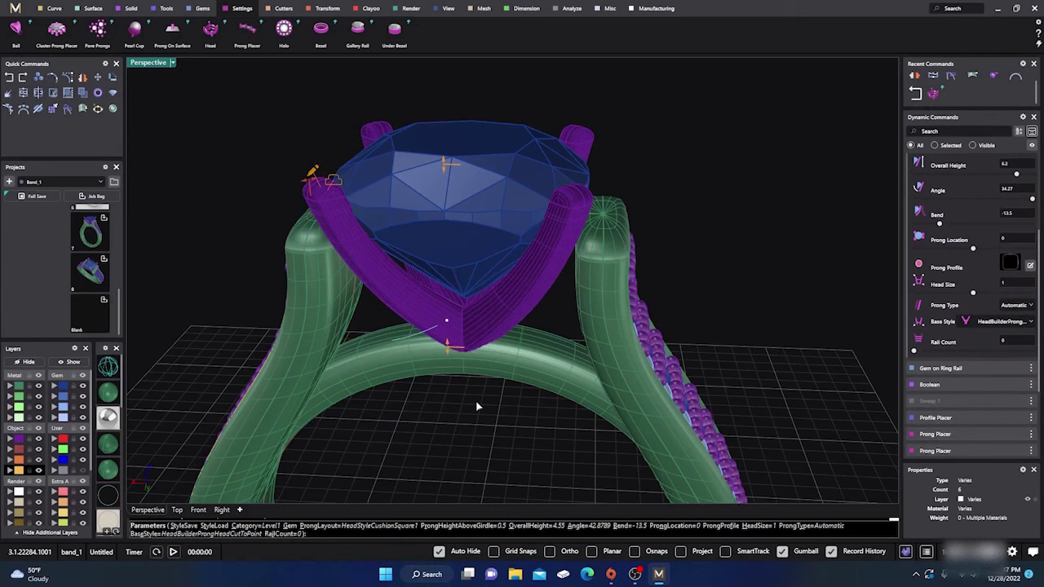
{"action": "right_click_drag", "start_coordinate": [478, 408], "coordinate": [507, 413]}
{"action": "scroll", "coordinate": [522, 344], "scroll_direction": "down", "scroll_amount": 6}
{"action": "right_click_drag", "start_coordinate": [517, 346], "coordinate": [498, 333]}
{"action": "key", "text": "Return"}
Step: Thicken the head's prongs by setting Head Size to 1.4 mm and accept the change
{"action": "left_click", "coordinate": [497, 325]}
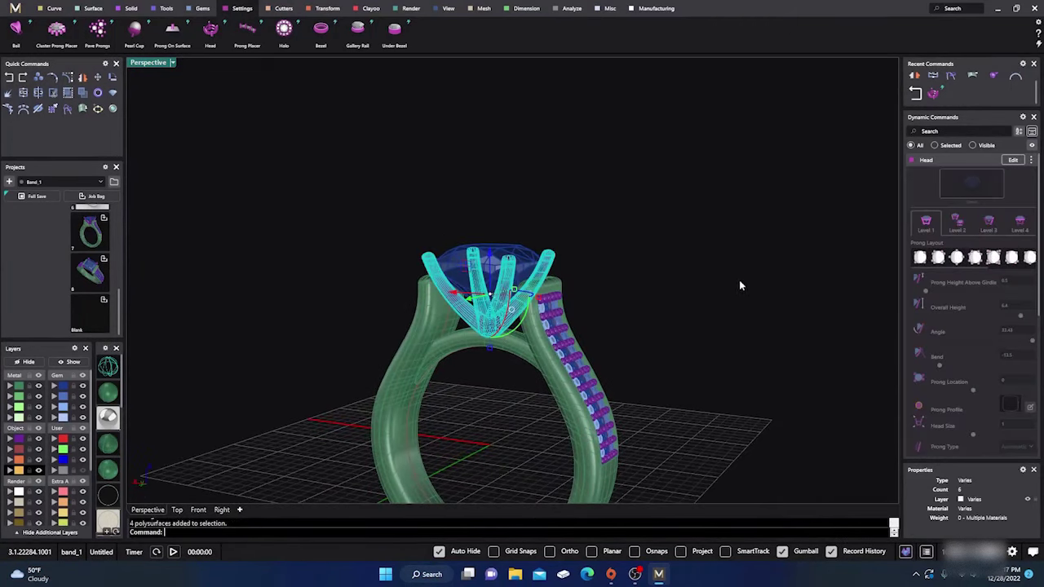
{"action": "left_click", "coordinate": [1013, 160]}
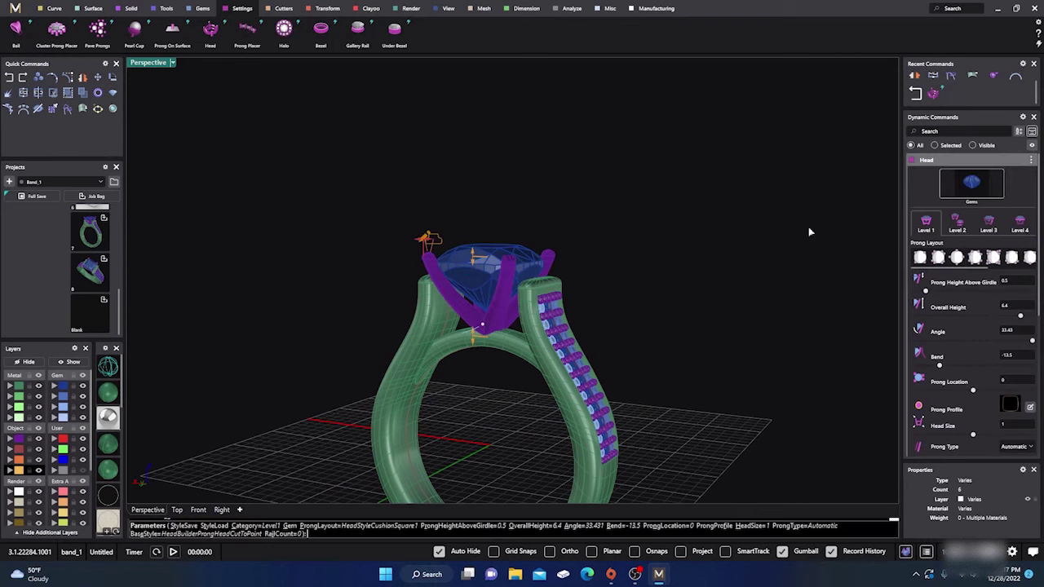
{"action": "scroll", "coordinate": [429, 258], "scroll_direction": "up", "scroll_amount": 3}
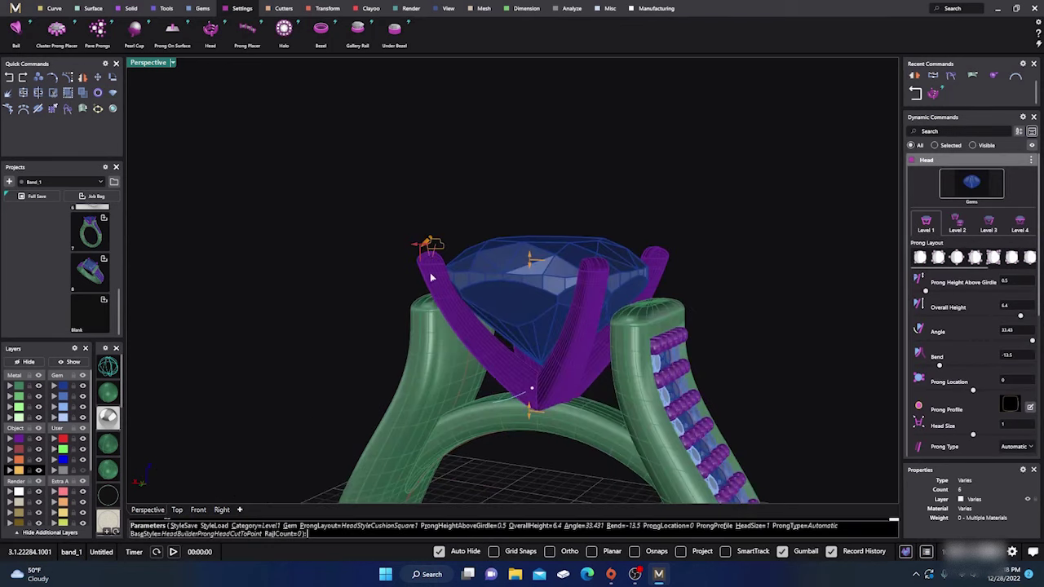
{"action": "scroll", "coordinate": [412, 258], "scroll_direction": "up", "scroll_amount": 3}
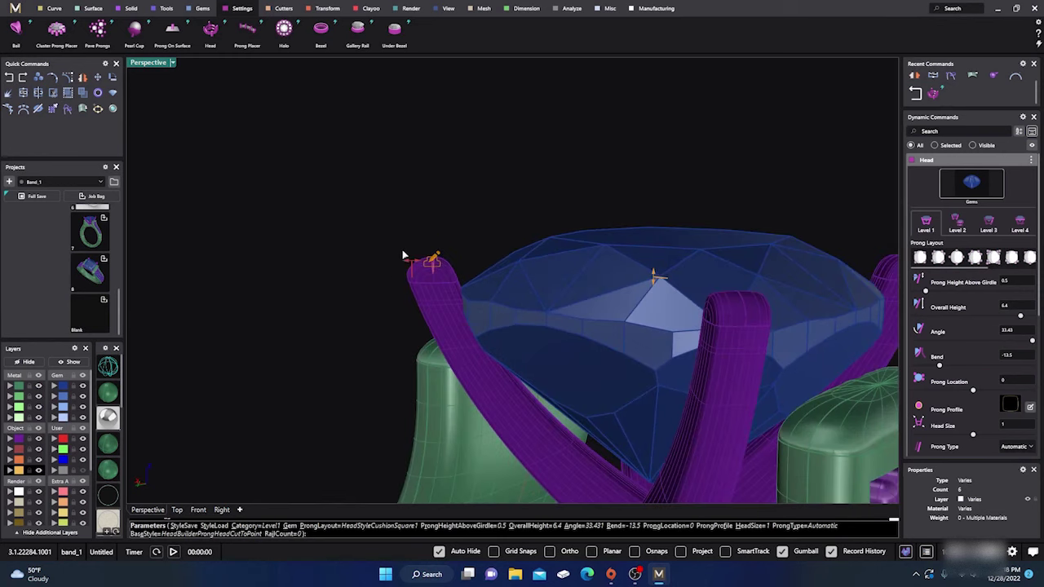
{"action": "left_click_drag", "start_coordinate": [412, 263], "coordinate": [392, 262]}
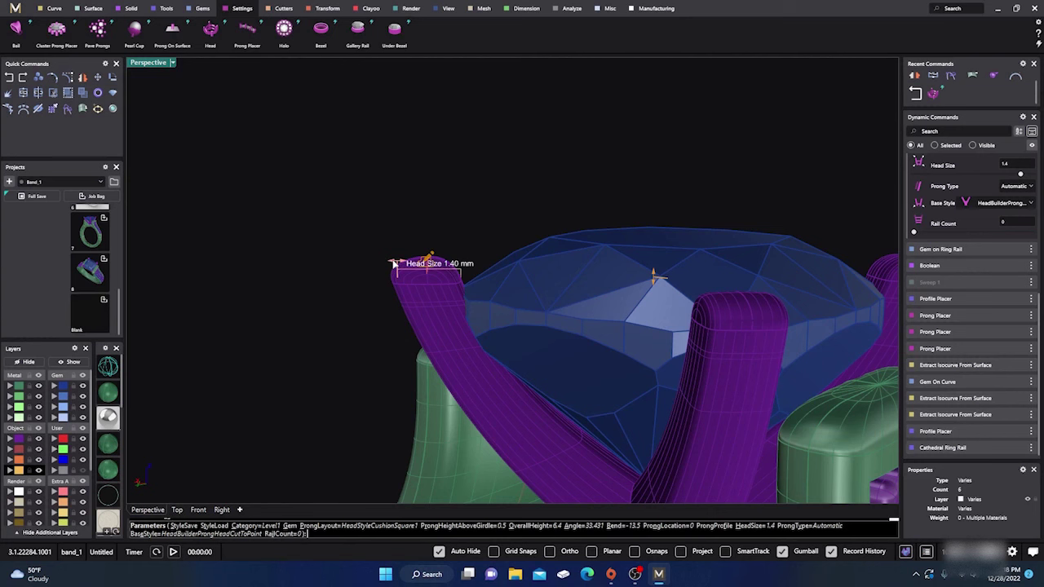
{"action": "scroll", "coordinate": [402, 269], "scroll_direction": "down", "scroll_amount": 7}
{"action": "right_click_drag", "start_coordinate": [413, 273], "coordinate": [441, 346]}
{"action": "right_click", "coordinate": [442, 346]}
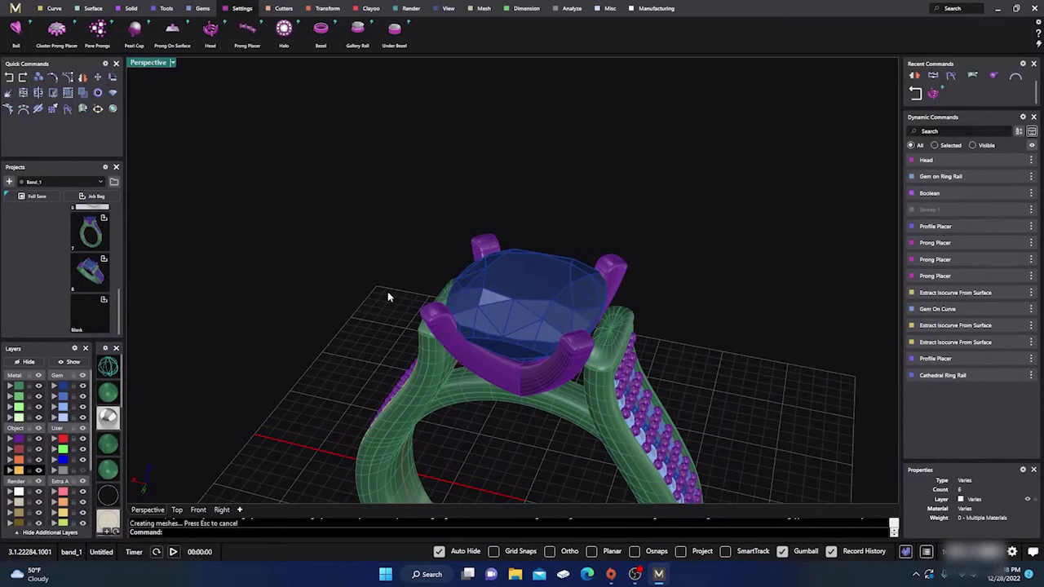
Step: Inspect the band, bridge, centre head and shoulder pavé prongs from several angles, selecting individual parts
{"action": "right_click_drag", "start_coordinate": [387, 291], "coordinate": [362, 236]}
{"action": "scroll", "coordinate": [395, 228], "scroll_direction": "down", "scroll_amount": 8}
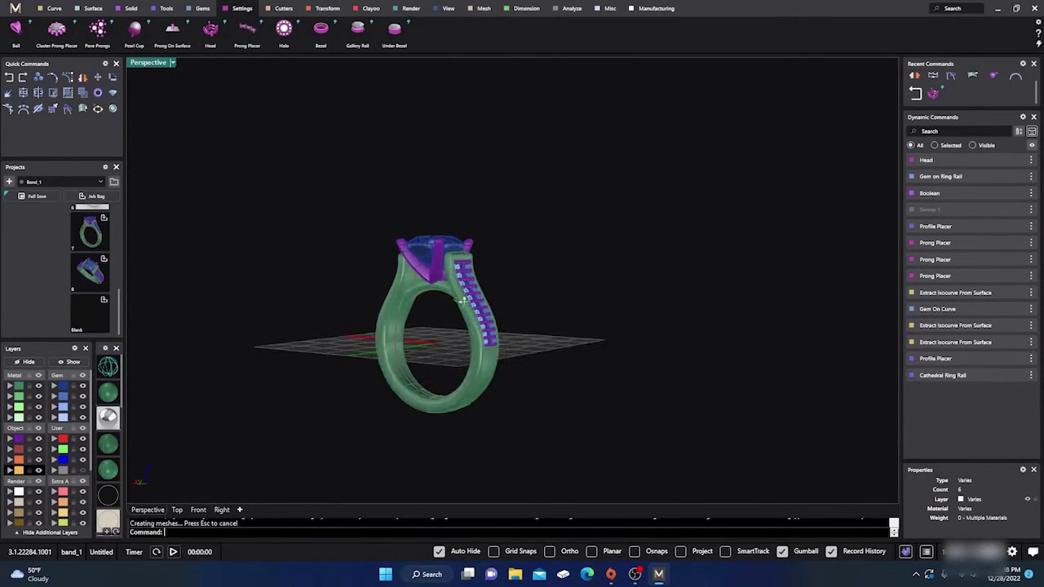
{"action": "right_click_drag", "start_coordinate": [461, 299], "coordinate": [457, 369]}
{"action": "left_click", "coordinate": [459, 371]}
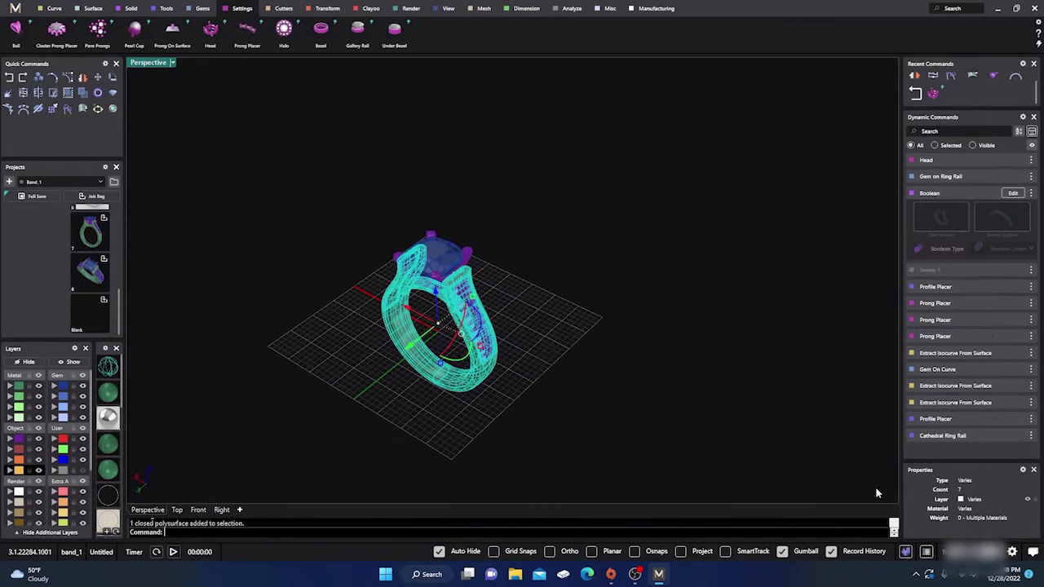
{"action": "left_click", "coordinate": [722, 424]}
{"action": "left_click", "coordinate": [476, 388]}
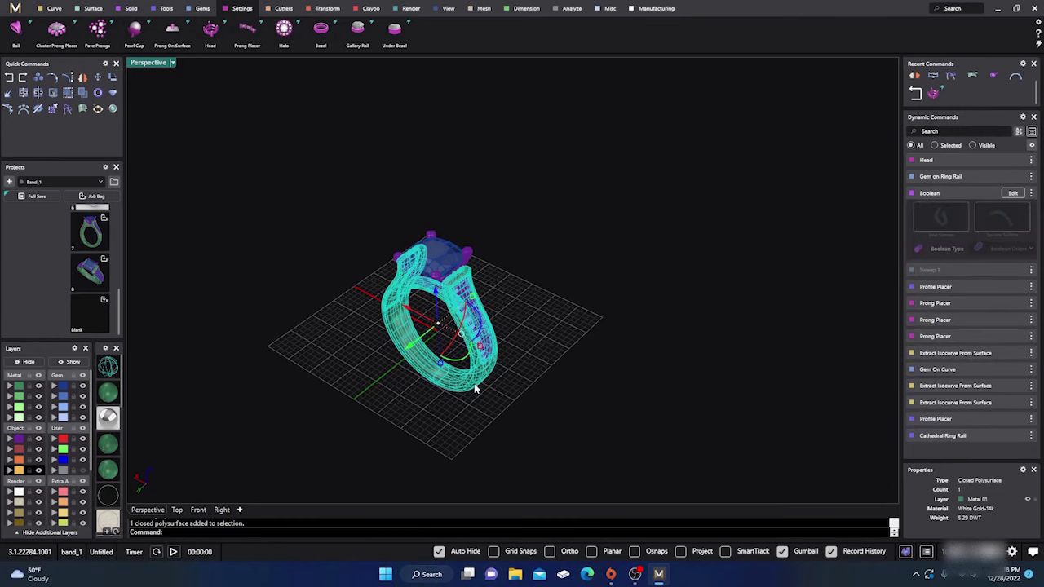
{"action": "left_click", "coordinate": [553, 390]}
{"action": "scroll", "coordinate": [412, 302], "scroll_direction": "up", "scroll_amount": 8}
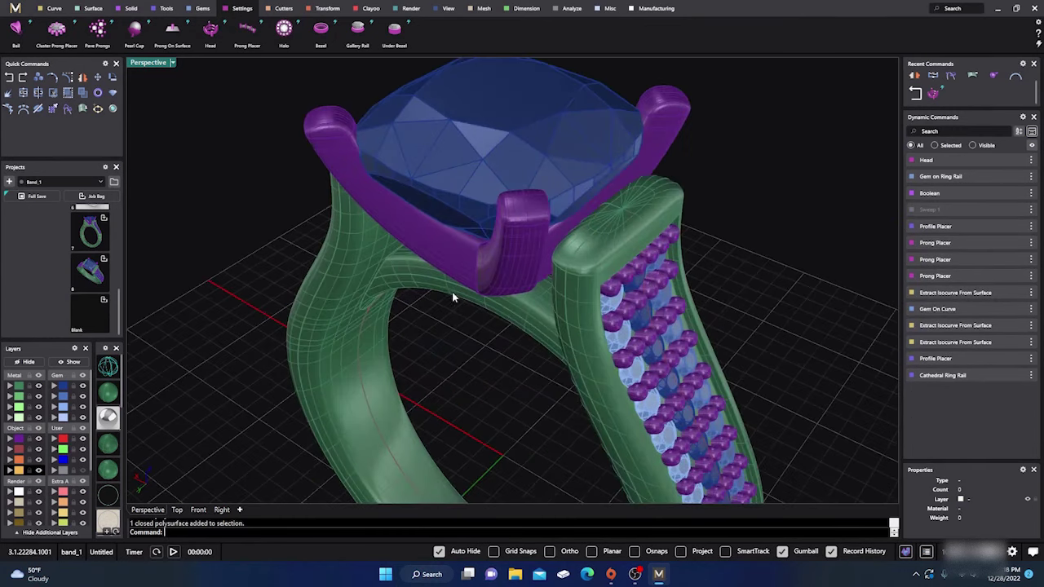
{"action": "left_click", "coordinate": [515, 277]}
{"action": "left_click", "coordinate": [476, 363]}
{"action": "scroll", "coordinate": [478, 367], "scroll_direction": "down", "scroll_amount": 5}
{"action": "right_click_drag", "start_coordinate": [510, 420], "coordinate": [479, 371]}
{"action": "scroll", "coordinate": [479, 371], "scroll_direction": "up", "scroll_amount": 5}
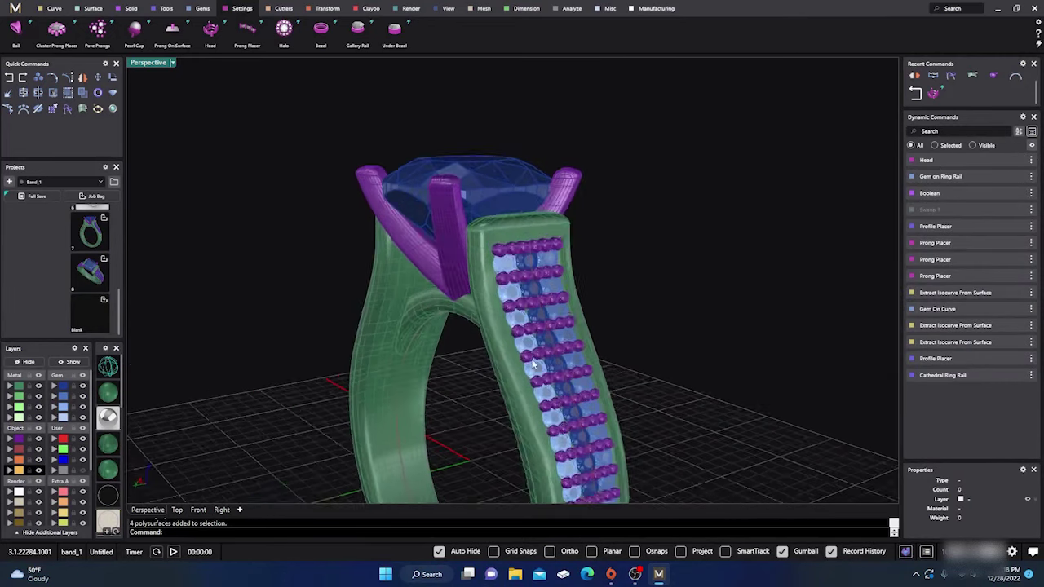
{"action": "left_click", "coordinate": [546, 354]}
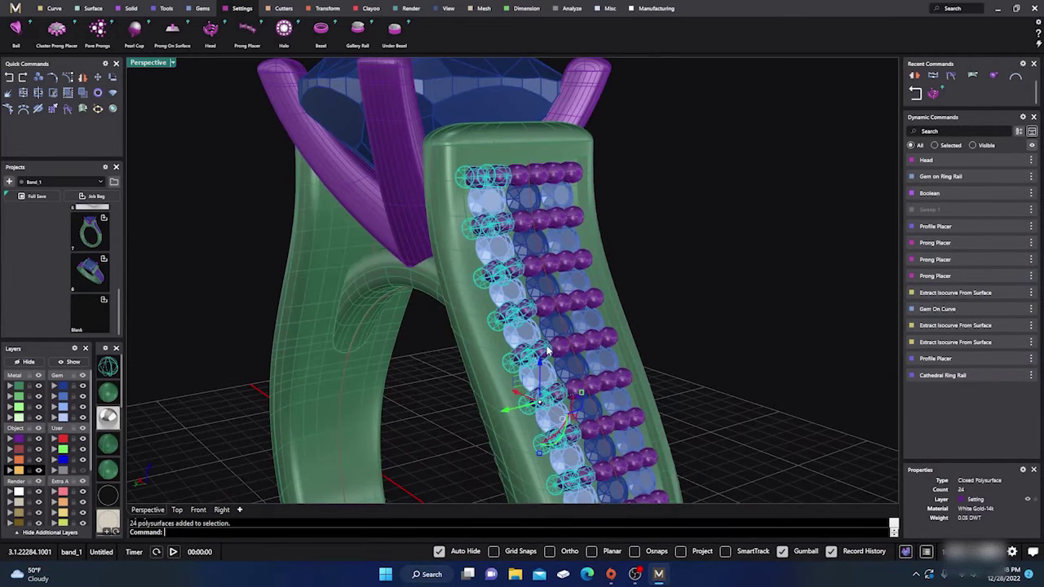
{"action": "key", "text": "Delete"}
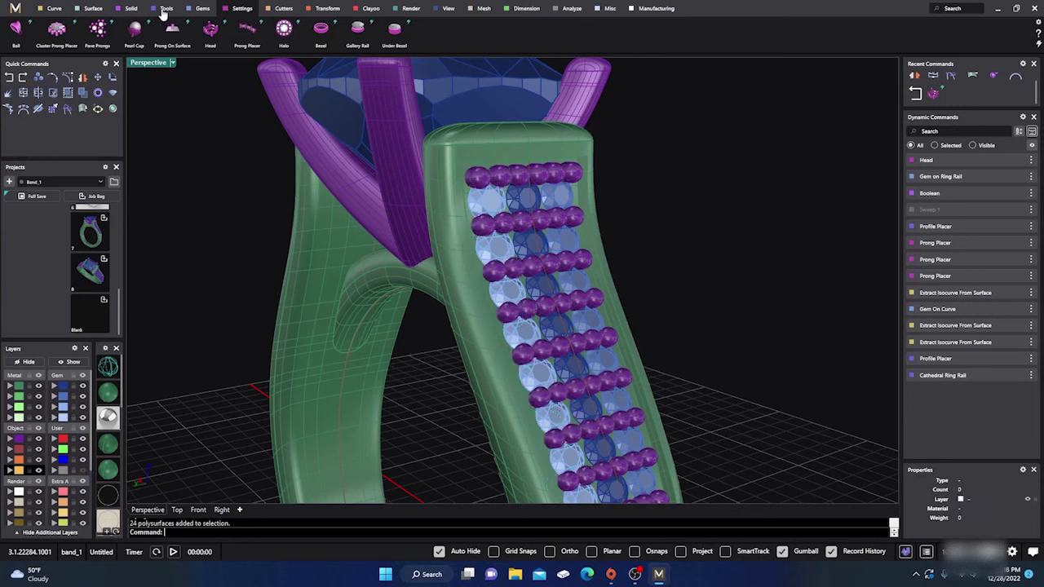
Step: Boolean Union the band with the prongs of the middle gem row on the first shoulder
{"action": "left_click", "coordinate": [132, 9]}
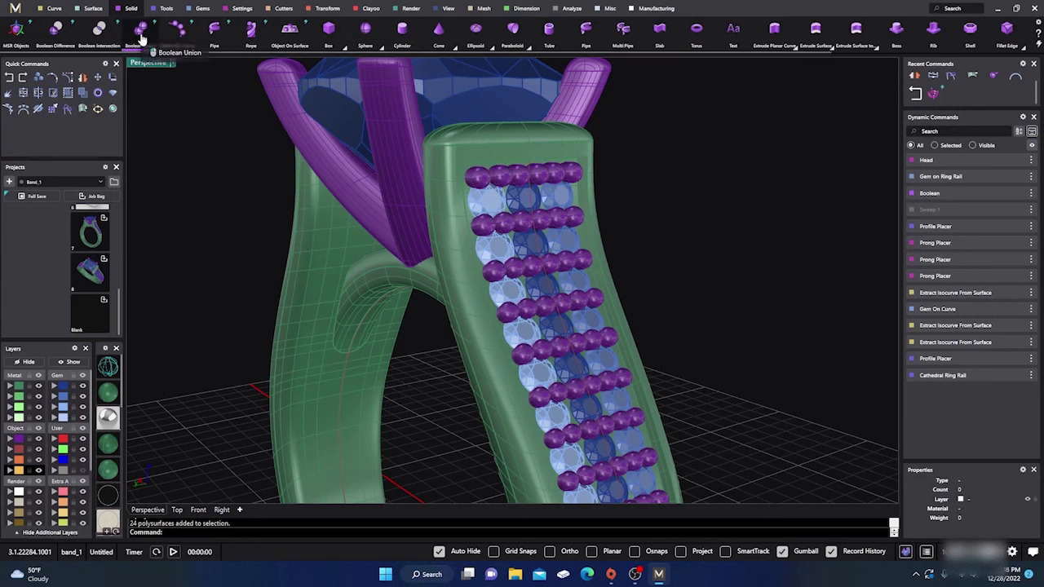
{"action": "left_click", "coordinate": [140, 29]}
{"action": "left_click", "coordinate": [537, 272]}
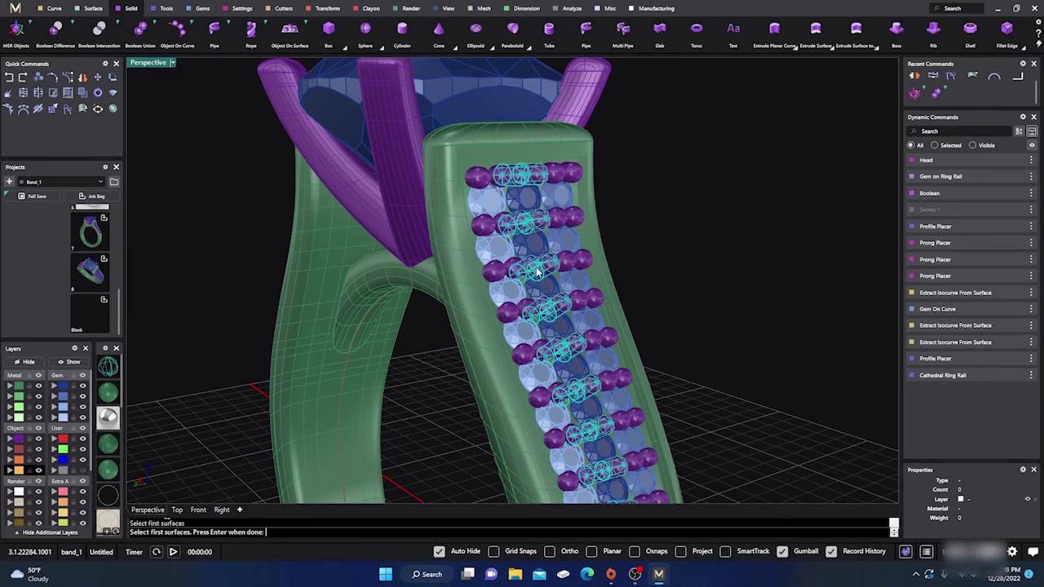
{"action": "key", "text": "Return"}
{"action": "key", "text": "Return"}
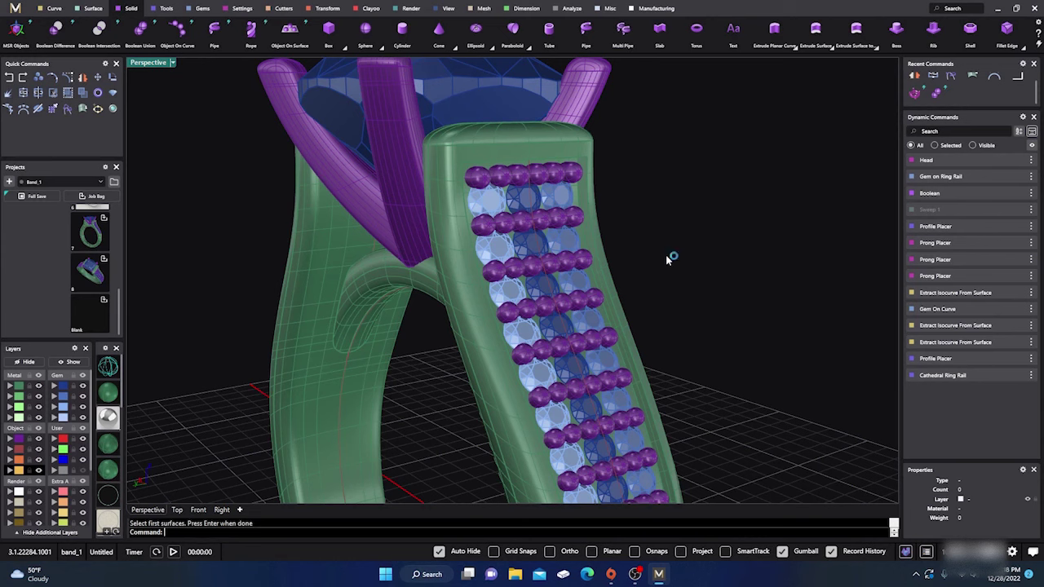
{"action": "left_click", "coordinate": [491, 327]}
{"action": "key", "text": "Return"}
{"action": "left_click", "coordinate": [536, 274]}
{"action": "key", "text": "Return"}
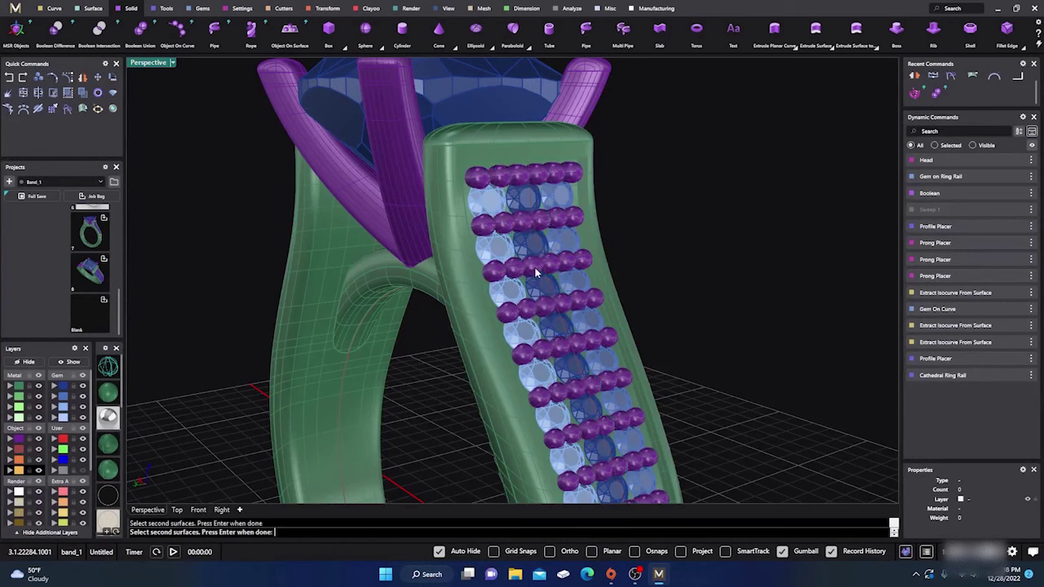
{"action": "key", "text": "Return"}
Step: Boolean Union the band with the prongs of the side gem row nearest the head on the first shoulder
{"action": "left_click", "coordinate": [487, 328]}
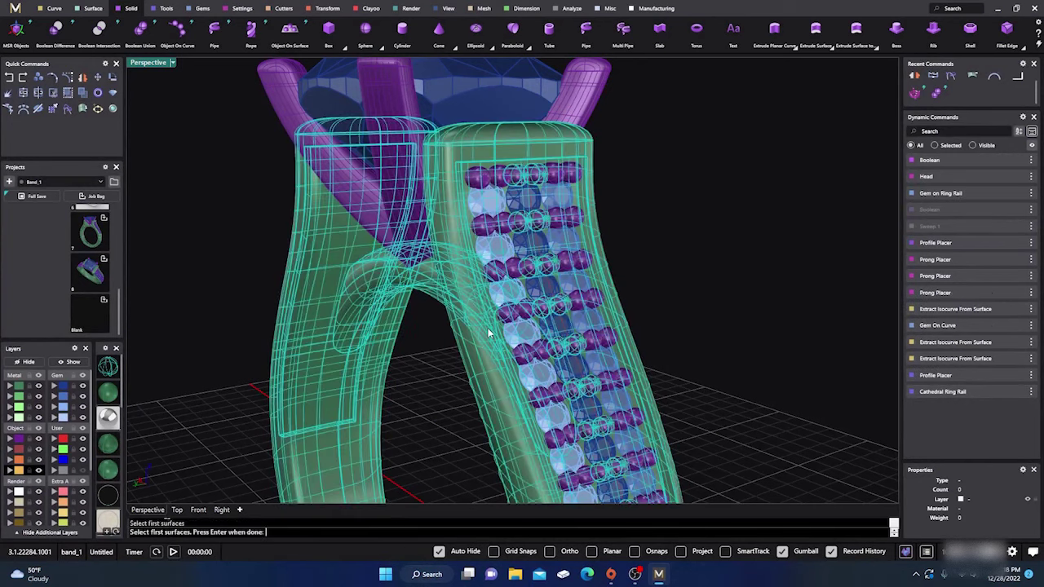
{"action": "key", "text": "Return"}
{"action": "left_click", "coordinate": [499, 276]}
{"action": "key", "text": "Return"}
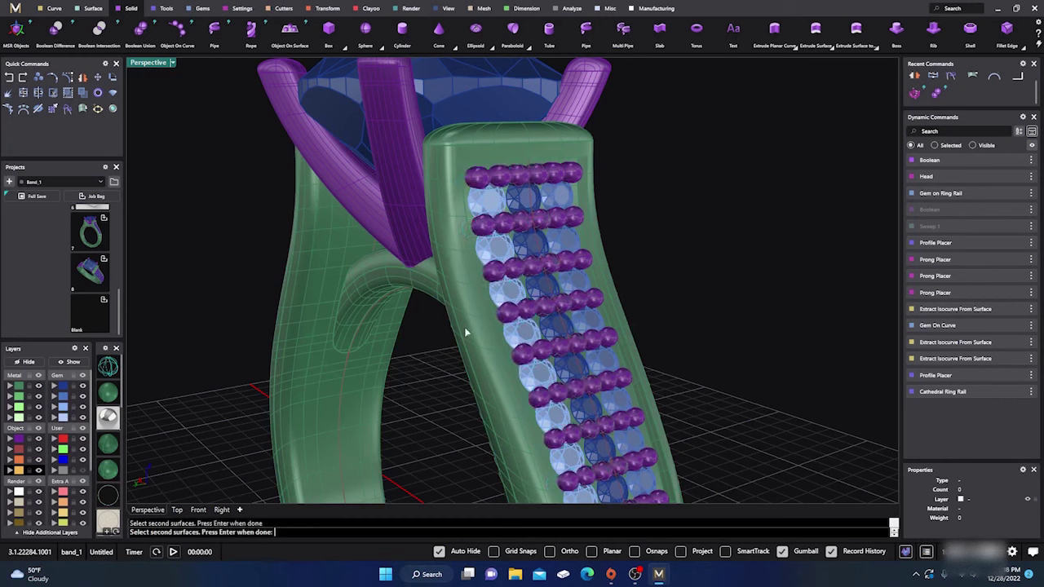
{"action": "key", "text": "Return"}
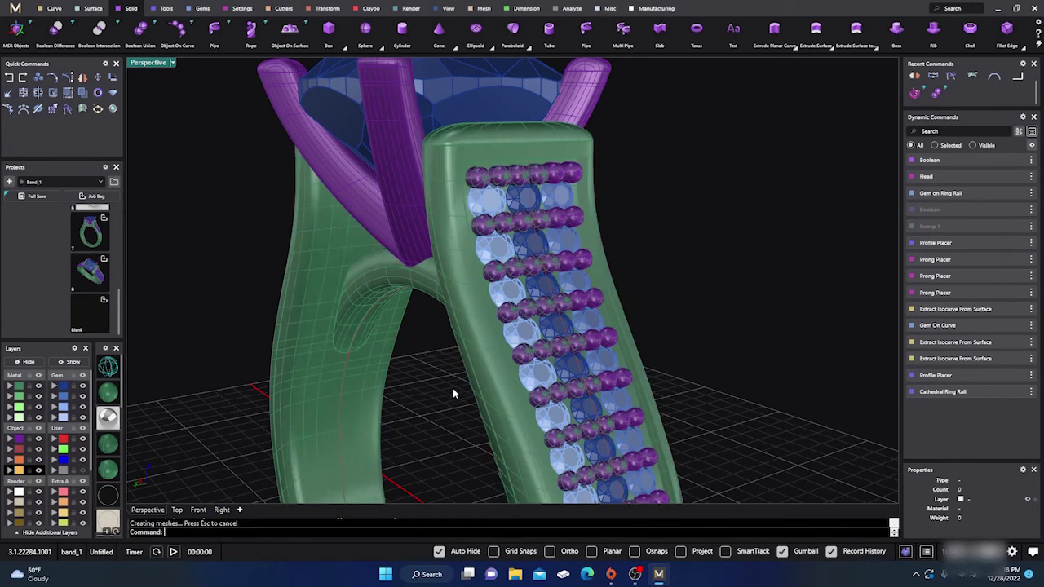
Step: Boolean Union the band with the prongs of the remaining side gem row on the first shoulder
{"action": "key", "text": "Return"}
{"action": "left_click", "coordinate": [485, 366]}
{"action": "key", "text": "Return"}
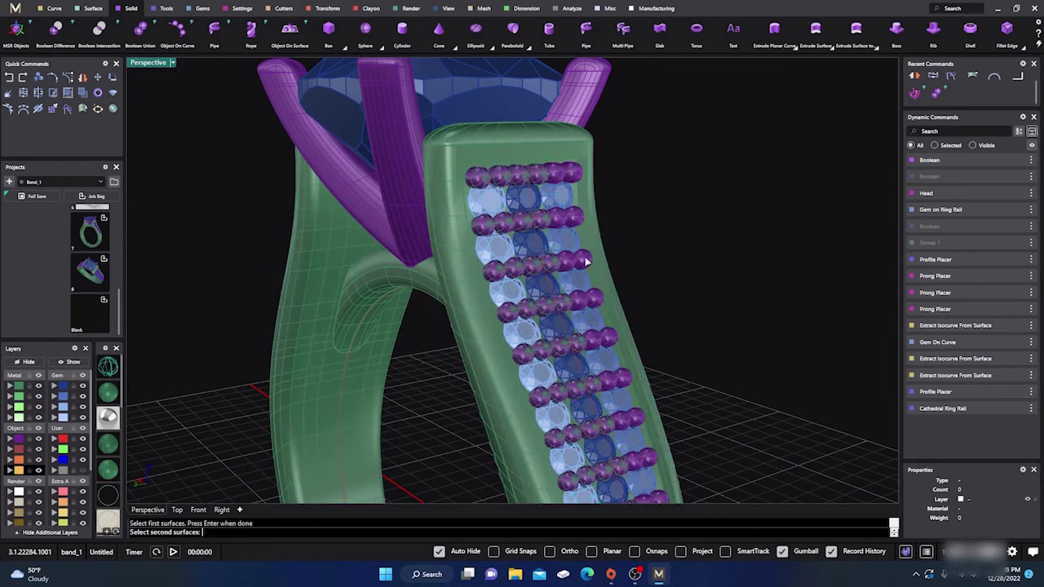
{"action": "left_click", "coordinate": [585, 261]}
{"action": "key", "text": "Return"}
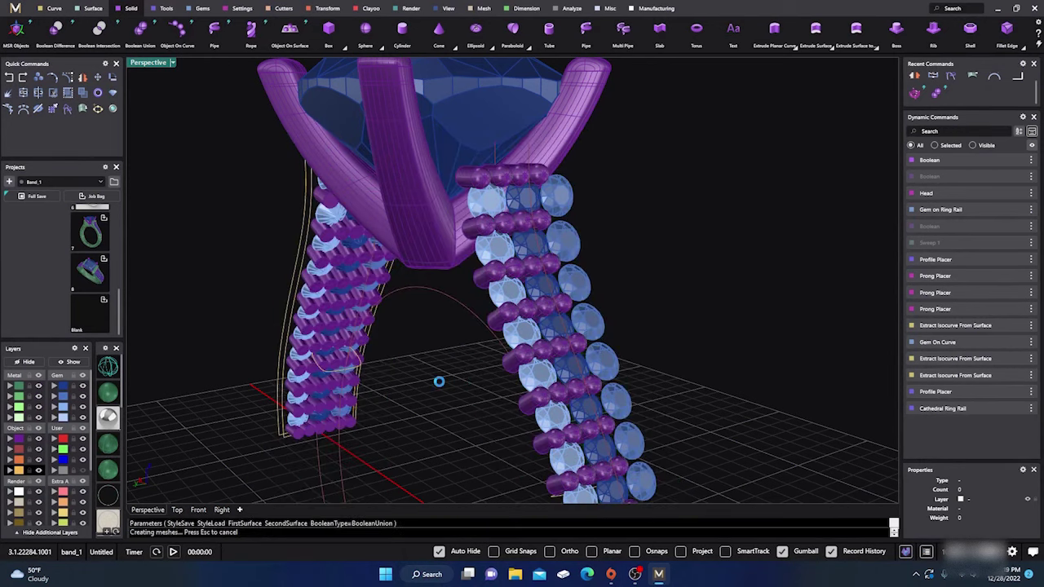
Step: Boolean Union the band with the outer side row of prongs on the opposite shoulder
{"action": "scroll", "coordinate": [413, 408], "scroll_direction": "down", "scroll_amount": 2}
{"action": "right_click_drag", "start_coordinate": [412, 408], "coordinate": [584, 404]}
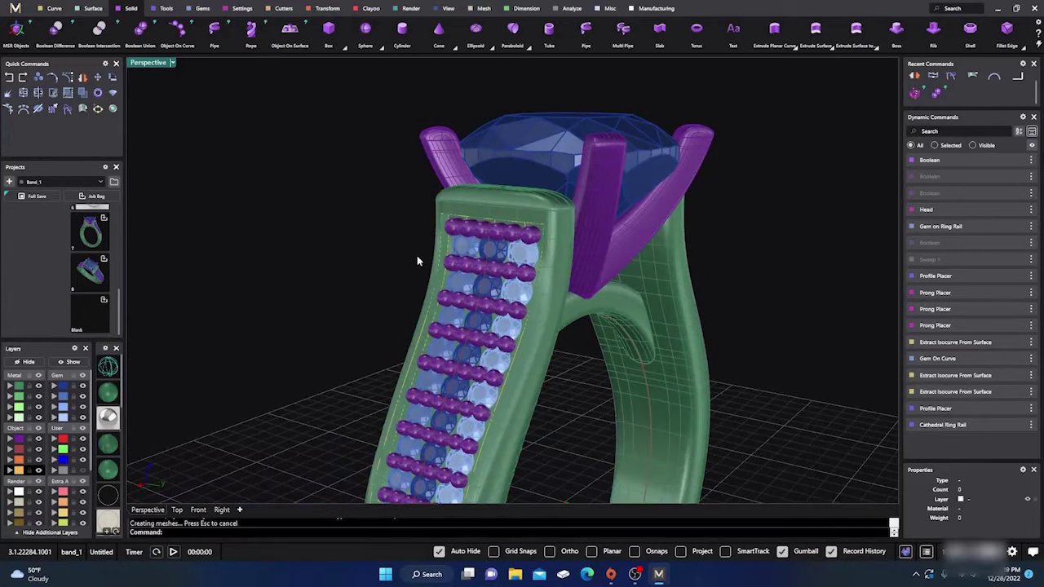
{"action": "scroll", "coordinate": [417, 256], "scroll_direction": "down", "scroll_amount": 5}
{"action": "right_click_drag", "start_coordinate": [397, 335], "coordinate": [415, 354]}
{"action": "scroll", "coordinate": [415, 354], "scroll_direction": "up", "scroll_amount": 8}
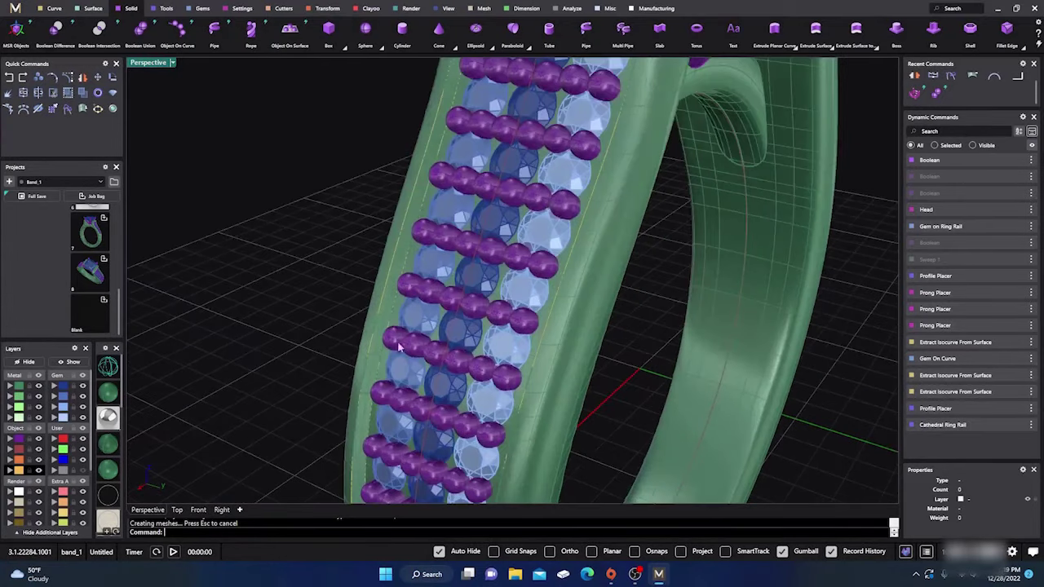
{"action": "right_click", "coordinate": [324, 297]}
{"action": "left_click", "coordinate": [369, 330]}
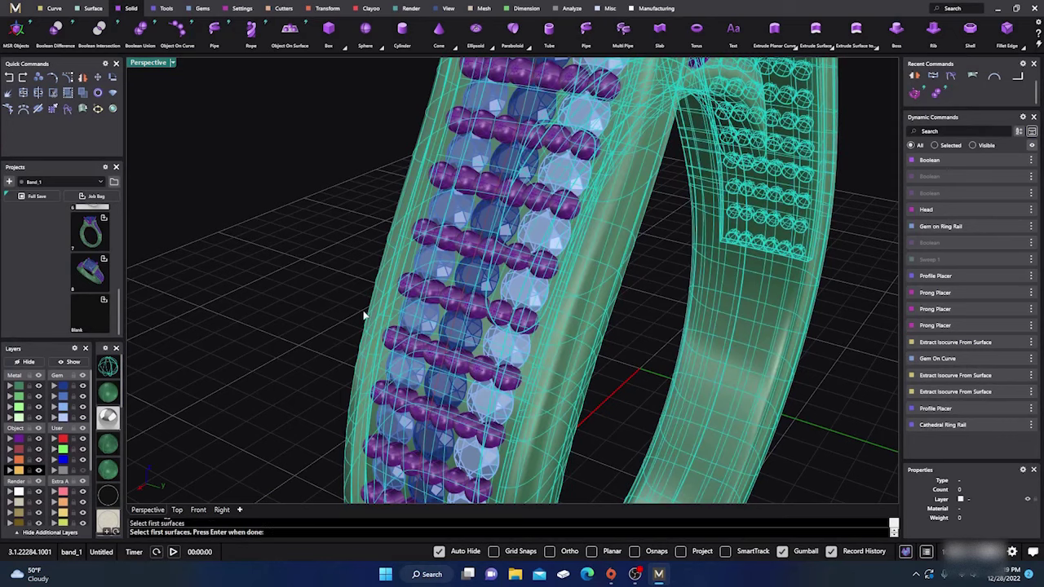
{"action": "key", "text": "Return"}
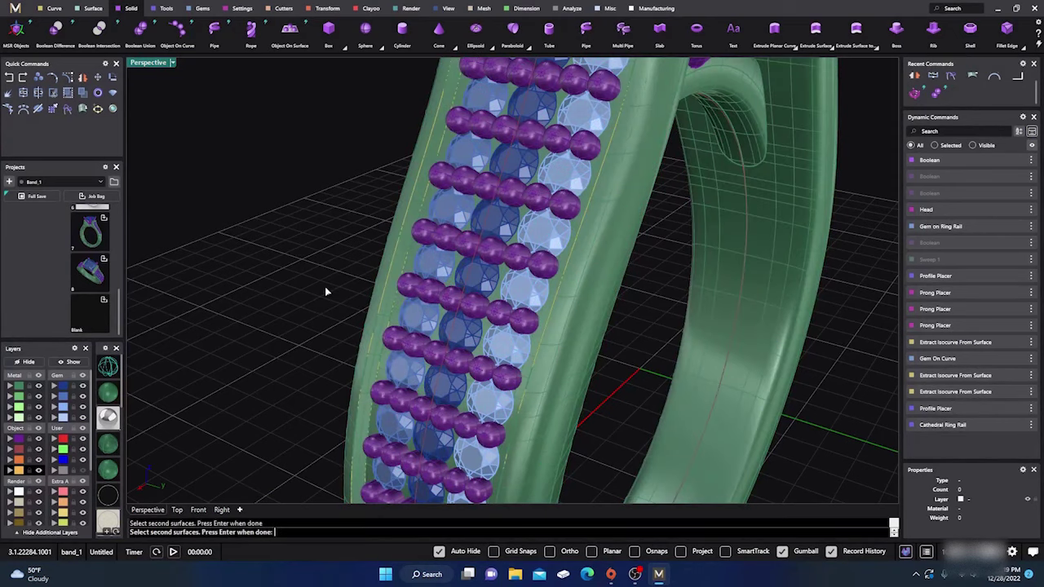
{"action": "key", "text": "Return"}
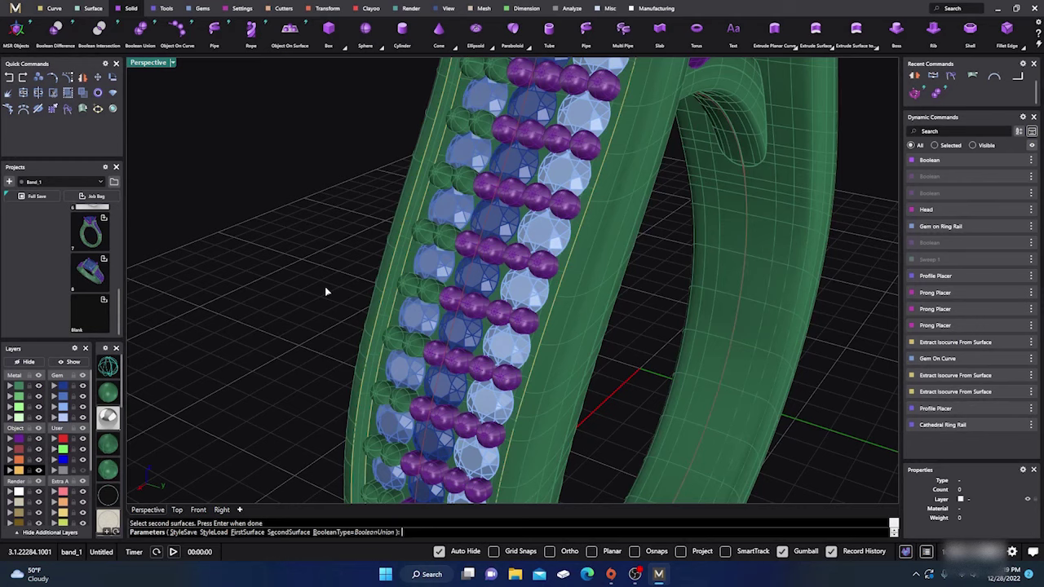
{"action": "key", "text": "Return"}
Step: Boolean Union the band with the middle gem row's prongs on the opposite shoulder
{"action": "key", "text": "Return"}
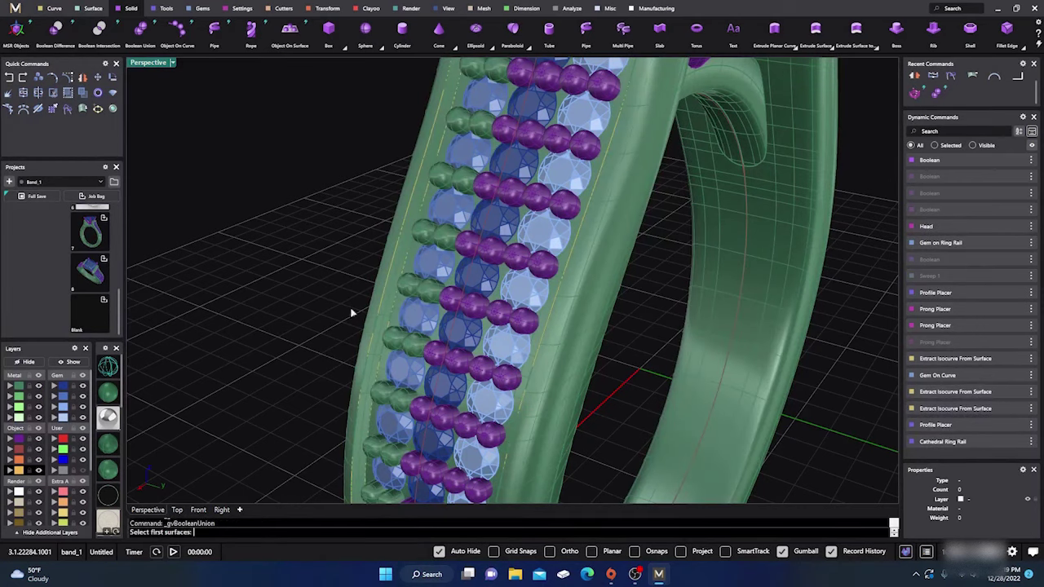
{"action": "left_click", "coordinate": [367, 330]}
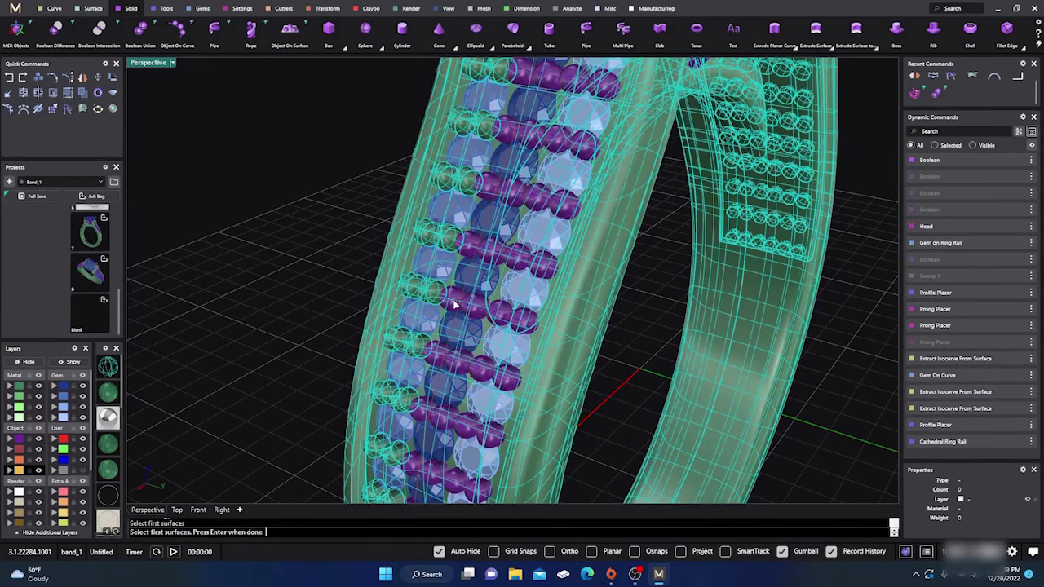
{"action": "key", "text": "Return"}
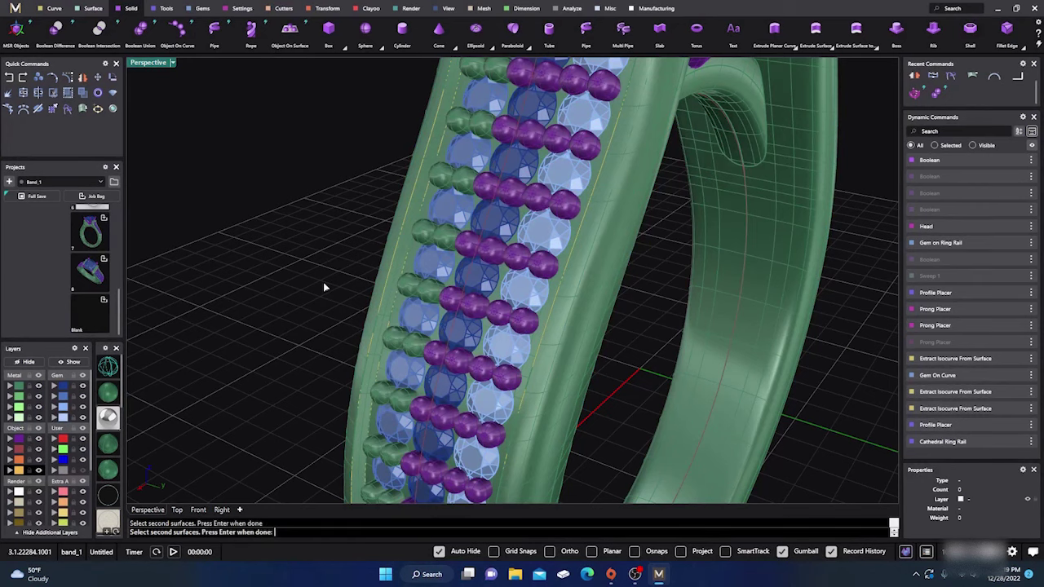
{"action": "key", "text": "Return"}
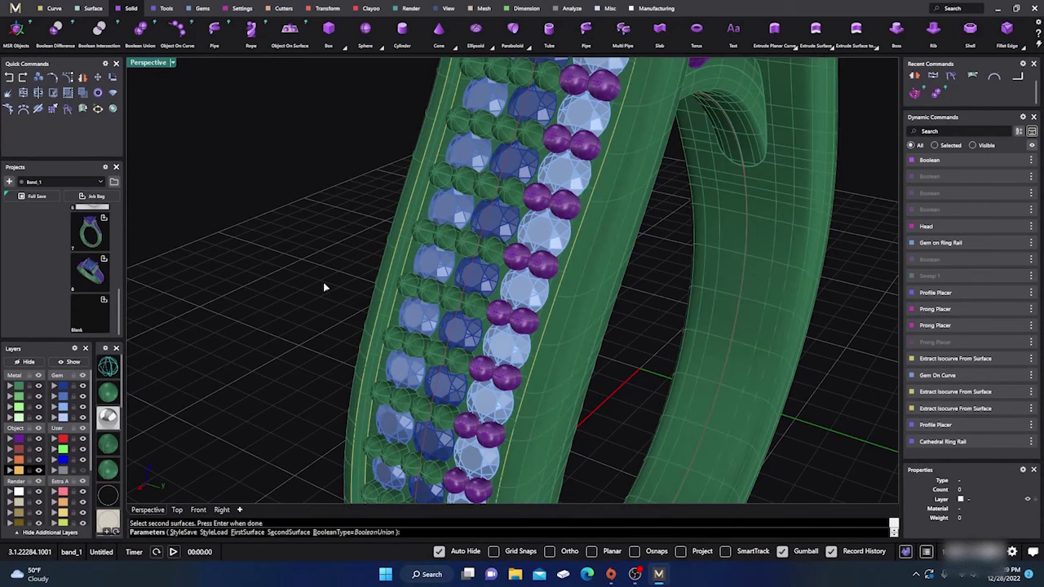
{"action": "key", "text": "Return"}
Step: Boolean Union the band with the last remaining row of purple prongs on the opposite shoulder
{"action": "key", "text": "Return"}
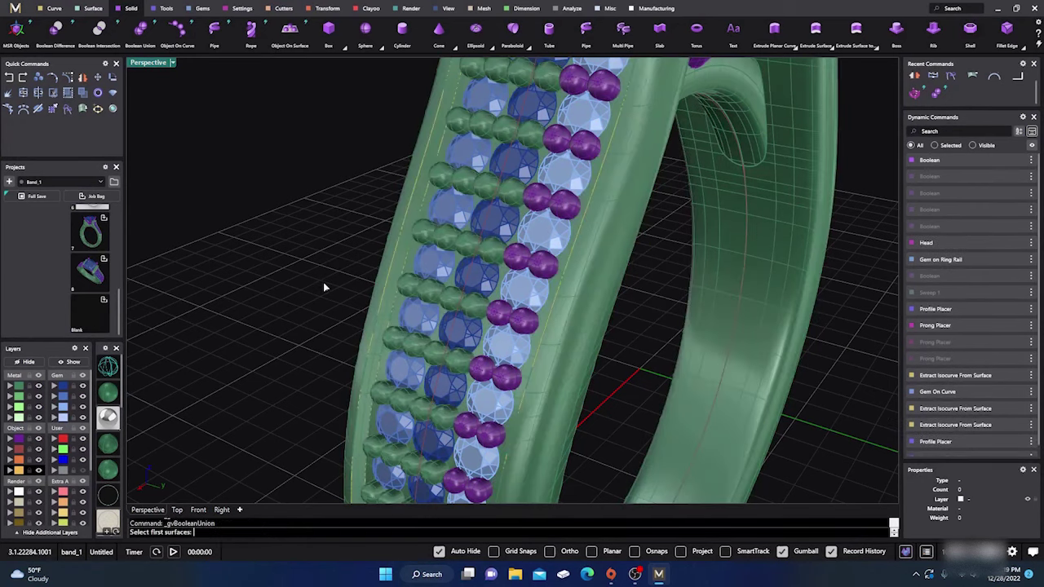
{"action": "left_click", "coordinate": [373, 312]}
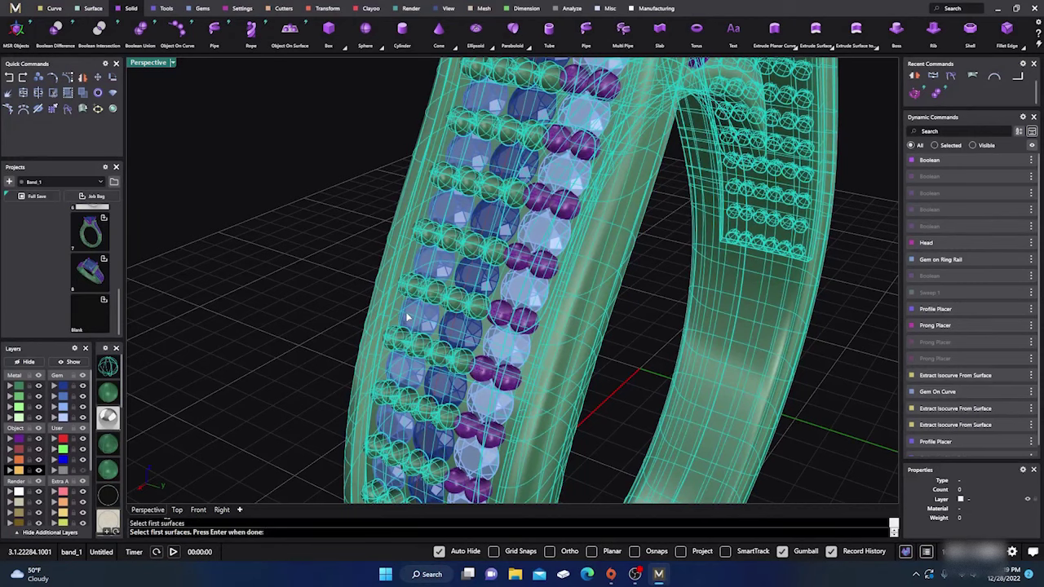
{"action": "key", "text": "Return"}
{"action": "left_click", "coordinate": [526, 326]}
{"action": "key", "text": "Return"}
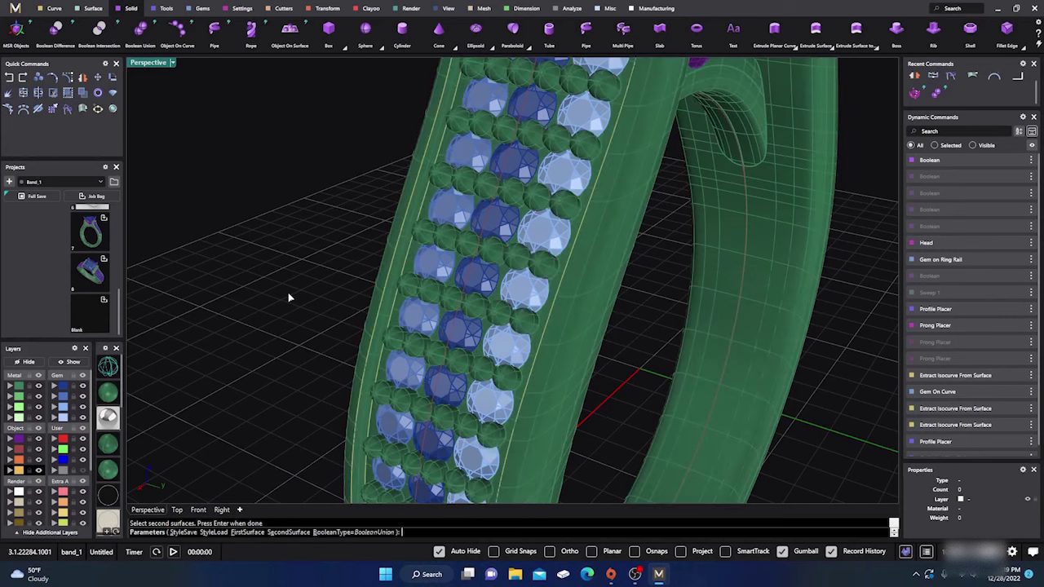
{"action": "key", "text": "Return"}
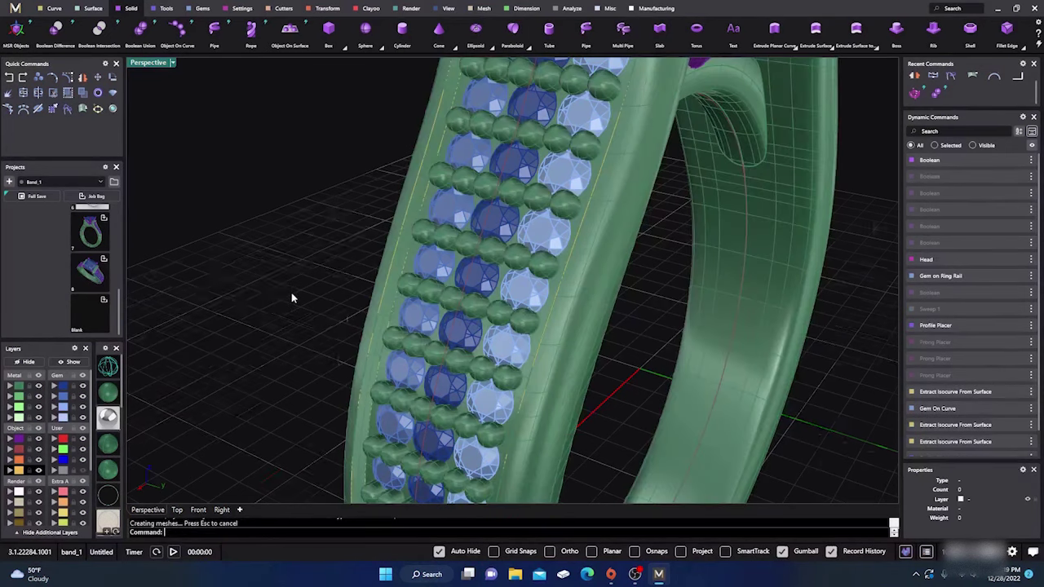
Step: Select the leftover loose pavé prongs, excluding the four head prongs, and move them to the hidden grey User layer
{"action": "scroll", "coordinate": [291, 297], "scroll_direction": "down", "scroll_amount": 6}
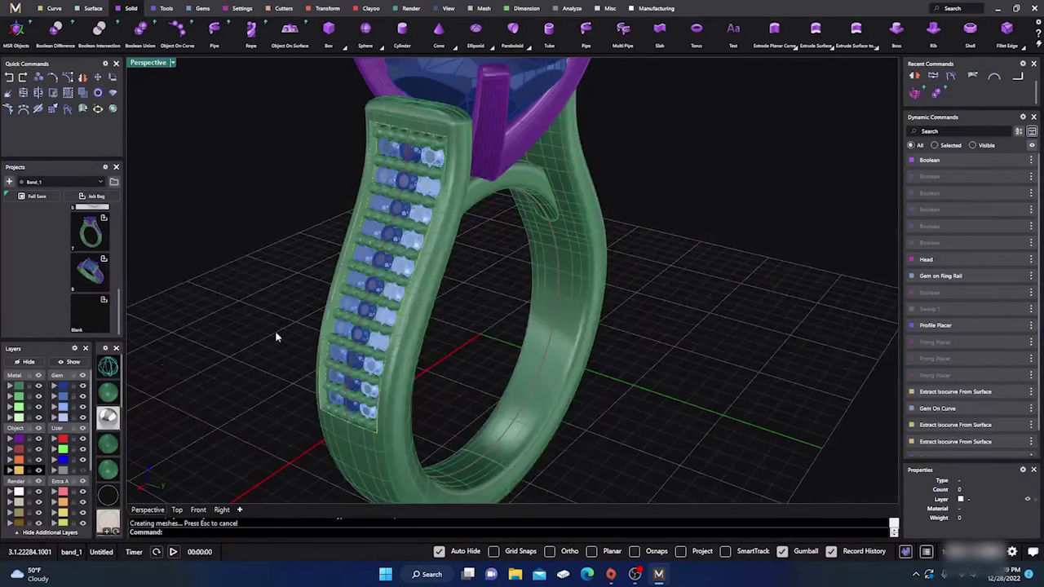
{"action": "right_click", "coordinate": [18, 439]}
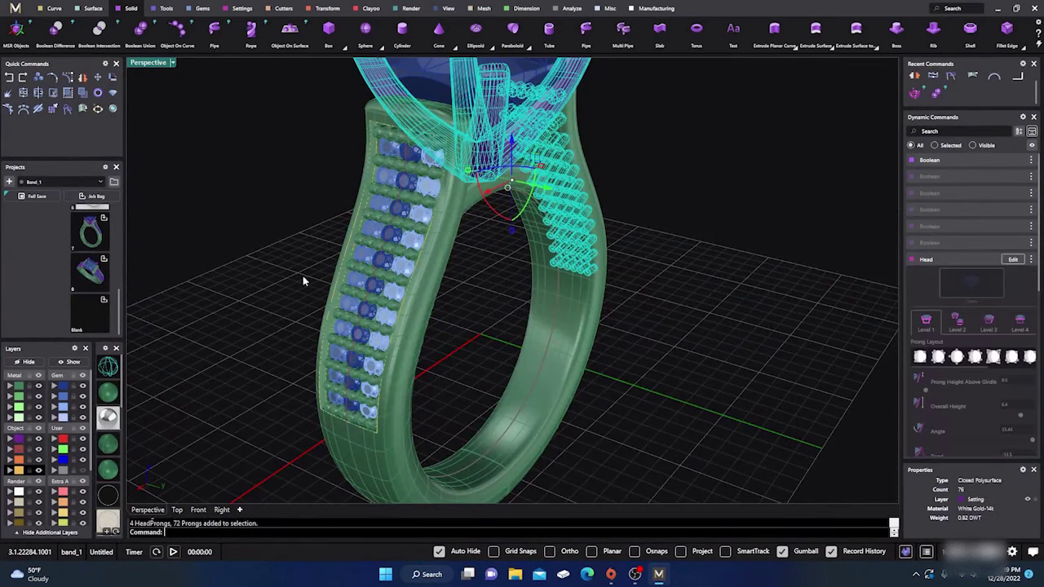
{"action": "left_click", "coordinate": [391, 85], "text": "ctrl"}
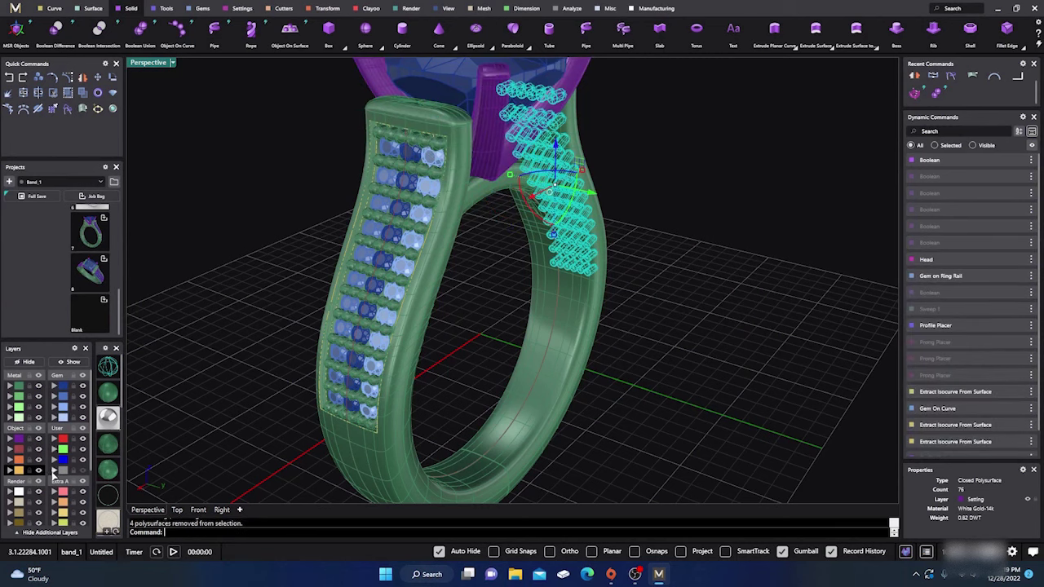
{"action": "left_click", "coordinate": [54, 470]}
Step: Check the joined band and pavé prongs from both sides and select a side row of shoulder gems
{"action": "right_click_drag", "start_coordinate": [493, 386], "coordinate": [446, 377]}
{"action": "left_click", "coordinate": [335, 385]}
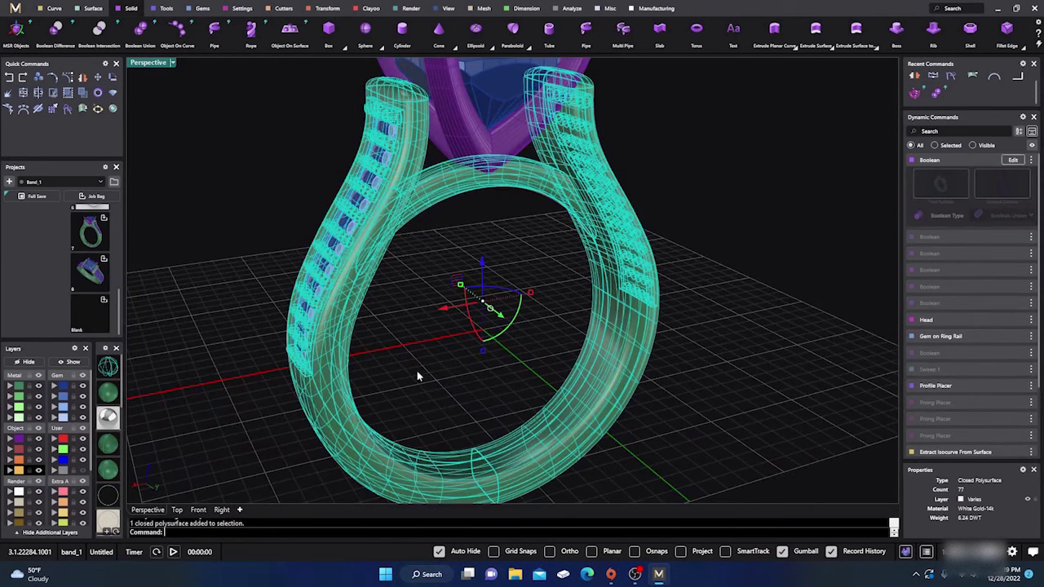
{"action": "left_click", "coordinate": [538, 232]}
{"action": "right_click_drag", "start_coordinate": [538, 232], "coordinate": [393, 286]}
{"action": "scroll", "coordinate": [496, 317], "scroll_direction": "up", "scroll_amount": 3}
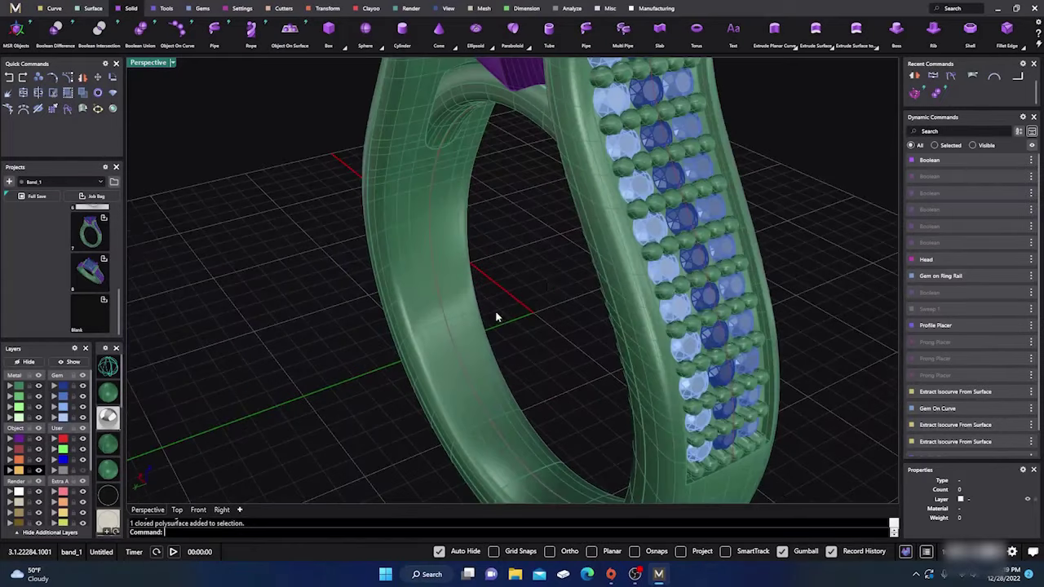
{"action": "left_click", "coordinate": [653, 232]}
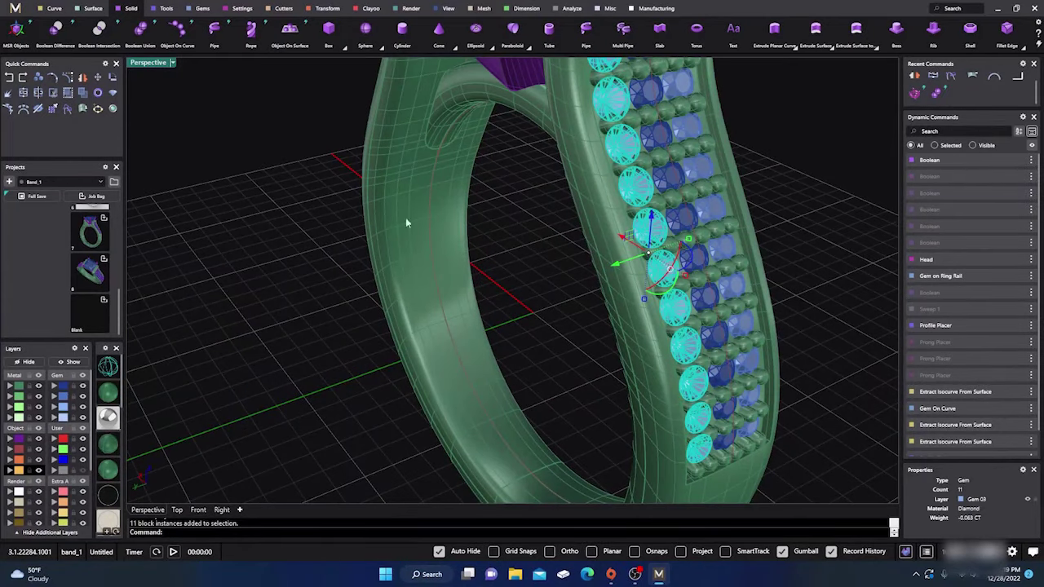
Step: Generate gem cutters on the selected side row of shoulder gems with Gem Cutter and show the model in wireframe
{"action": "left_click", "coordinate": [284, 10]}
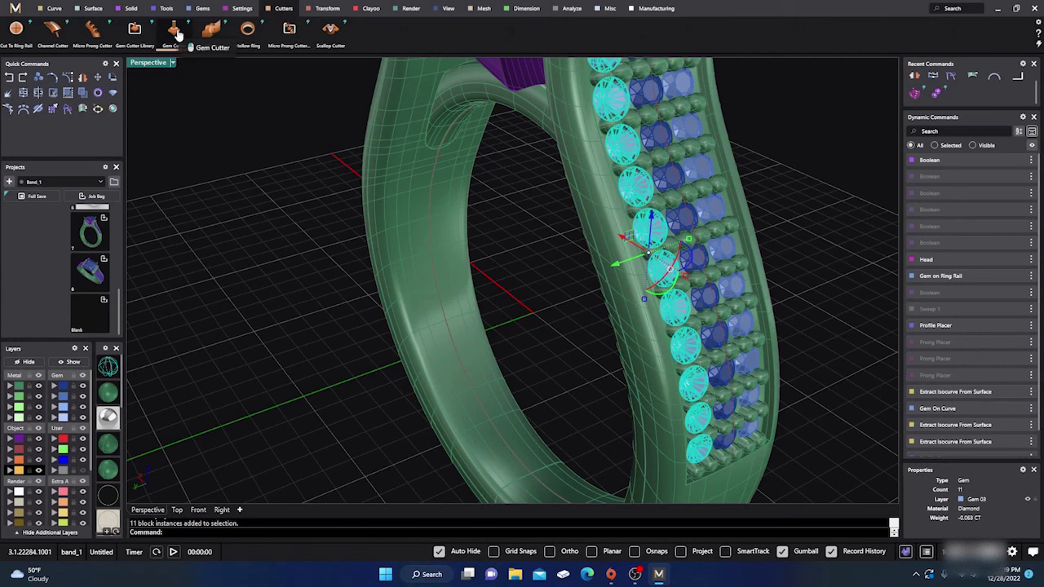
{"action": "left_click", "coordinate": [174, 29]}
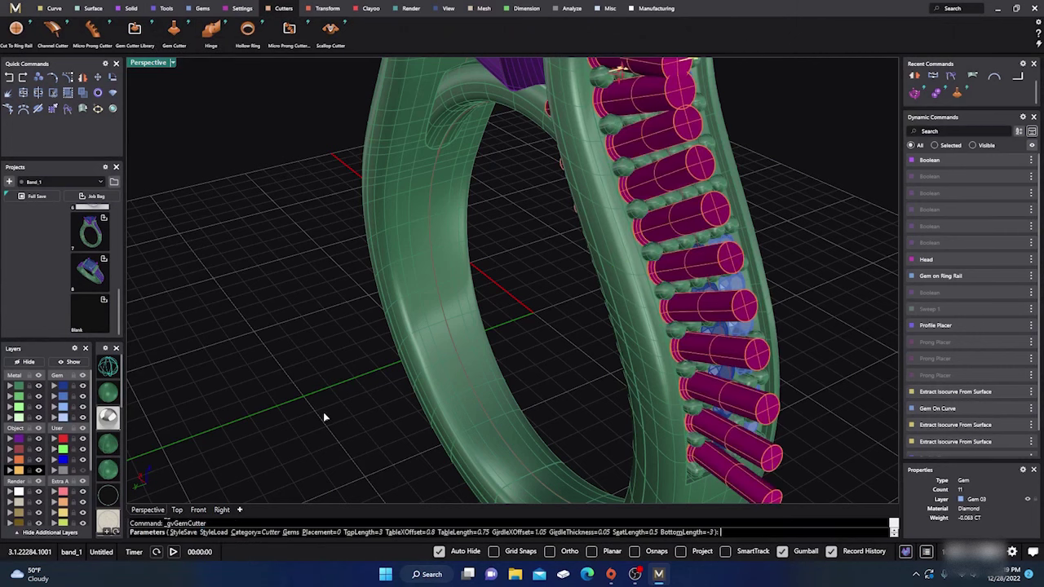
{"action": "right_click_drag", "start_coordinate": [323, 412], "coordinate": [432, 379]}
{"action": "scroll", "coordinate": [407, 400], "scroll_direction": "down", "scroll_amount": 5}
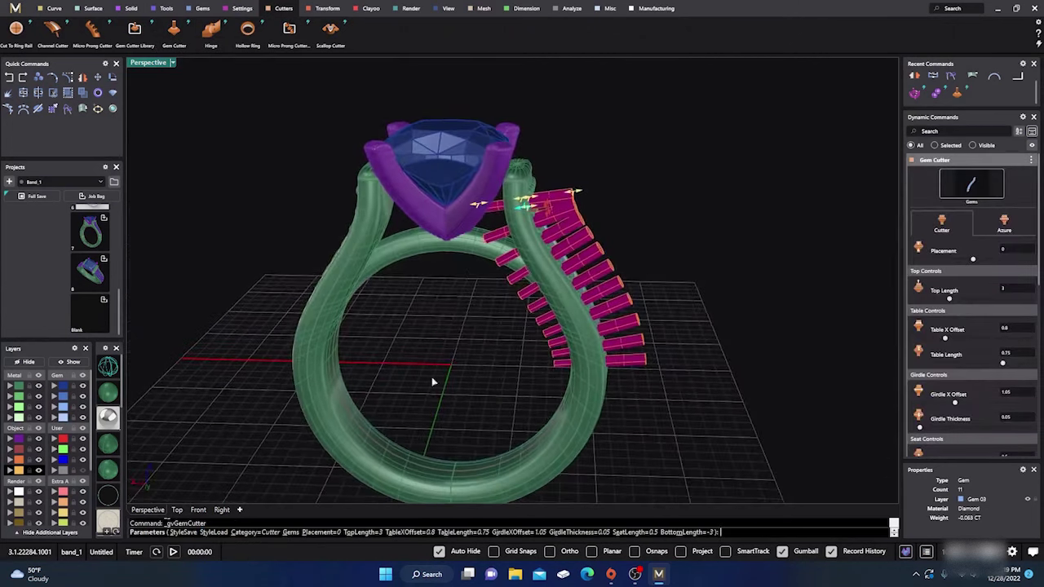
{"action": "left_click", "coordinate": [108, 368]}
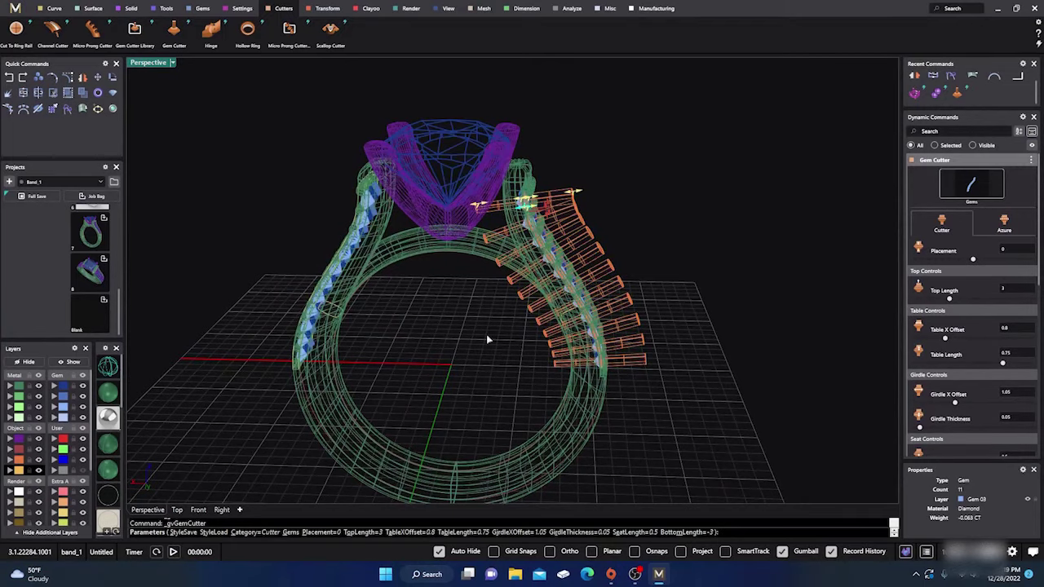
{"action": "scroll", "coordinate": [485, 343], "scroll_direction": "up", "scroll_amount": 3}
{"action": "right_click_drag", "start_coordinate": [474, 364], "coordinate": [514, 356]}
{"action": "scroll", "coordinate": [514, 155], "scroll_direction": "up", "scroll_amount": 5}
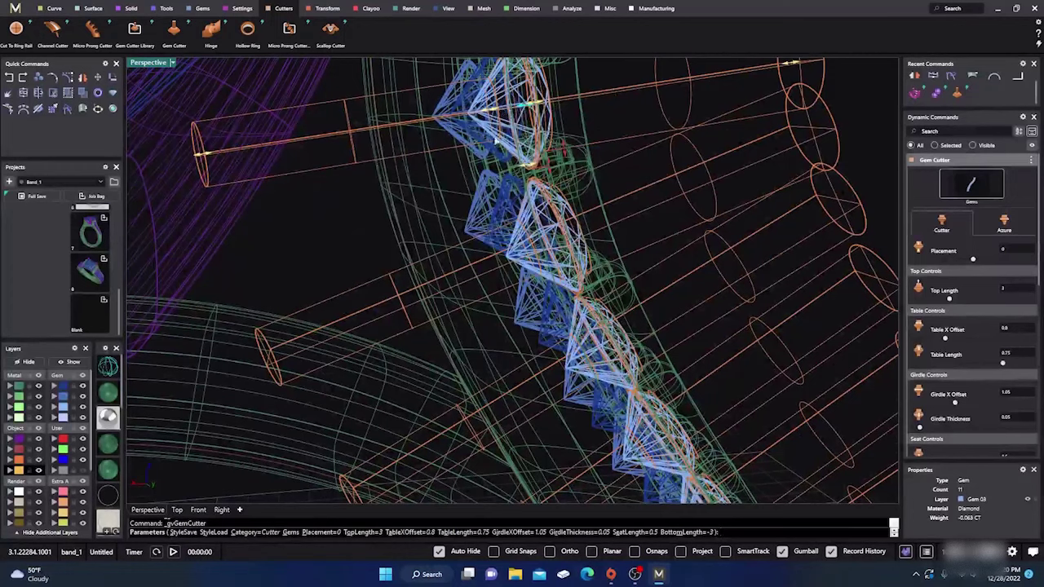
Step: Set the side-row cutters' Seat Length to 0.38 and Bottom Length to -0.41, then accept them
{"action": "left_click_drag", "start_coordinate": [490, 113], "coordinate": [496, 115]}
{"action": "left_click_drag", "start_coordinate": [207, 160], "coordinate": [461, 116]}
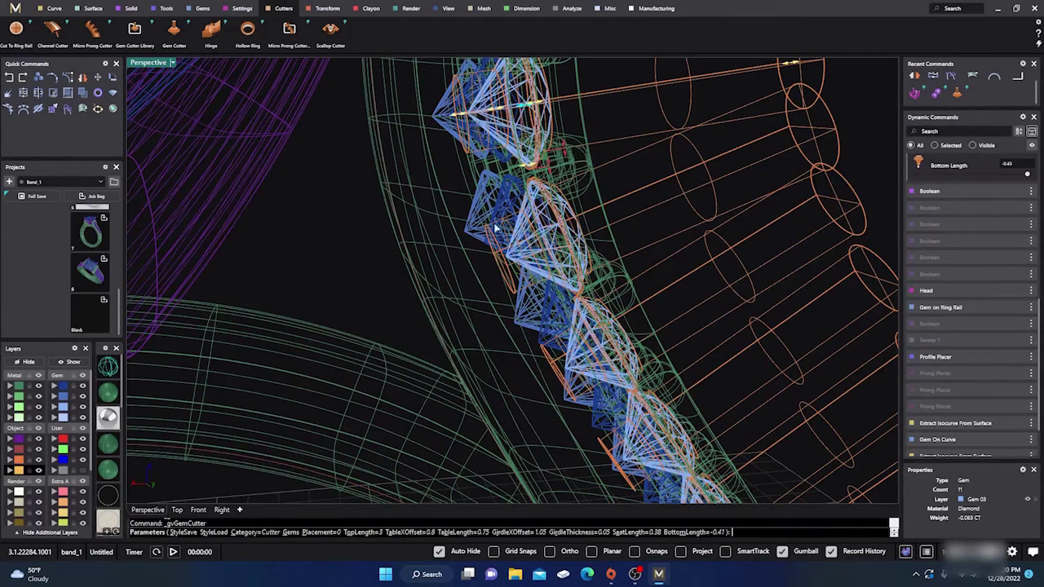
{"action": "scroll", "coordinate": [487, 221], "scroll_direction": "down", "scroll_amount": 4}
{"action": "right_click_drag", "start_coordinate": [530, 270], "coordinate": [405, 315]}
{"action": "key", "text": "Return"}
Step: Generate gem cutters on the middle row of gems on the same shoulder with Gem Cutter
{"action": "left_click", "coordinate": [493, 196]}
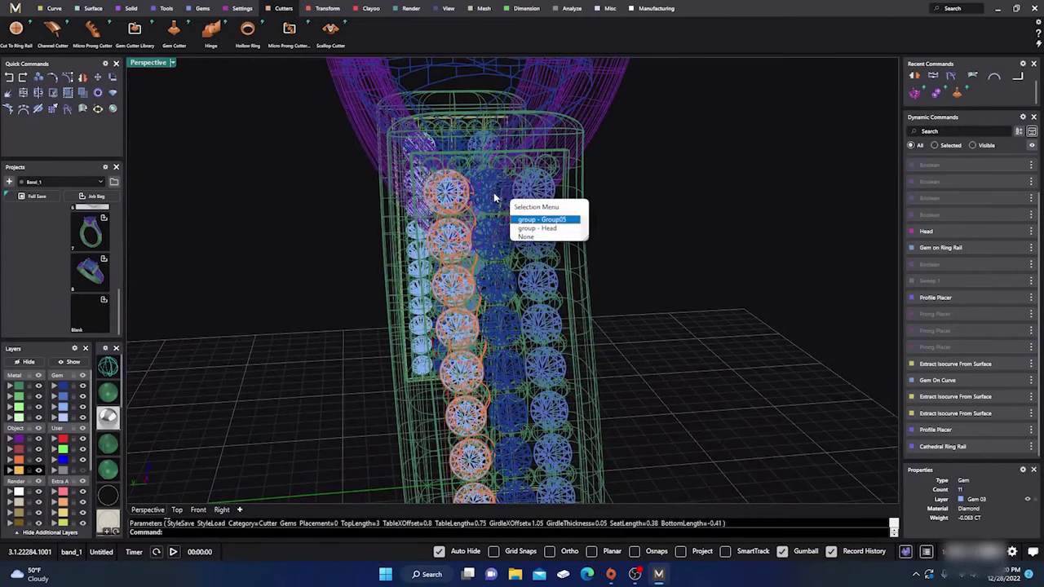
{"action": "left_click", "coordinate": [535, 220]}
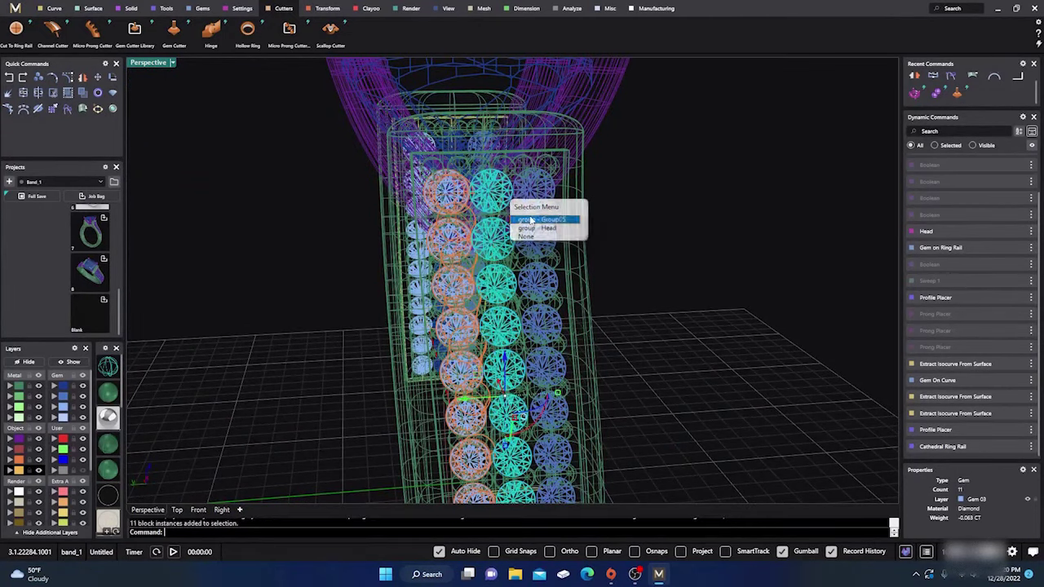
{"action": "right_click_drag", "start_coordinate": [299, 320], "coordinate": [385, 276]}
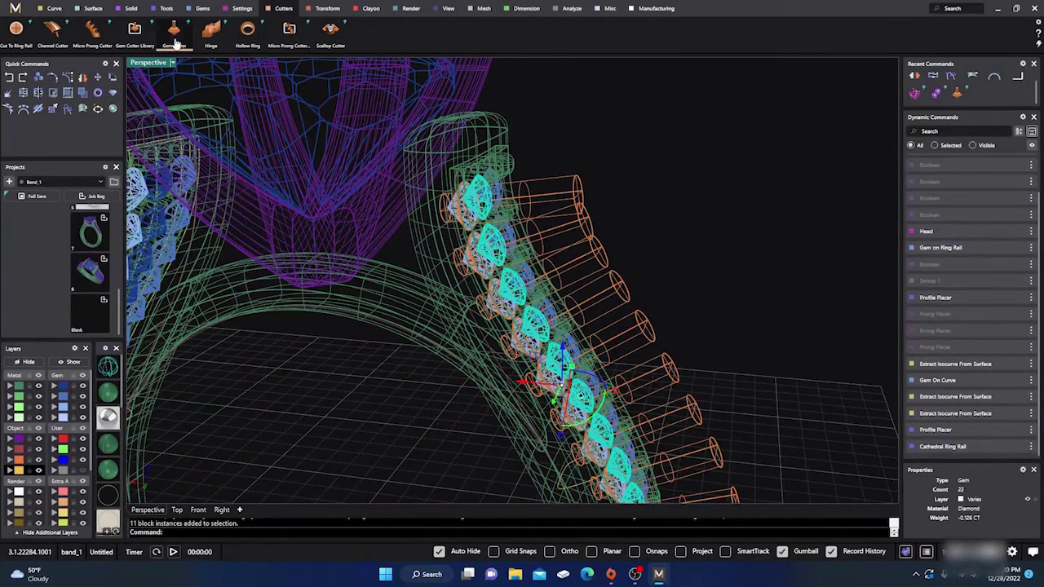
{"action": "left_click", "coordinate": [174, 29]}
{"action": "right_click_drag", "start_coordinate": [383, 376], "coordinate": [416, 329]}
{"action": "scroll", "coordinate": [482, 204], "scroll_direction": "up", "scroll_amount": 8}
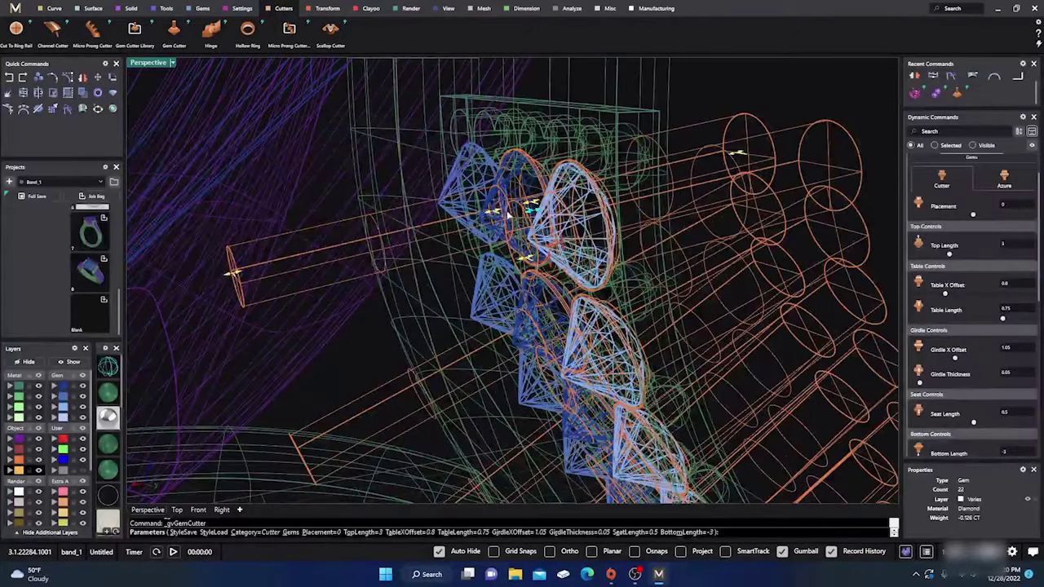
Step: Set the middle-row cutters' Seat Length to 0.3 and Bottom Length to -0.43, then accept them
{"action": "left_click_drag", "start_coordinate": [493, 214], "coordinate": [503, 212]}
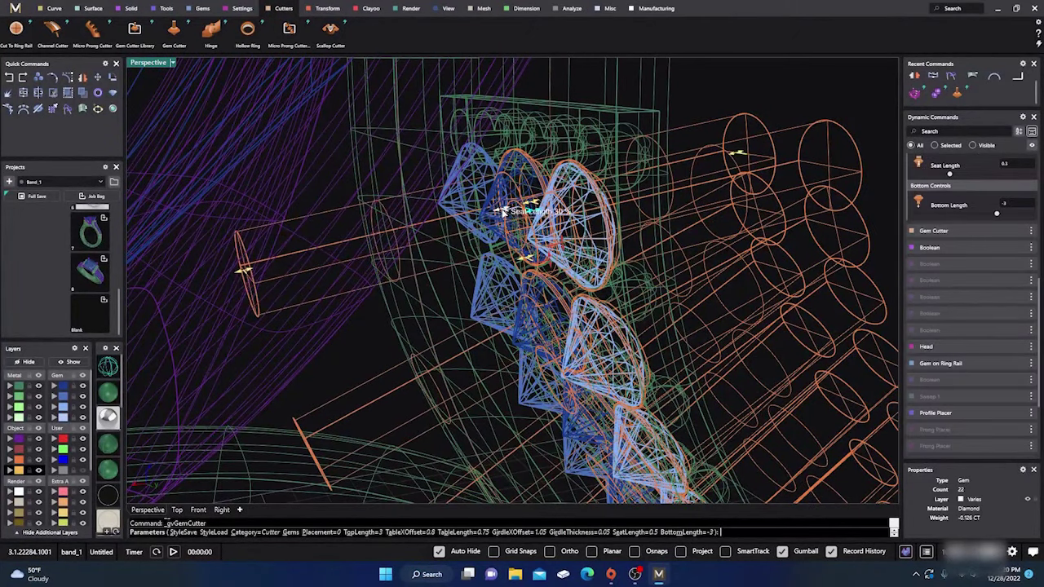
{"action": "left_click_drag", "start_coordinate": [243, 273], "coordinate": [465, 250]}
{"action": "right_click_drag", "start_coordinate": [409, 295], "coordinate": [387, 285]}
{"action": "left_click_drag", "start_coordinate": [438, 214], "coordinate": [445, 216]}
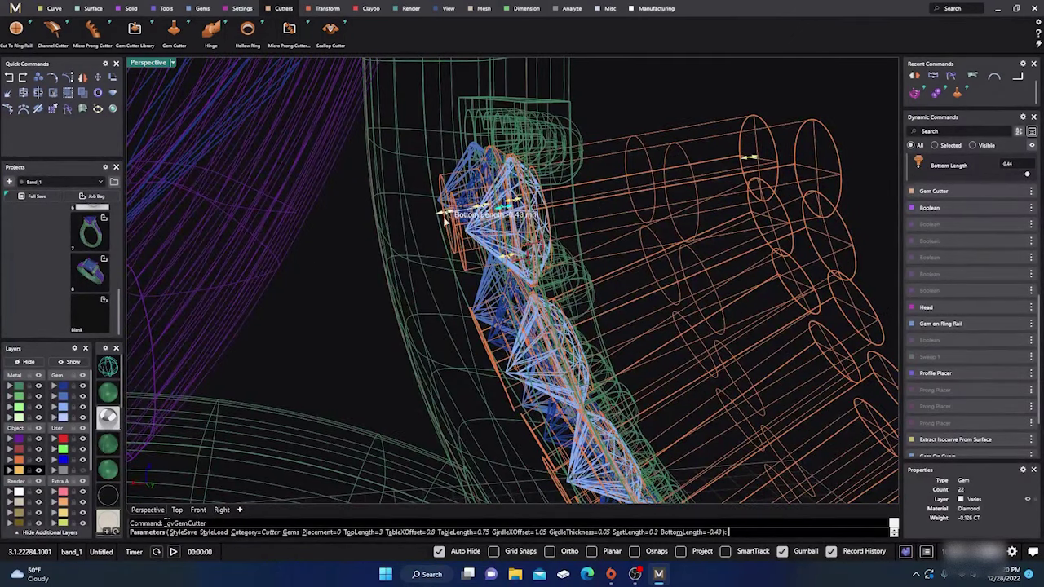
{"action": "scroll", "coordinate": [425, 286], "scroll_direction": "down", "scroll_amount": 5}
{"action": "right_click_drag", "start_coordinate": [426, 288], "coordinate": [397, 370]}
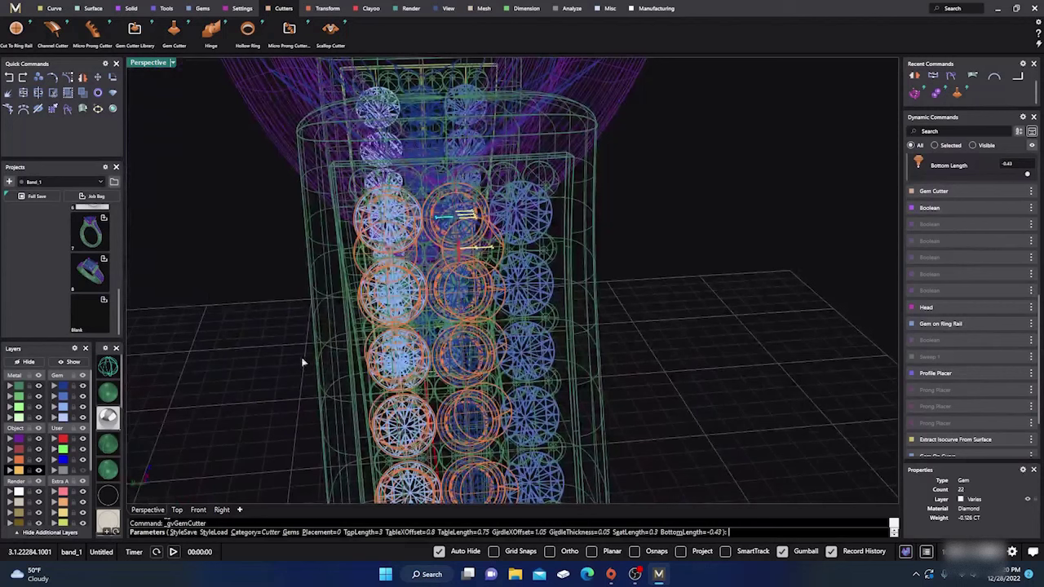
{"action": "key", "text": "Return"}
Step: Create gem cutters on the shoulder's remaining side row with Seat Length 0.29 and Bottom Length -0.44
{"action": "right_click_drag", "start_coordinate": [738, 357], "coordinate": [607, 308]}
{"action": "left_click", "coordinate": [566, 234], "text": "shift"}
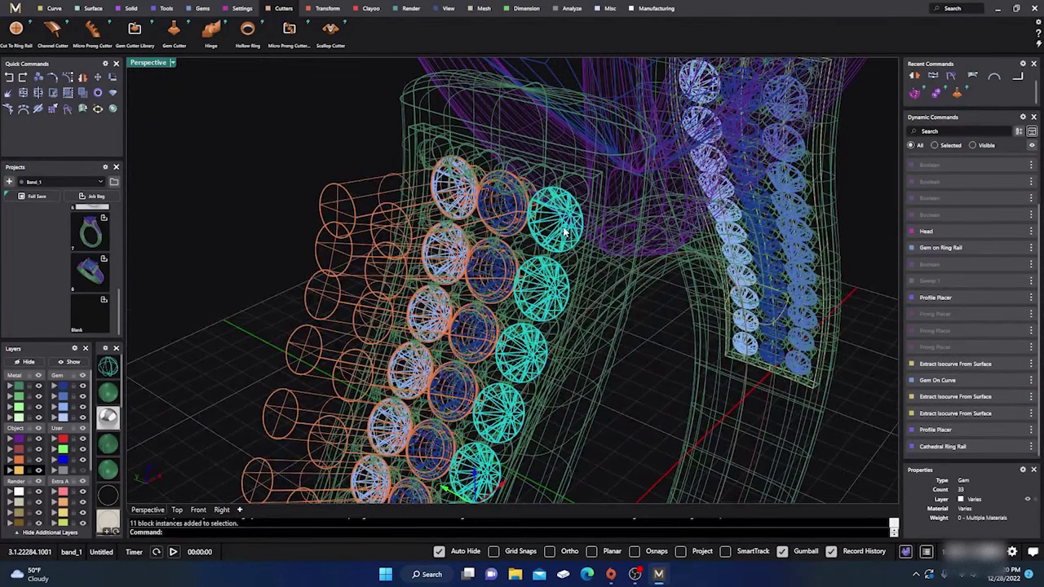
{"action": "left_click", "coordinate": [175, 32]}
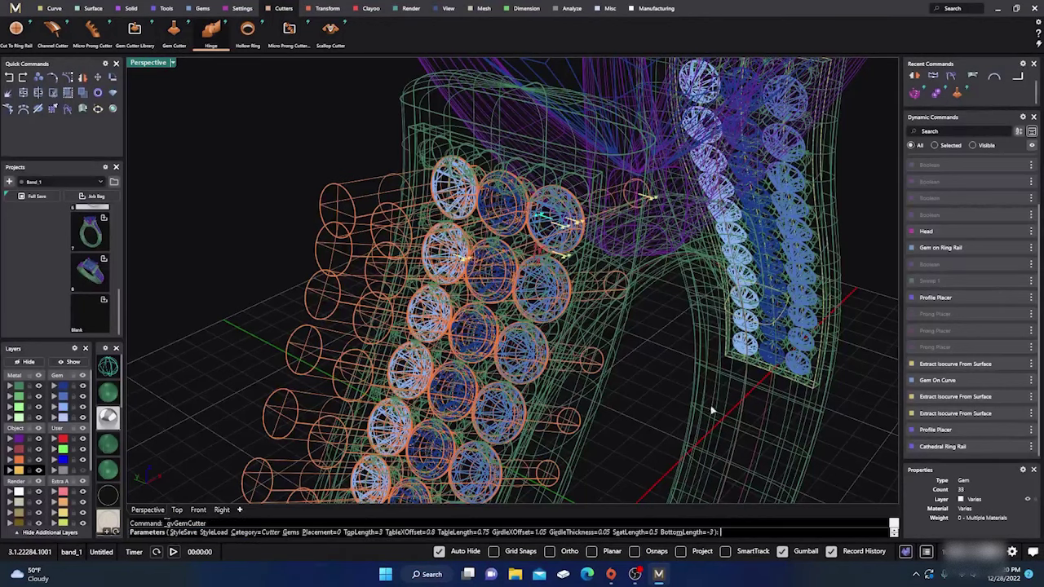
{"action": "right_click_drag", "start_coordinate": [734, 422], "coordinate": [601, 284]}
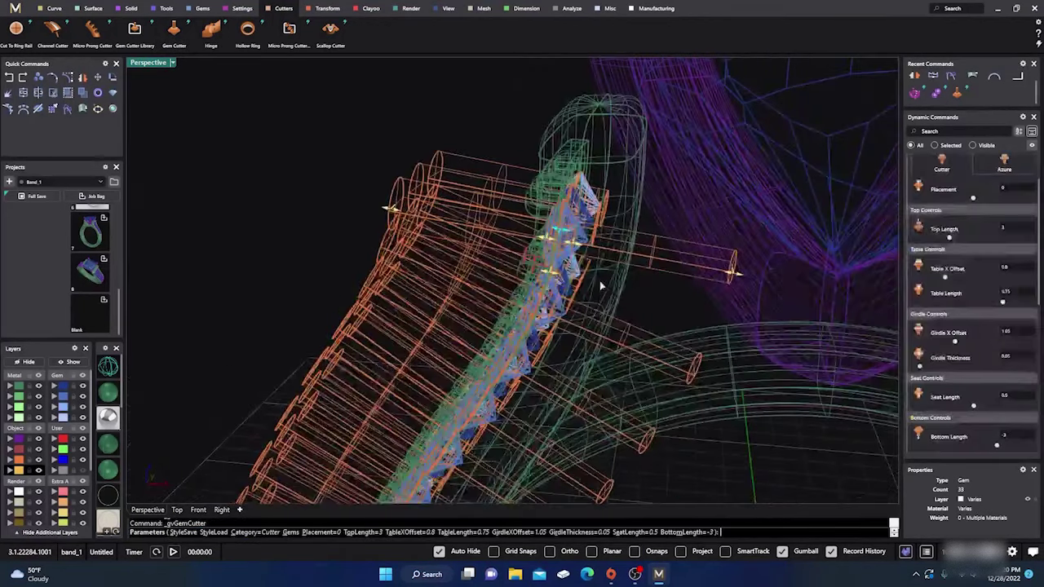
{"action": "scroll", "coordinate": [569, 261], "scroll_direction": "up", "scroll_amount": 4}
{"action": "left_click_drag", "start_coordinate": [573, 239], "coordinate": [596, 242]}
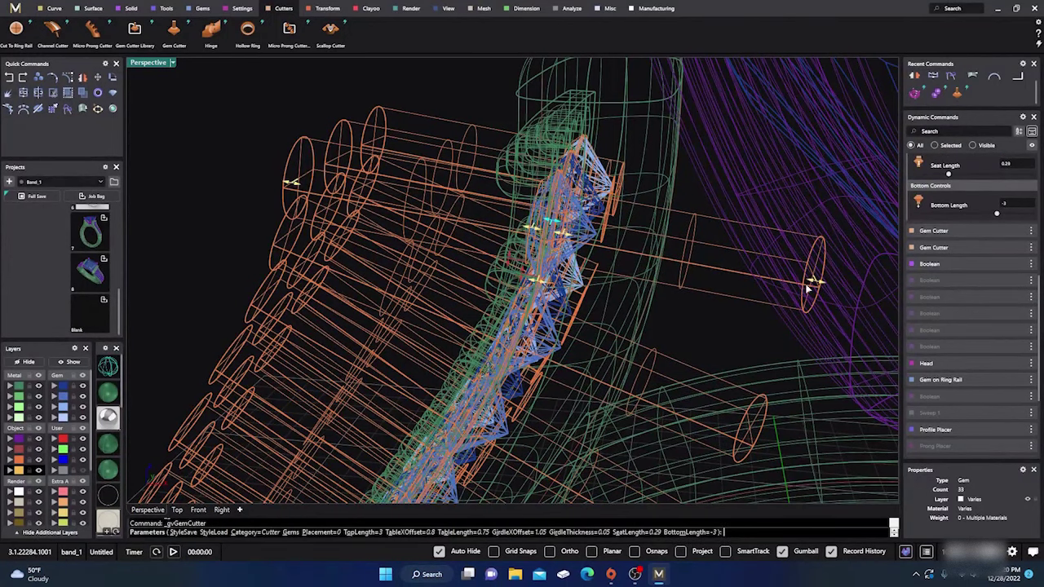
{"action": "left_click_drag", "start_coordinate": [808, 287], "coordinate": [602, 248]}
{"action": "scroll", "coordinate": [543, 305], "scroll_direction": "down", "scroll_amount": 7}
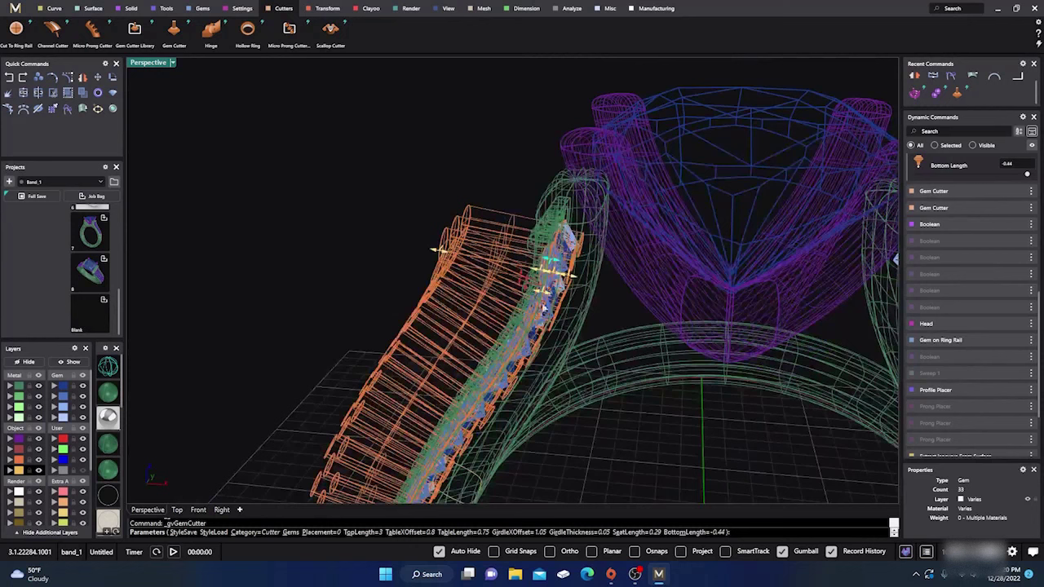
{"action": "right_click", "coordinate": [324, 219]}
Step: Mirror the cutters of all three gem rows onto the opposite shoulder, with the mirror plane starting at 0,0,0
{"action": "scroll", "coordinate": [321, 222], "scroll_direction": "down", "scroll_amount": 6}
{"action": "right_click_drag", "start_coordinate": [319, 228], "coordinate": [407, 233]}
{"action": "right_click_drag", "start_coordinate": [299, 216], "coordinate": [640, 275]}
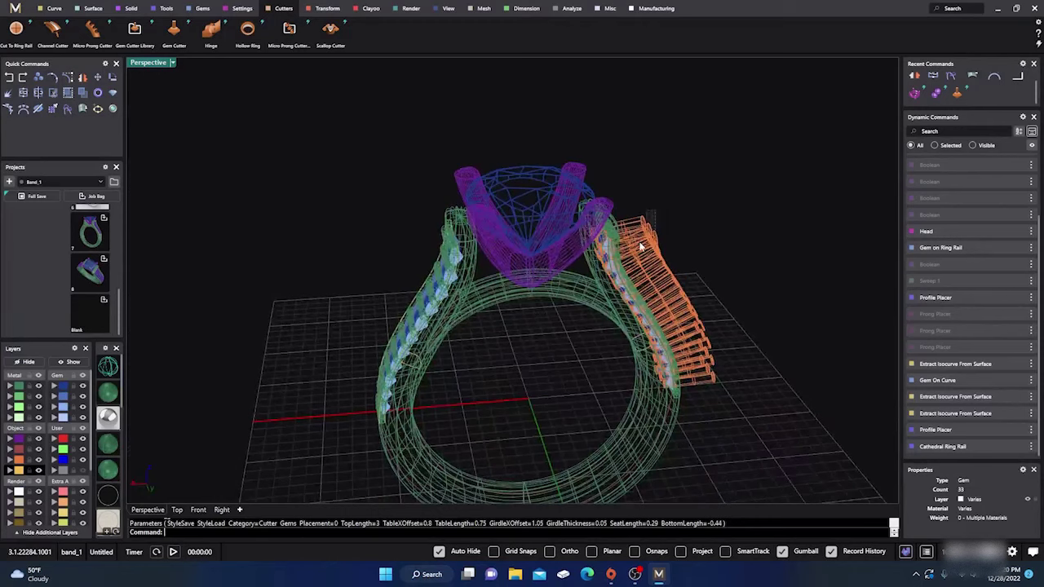
{"action": "left_click", "coordinate": [641, 246]}
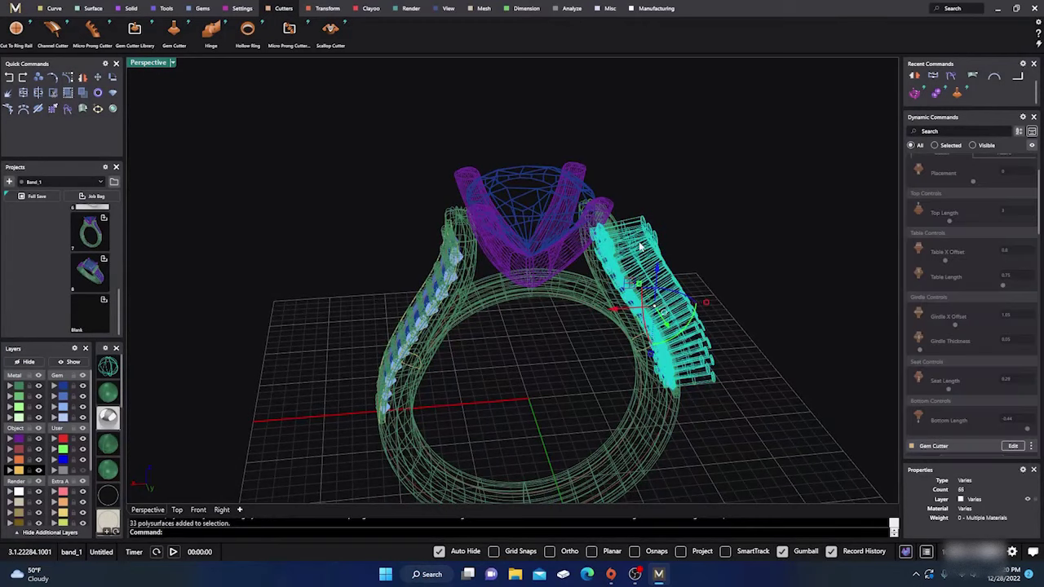
{"action": "left_click", "coordinate": [82, 80]}
{"action": "type", "text": "0,0,0"}
{"action": "key", "text": "Return"}
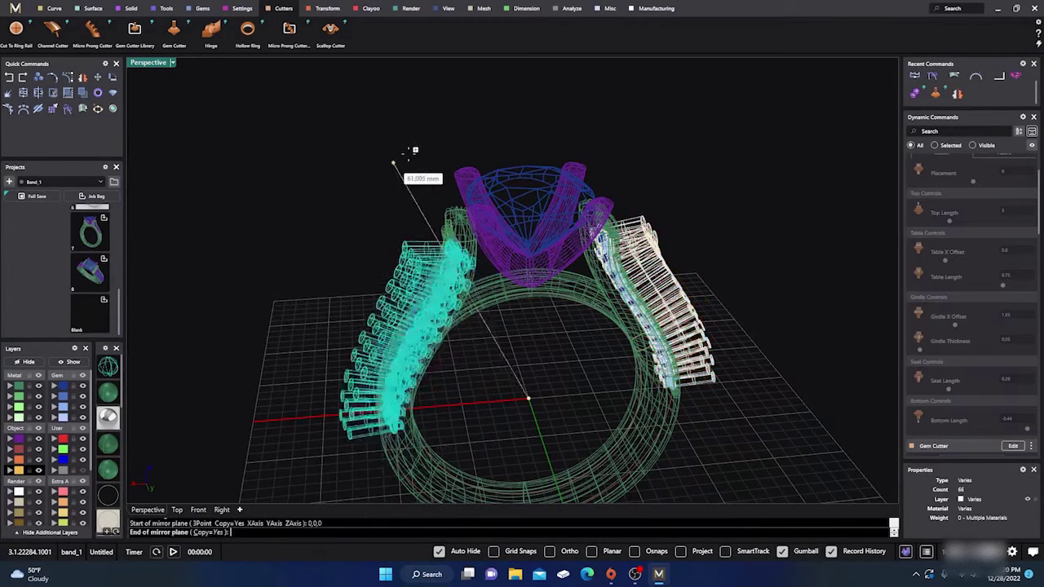
{"action": "left_click", "coordinate": [492, 136]}
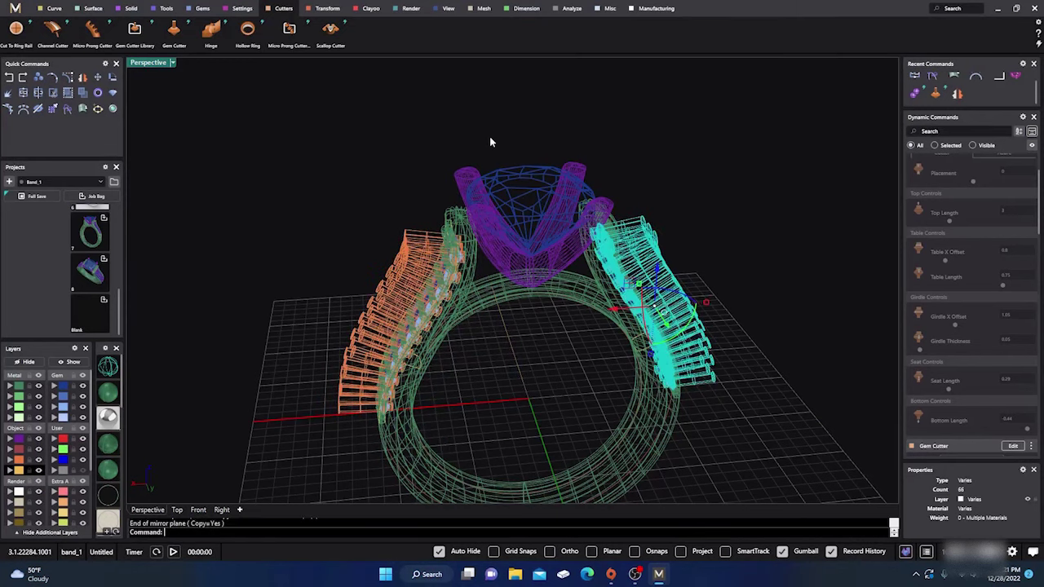
Step: Return to the shaded display and delete all gem cutters on the Cutting layer from both shoulders
{"action": "left_click", "coordinate": [115, 395]}
{"action": "mouse_move", "coordinate": [518, 383]}
{"action": "right_mouse_down"}
{"action": "mouse_move", "coordinate": [473, 387]}
{"action": "mouse_move", "coordinate": [431, 356]}
{"action": "mouse_move", "coordinate": [468, 371]}
{"action": "mouse_move", "coordinate": [459, 347]}
{"action": "right_mouse_up"}
{"action": "scroll", "coordinate": [518, 344], "scroll_direction": "up", "scroll_amount": 10}
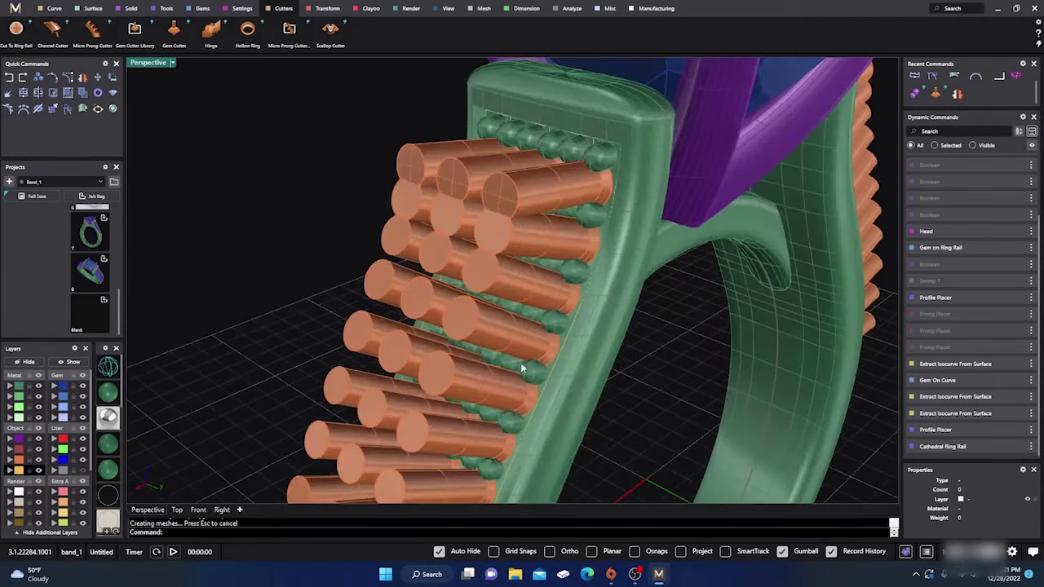
{"action": "right_click_drag", "start_coordinate": [457, 404], "coordinate": [337, 336]}
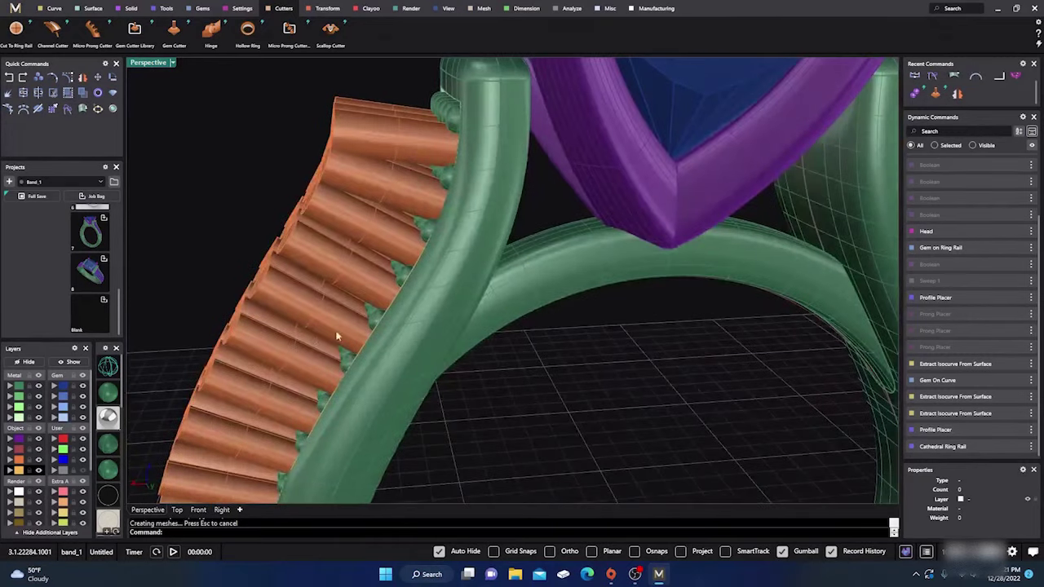
{"action": "left_click", "coordinate": [17, 465]}
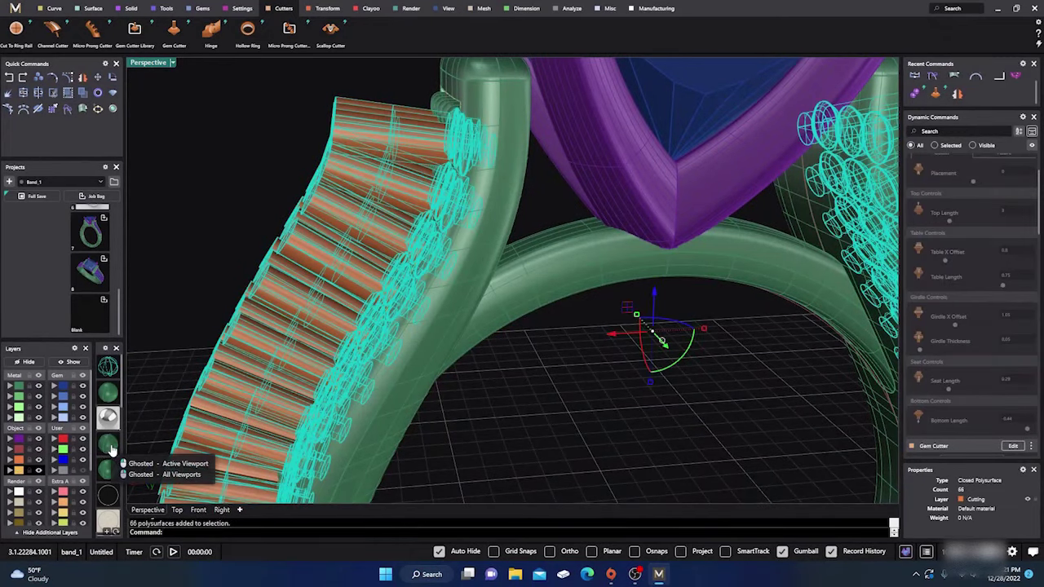
{"action": "key", "text": "Delete"}
Step: Generate new gem cutters on the side row of shoulder gems nearest the band's outer edge with Gem Cutter
{"action": "scroll", "coordinate": [319, 401], "scroll_direction": "down", "scroll_amount": 7}
{"action": "right_click_drag", "start_coordinate": [507, 436], "coordinate": [406, 419]}
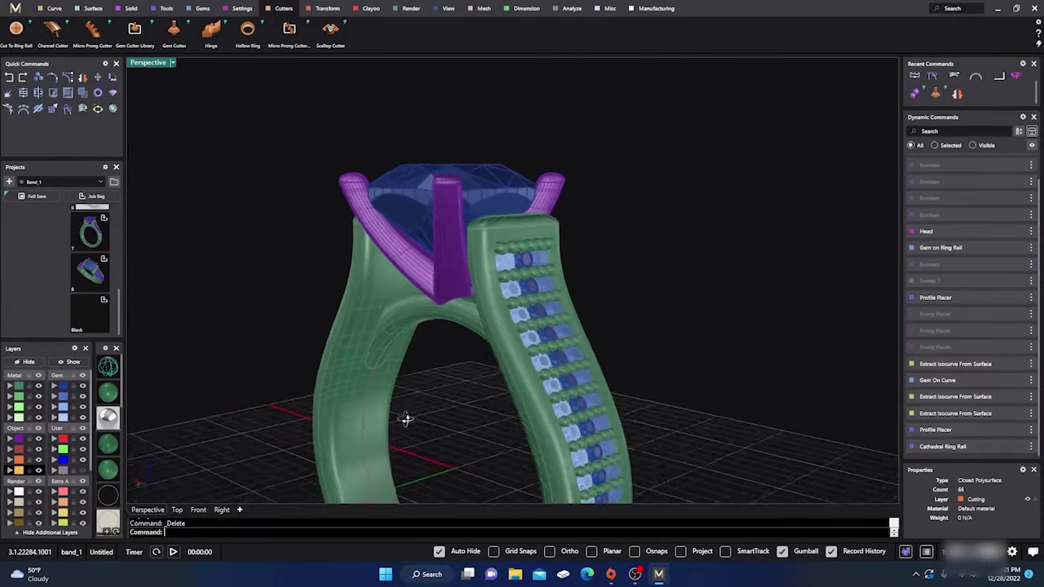
{"action": "scroll", "coordinate": [506, 270], "scroll_direction": "up", "scroll_amount": 10}
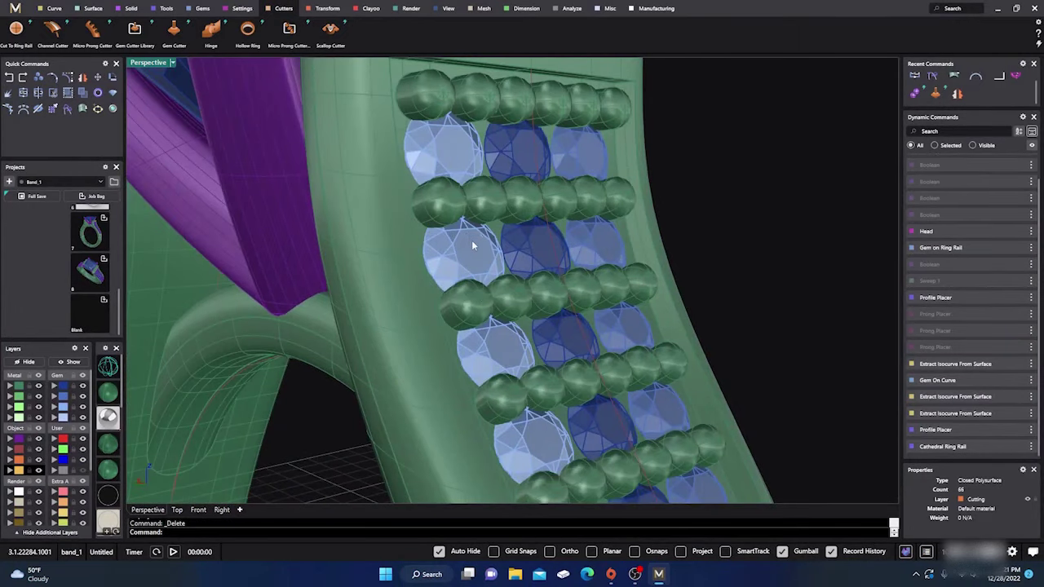
{"action": "left_click", "coordinate": [470, 246]}
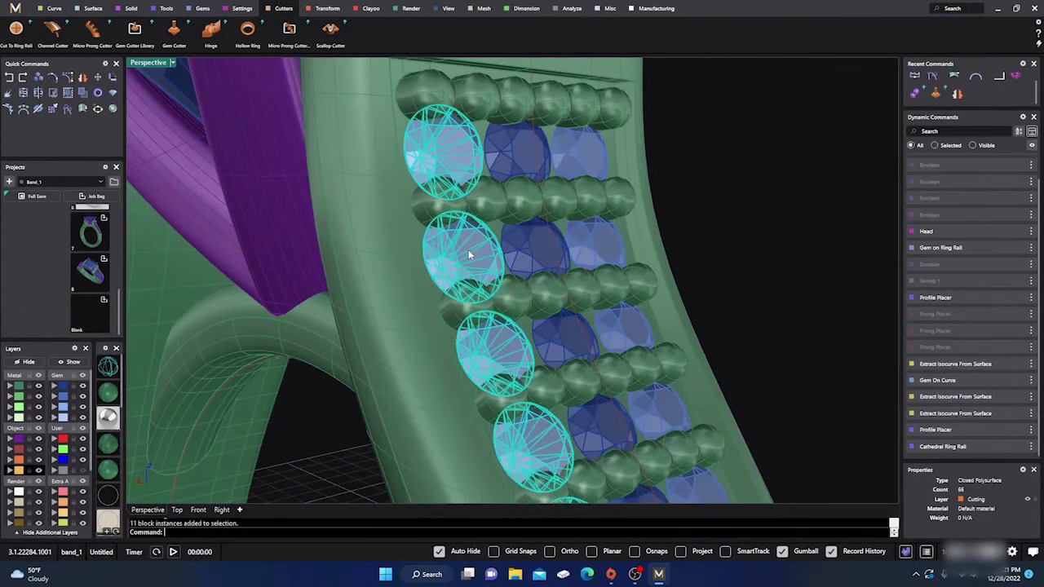
{"action": "left_click", "coordinate": [174, 31]}
{"action": "right_click_drag", "start_coordinate": [381, 229], "coordinate": [353, 248]}
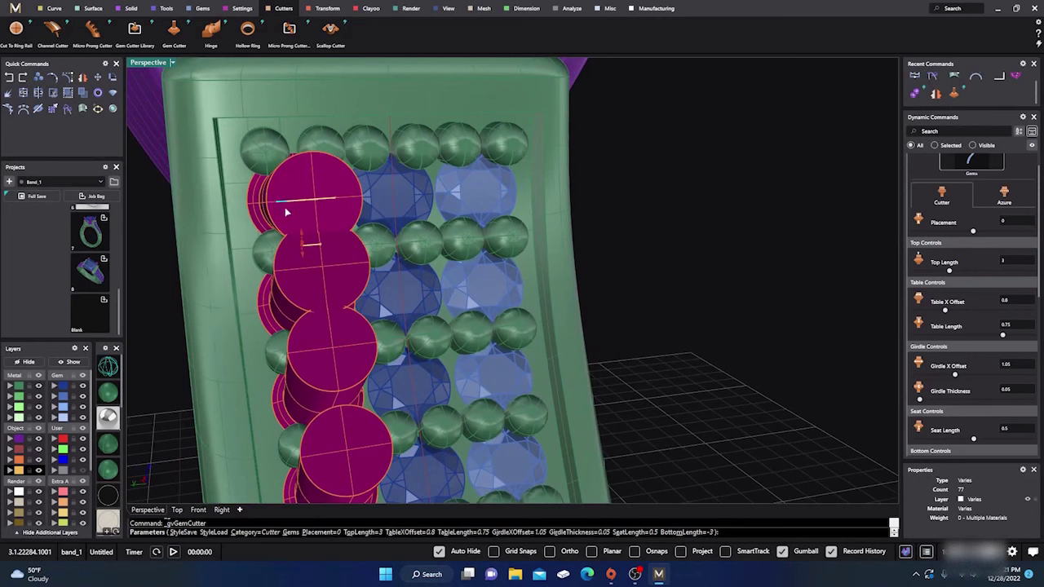
Step: Narrow the cutters to Girdle X Offset 0.9 and Table X Offset 0.65, and check their fit against the gems in wireframe and shaded display
{"action": "scroll", "coordinate": [284, 209], "scroll_direction": "up", "scroll_amount": 3}
{"action": "scroll", "coordinate": [285, 212], "scroll_direction": "up", "scroll_amount": 3}
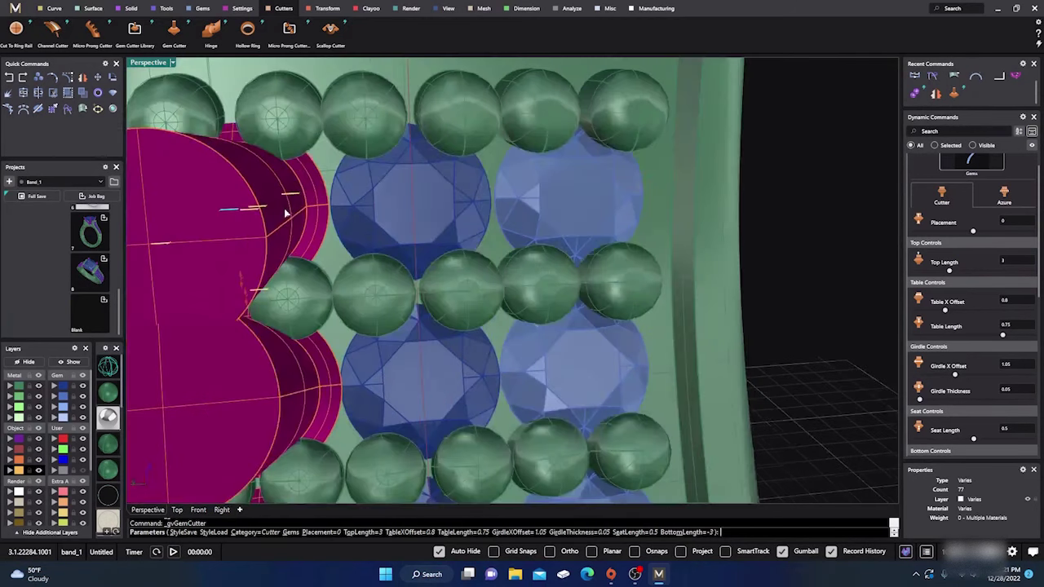
{"action": "right_click_drag", "start_coordinate": [304, 228], "coordinate": [309, 222]}
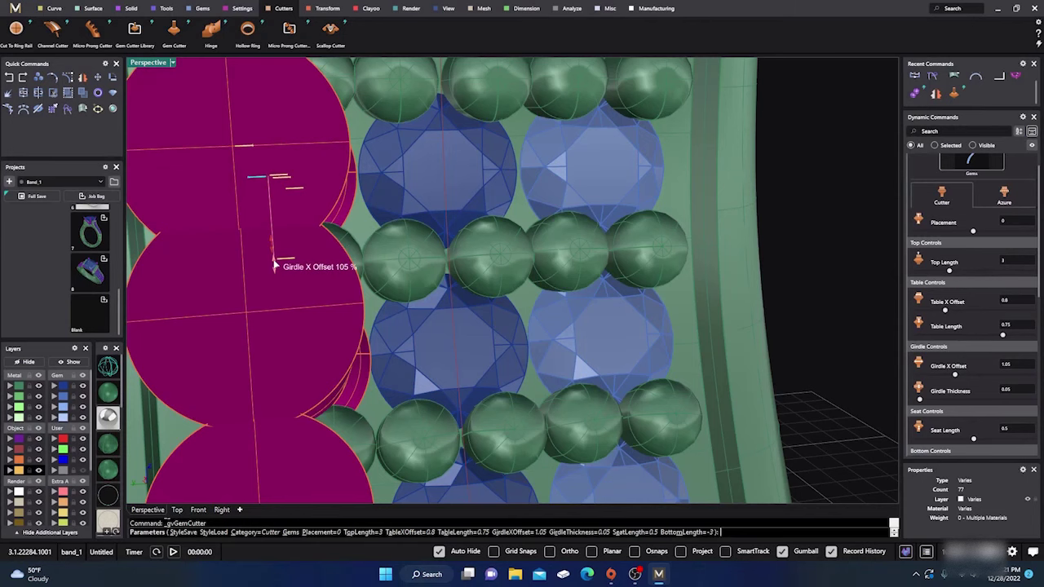
{"action": "left_click_drag", "start_coordinate": [276, 260], "coordinate": [275, 254]}
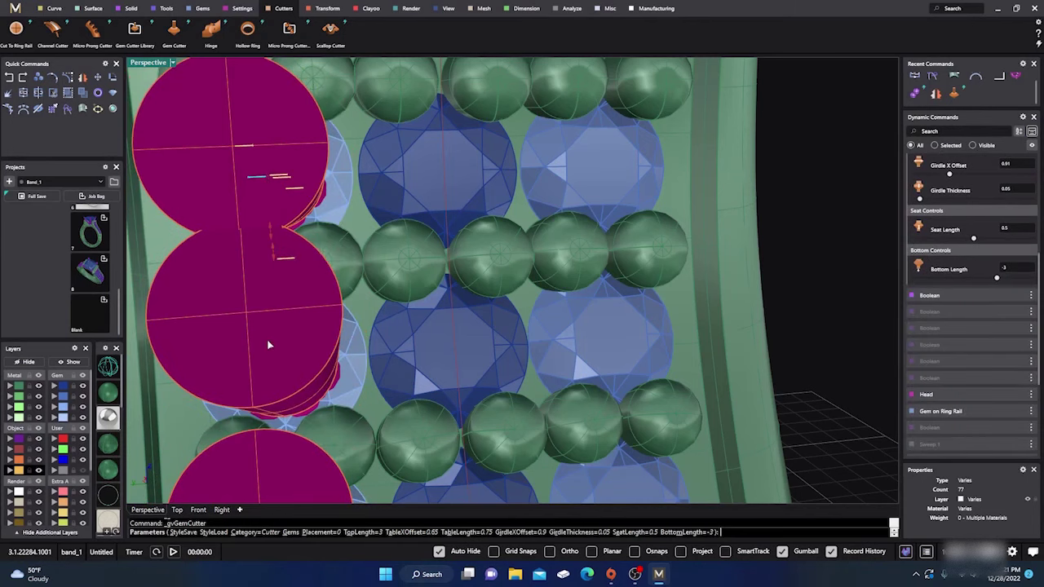
{"action": "right_click_drag", "start_coordinate": [270, 345], "coordinate": [323, 338]}
{"action": "scroll", "coordinate": [240, 344], "scroll_direction": "down", "scroll_amount": 4}
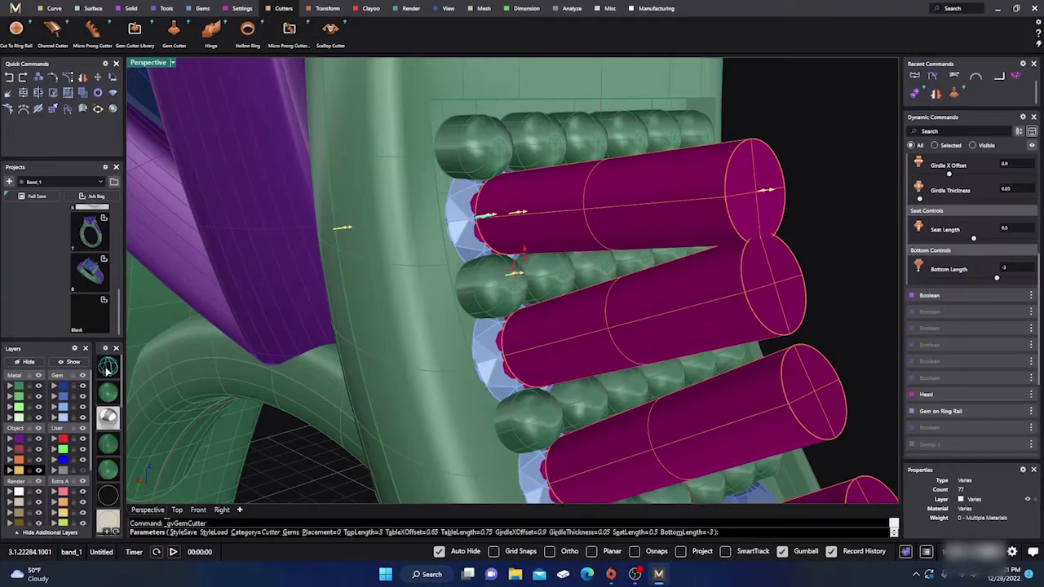
{"action": "left_click", "coordinate": [107, 369]}
{"action": "mouse_move", "coordinate": [198, 364]}
{"action": "right_mouse_down"}
{"action": "mouse_move", "coordinate": [218, 363]}
{"action": "mouse_move", "coordinate": [173, 367]}
{"action": "right_mouse_up"}
{"action": "right_click_drag", "start_coordinate": [313, 249], "coordinate": [309, 300]}
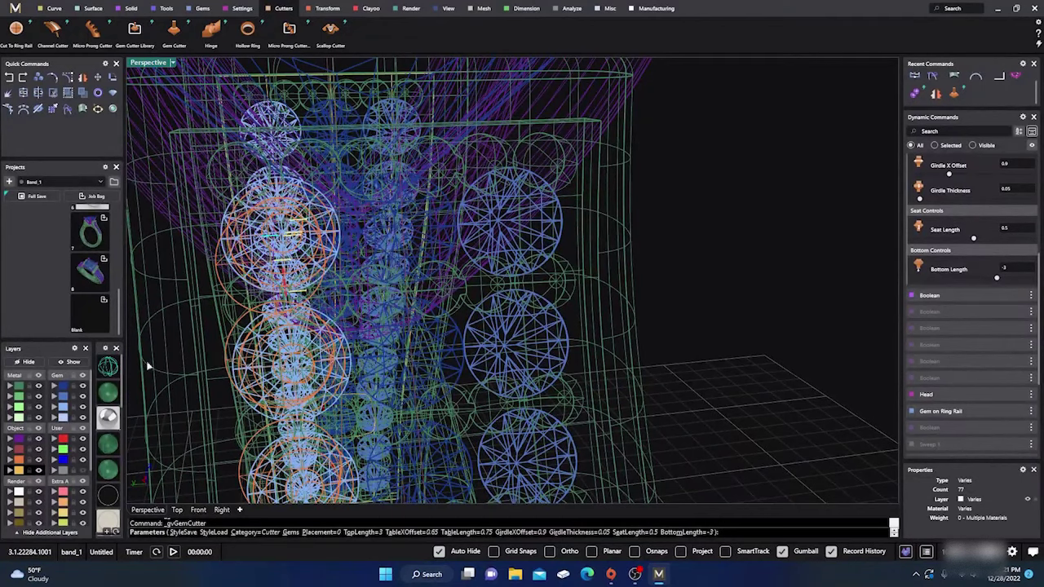
{"action": "left_click", "coordinate": [109, 392]}
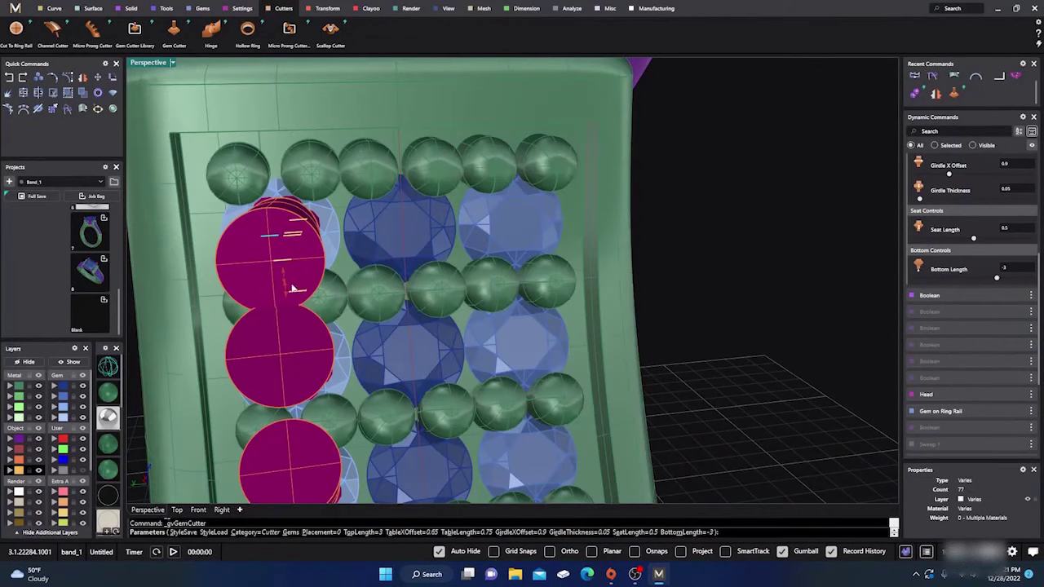
Step: Narrow the outer-row cutters further to Girdle X Offset 0.78 and Table X Offset 0.53, checking them against the gems in wireframe
{"action": "left_click_drag", "start_coordinate": [286, 295], "coordinate": [282, 286]}
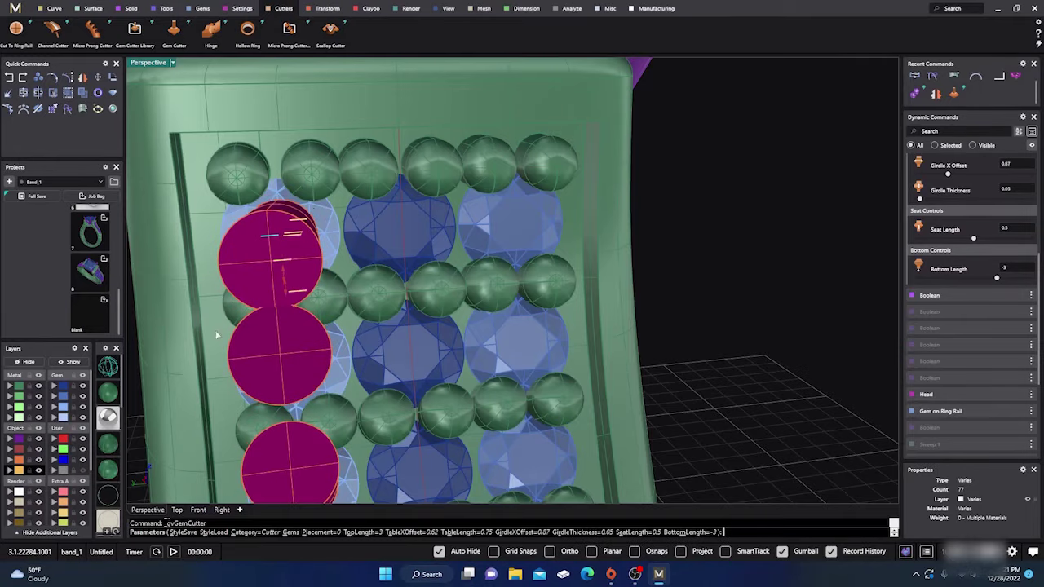
{"action": "left_click", "coordinate": [109, 367]}
{"action": "mouse_move", "coordinate": [155, 361]}
{"action": "right_mouse_down"}
{"action": "mouse_move", "coordinate": [310, 352]}
{"action": "mouse_move", "coordinate": [275, 350]}
{"action": "mouse_move", "coordinate": [257, 322]}
{"action": "right_mouse_up"}
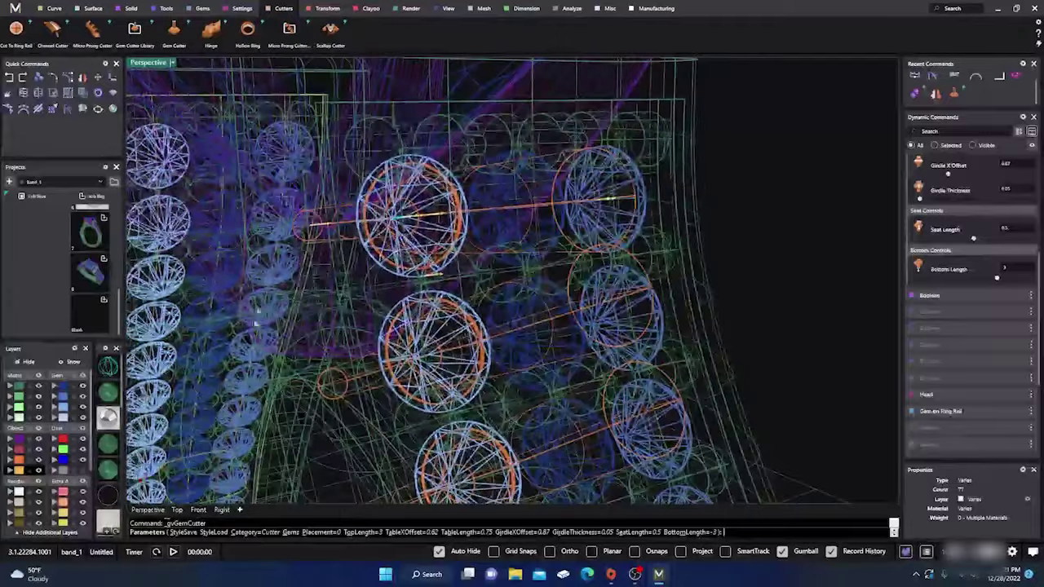
{"action": "scroll", "coordinate": [424, 179], "scroll_direction": "up", "scroll_amount": 4}
{"action": "right_click_drag", "start_coordinate": [401, 174], "coordinate": [374, 199]}
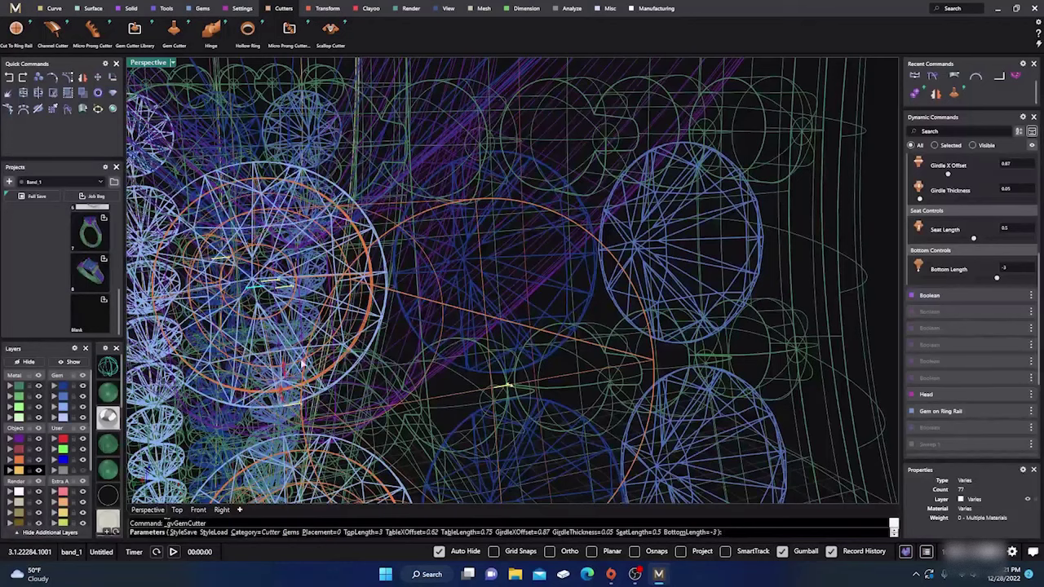
{"action": "mouse_move", "coordinate": [283, 398]}
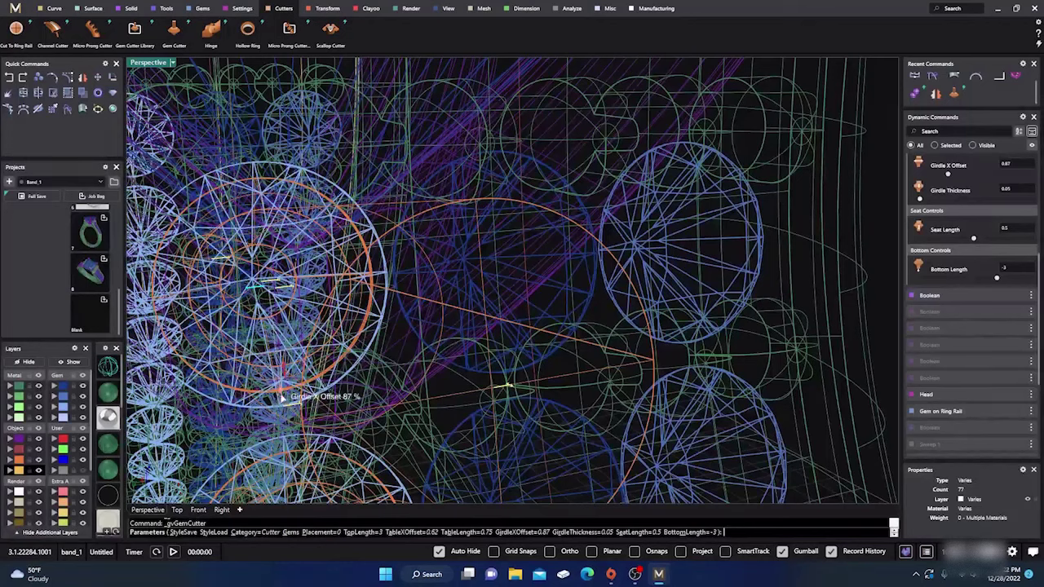
{"action": "left_click_drag", "start_coordinate": [283, 397], "coordinate": [288, 387]}
Step: Shorten the outer-row cutters to Seat Length 0.15 and Bottom Length -0.51, and accept them
{"action": "scroll", "coordinate": [290, 384], "scroll_direction": "down", "scroll_amount": 7}
{"action": "right_click_drag", "start_coordinate": [290, 384], "coordinate": [394, 354]}
{"action": "scroll", "coordinate": [393, 354], "scroll_direction": "down", "scroll_amount": 3}
{"action": "right_click_drag", "start_coordinate": [438, 385], "coordinate": [475, 364]}
{"action": "scroll", "coordinate": [619, 277], "scroll_direction": "up", "scroll_amount": 5}
{"action": "scroll", "coordinate": [620, 276], "scroll_direction": "up", "scroll_amount": 3}
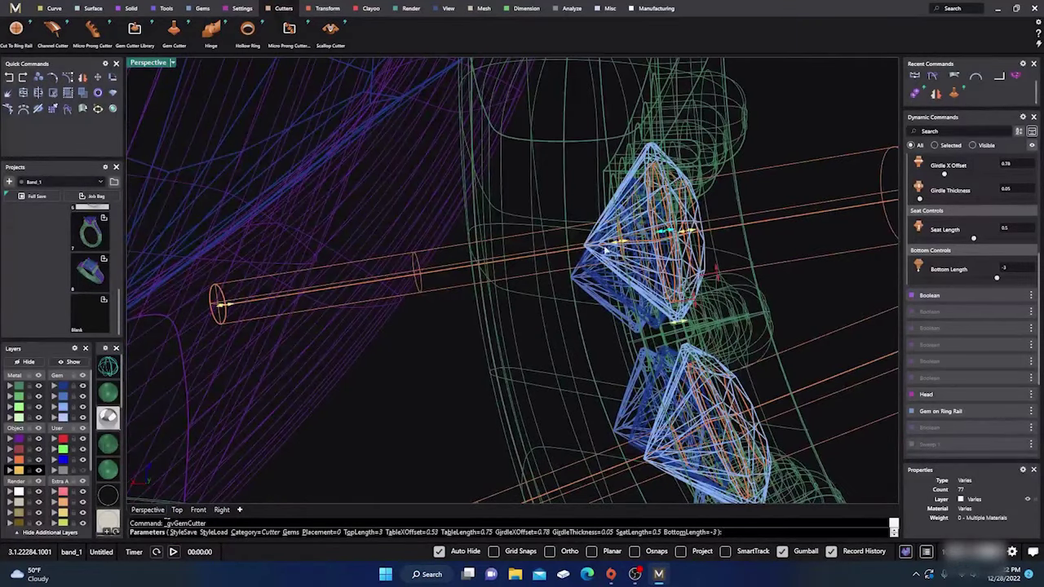
{"action": "left_click_drag", "start_coordinate": [621, 243], "coordinate": [648, 241]}
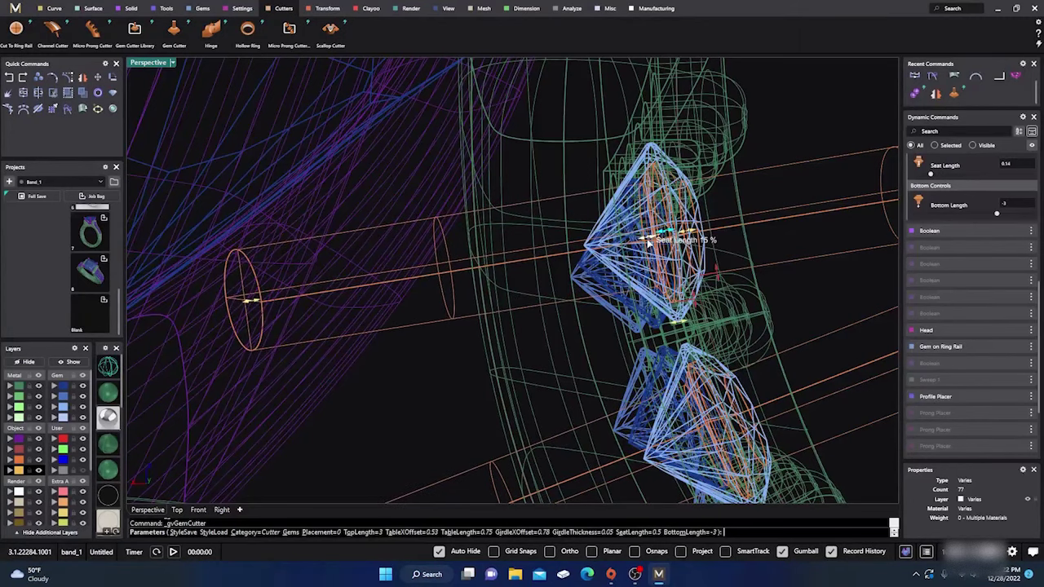
{"action": "left_click_drag", "start_coordinate": [251, 301], "coordinate": [578, 286]}
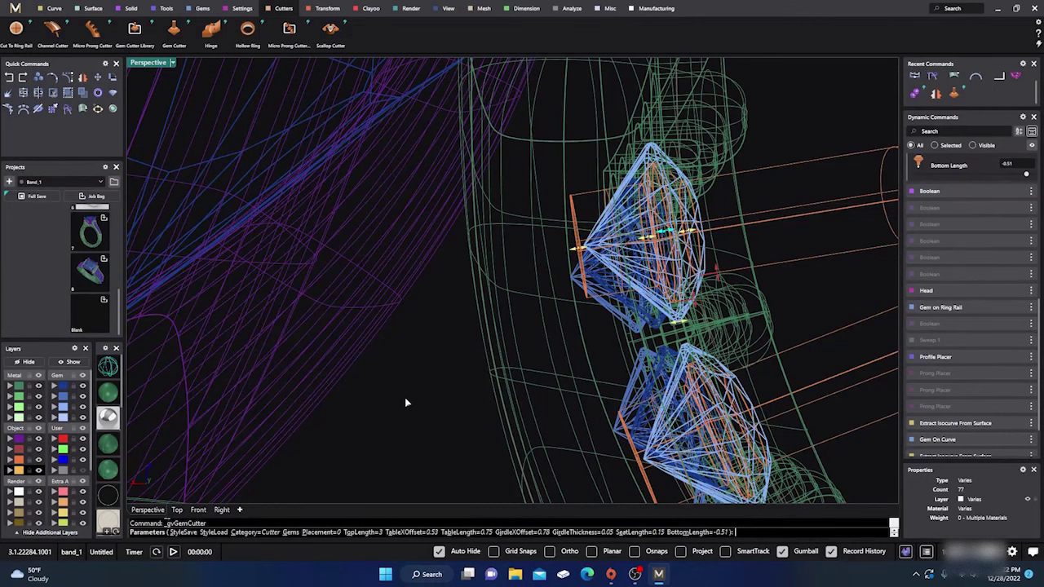
{"action": "key", "text": "Return"}
Step: Generate gem cutters on the middle row of the same shoulder with Girdle X Offset 0.72 and Table X Offset 0.47
{"action": "scroll", "coordinate": [475, 368], "scroll_direction": "down", "scroll_amount": 10}
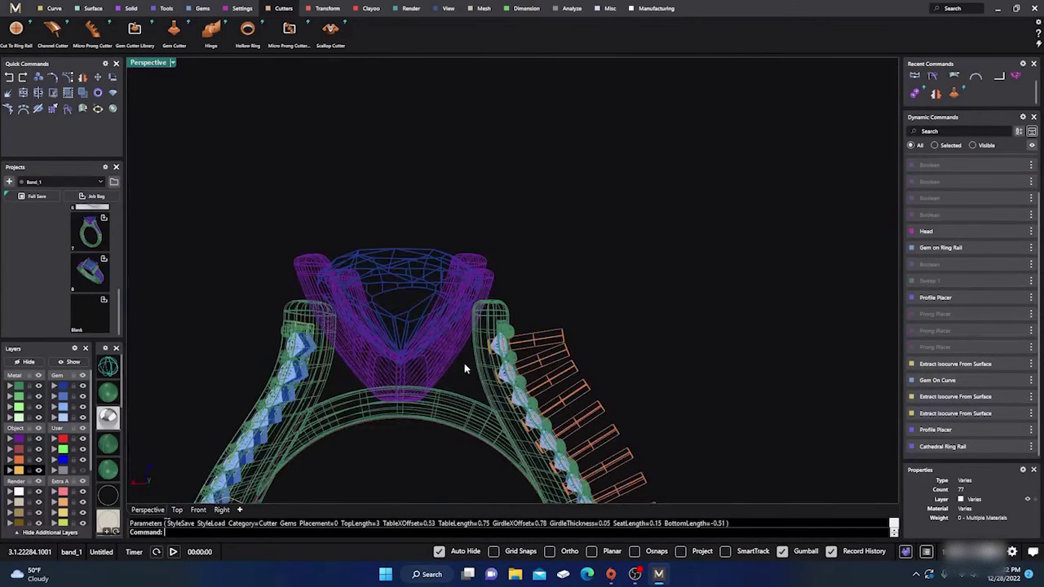
{"action": "right_click_drag", "start_coordinate": [508, 389], "coordinate": [280, 404]}
{"action": "scroll", "coordinate": [480, 342], "scroll_direction": "up", "scroll_amount": 6}
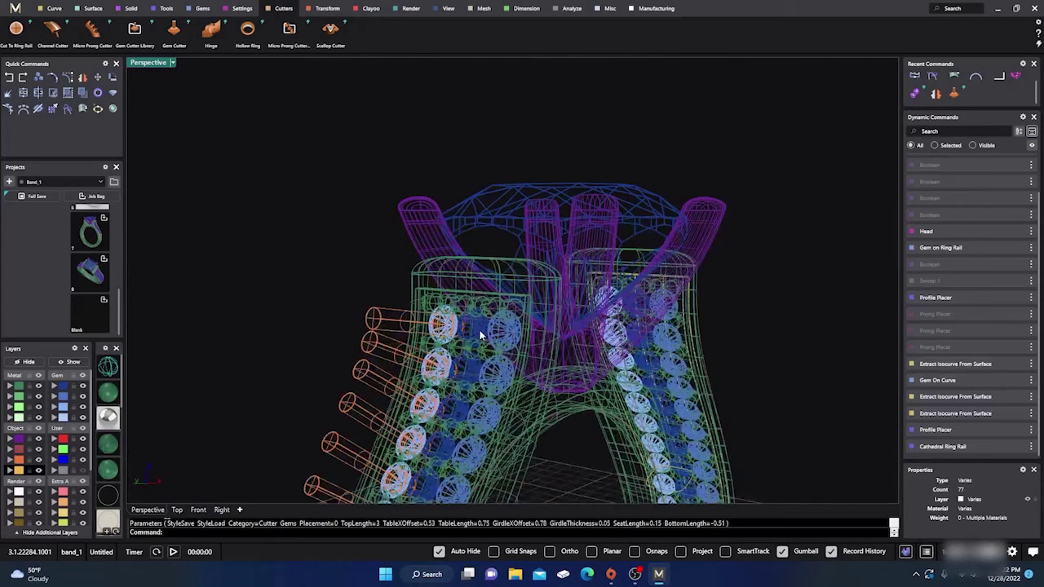
{"action": "left_click", "coordinate": [481, 336]}
{"action": "left_click", "coordinate": [508, 361]}
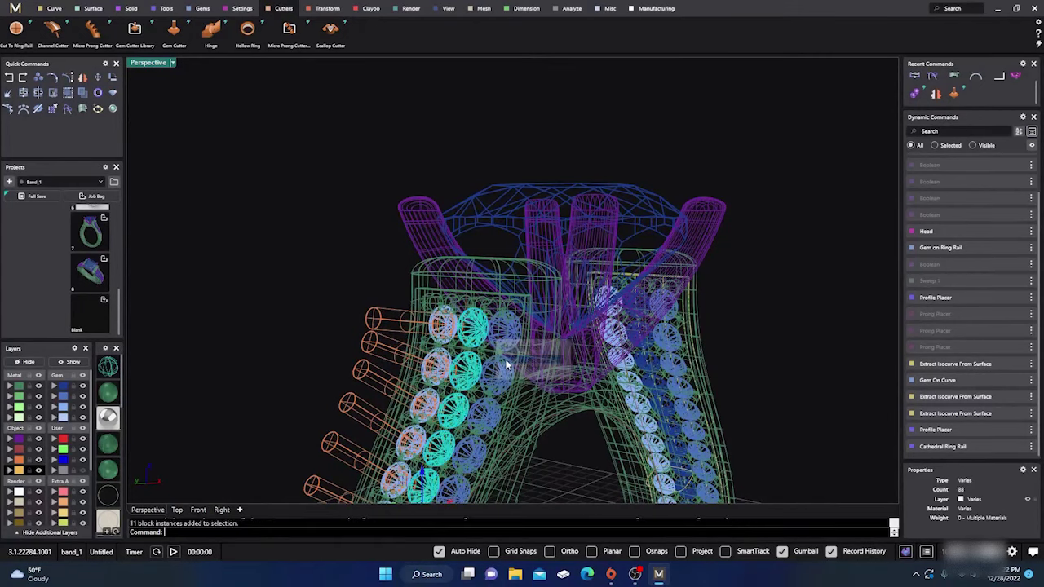
{"action": "left_click", "coordinate": [174, 32]}
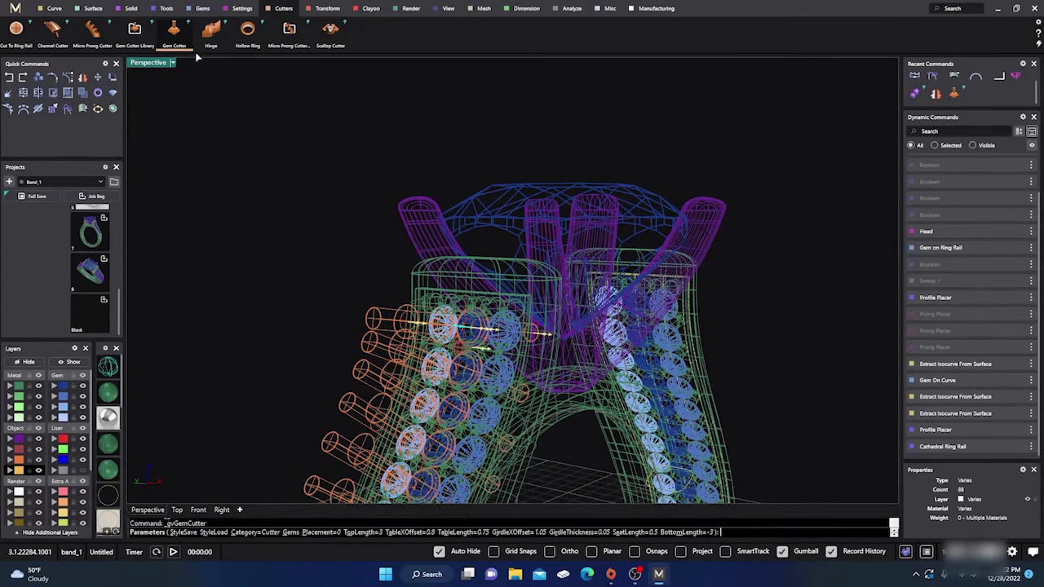
{"action": "right_click_drag", "start_coordinate": [489, 390], "coordinate": [573, 394]}
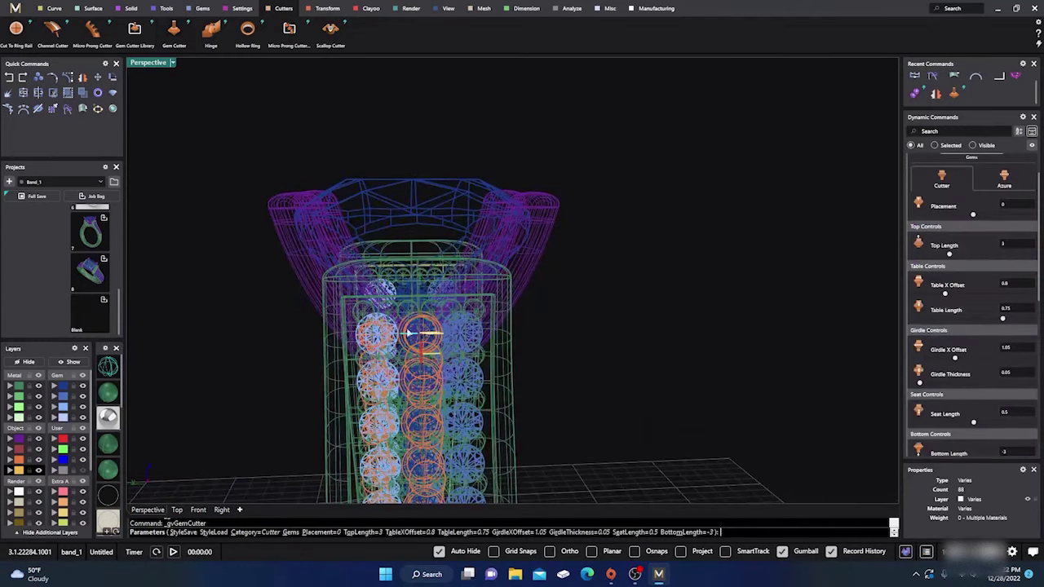
{"action": "scroll", "coordinate": [416, 343], "scroll_direction": "up", "scroll_amount": 6}
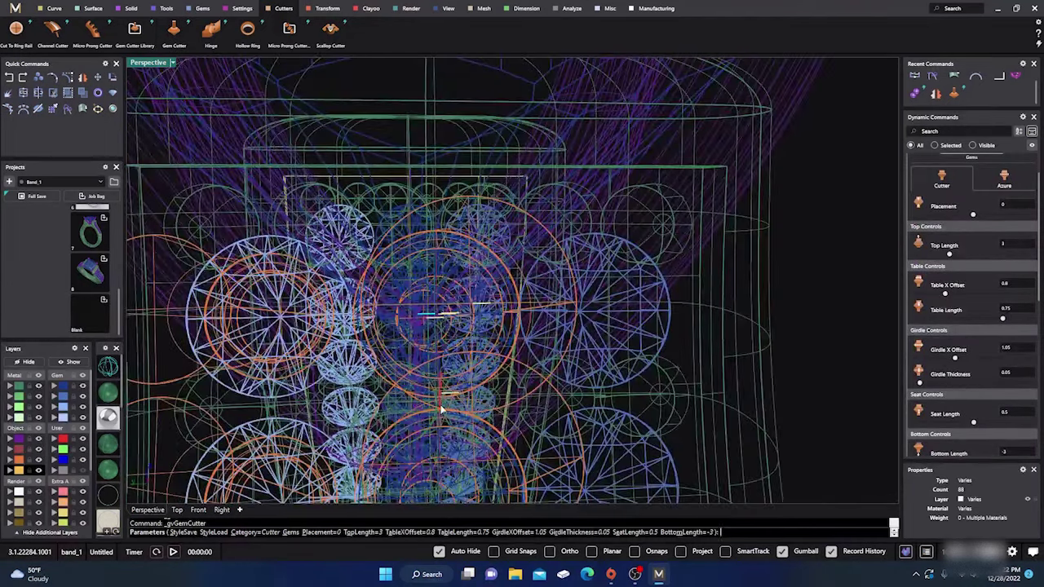
{"action": "left_click_drag", "start_coordinate": [442, 403], "coordinate": [451, 378]}
Step: Shorten the middle-row cutters to Seat Length 0.04 and Bottom Length -0.57, and accept them
{"action": "right_click_drag", "start_coordinate": [487, 420], "coordinate": [435, 463]}
{"action": "scroll", "coordinate": [518, 399], "scroll_direction": "up", "scroll_amount": 10}
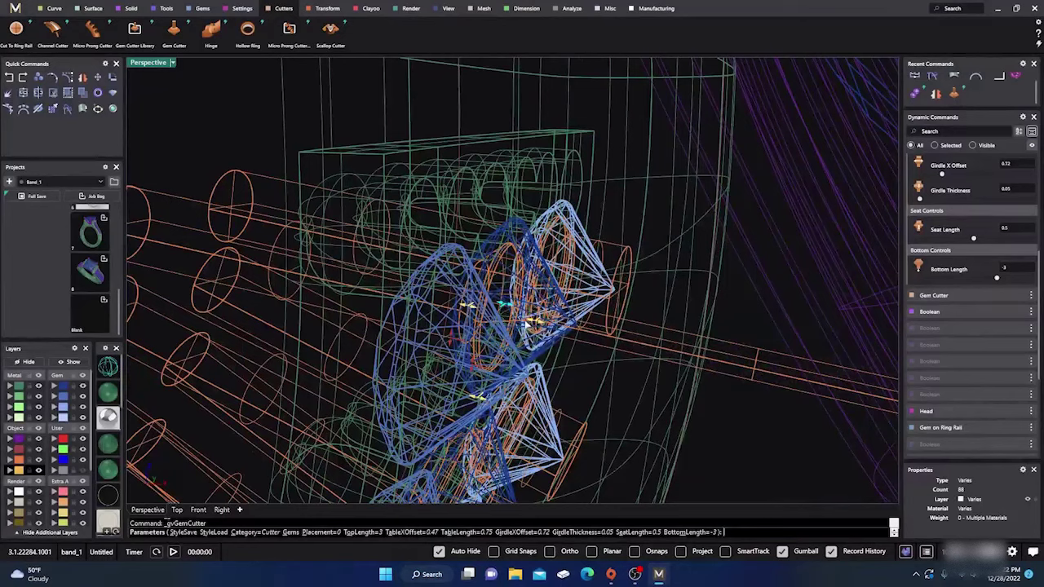
{"action": "left_click_drag", "start_coordinate": [534, 325], "coordinate": [498, 306]}
{"action": "scroll", "coordinate": [372, 357], "scroll_direction": "down", "scroll_amount": 5}
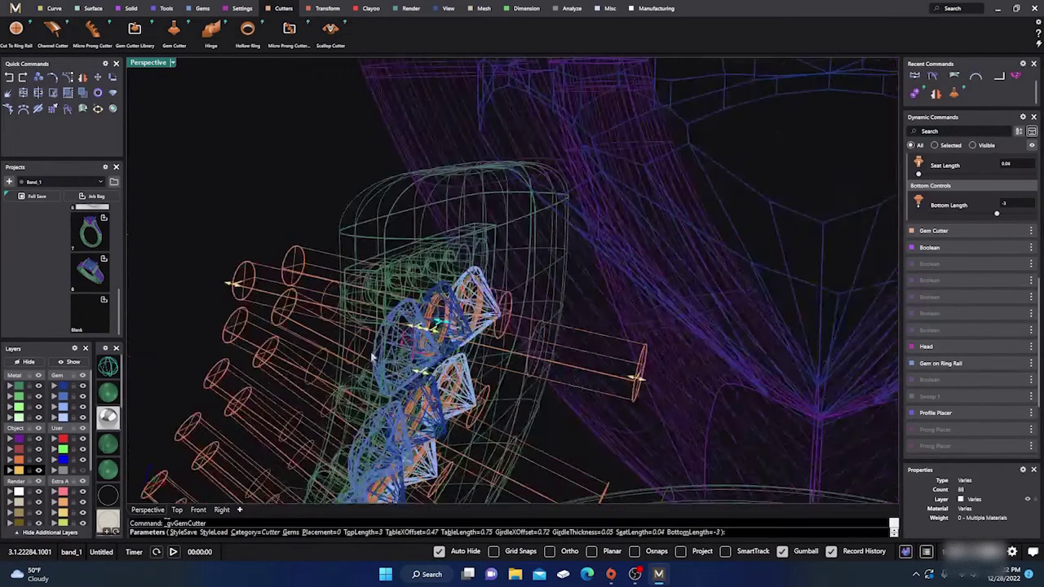
{"action": "left_click_drag", "start_coordinate": [632, 381], "coordinate": [469, 339]}
{"action": "right_click_drag", "start_coordinate": [469, 339], "coordinate": [493, 405]}
{"action": "right_click", "coordinate": [370, 287]}
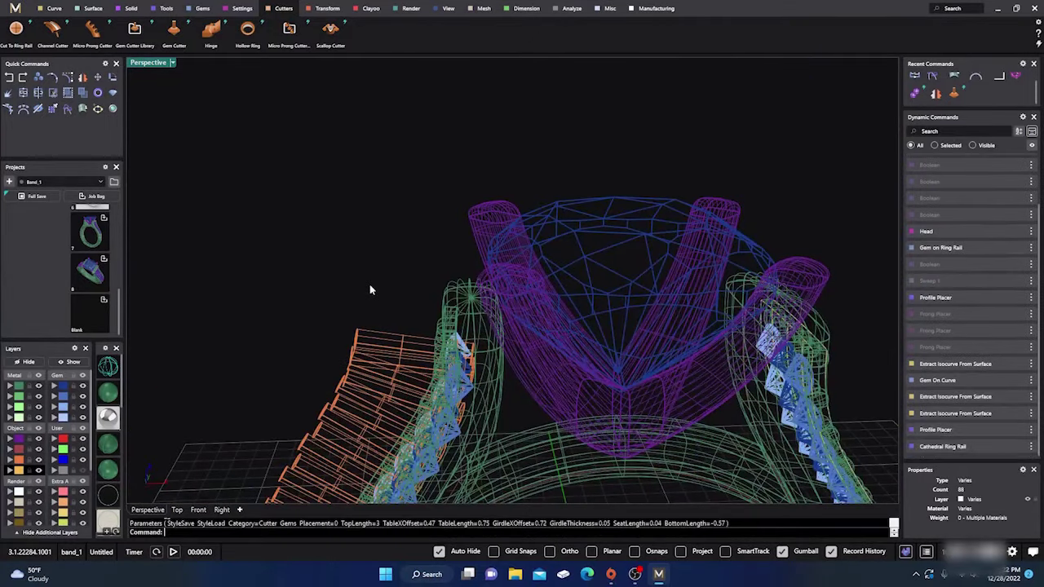
Step: Try to generate gem cutters on the remaining side row with Girdle X Offset 0.74 and Table X Offset 0.49
{"action": "right_click_drag", "start_coordinate": [371, 287], "coordinate": [479, 418]}
{"action": "scroll", "coordinate": [479, 420], "scroll_direction": "up", "scroll_amount": 3}
{"action": "left_click", "coordinate": [483, 393]}
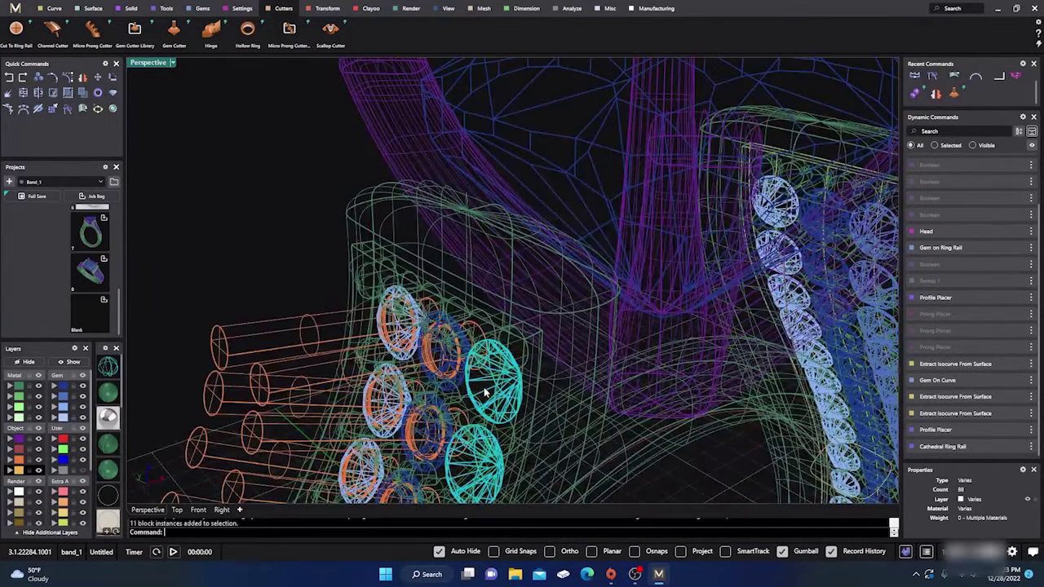
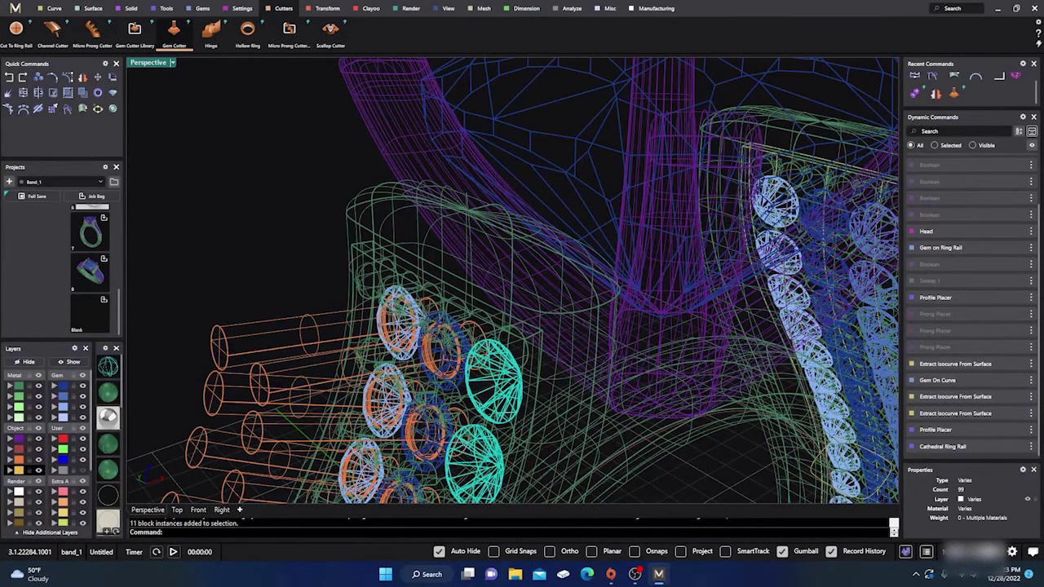
{"action": "left_click", "coordinate": [174, 34]}
{"action": "right_click_drag", "start_coordinate": [468, 453], "coordinate": [552, 416]}
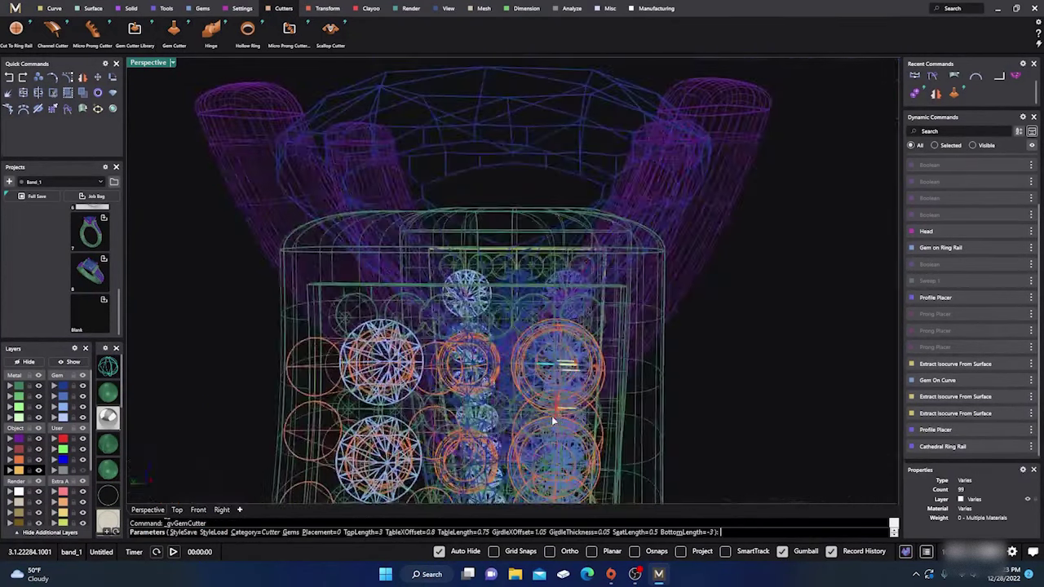
{"action": "scroll", "coordinate": [552, 416], "scroll_direction": "up", "scroll_amount": 3}
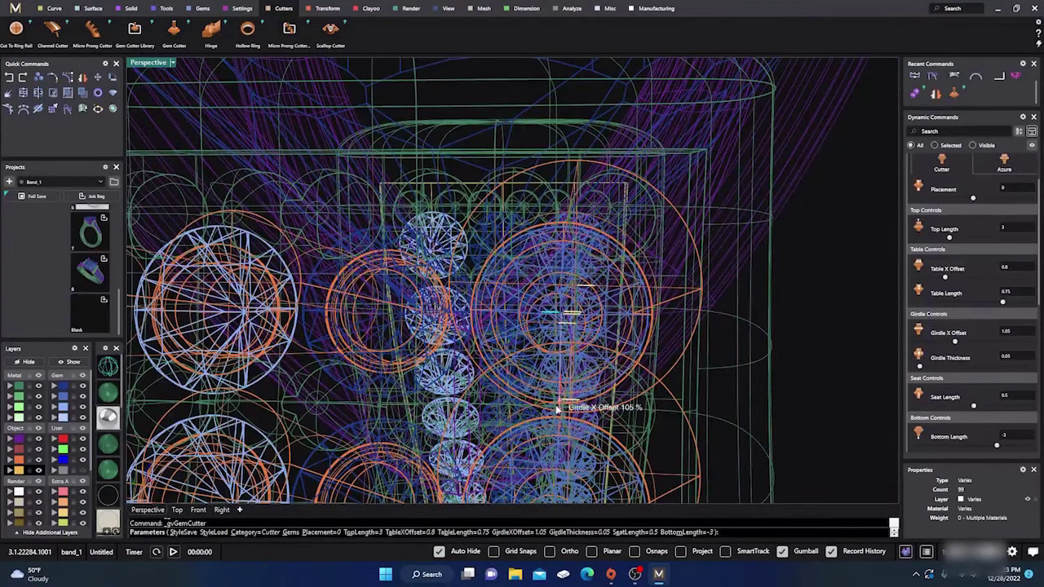
{"action": "left_click_drag", "start_coordinate": [560, 410], "coordinate": [564, 364]}
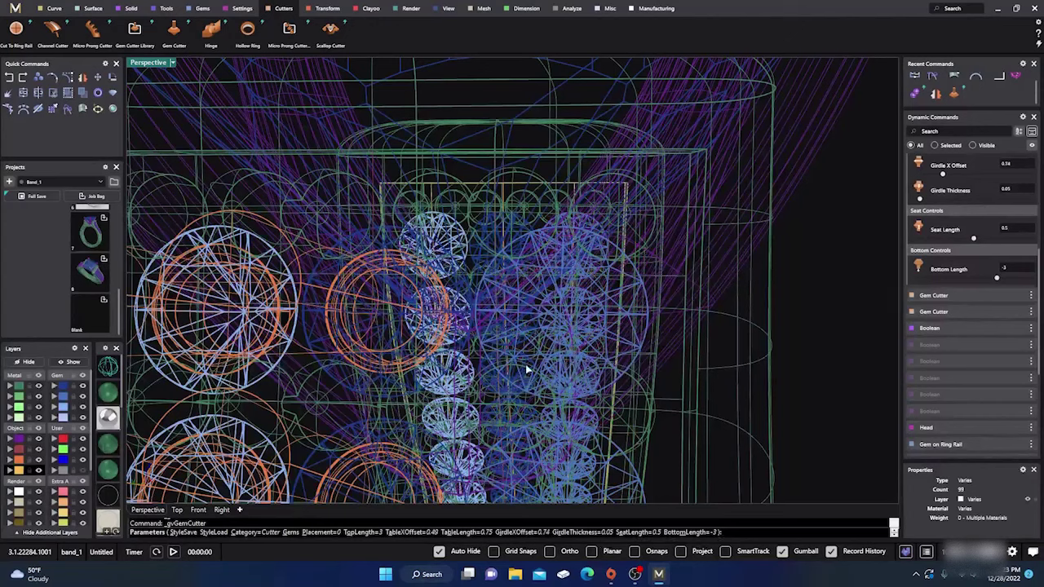
{"action": "right_click", "coordinate": [525, 365]}
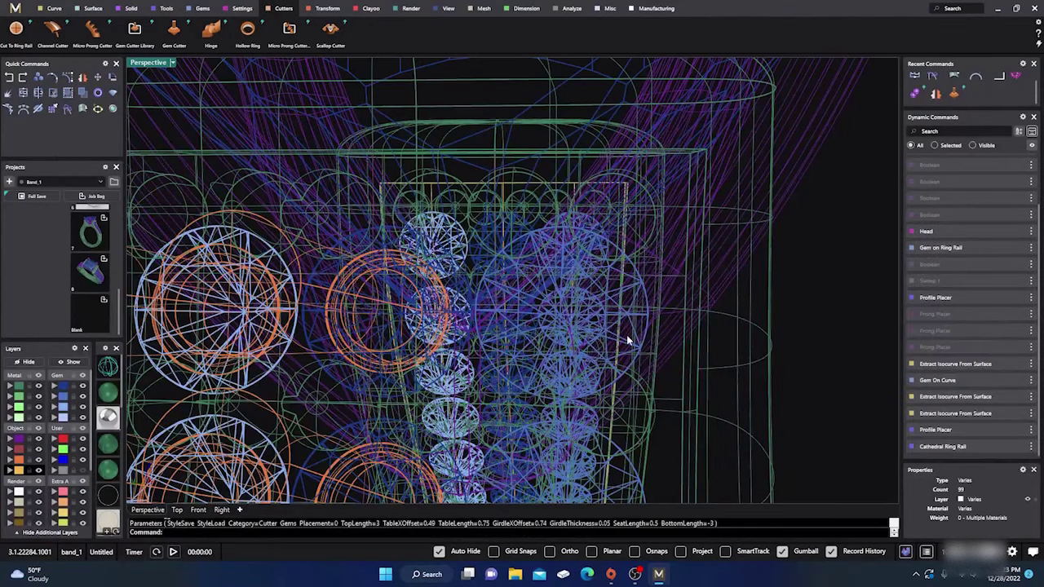
Step: Rerun Gem Cutter on the remaining side row of gems with Girdle X Offset 0.7 and Table X Offset 0.45
{"action": "key", "text": "Return"}
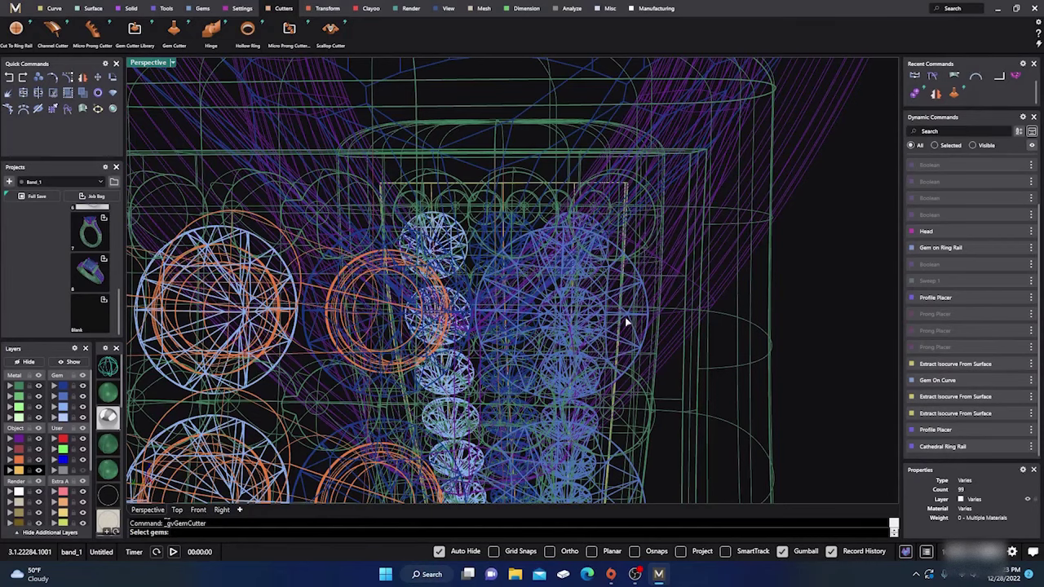
{"action": "left_click", "coordinate": [626, 323]}
{"action": "key", "text": "Return"}
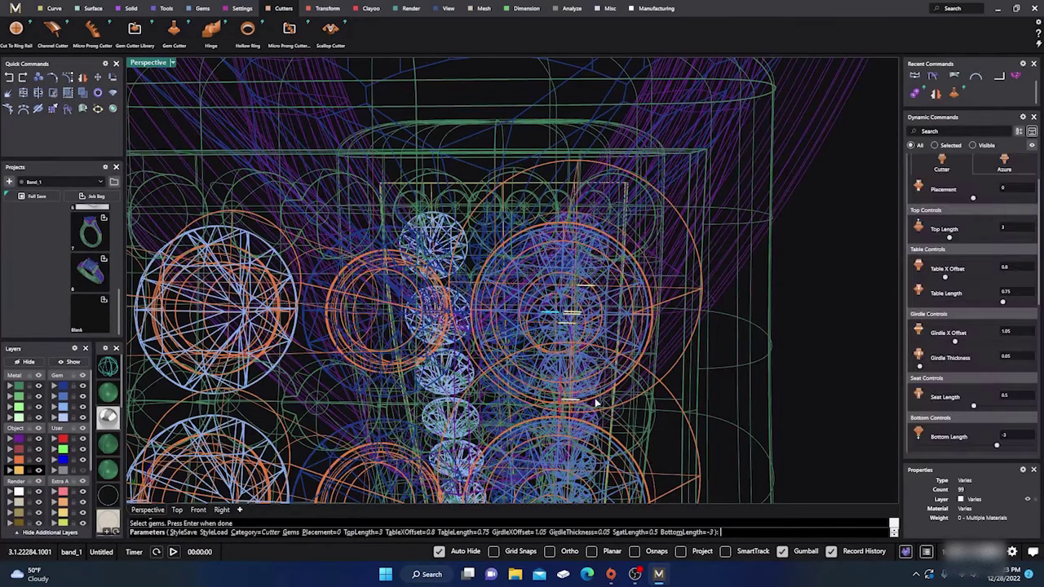
{"action": "left_click_drag", "start_coordinate": [559, 412], "coordinate": [566, 390]}
{"action": "right_click_drag", "start_coordinate": [592, 420], "coordinate": [477, 394]}
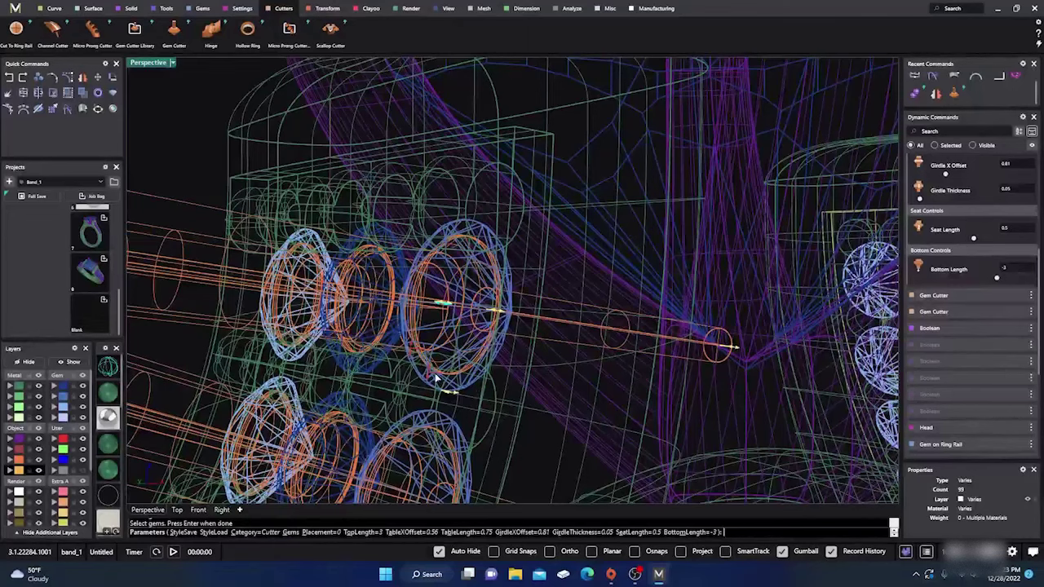
{"action": "left_click_drag", "start_coordinate": [430, 376], "coordinate": [440, 366]}
Step: Set the last row's cutters to Seat Length 0.05 and Bottom Length -0.54, and accept them
{"action": "right_click_drag", "start_coordinate": [440, 367], "coordinate": [485, 369]}
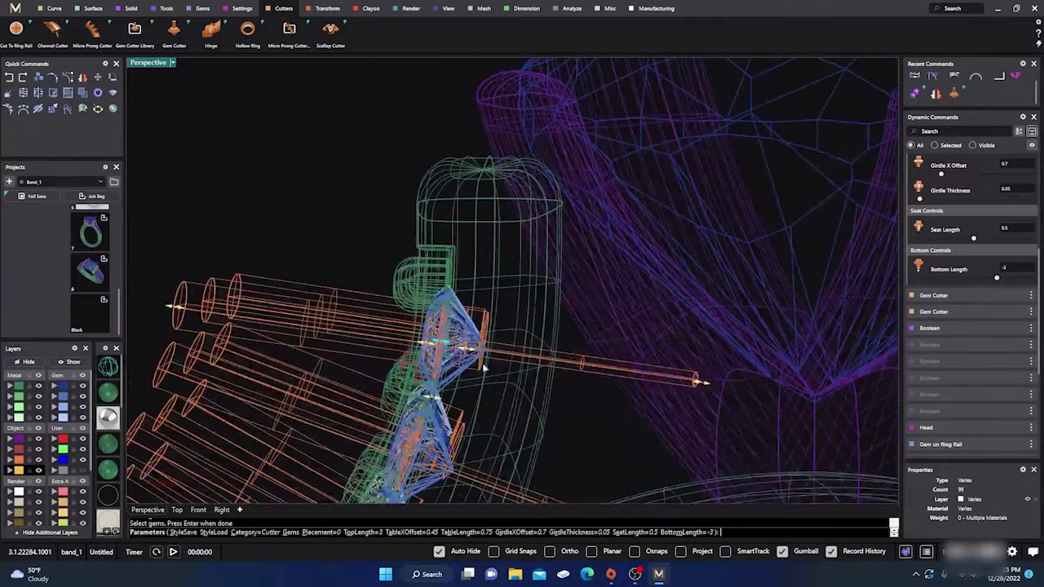
{"action": "left_click_drag", "start_coordinate": [470, 351], "coordinate": [450, 347]}
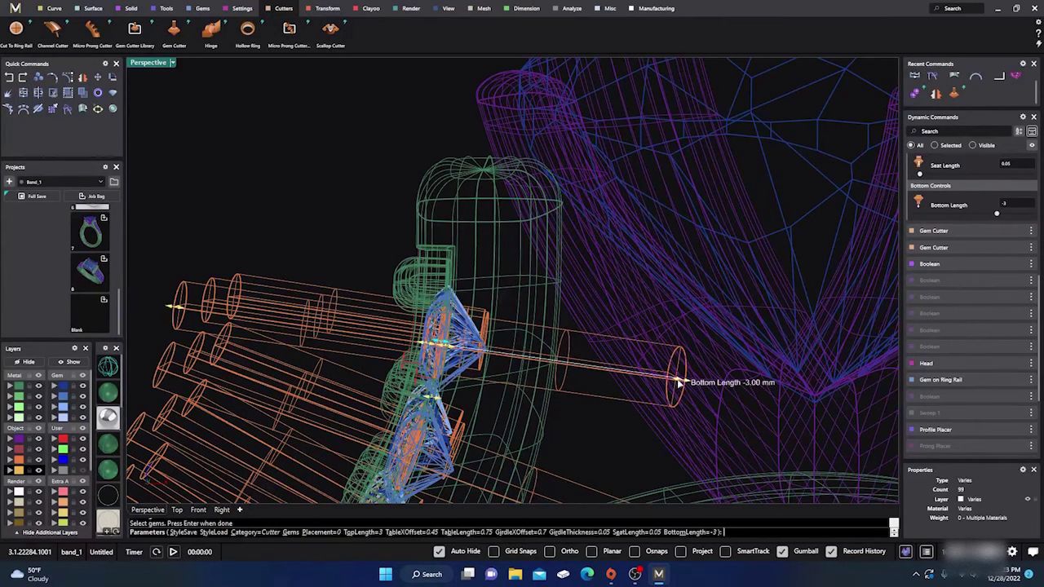
{"action": "left_click_drag", "start_coordinate": [641, 380], "coordinate": [484, 357]}
{"action": "scroll", "coordinate": [518, 400], "scroll_direction": "down", "scroll_amount": 2}
{"action": "right_click_drag", "start_coordinate": [539, 419], "coordinate": [497, 400]}
{"action": "scroll", "coordinate": [565, 414], "scroll_direction": "down", "scroll_amount": 4}
{"action": "scroll", "coordinate": [497, 400], "scroll_direction": "up", "scroll_amount": 8}
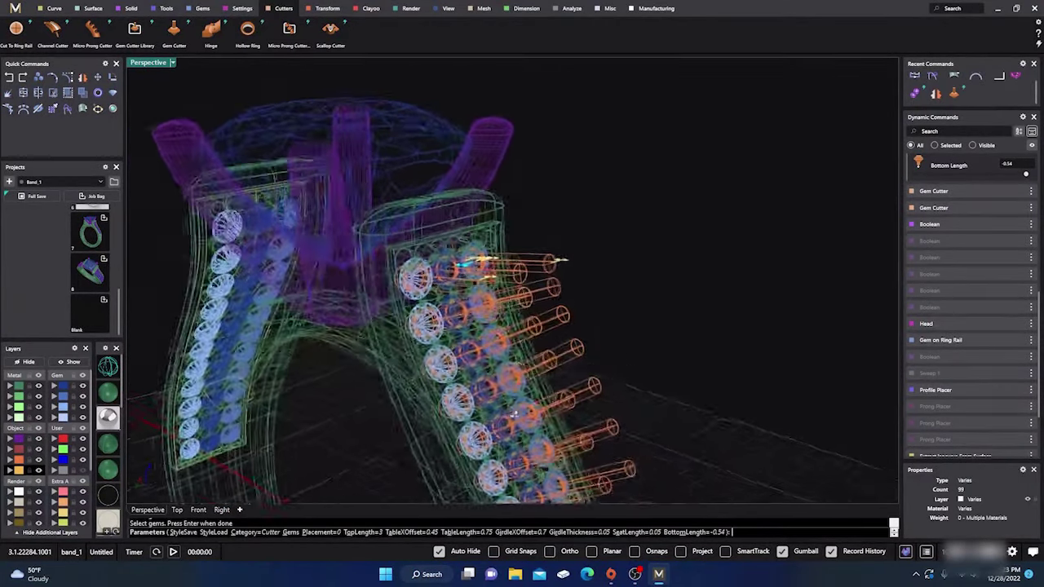
{"action": "key", "text": "Return"}
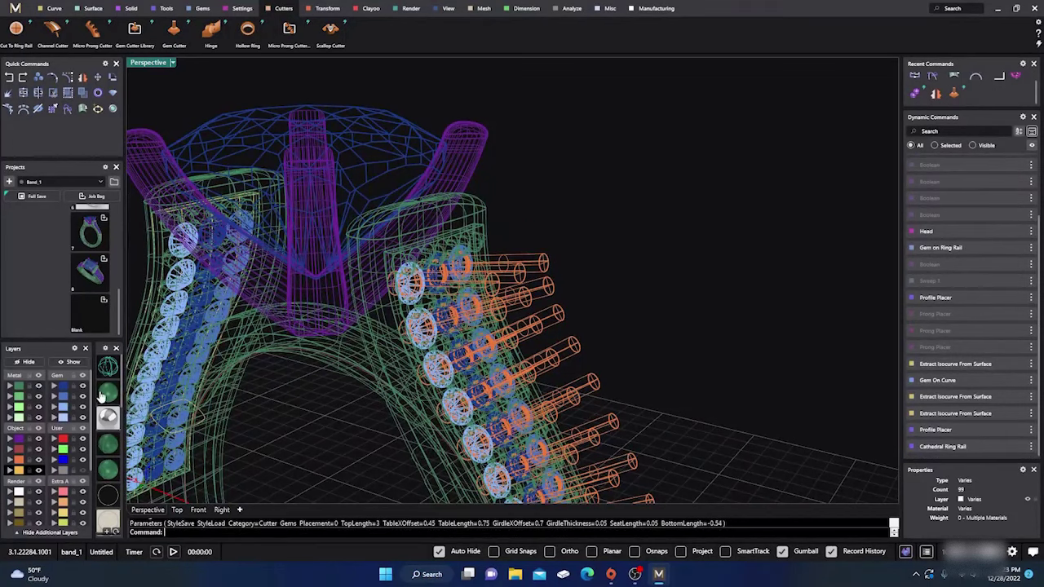
Step: Return to the shaded display and mirror all three rows of new cutters onto the opposite shoulder, starting the mirror plane at 0,0,0
{"action": "left_click", "coordinate": [107, 394]}
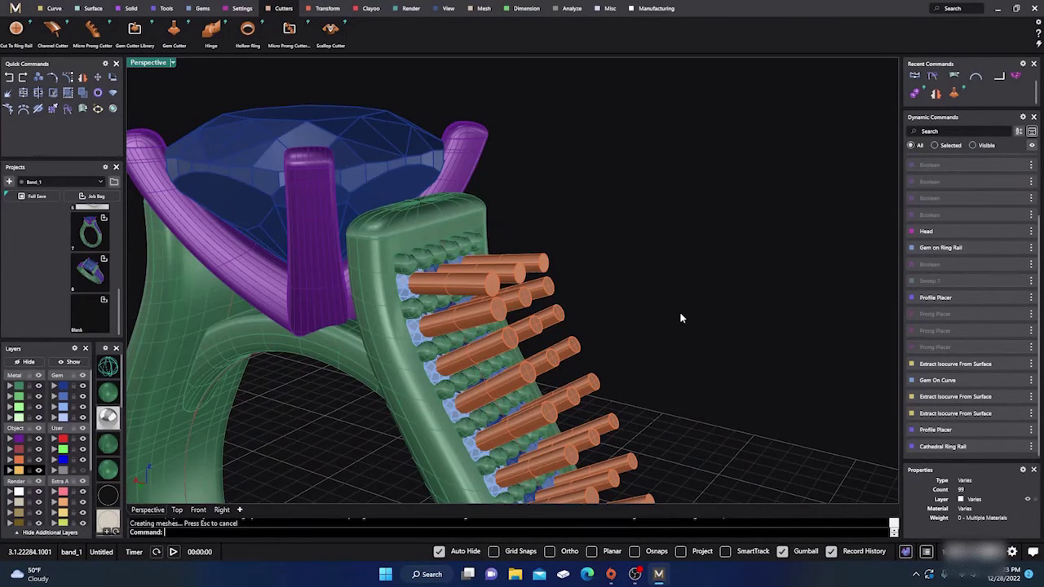
{"action": "scroll", "coordinate": [681, 317], "scroll_direction": "down", "scroll_amount": 5}
{"action": "right_click_drag", "start_coordinate": [713, 359], "coordinate": [482, 325]}
{"action": "scroll", "coordinate": [481, 324], "scroll_direction": "down", "scroll_amount": 7}
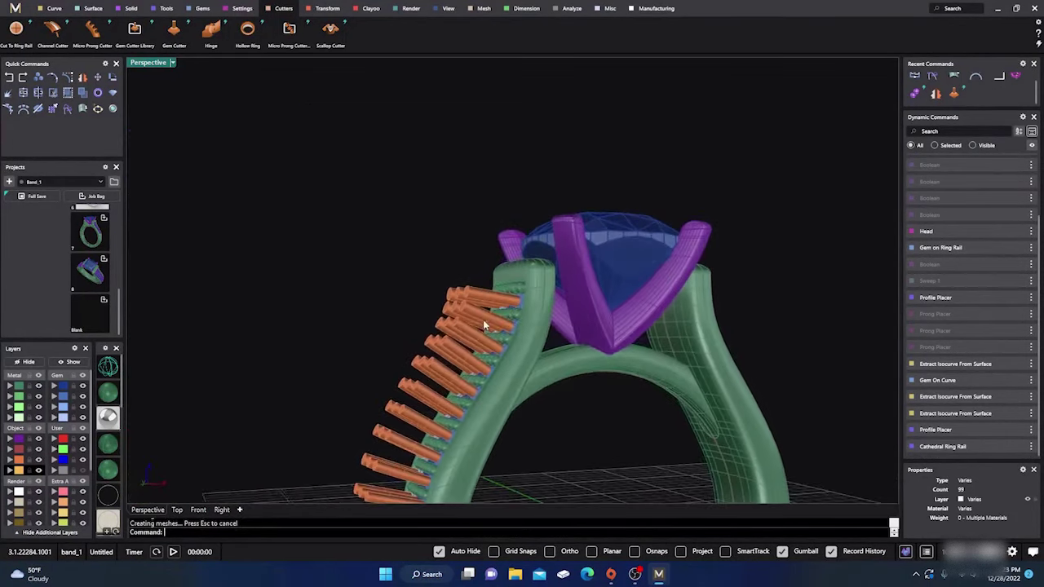
{"action": "right_click_drag", "start_coordinate": [505, 379], "coordinate": [460, 407]}
{"action": "left_click", "coordinate": [464, 330]}
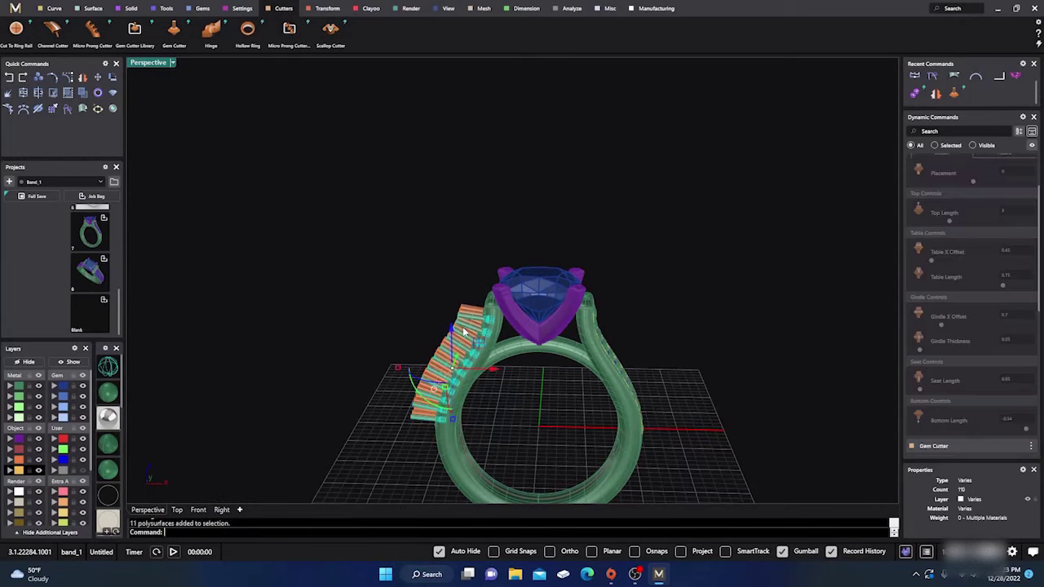
{"action": "left_click", "coordinate": [464, 299]}
{"action": "left_click", "coordinate": [459, 325]}
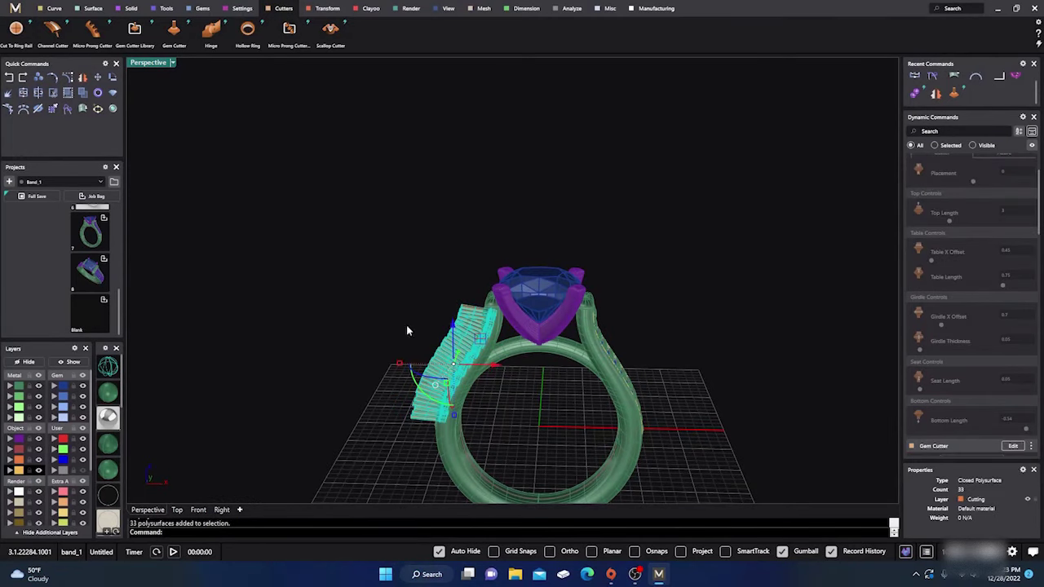
{"action": "left_click", "coordinate": [82, 77]}
{"action": "type", "text": "0,0,0"}
{"action": "key", "text": "Return"}
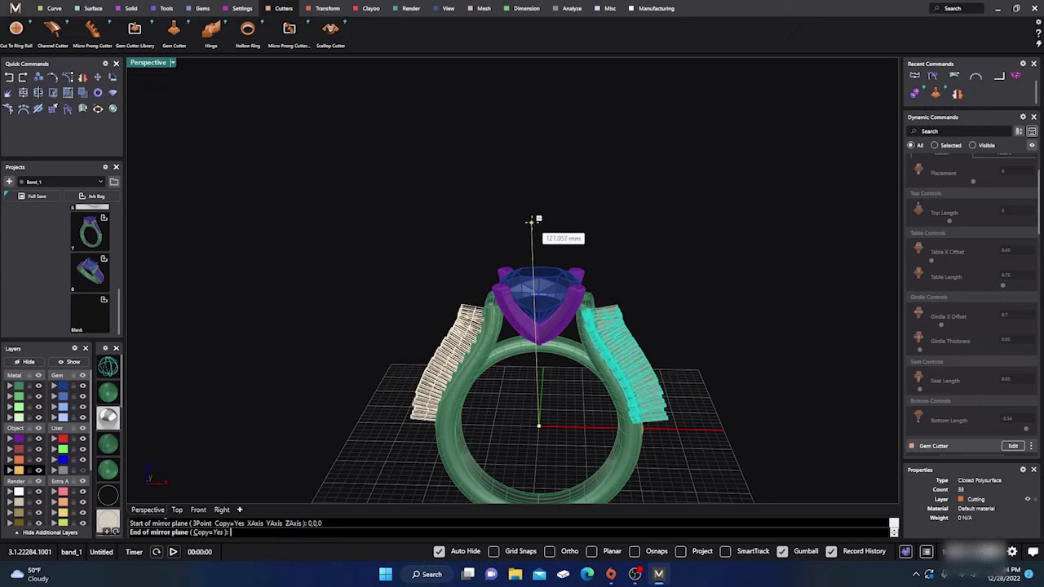
{"action": "left_click", "coordinate": [545, 226]}
{"action": "left_click", "coordinate": [375, 266]}
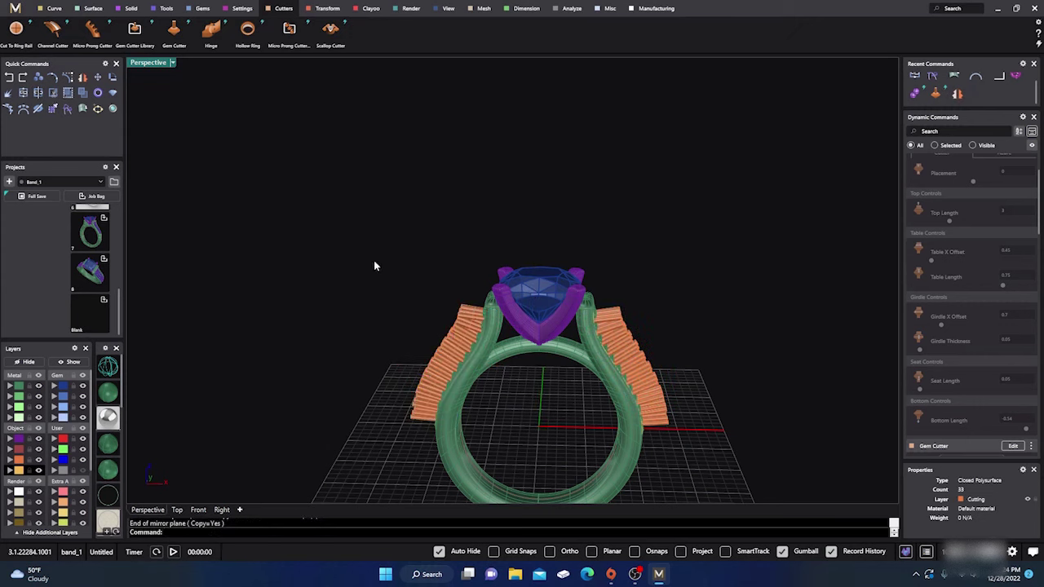
Step: Subtract the first outer row of gem cutters from the ring band with Boolean Difference, on the first shoulder
{"action": "right_click_drag", "start_coordinate": [375, 266], "coordinate": [664, 361]}
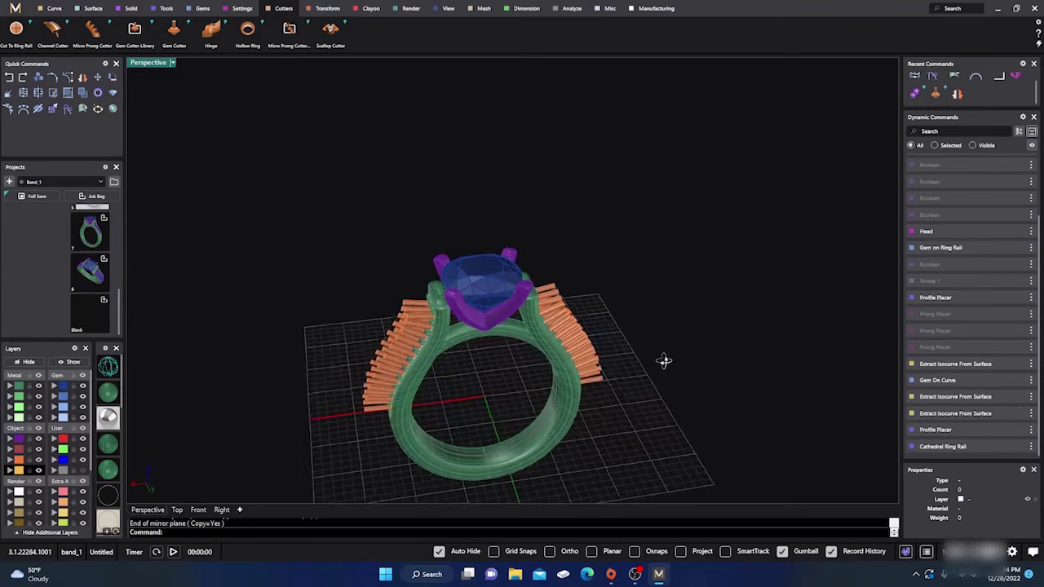
{"action": "right_click_drag", "start_coordinate": [595, 343], "coordinate": [441, 327]}
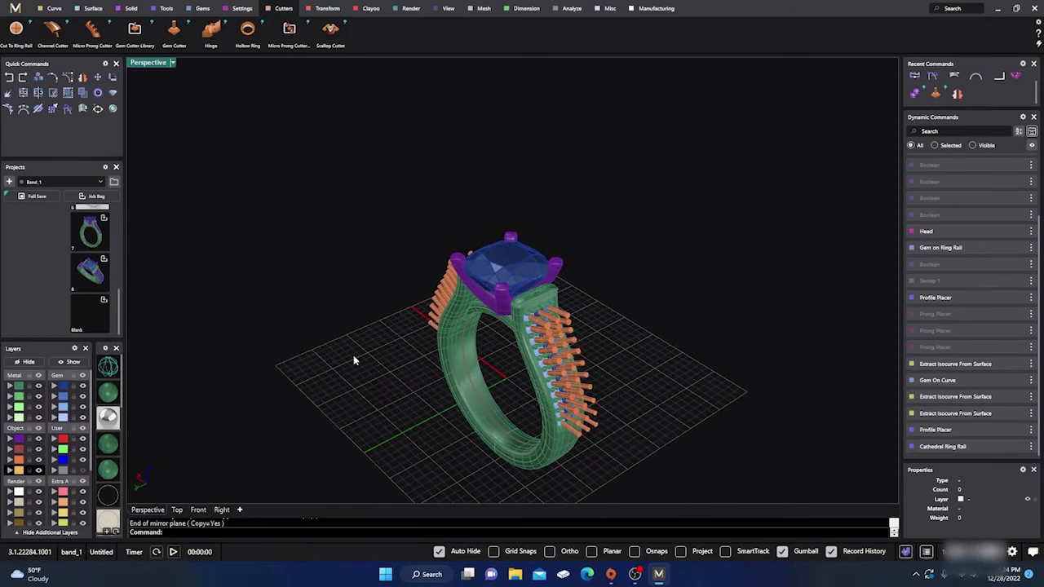
{"action": "left_click", "coordinate": [130, 9]}
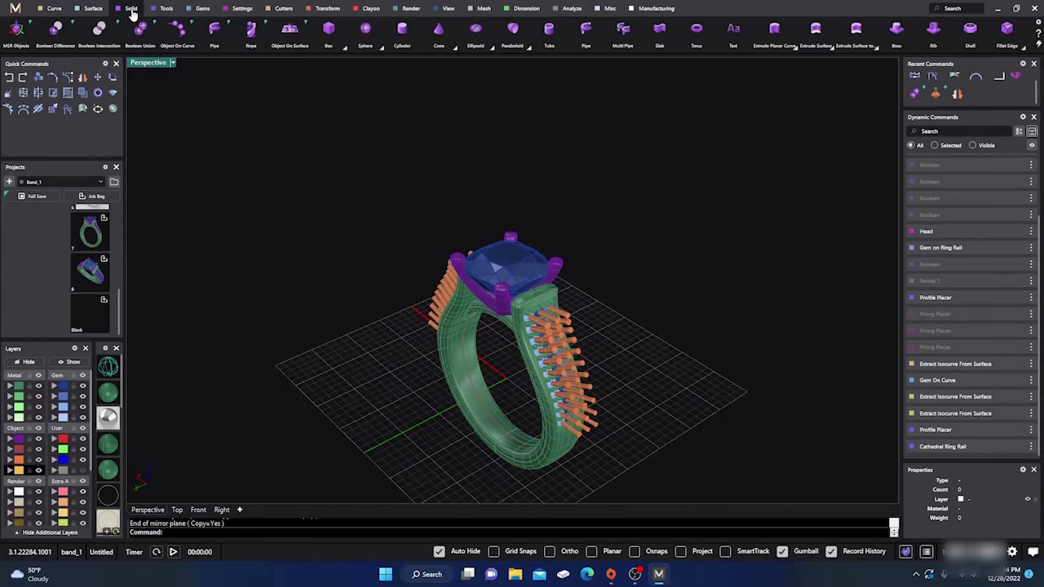
{"action": "left_click", "coordinate": [56, 31]}
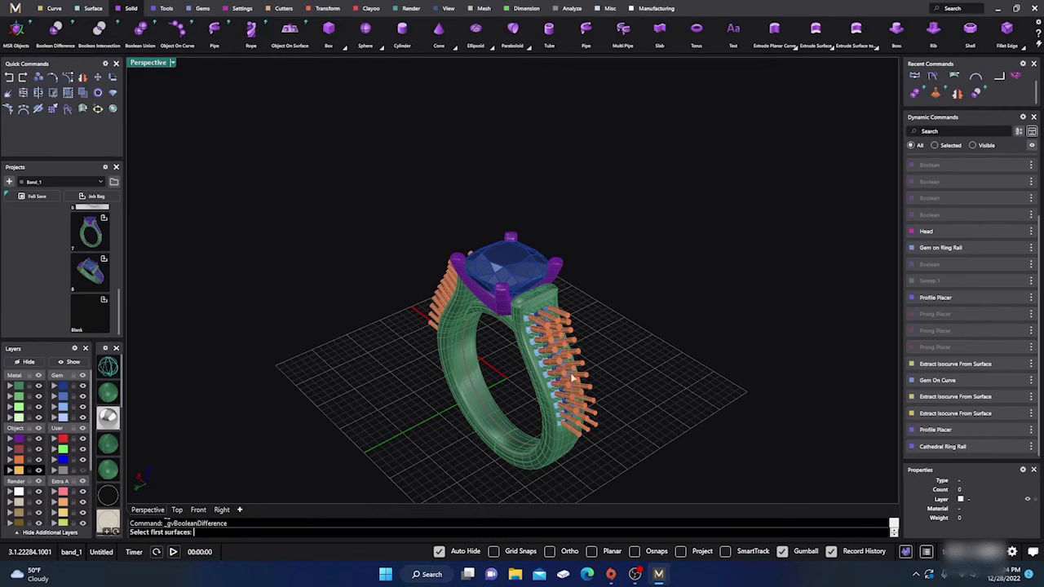
{"action": "scroll", "coordinate": [517, 402], "scroll_direction": "up", "scroll_amount": 3}
{"action": "scroll", "coordinate": [517, 401], "scroll_direction": "up", "scroll_amount": 5}
{"action": "left_click", "coordinate": [494, 330]}
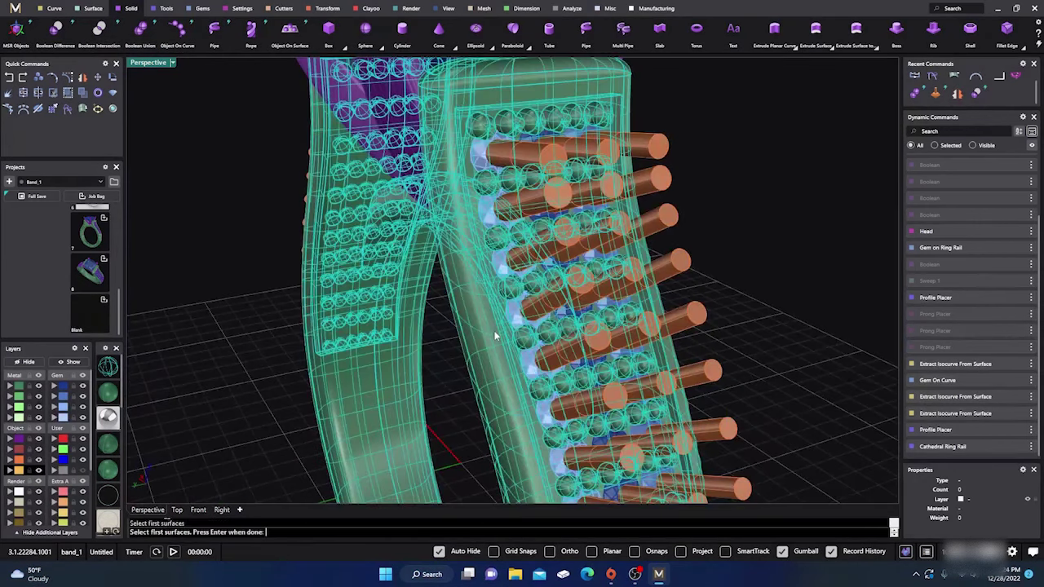
{"action": "key", "text": "Return"}
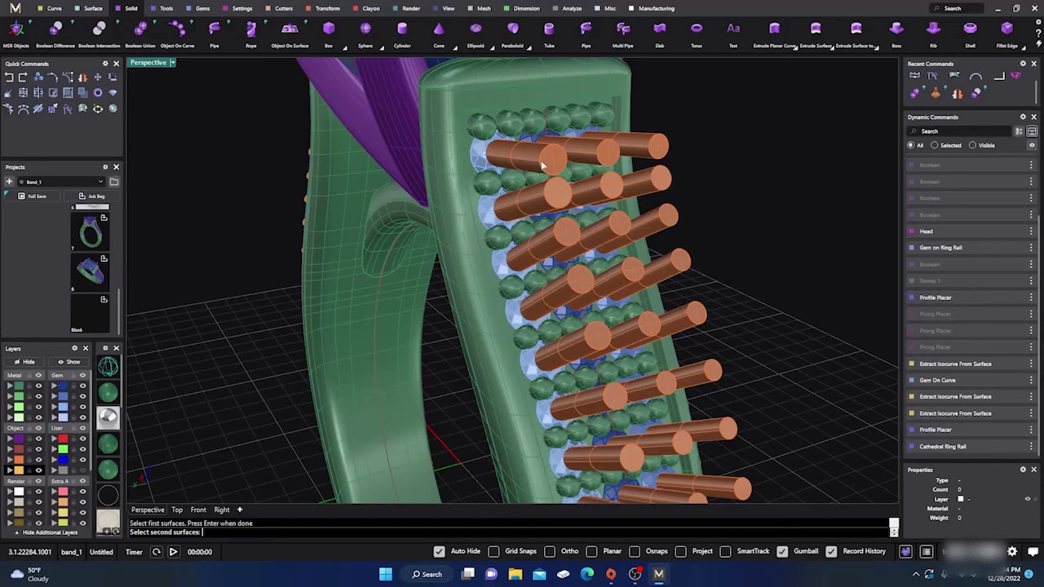
{"action": "left_click", "coordinate": [530, 186]}
{"action": "key", "text": "Return"}
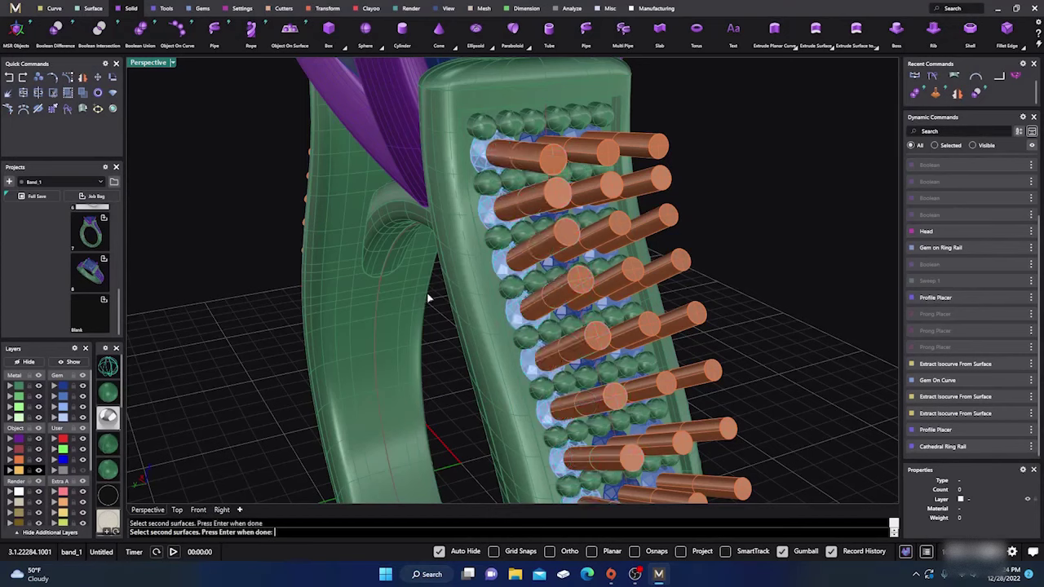
{"action": "key", "text": "Return"}
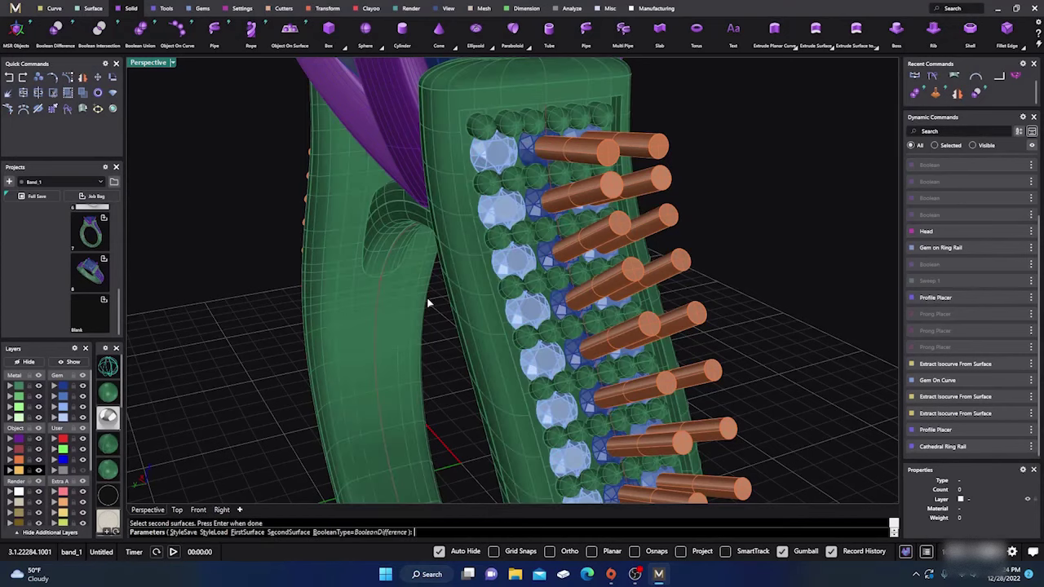
{"action": "key", "text": "Return"}
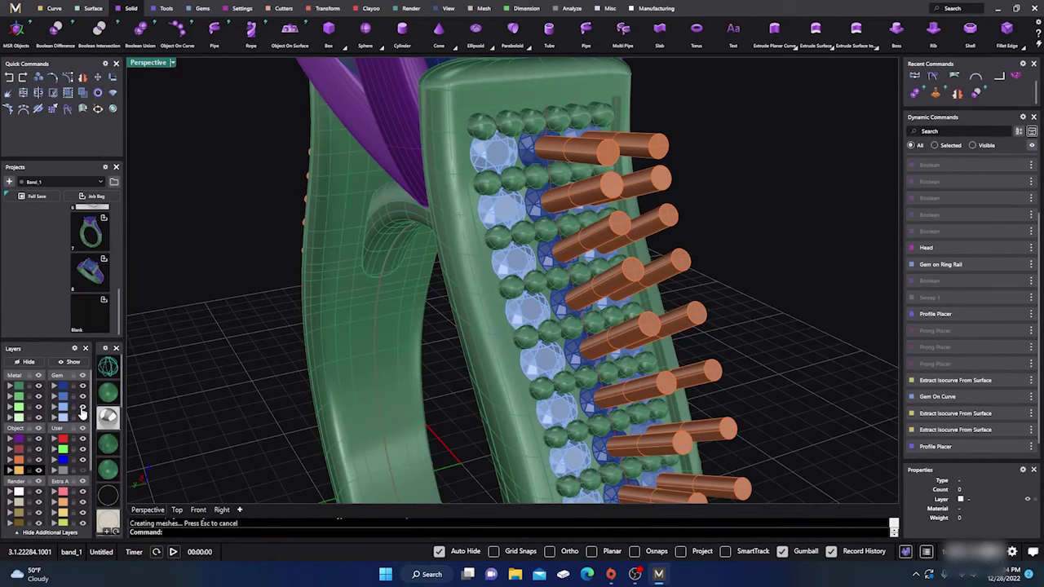
Step: Hide the outer-row gems temporarily to examine the seats cut between the prongs, and show the gems again
{"action": "left_click", "coordinate": [82, 406]}
{"action": "right_click_drag", "start_coordinate": [268, 399], "coordinate": [226, 370]}
{"action": "scroll", "coordinate": [538, 229], "scroll_direction": "up", "scroll_amount": 10}
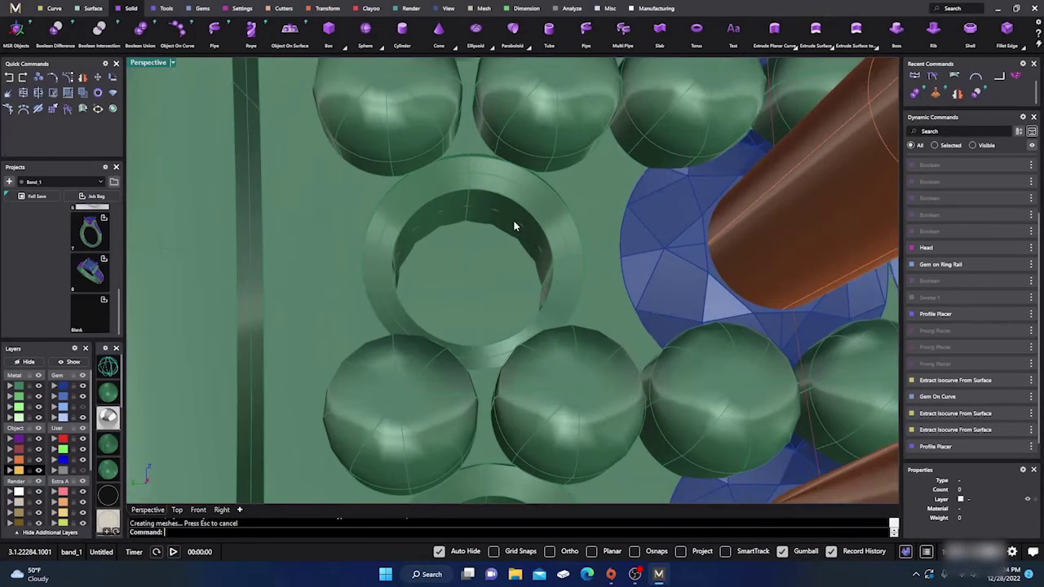
{"action": "right_click_drag", "start_coordinate": [514, 221], "coordinate": [395, 292]}
{"action": "scroll", "coordinate": [488, 244], "scroll_direction": "down", "scroll_amount": 12}
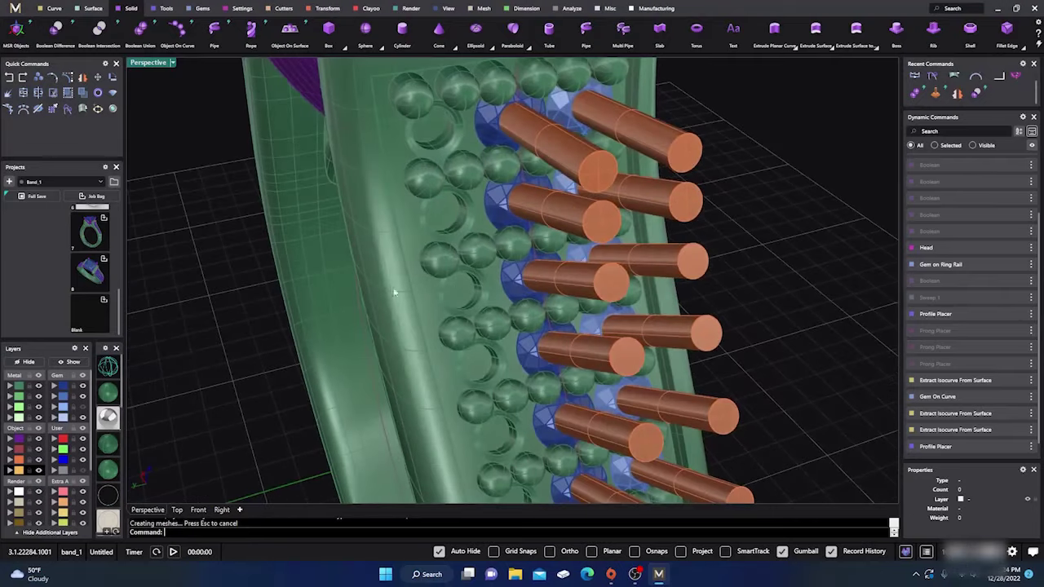
{"action": "left_click", "coordinate": [83, 408]}
{"action": "right_click_drag", "start_coordinate": [269, 385], "coordinate": [288, 371]}
{"action": "scroll", "coordinate": [451, 210], "scroll_direction": "down", "scroll_amount": 6}
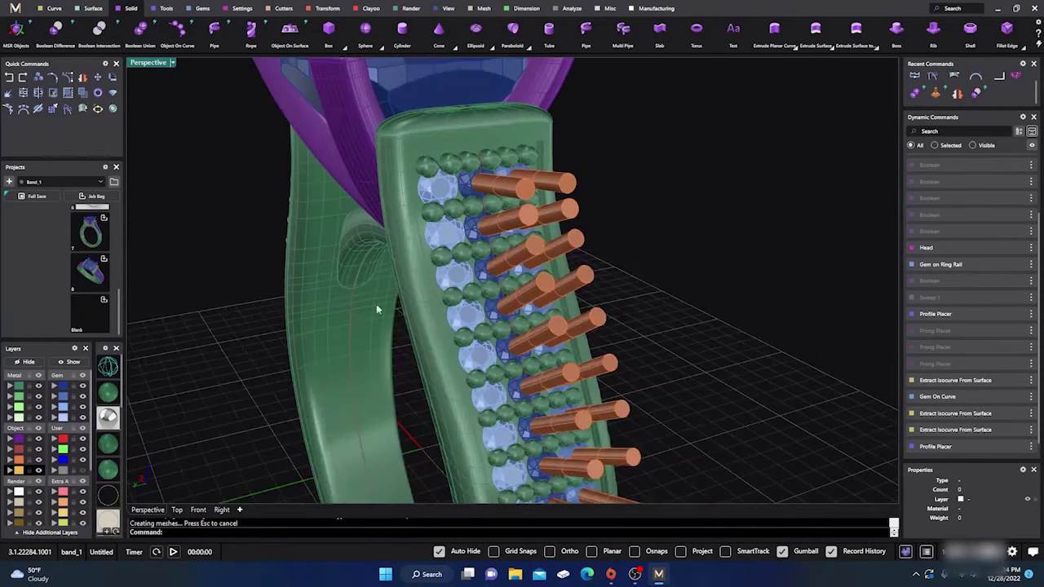
{"action": "right_click_drag", "start_coordinate": [301, 327], "coordinate": [264, 322]}
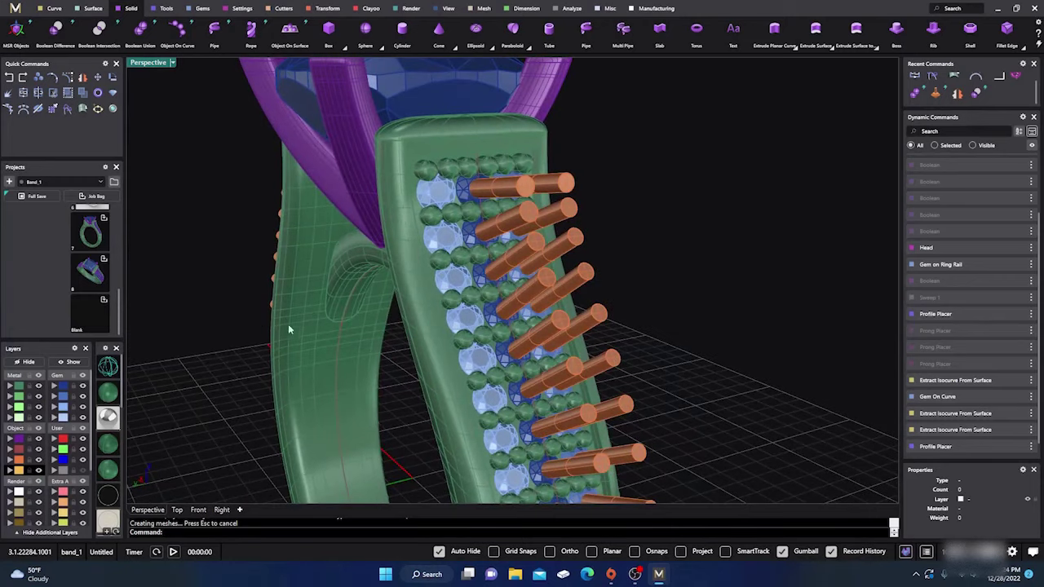
{"action": "left_click", "coordinate": [141, 29]}
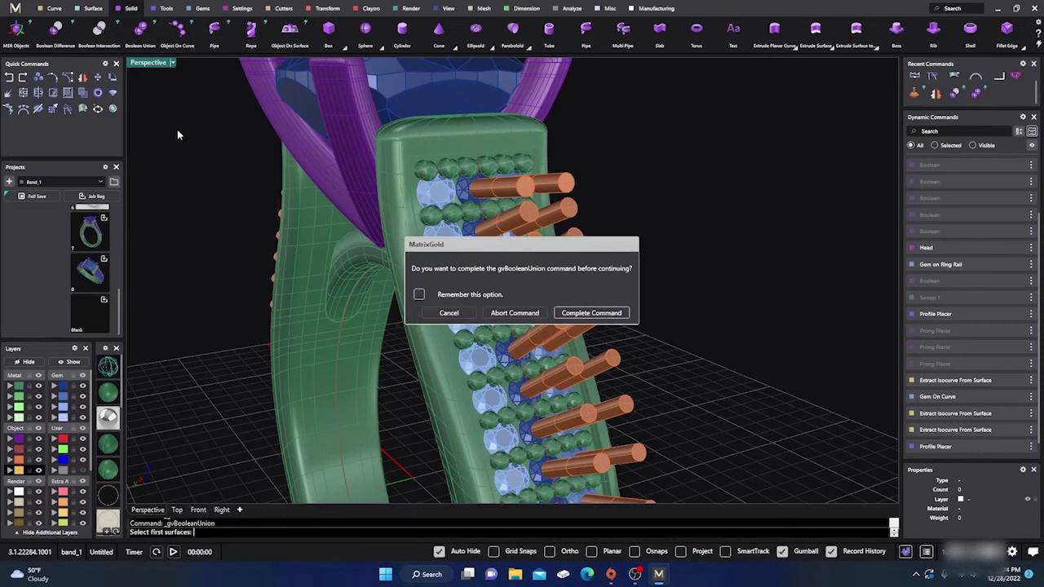
{"action": "left_click", "coordinate": [455, 317]}
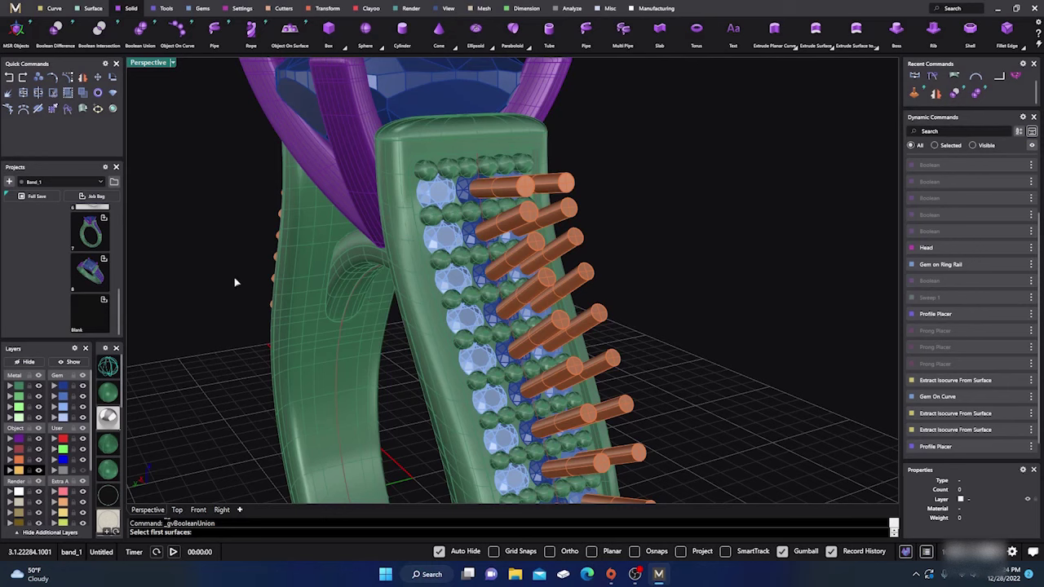
{"action": "left_click", "coordinate": [408, 273]}
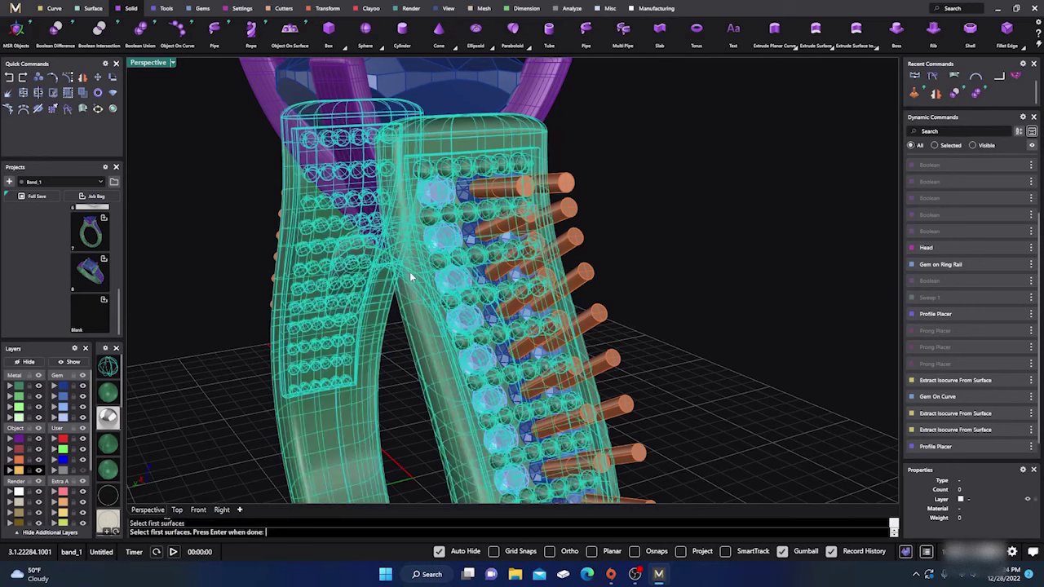
{"action": "key", "text": "Return"}
{"action": "left_click", "coordinate": [514, 192]}
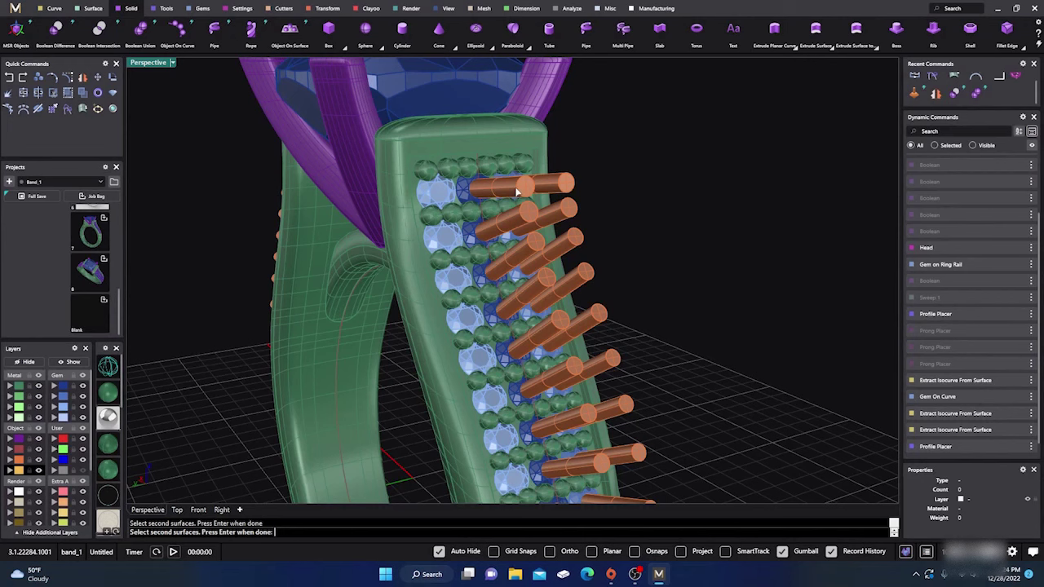
{"action": "key", "text": "Return"}
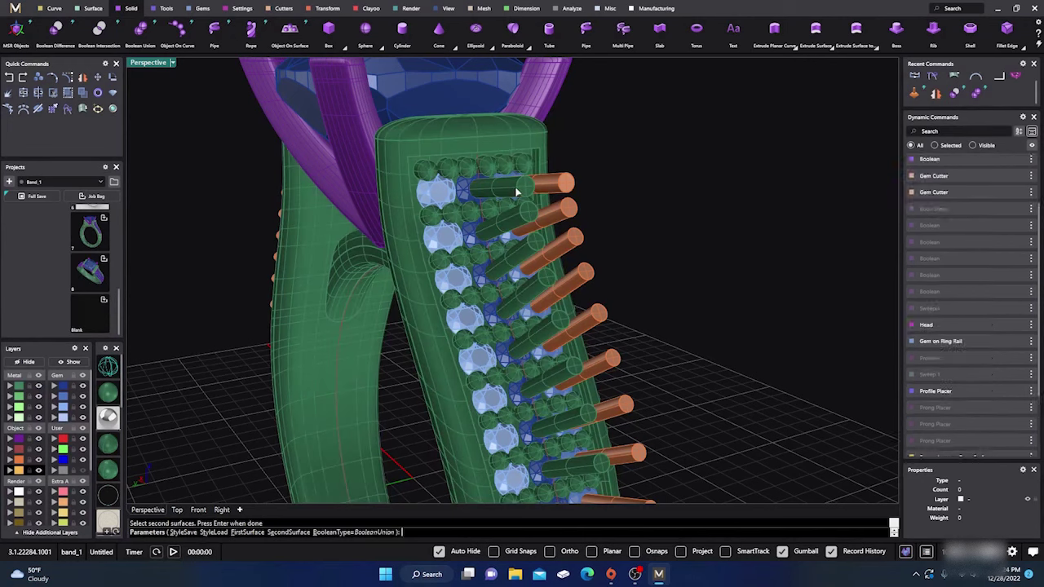
{"action": "key", "text": "Return"}
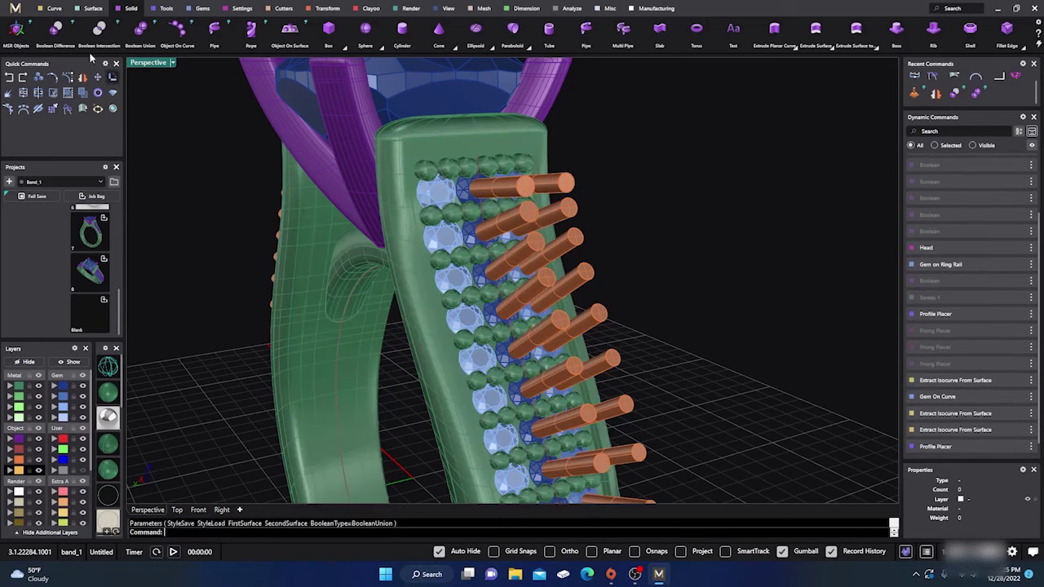
Step: Subtract the middle row of gem cutters on the same shoulder from the ring band with Boolean Difference
{"action": "left_click", "coordinate": [56, 29]}
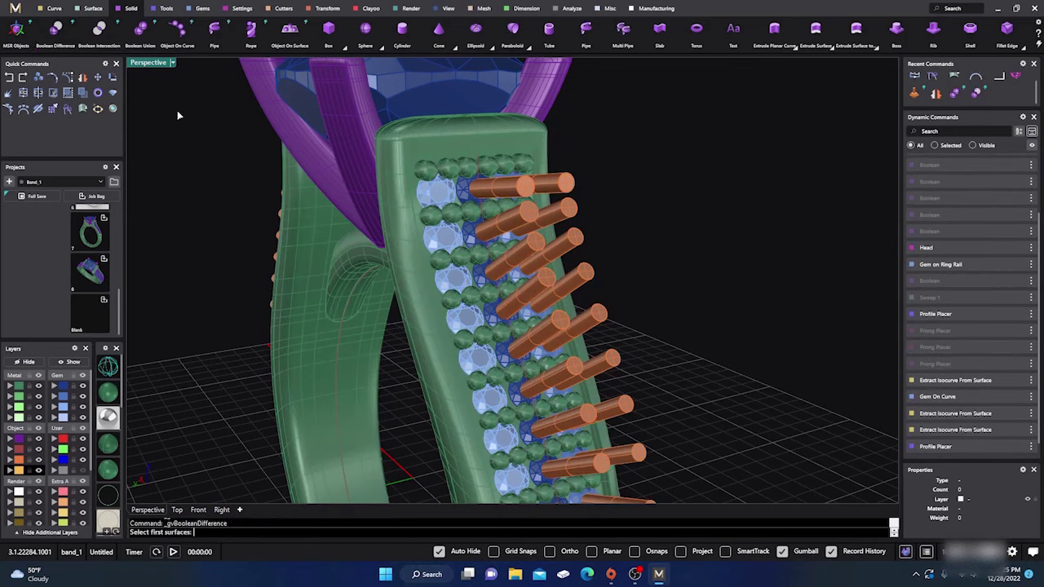
{"action": "left_click", "coordinate": [420, 349]}
{"action": "key", "text": "Return"}
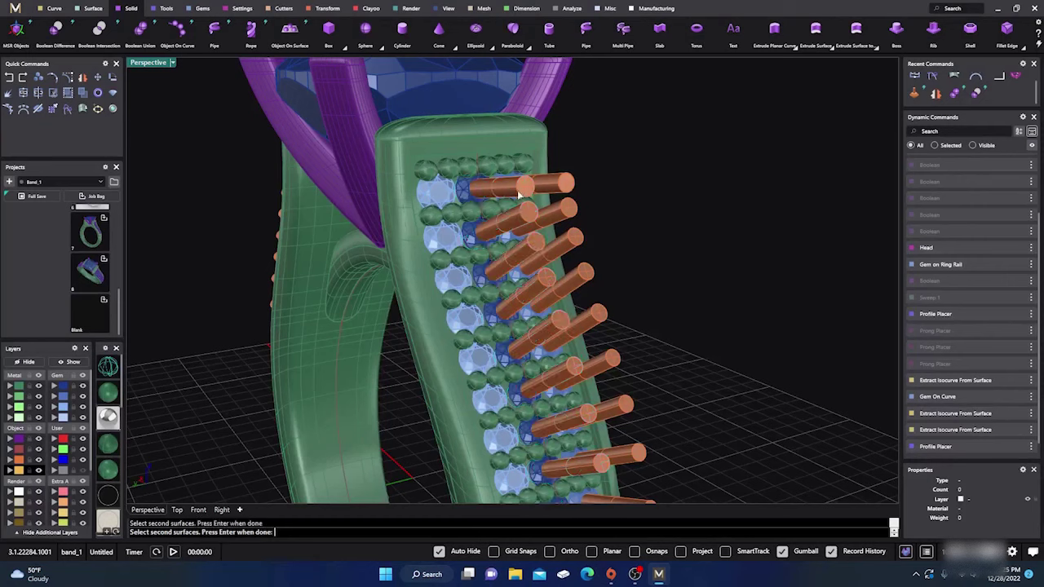
{"action": "left_click", "coordinate": [508, 199]}
{"action": "key", "text": "Return"}
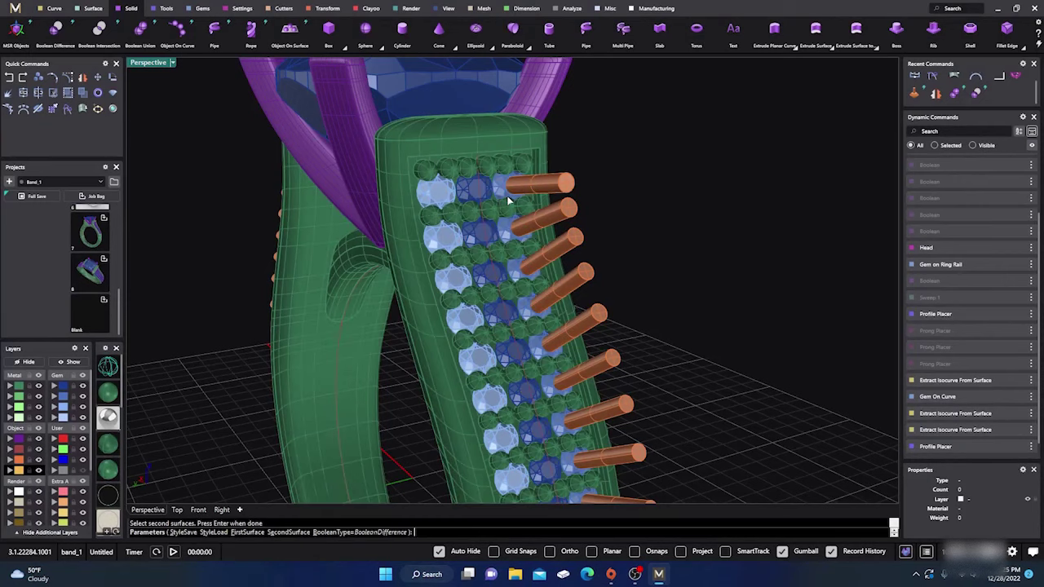
{"action": "key", "text": "Return"}
Step: Subtract the remaining outer row of gem cutters on this shoulder from the ring band with Boolean Difference
{"action": "key", "text": "Return"}
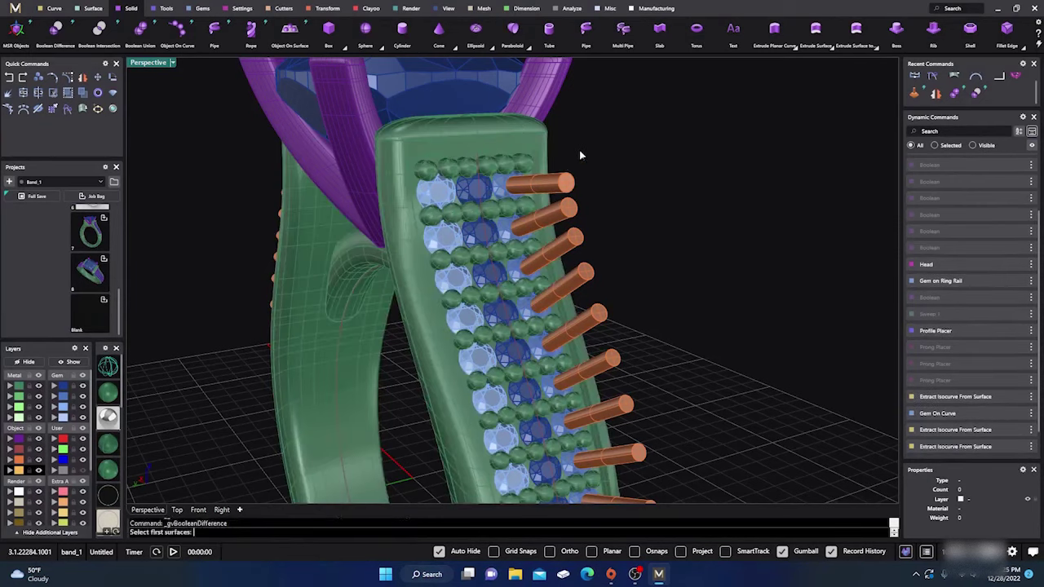
{"action": "left_click", "coordinate": [543, 144]}
{"action": "key", "text": "Return"}
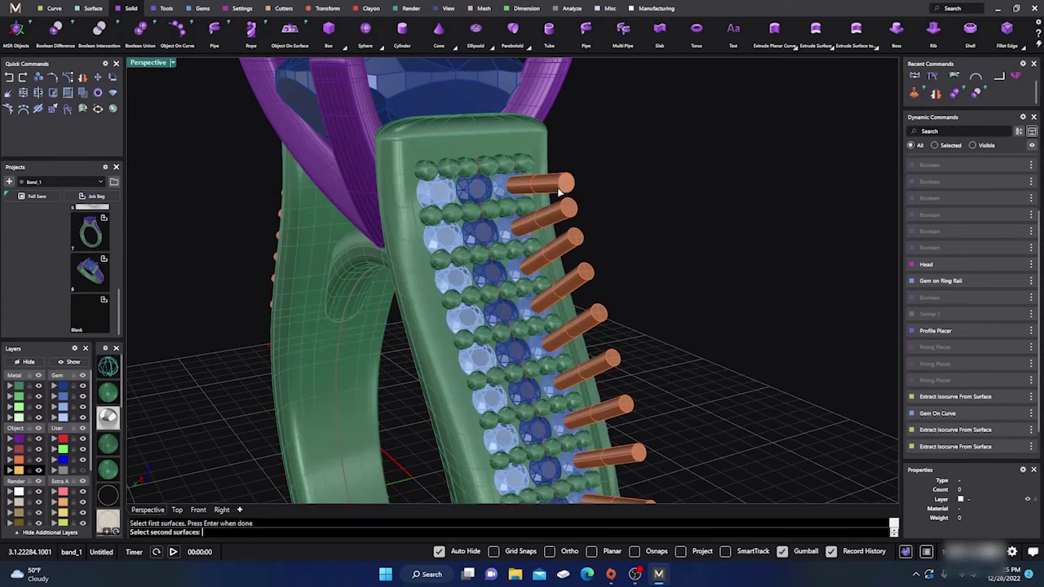
{"action": "left_click", "coordinate": [561, 187]}
{"action": "key", "text": "Return"}
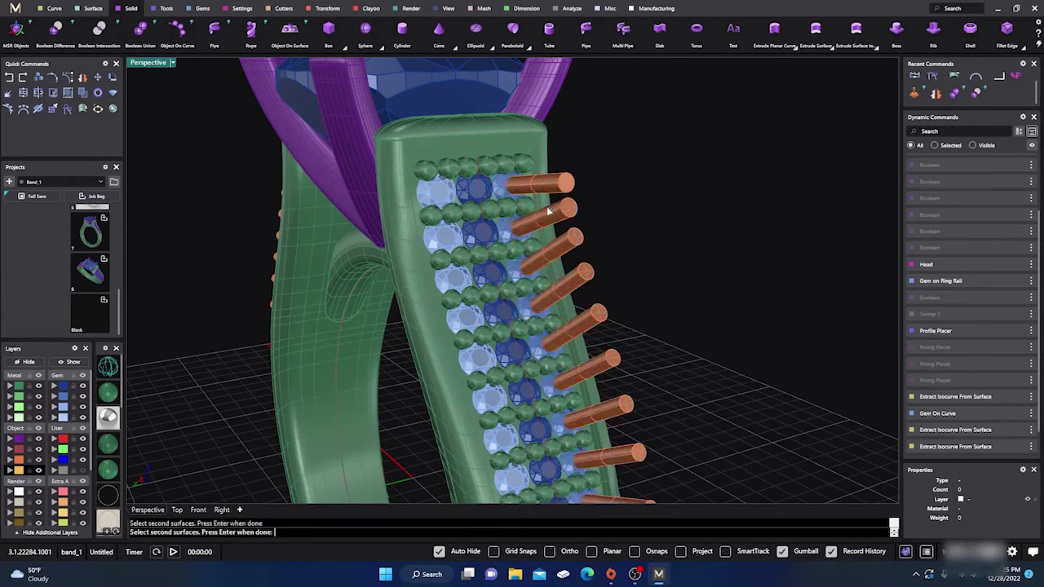
{"action": "key", "text": "Return"}
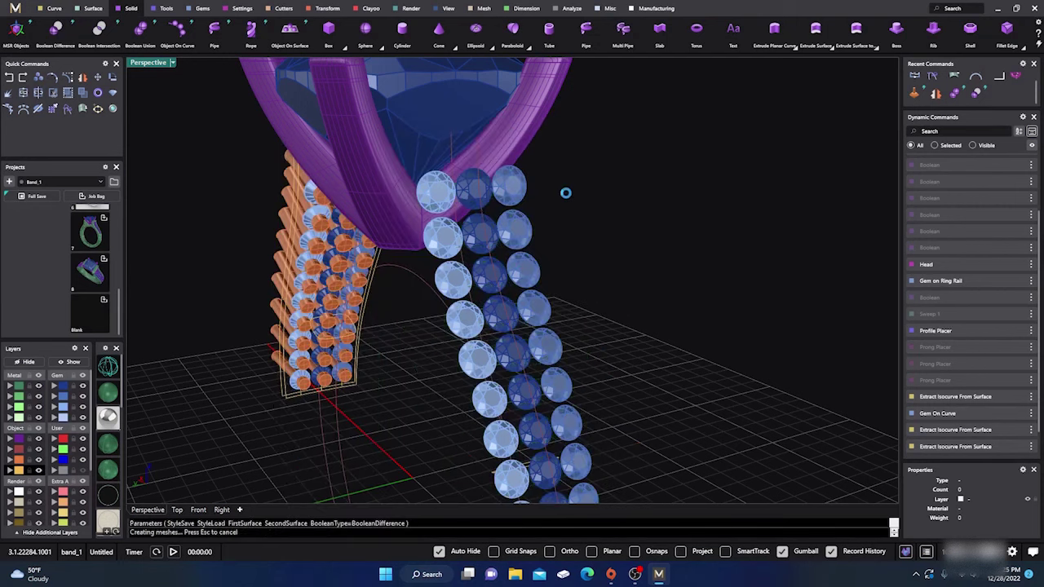
Step: Try to subtract the nearest row of cutters on the opposite shoulder from the ring band with Boolean Difference
{"action": "right_click_drag", "start_coordinate": [352, 293], "coordinate": [556, 262]}
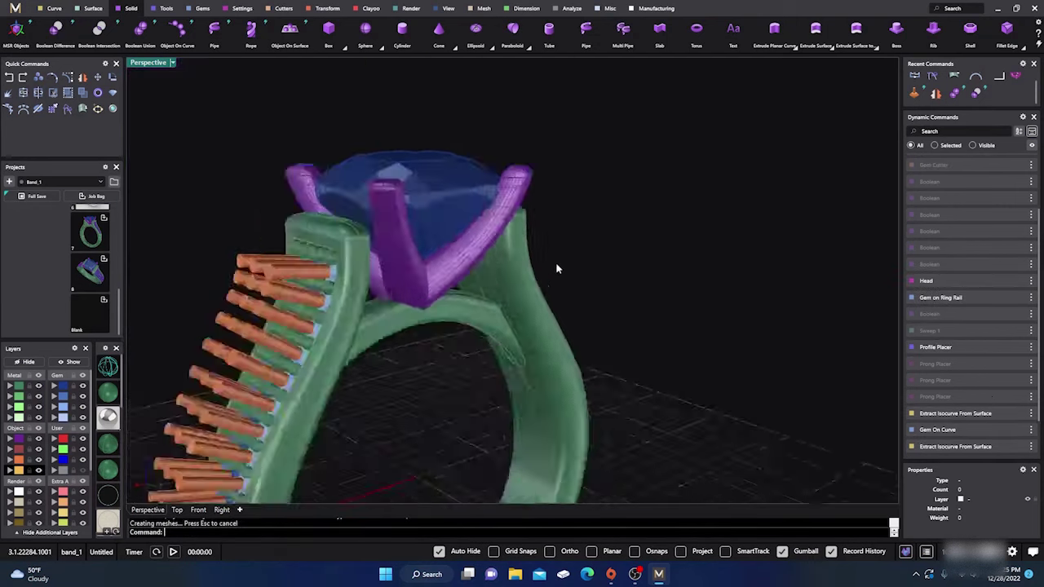
{"action": "scroll", "coordinate": [555, 262], "scroll_direction": "down", "scroll_amount": 4}
{"action": "scroll", "coordinate": [385, 351], "scroll_direction": "up", "scroll_amount": 5}
{"action": "key", "text": "Return"}
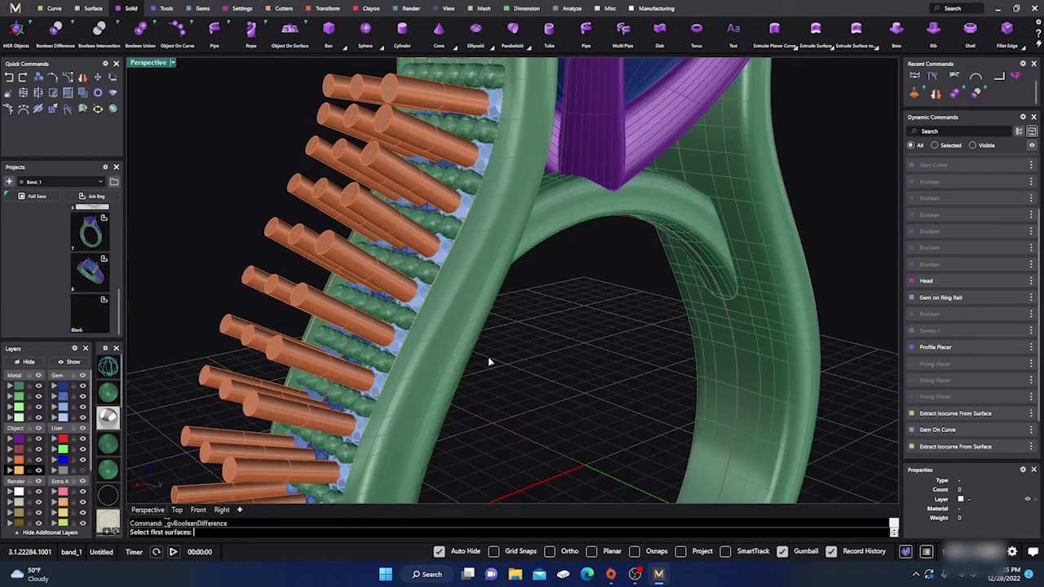
{"action": "left_click", "coordinate": [447, 339]}
{"action": "key", "text": "Return"}
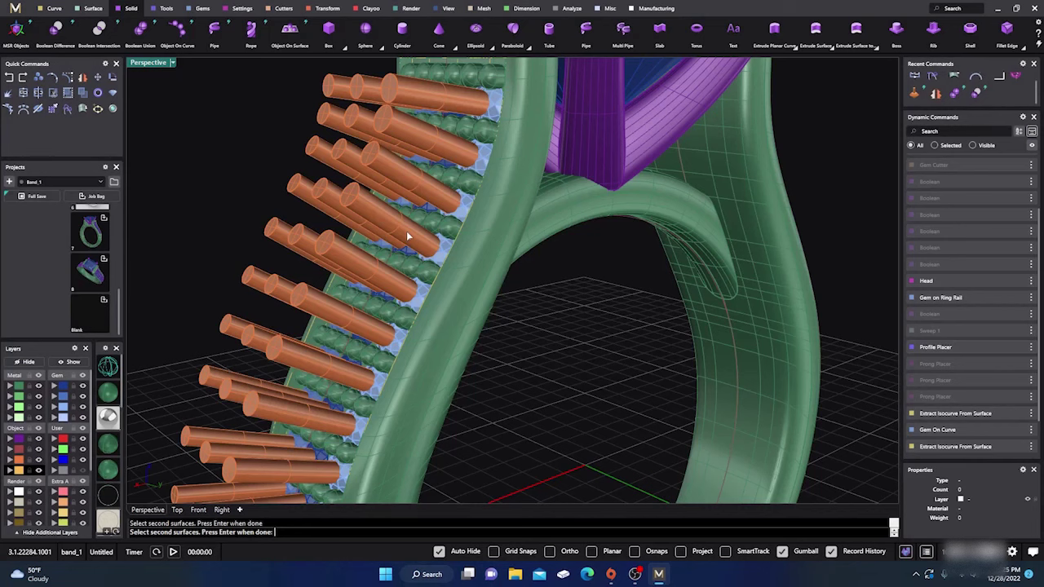
{"action": "key", "text": "Return"}
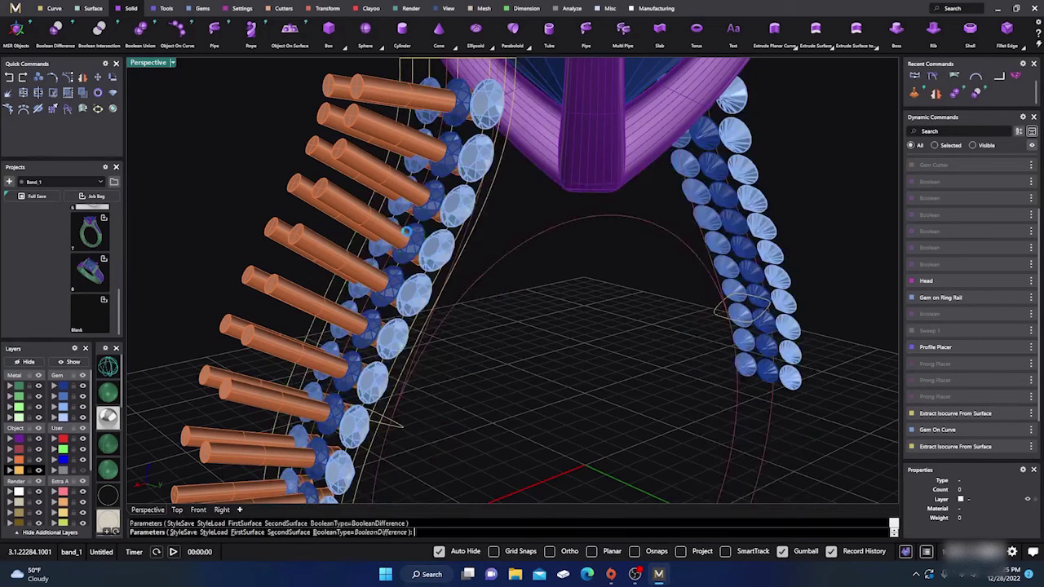
Step: Subtract the nearest row of gem cutters on this shoulder from the ring band with Boolean Difference, and delete those cutters
{"action": "key", "text": "Return"}
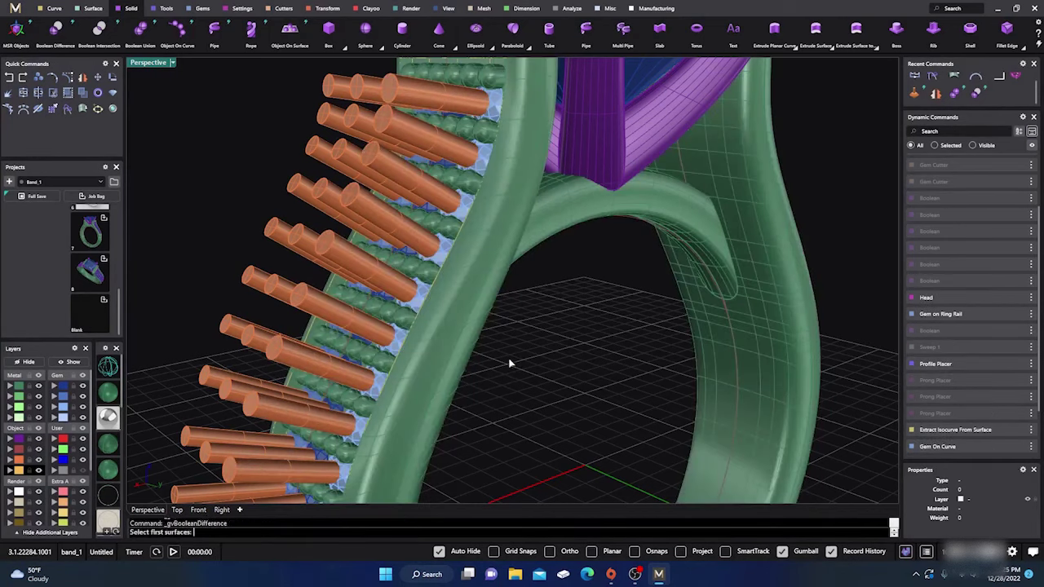
{"action": "left_click", "coordinate": [460, 320]}
{"action": "key", "text": "Return"}
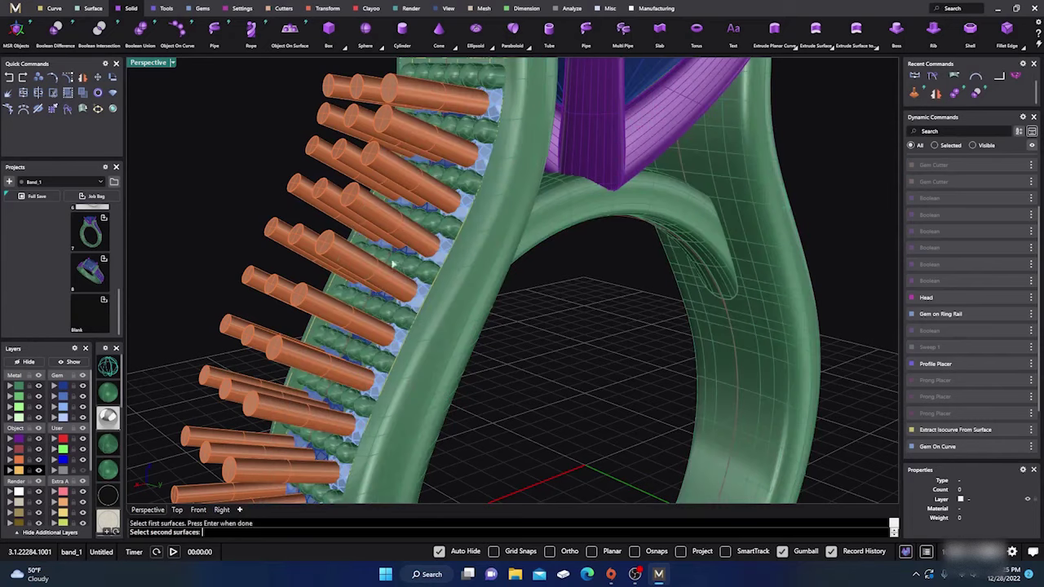
{"action": "left_click", "coordinate": [369, 210]}
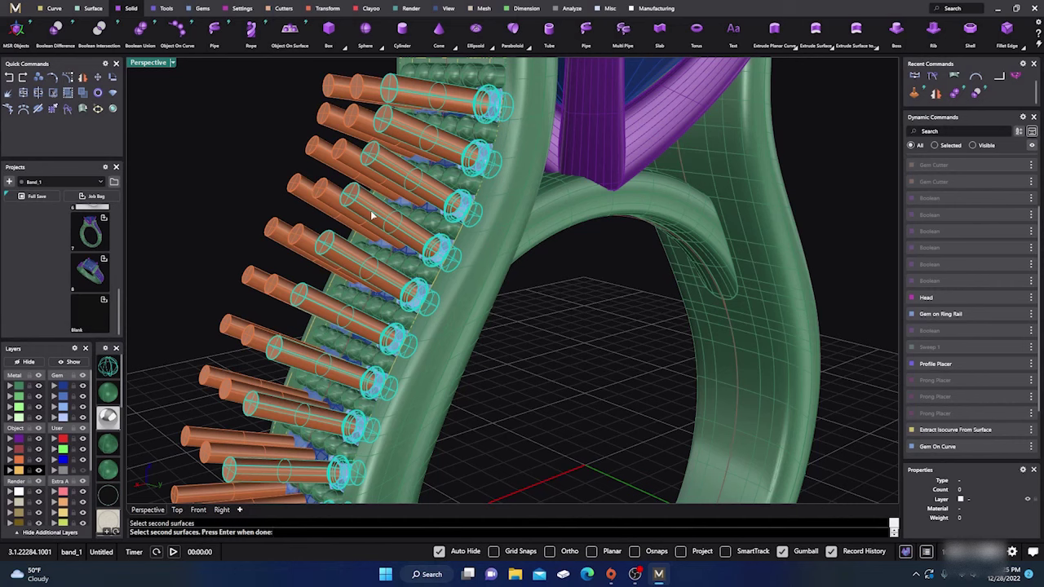
{"action": "key", "text": "Return"}
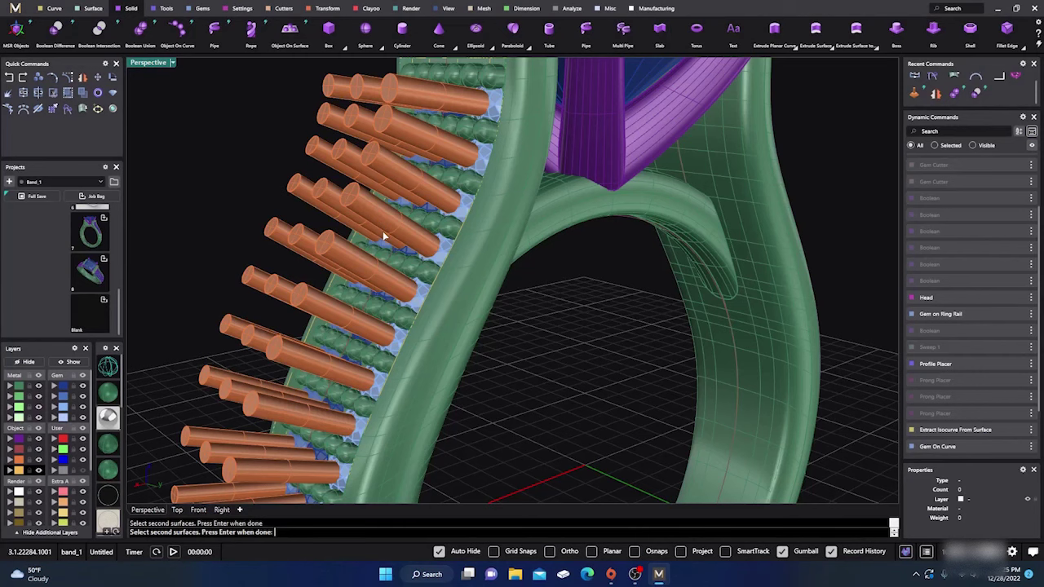
{"action": "right_click_drag", "start_coordinate": [383, 231], "coordinate": [536, 368]}
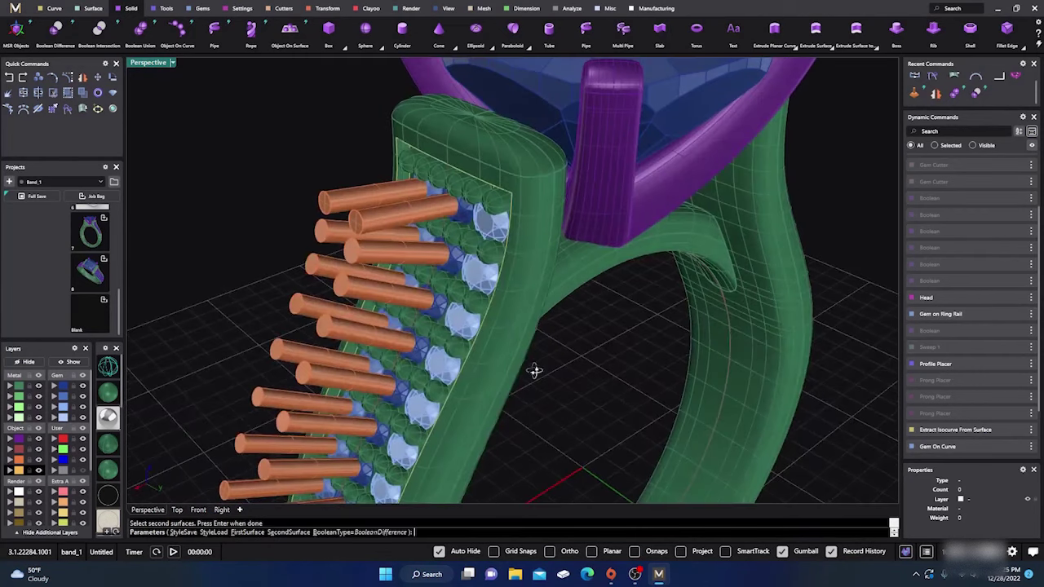
{"action": "key", "text": "Return"}
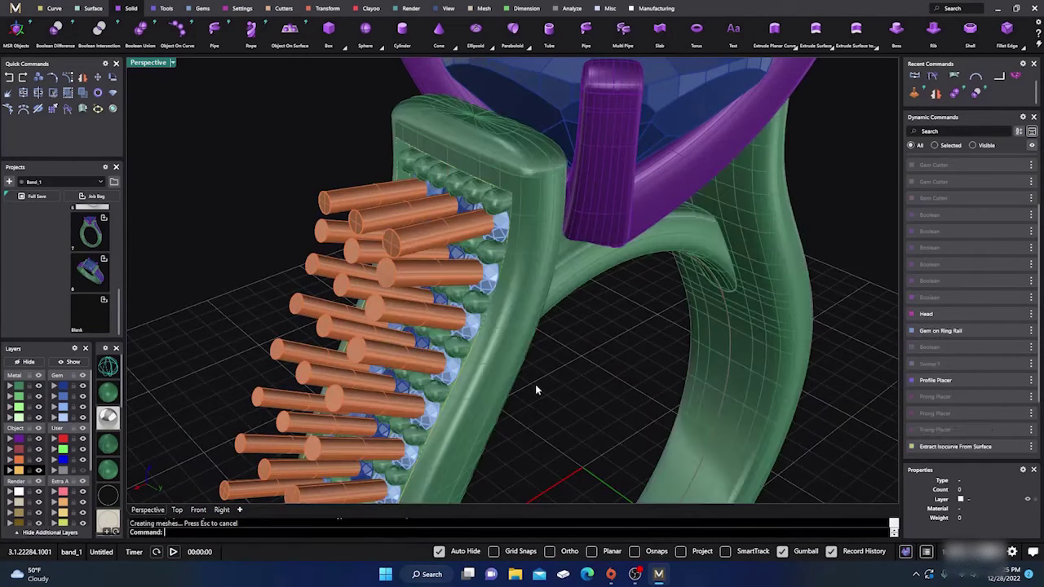
{"action": "key", "text": "Delete"}
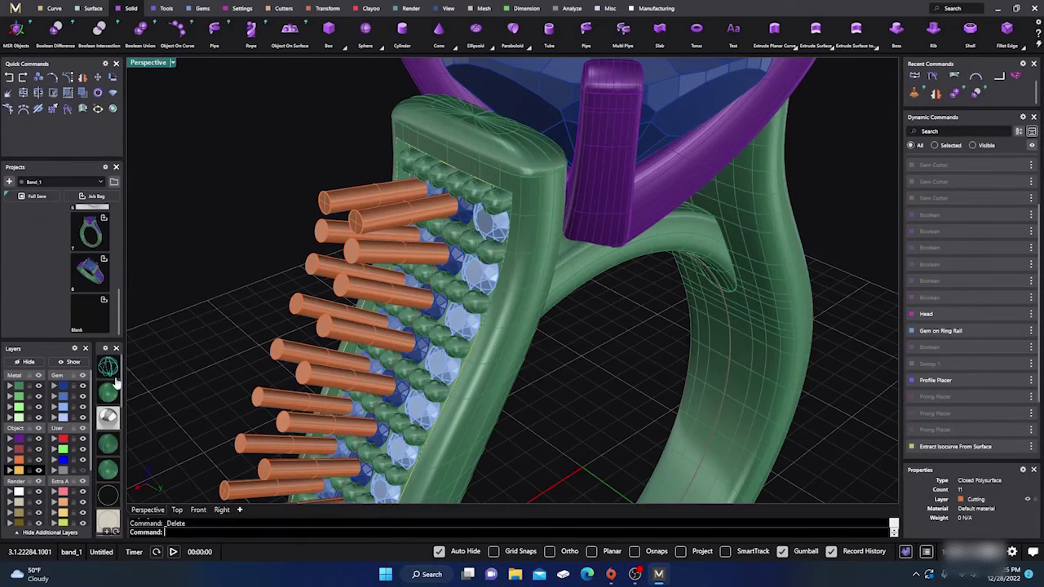
{"action": "left_click", "coordinate": [82, 416]}
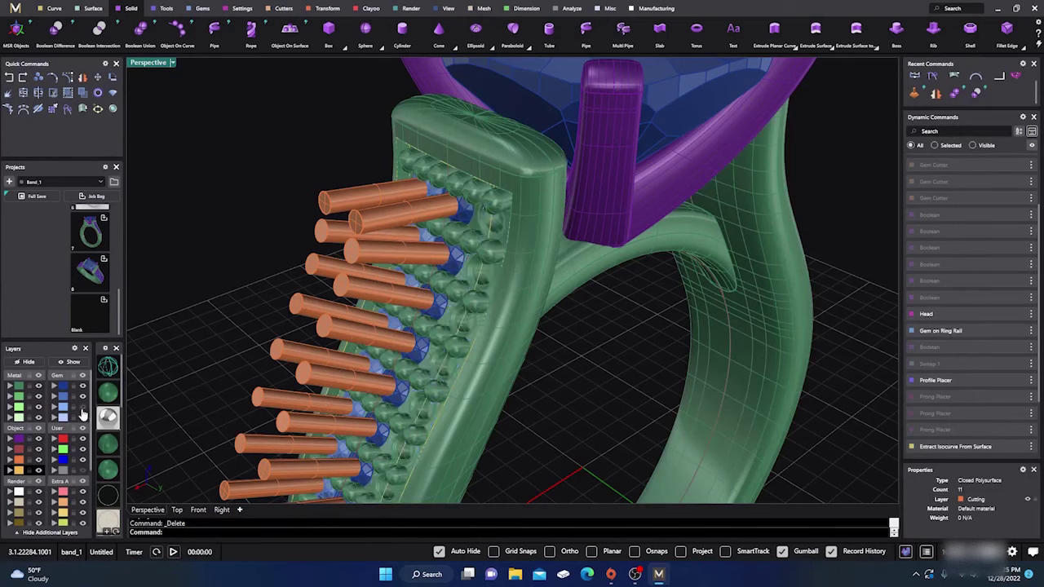
{"action": "left_click", "coordinate": [82, 417]}
Step: Subtract the middle row of gem cutters from the ring band with Boolean Difference and delete the used cutters
{"action": "left_click", "coordinate": [412, 299]}
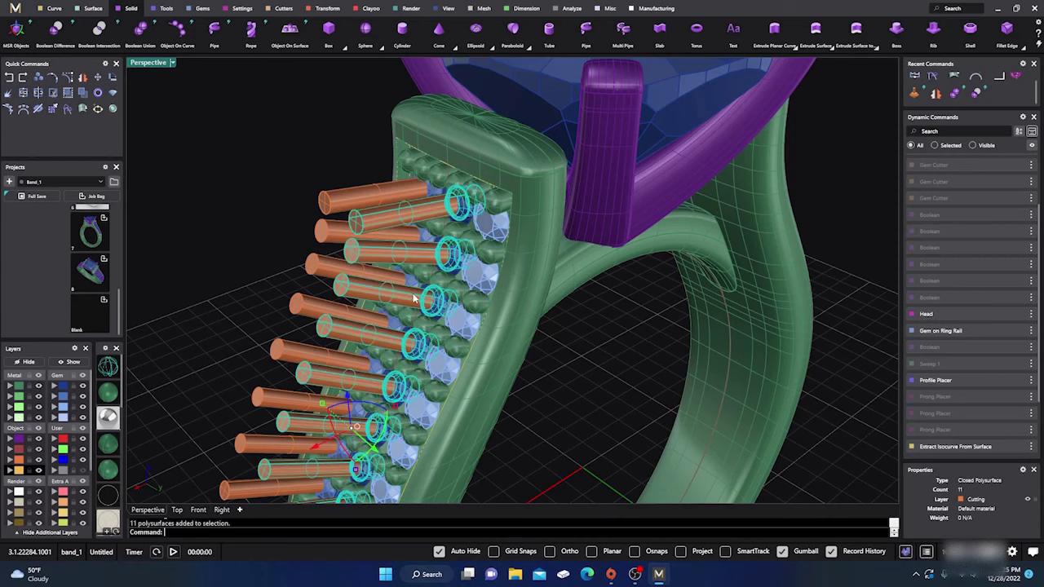
{"action": "left_click", "coordinate": [583, 378]}
{"action": "right_click", "coordinate": [586, 386]}
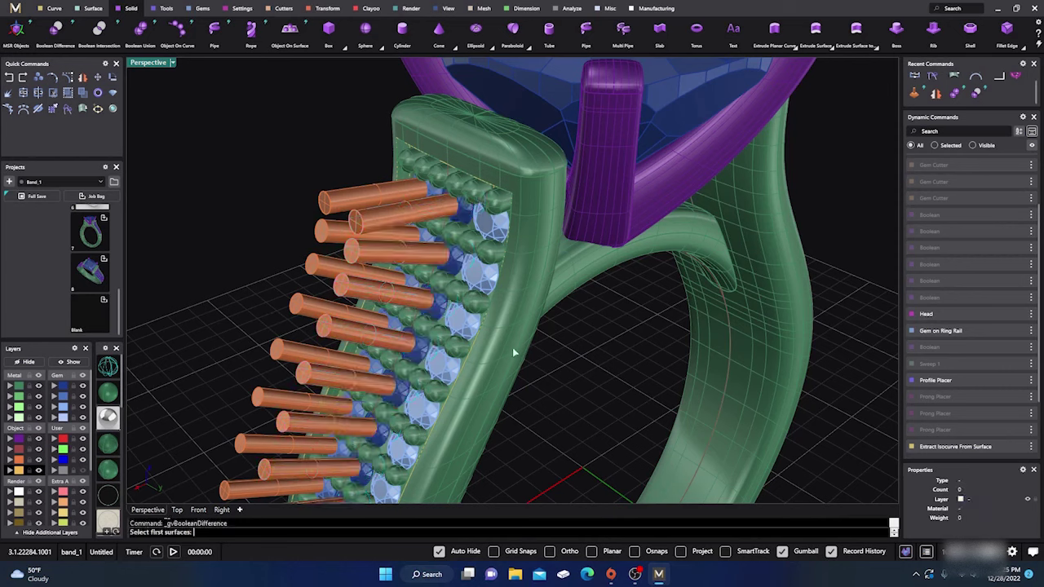
{"action": "left_click", "coordinate": [512, 347]}
{"action": "right_click", "coordinate": [463, 323]}
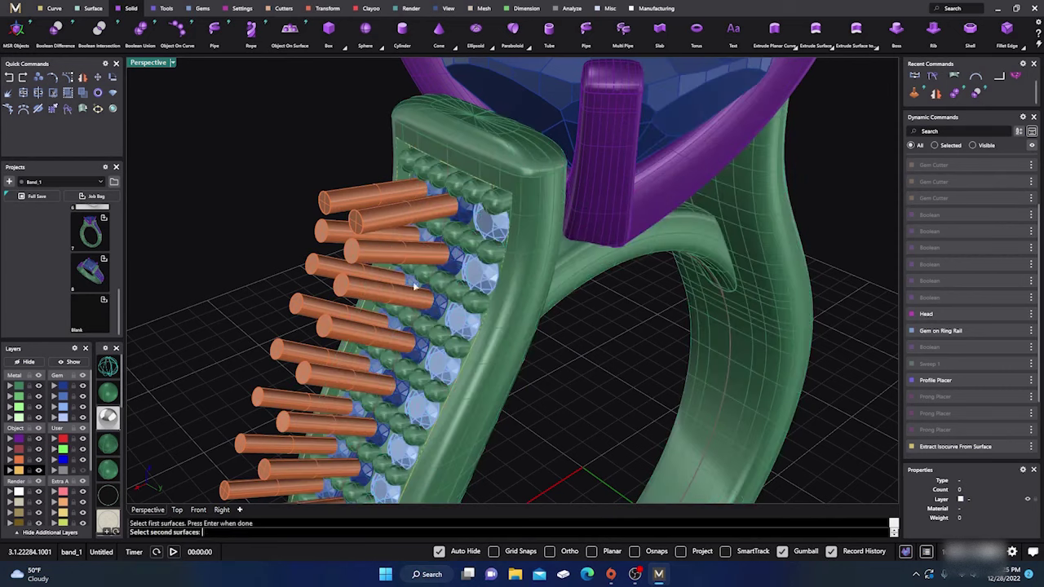
{"action": "left_click", "coordinate": [370, 260]}
{"action": "right_click", "coordinate": [369, 260]}
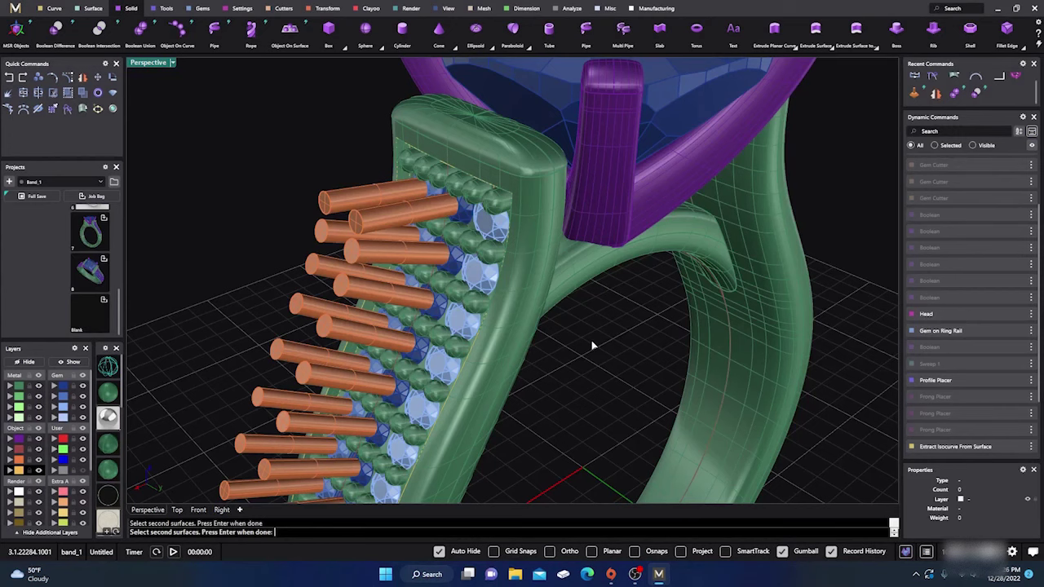
{"action": "key", "text": "Return"}
{"action": "key", "text": "Return"}
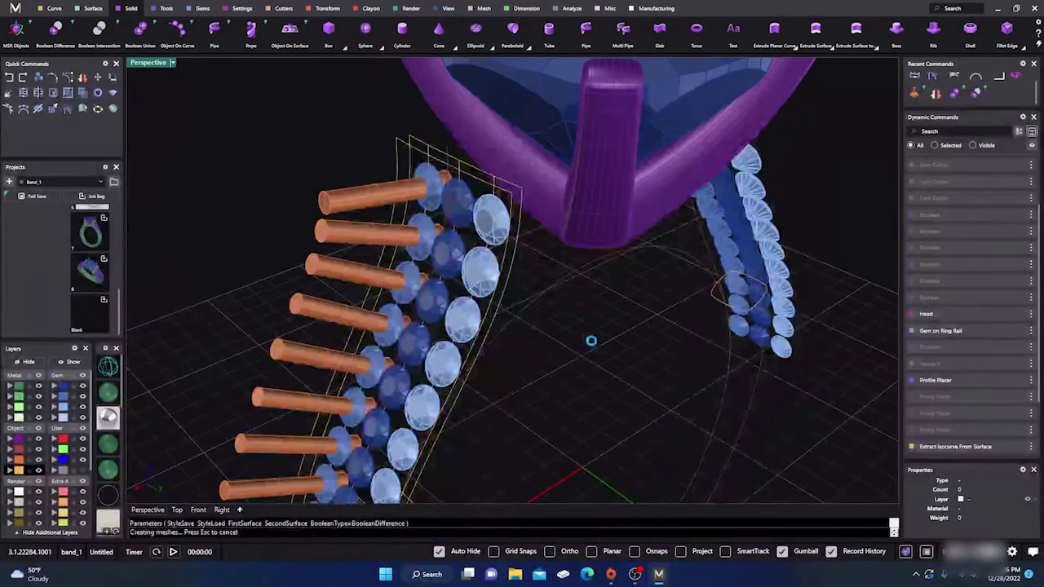
{"action": "key", "text": "Delete"}
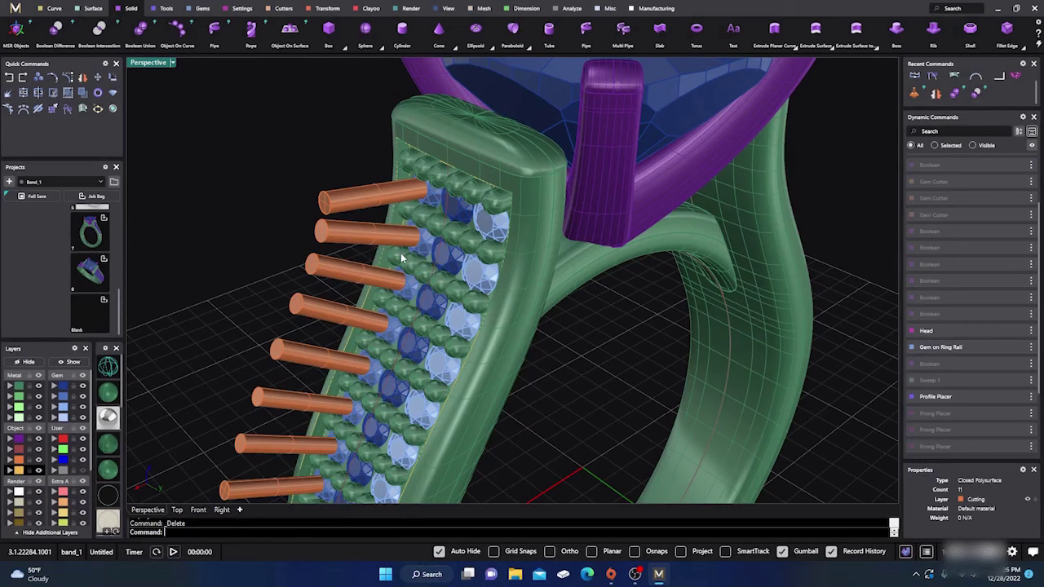
{"action": "left_click", "coordinate": [81, 387]}
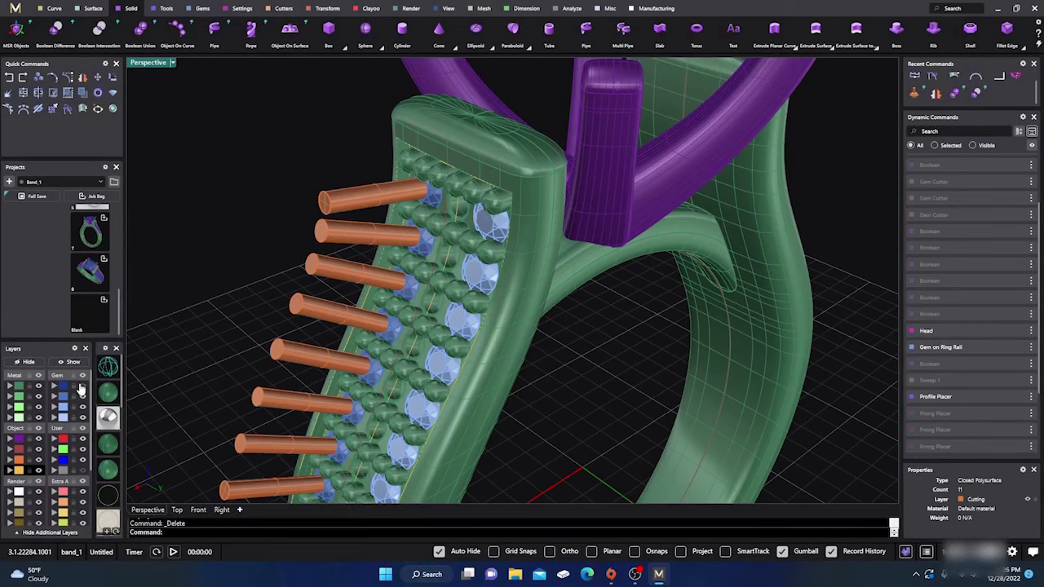
{"action": "left_click", "coordinate": [82, 387]}
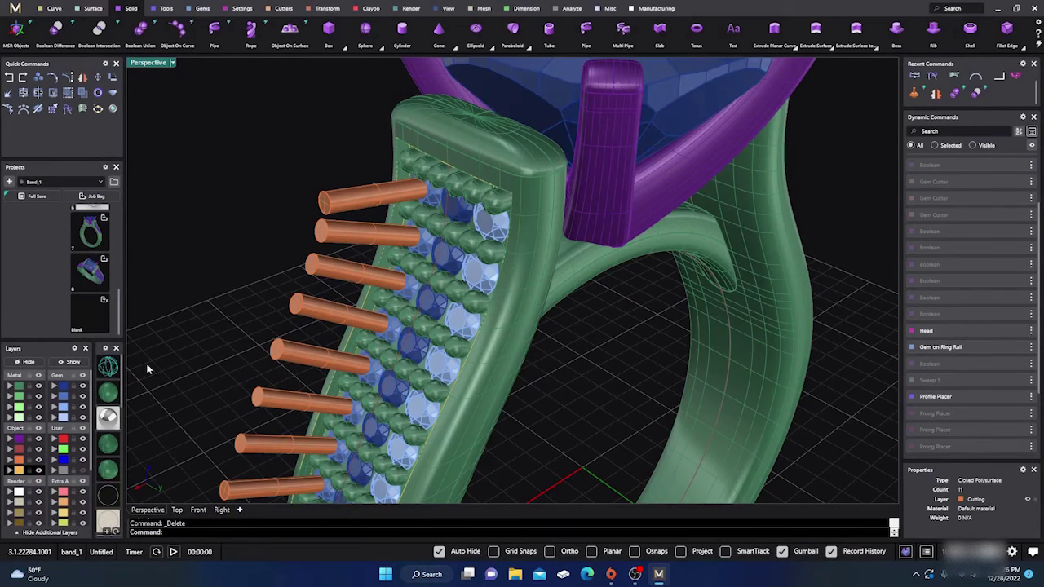
Step: Subtract the last remaining row of gem cutters from the ring band with Boolean Difference, and delete those cutters
{"action": "right_click_drag", "start_coordinate": [147, 369], "coordinate": [219, 359]}
{"action": "key", "text": "space"}
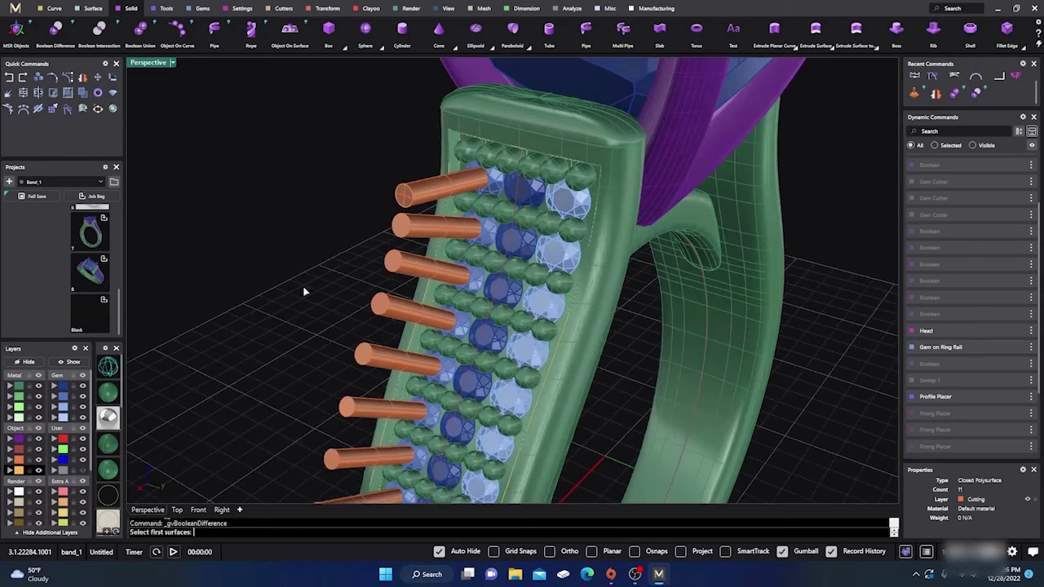
{"action": "left_click", "coordinate": [574, 369]}
{"action": "key", "text": "Return"}
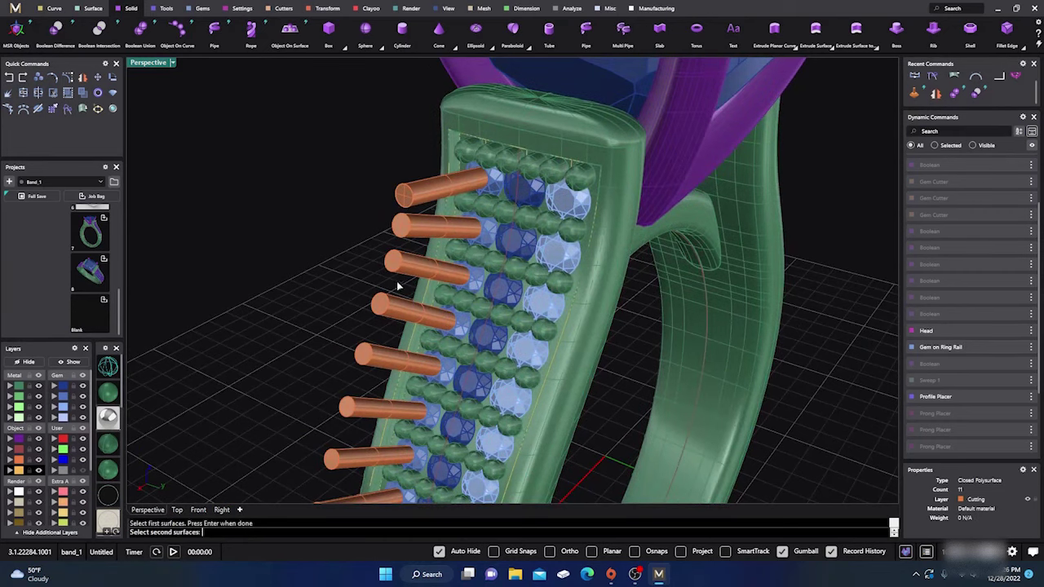
{"action": "left_click", "coordinate": [412, 192]}
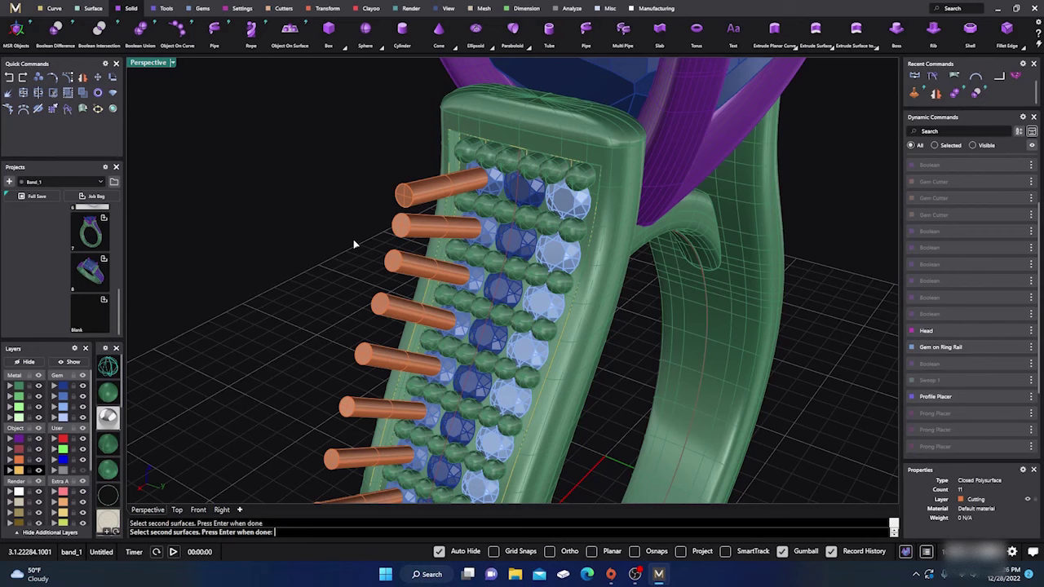
{"action": "key", "text": "Return"}
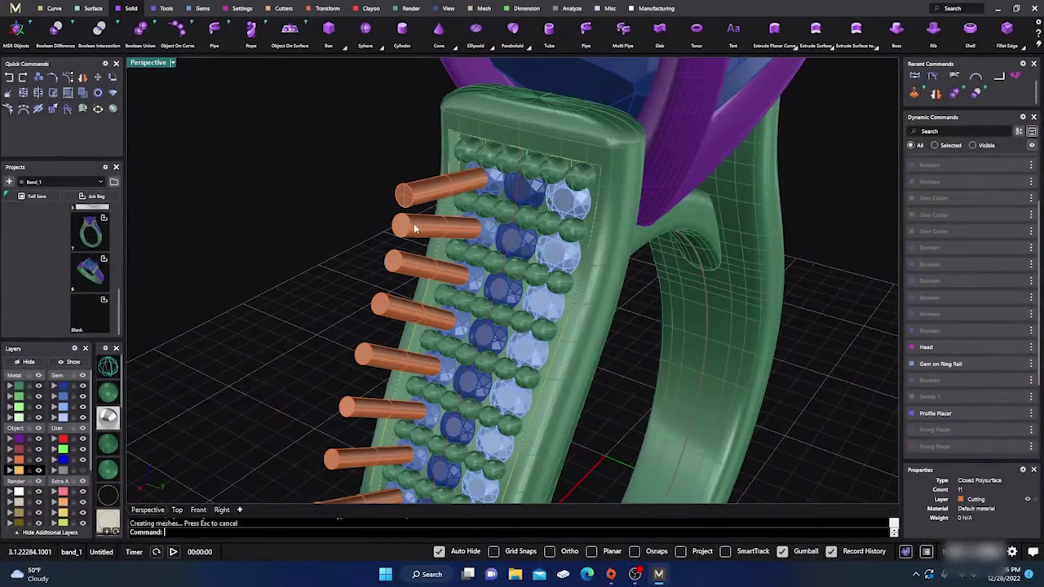
{"action": "left_click", "coordinate": [414, 228]}
{"action": "key", "text": "Delete"}
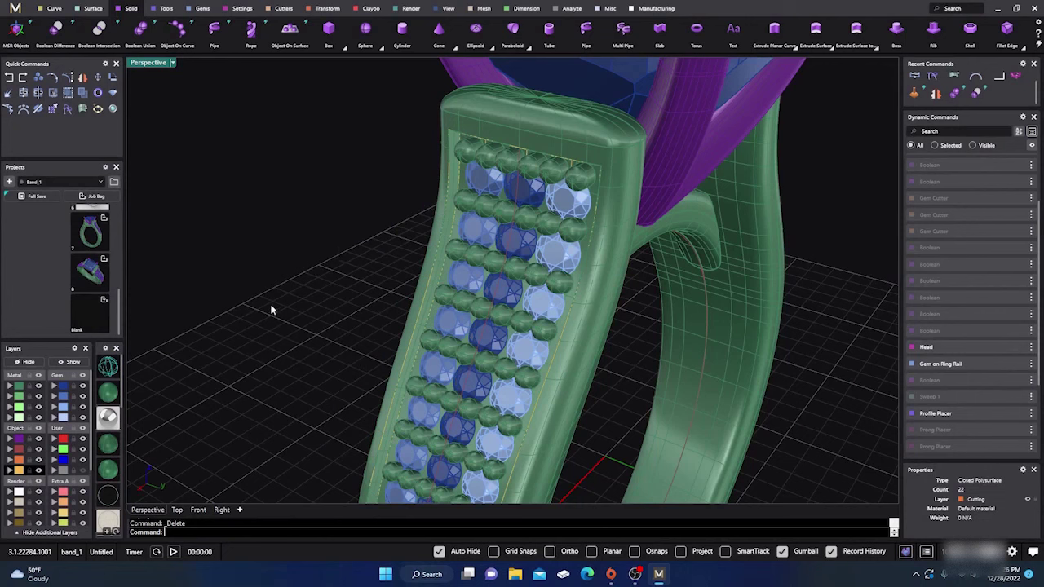
Step: Hide all gem layers temporarily to examine the seats cut on both shoulders, and show the gems again
{"action": "left_click", "coordinate": [82, 386]}
{"action": "left_click", "coordinate": [82, 396]}
{"action": "left_click", "coordinate": [82, 407]}
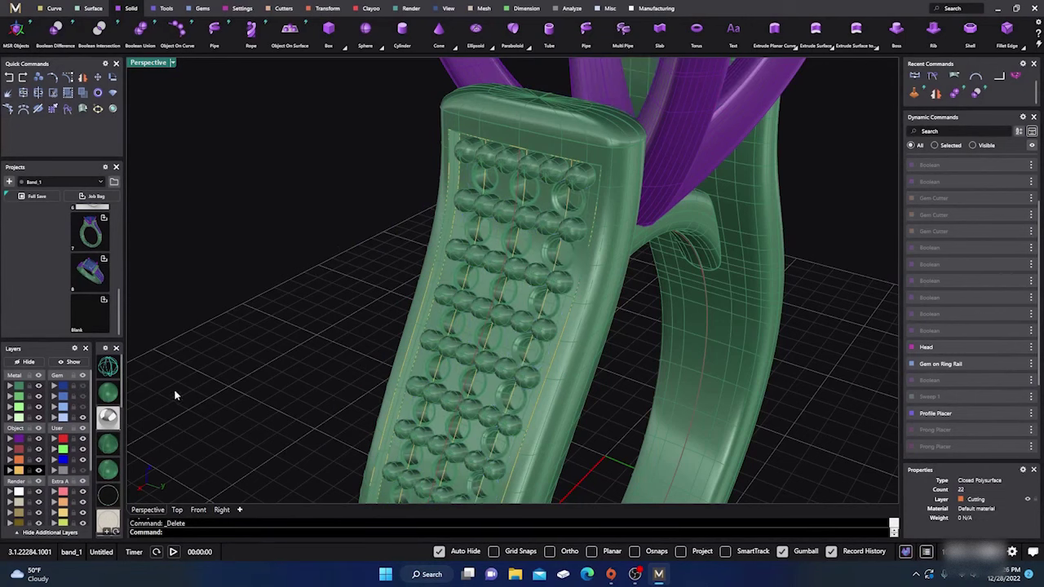
{"action": "right_click_drag", "start_coordinate": [175, 394], "coordinate": [341, 392]}
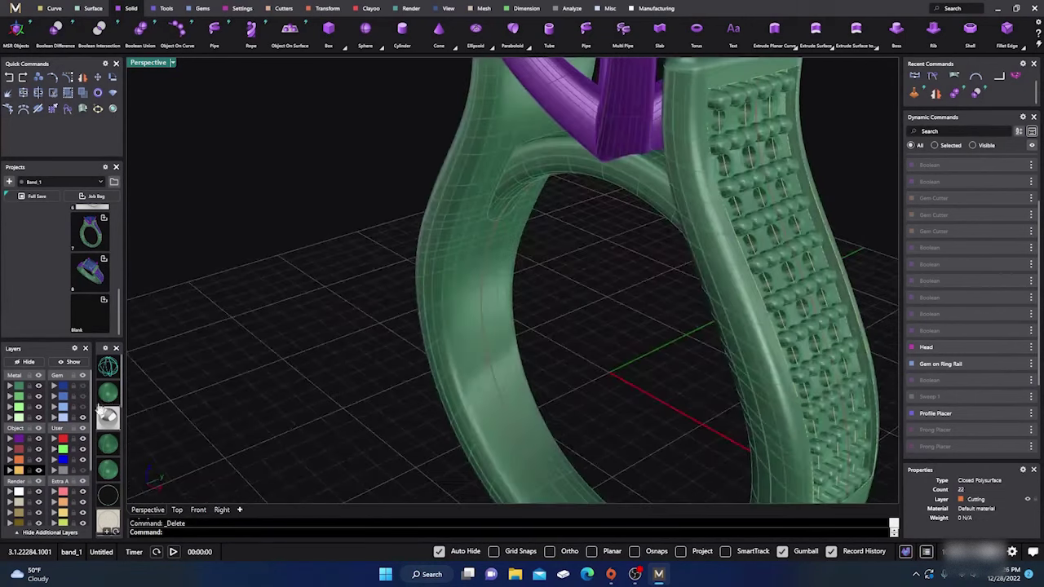
{"action": "left_click", "coordinate": [81, 408]}
{"action": "left_click", "coordinate": [82, 397]}
{"action": "left_click", "coordinate": [82, 387]}
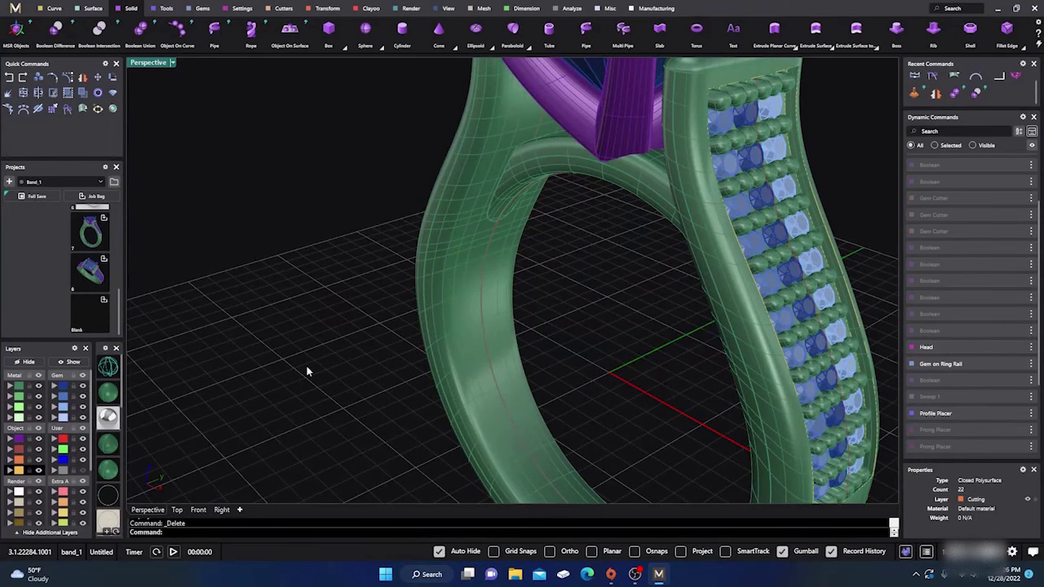
Step: Move the outer-row gems of both shoulders onto the Gem 01 layer to match the middle rows
{"action": "scroll", "coordinate": [523, 351], "scroll_direction": "down", "scroll_amount": 5}
{"action": "scroll", "coordinate": [477, 349], "scroll_direction": "down", "scroll_amount": 3}
{"action": "right_click_drag", "start_coordinate": [462, 357], "coordinate": [370, 361]}
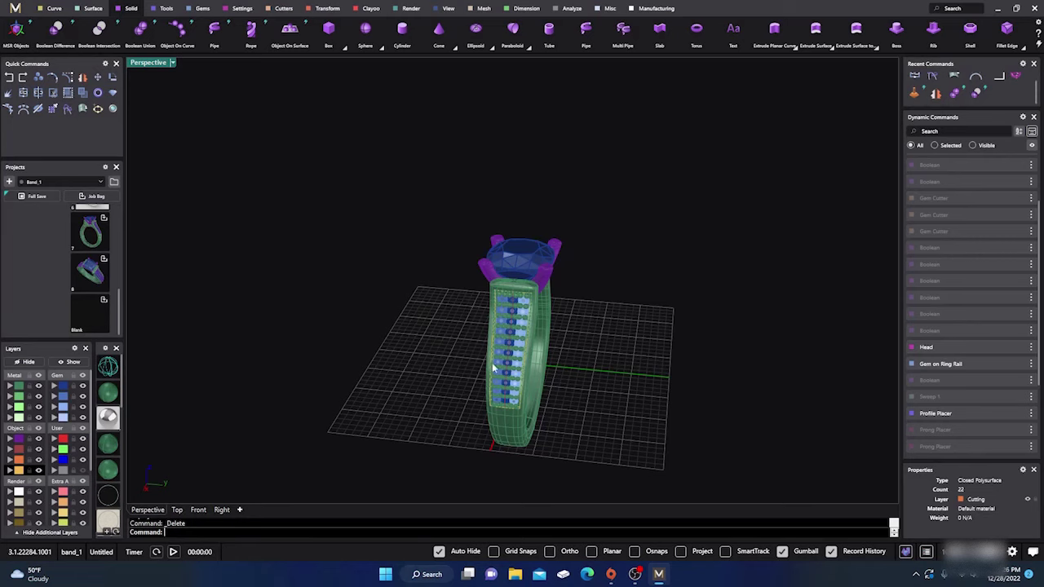
{"action": "scroll", "coordinate": [522, 349], "scroll_direction": "up", "scroll_amount": 3}
{"action": "scroll", "coordinate": [509, 345], "scroll_direction": "up", "scroll_amount": 2}
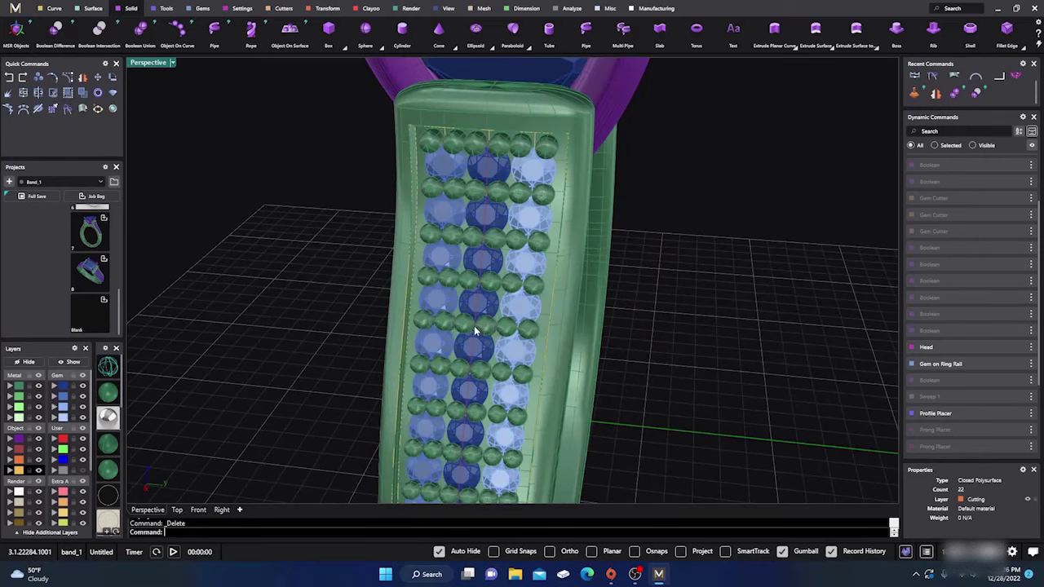
{"action": "left_click", "coordinate": [64, 398]}
{"action": "left_click", "coordinate": [64, 404]}
{"action": "left_click", "coordinate": [54, 385]}
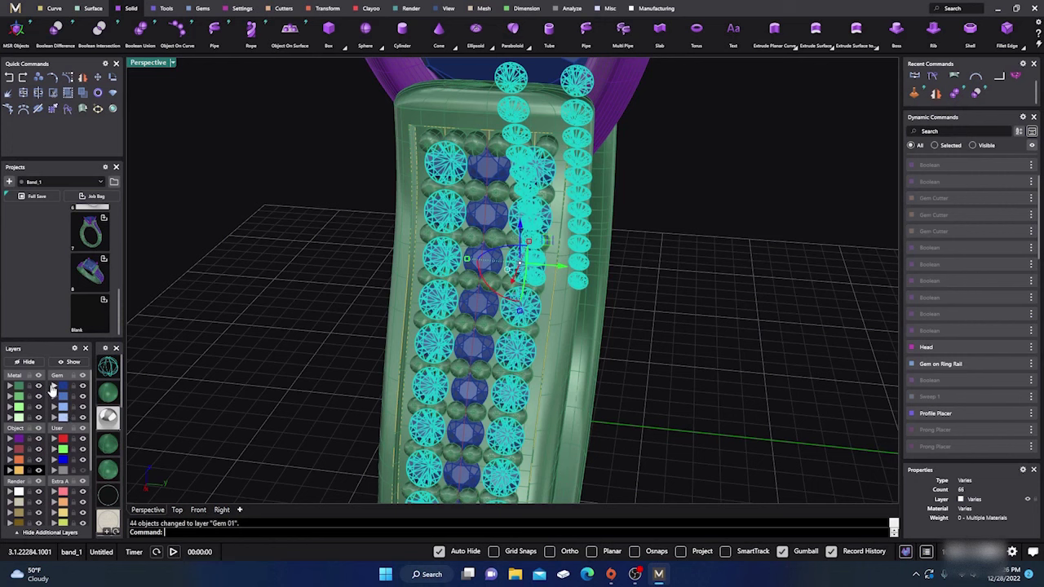
{"action": "left_click", "coordinate": [320, 312]}
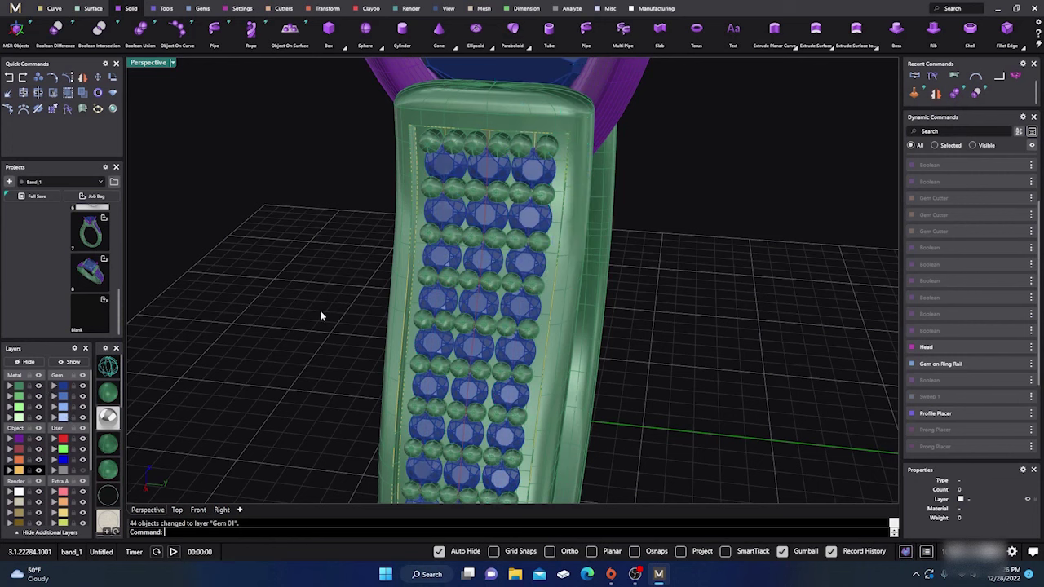
Step: Switch the viewport to the realistic metal-and-gem display and examine the pavé shoulders, prongs and centre stone from several angles
{"action": "left_click", "coordinate": [108, 418]}
{"action": "scroll", "coordinate": [507, 313], "scroll_direction": "down", "scroll_amount": 8}
{"action": "right_click_drag", "start_coordinate": [560, 343], "coordinate": [273, 319]}
{"action": "scroll", "coordinate": [508, 356], "scroll_direction": "up", "scroll_amount": 4}
{"action": "scroll", "coordinate": [507, 353], "scroll_direction": "up", "scroll_amount": 2}
{"action": "mouse_move", "coordinate": [555, 380]}
{"action": "right_mouse_down"}
{"action": "mouse_move", "coordinate": [523, 352]}
{"action": "mouse_move", "coordinate": [538, 382]}
{"action": "right_mouse_up"}
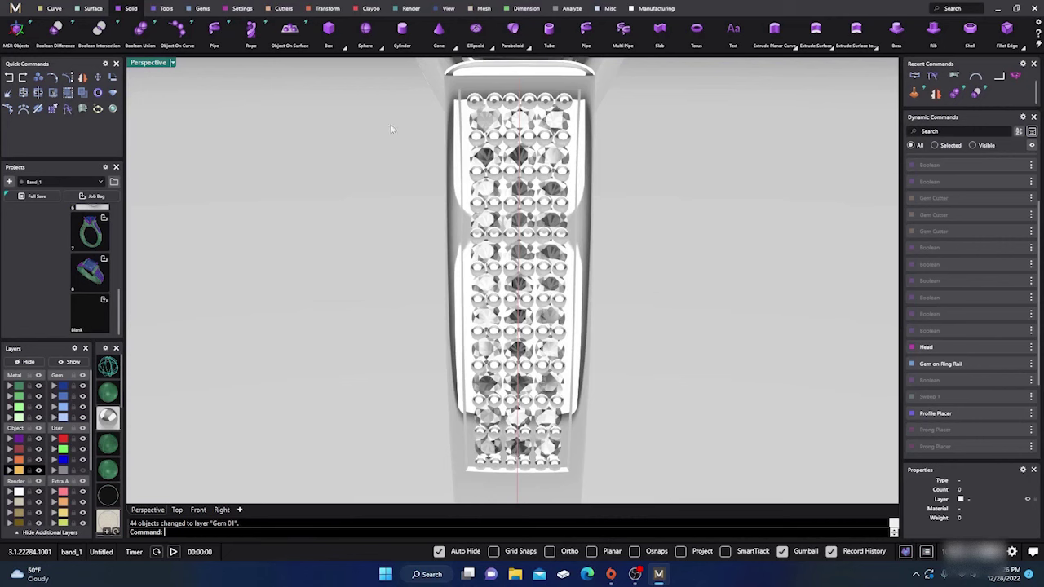
{"action": "right_click_drag", "start_coordinate": [541, 261], "coordinate": [527, 271]}
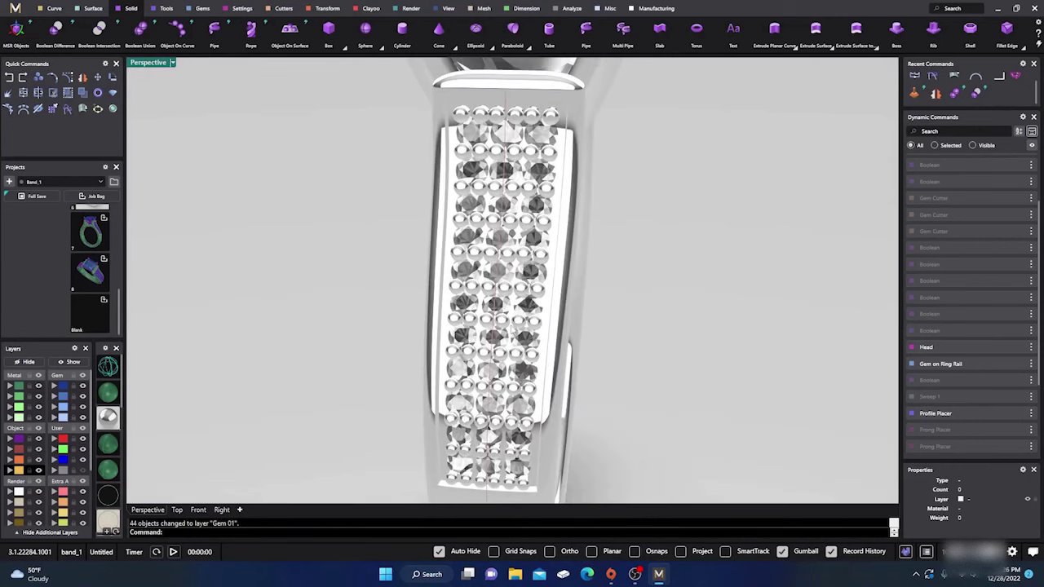
{"action": "scroll", "coordinate": [510, 327], "scroll_direction": "down", "scroll_amount": 6}
{"action": "right_click_drag", "start_coordinate": [510, 327], "coordinate": [599, 457]}
{"action": "scroll", "coordinate": [514, 378], "scroll_direction": "up", "scroll_amount": 7}
{"action": "scroll", "coordinate": [499, 371], "scroll_direction": "down", "scroll_amount": 6}
{"action": "scroll", "coordinate": [590, 454], "scroll_direction": "up", "scroll_amount": 6}
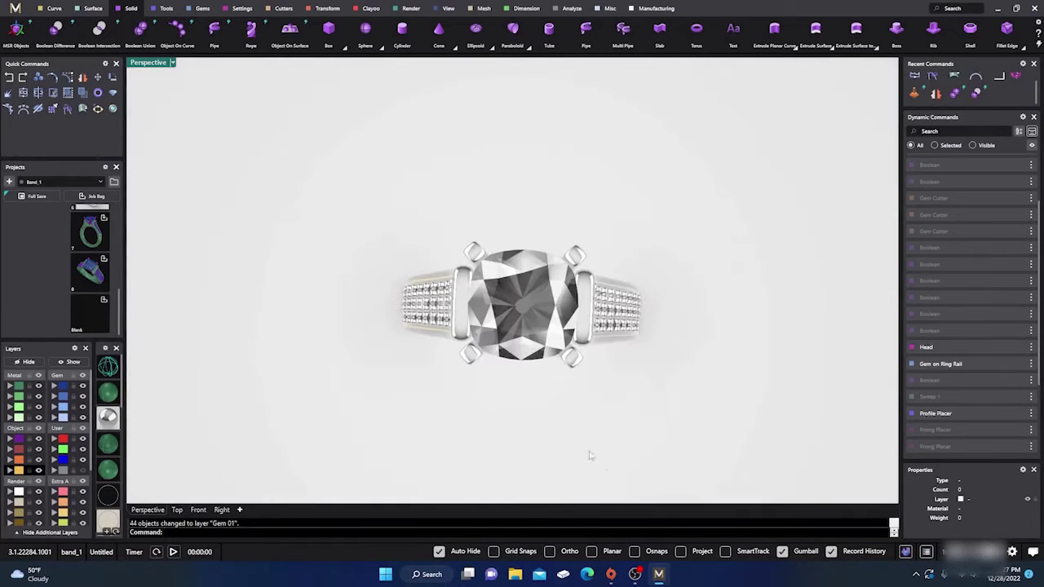
{"action": "right_click_drag", "start_coordinate": [496, 325], "coordinate": [522, 310]}
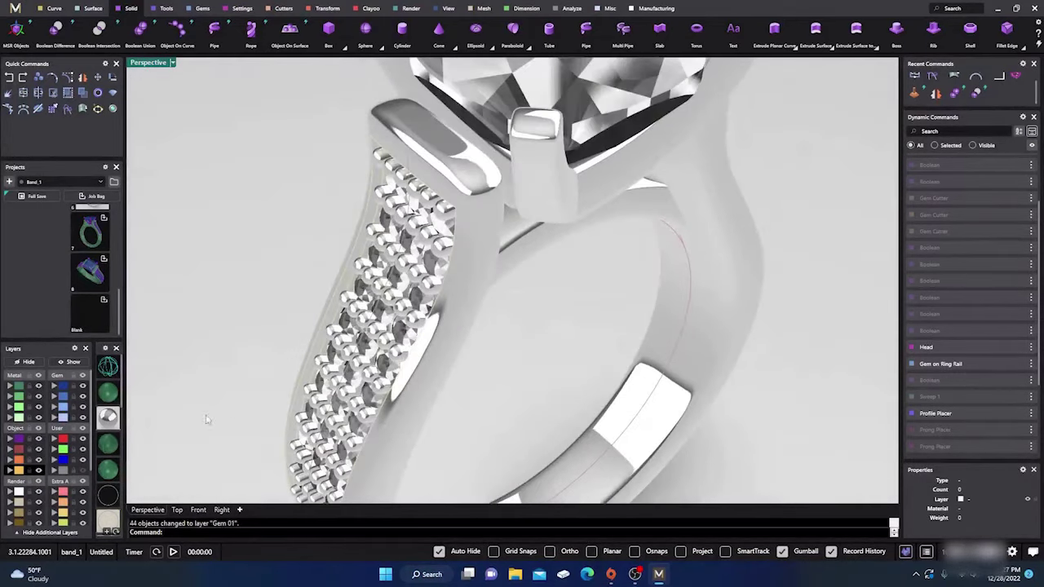
Step: Switch the viewport to a glossy layer-coloured display without surface isocurves, and select the ring band
{"action": "scroll", "coordinate": [106, 457], "scroll_direction": "down", "scroll_amount": 3}
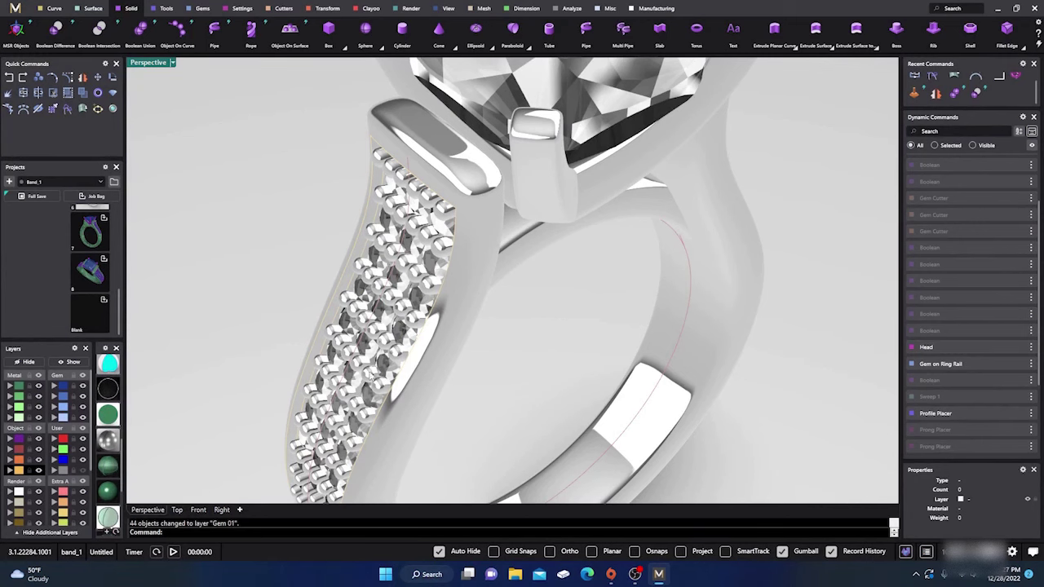
{"action": "left_click", "coordinate": [115, 490]}
{"action": "scroll", "coordinate": [442, 347], "scroll_direction": "down", "scroll_amount": 6}
{"action": "right_click_drag", "start_coordinate": [470, 396], "coordinate": [478, 351]}
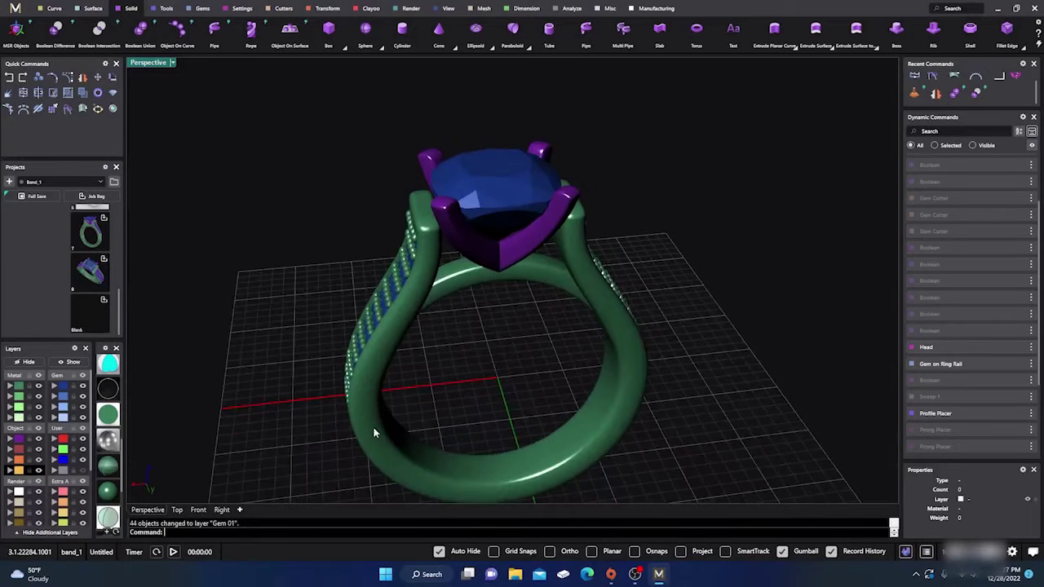
{"action": "left_click", "coordinate": [377, 432]}
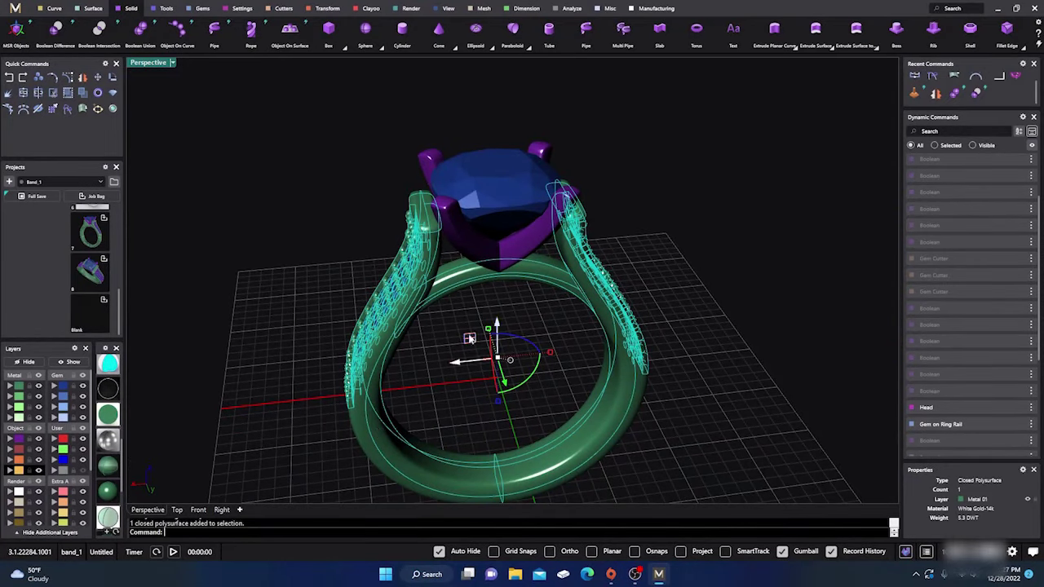
Step: Open the Render Studio materials and assign the Sapphire Blue gem material to the centre stone
{"action": "left_click", "coordinate": [496, 302]}
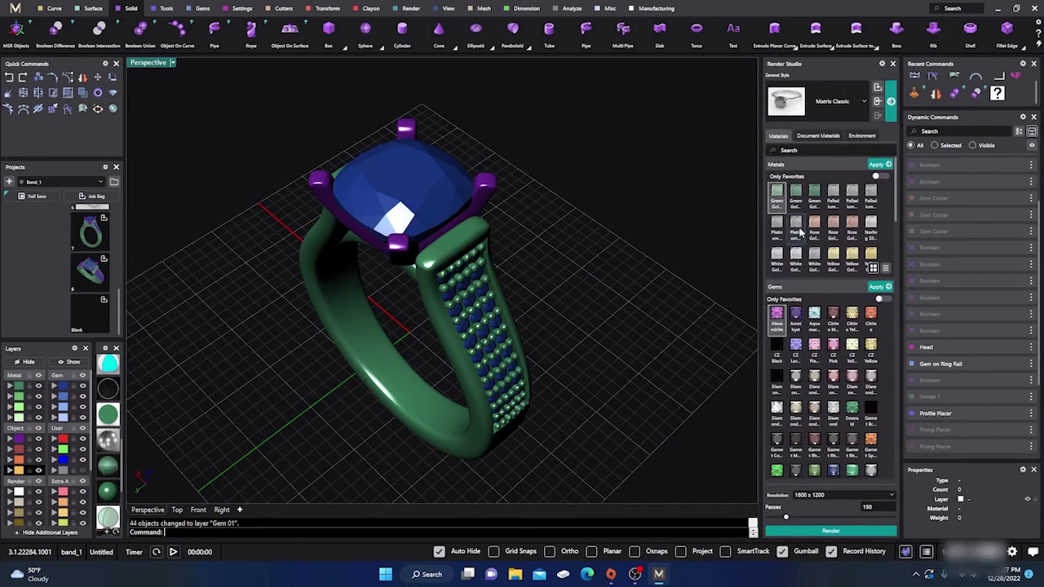
{"action": "right_click_drag", "start_coordinate": [635, 333], "coordinate": [597, 338]}
{"action": "scroll", "coordinate": [612, 346], "scroll_direction": "down", "scroll_amount": 3}
{"action": "scroll", "coordinate": [485, 331], "scroll_direction": "up", "scroll_amount": 6}
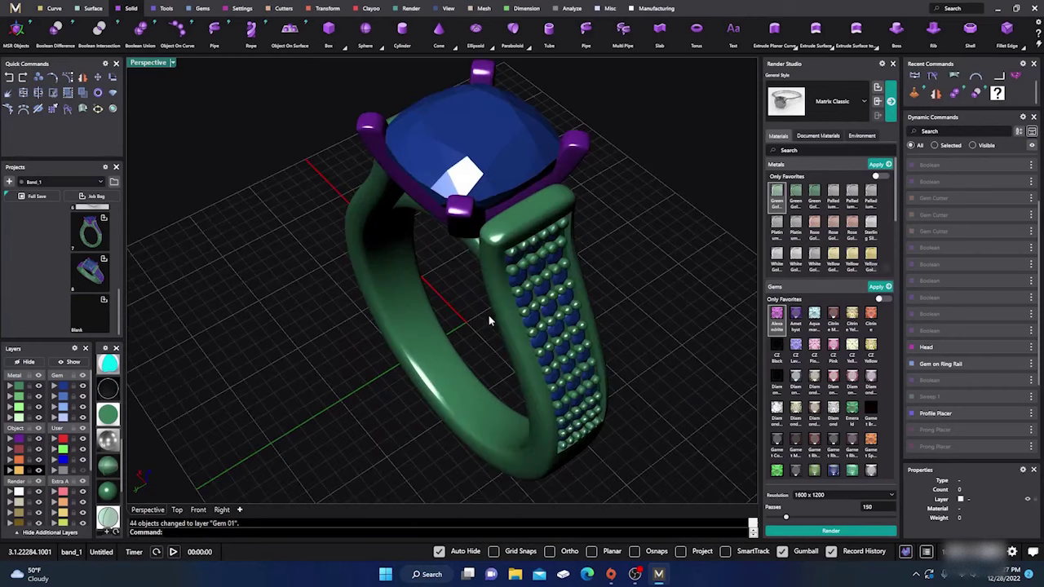
{"action": "right_click_drag", "start_coordinate": [489, 317], "coordinate": [459, 335]}
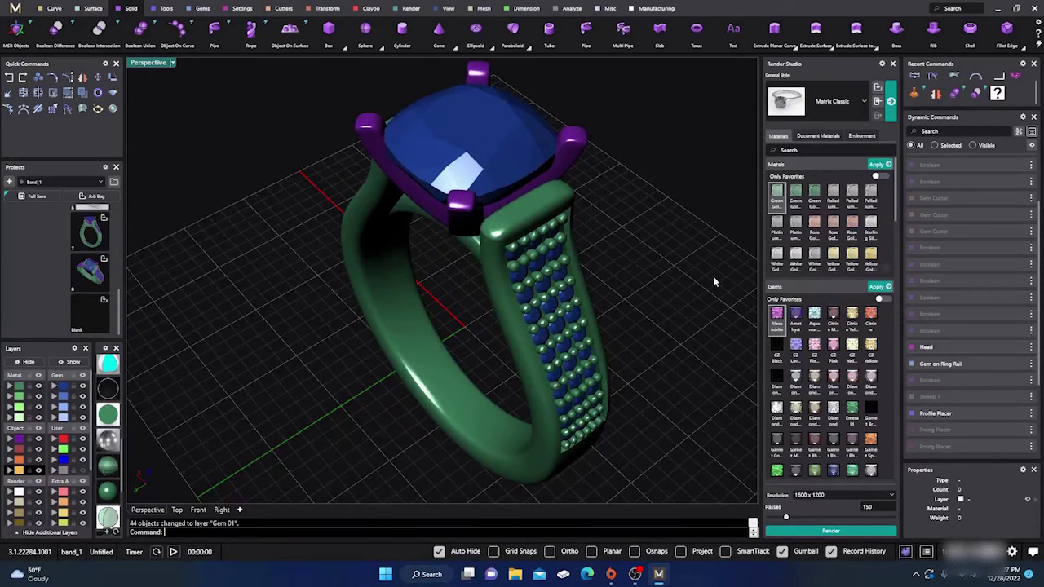
{"action": "scroll", "coordinate": [795, 367], "scroll_direction": "down", "scroll_amount": 5}
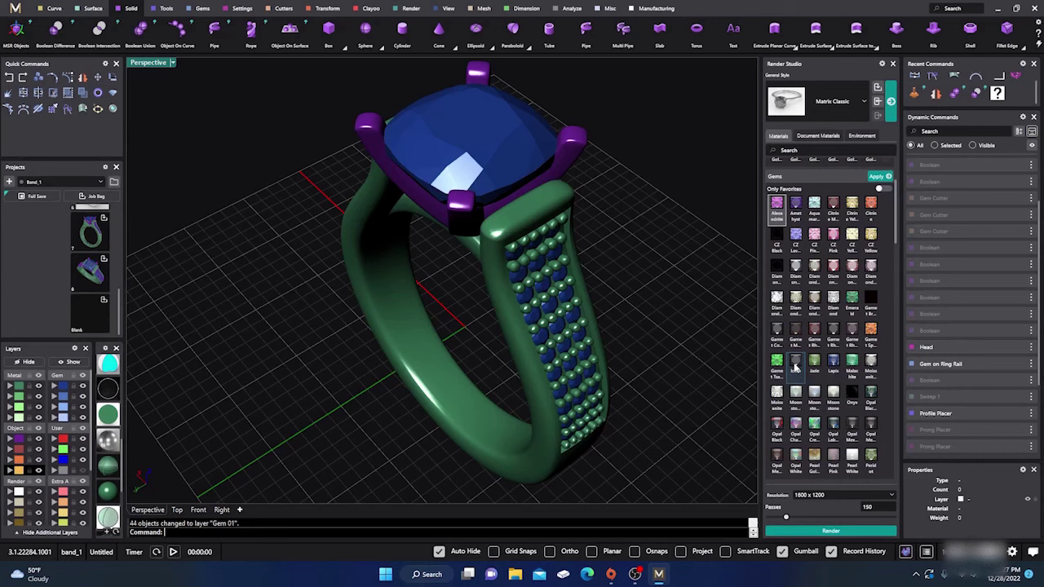
{"action": "scroll", "coordinate": [796, 367], "scroll_direction": "down", "scroll_amount": 2}
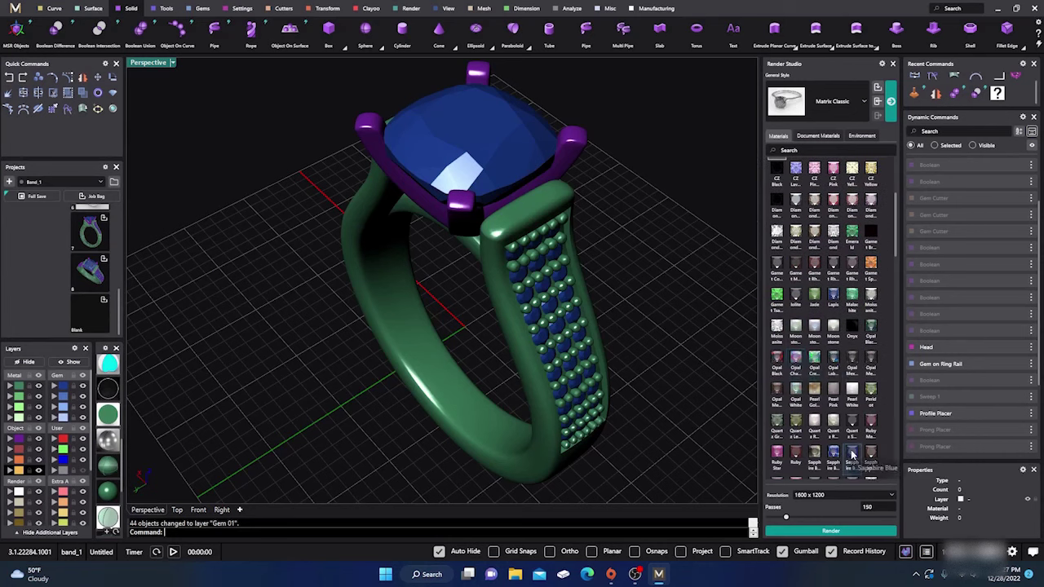
{"action": "left_click", "coordinate": [540, 181]}
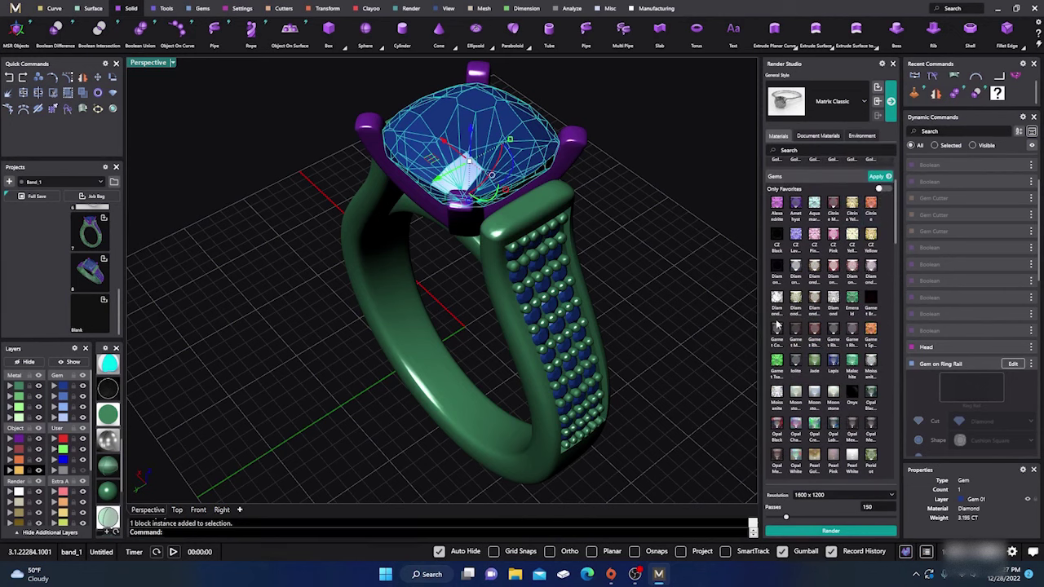
{"action": "scroll", "coordinate": [783, 324], "scroll_direction": "down", "scroll_amount": 10}
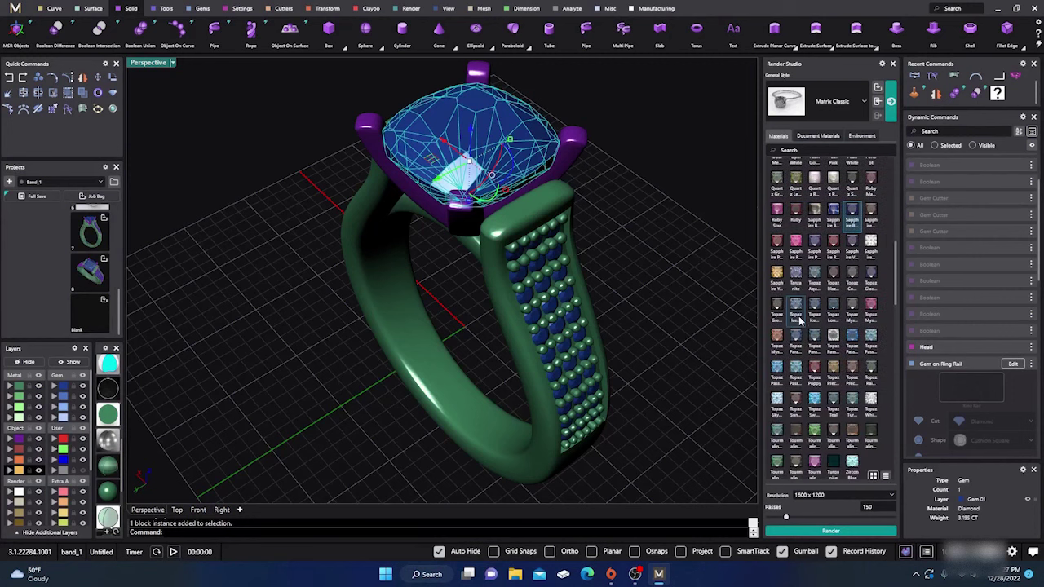
{"action": "scroll", "coordinate": [799, 321], "scroll_direction": "down", "scroll_amount": 15}
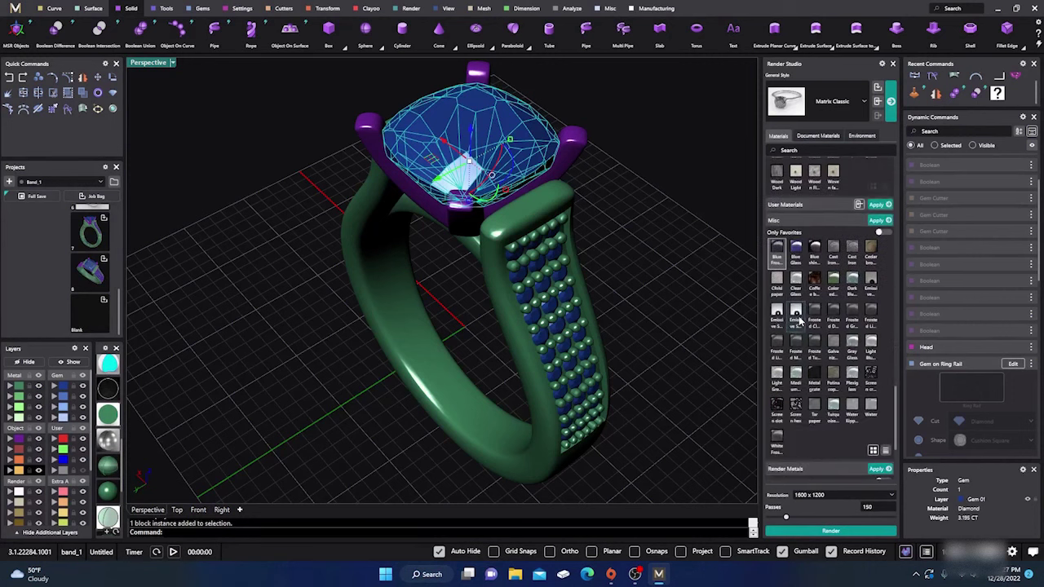
{"action": "scroll", "coordinate": [799, 320], "scroll_direction": "down", "scroll_amount": 5}
{"action": "left_click", "coordinate": [138, 398]}
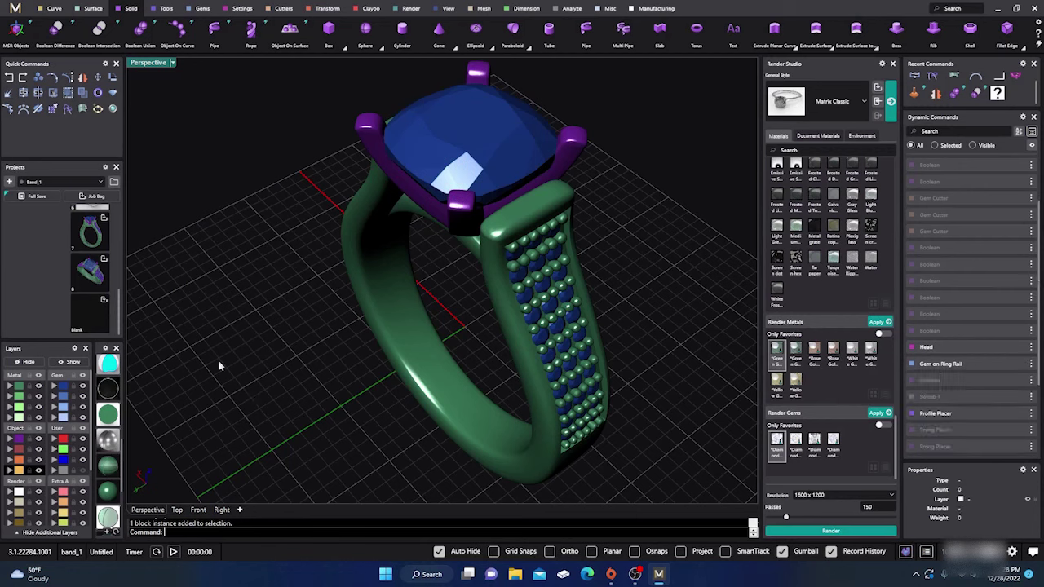
Step: Move the centre stone onto the Gem 03 layer to separate it from the shoulder gems
{"action": "left_click", "coordinate": [400, 175]}
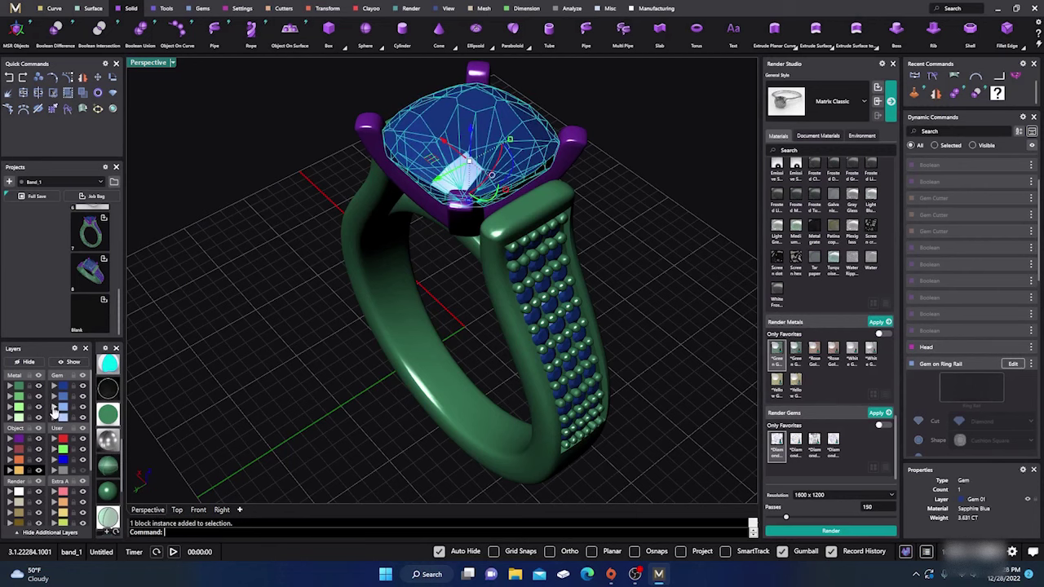
{"action": "left_click", "coordinate": [53, 407]}
{"action": "left_click", "coordinate": [213, 383]}
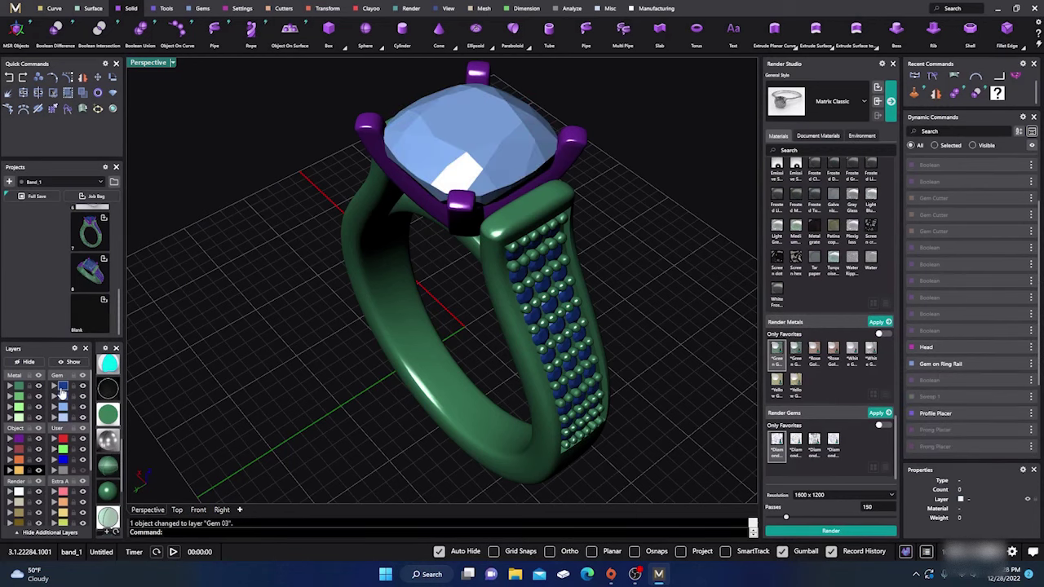
Step: Select all shoulder gems on the Gem 01 layer and apply the first Diamond render gem material to them
{"action": "left_click", "coordinate": [61, 387]}
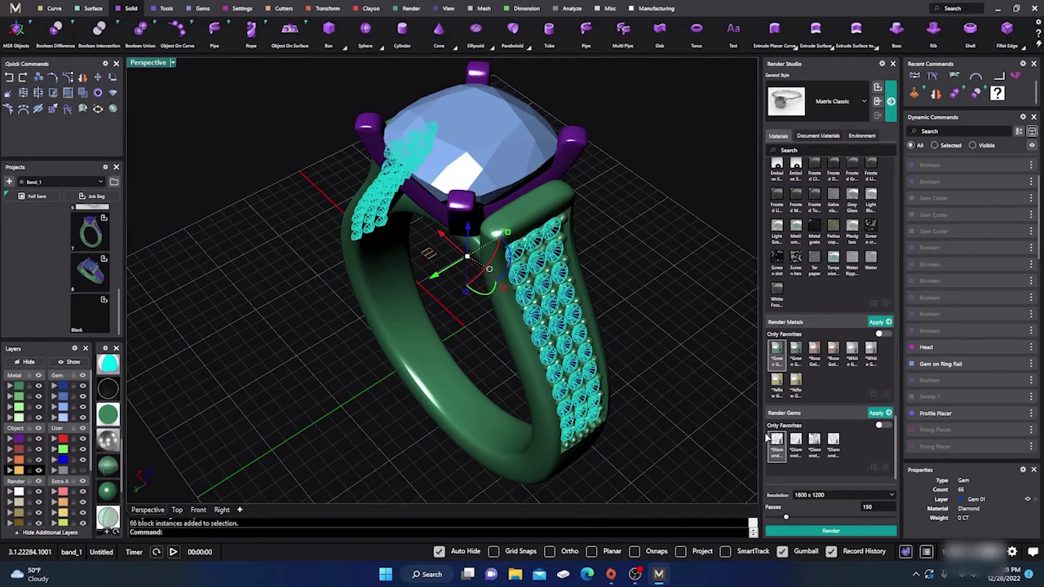
{"action": "left_click", "coordinate": [872, 413]}
{"action": "left_click", "coordinate": [665, 379]}
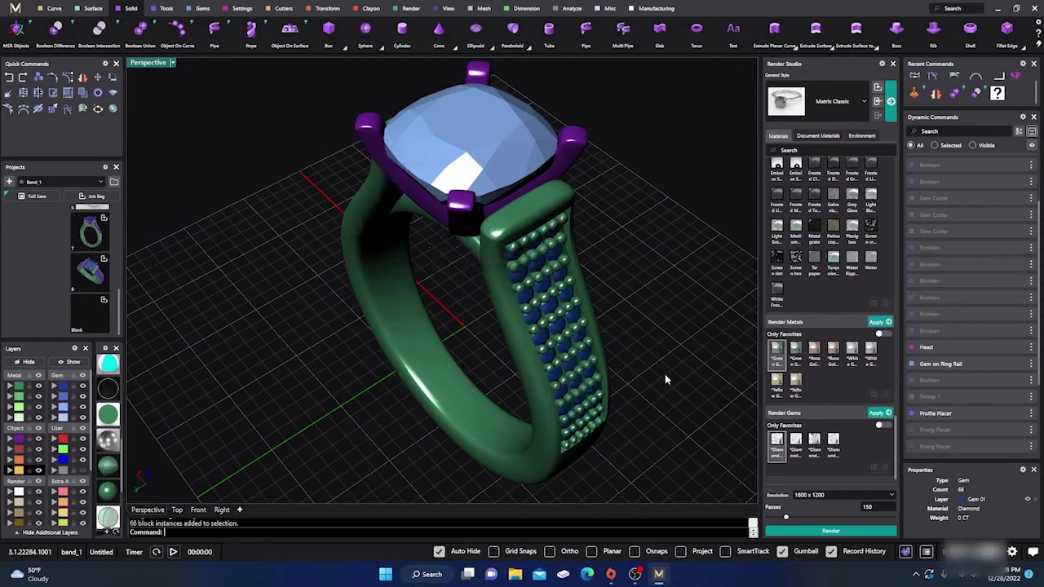
Step: Select the prong head and the ring band by layer and apply the last White Gold render metal to both
{"action": "left_click", "coordinate": [19, 439]}
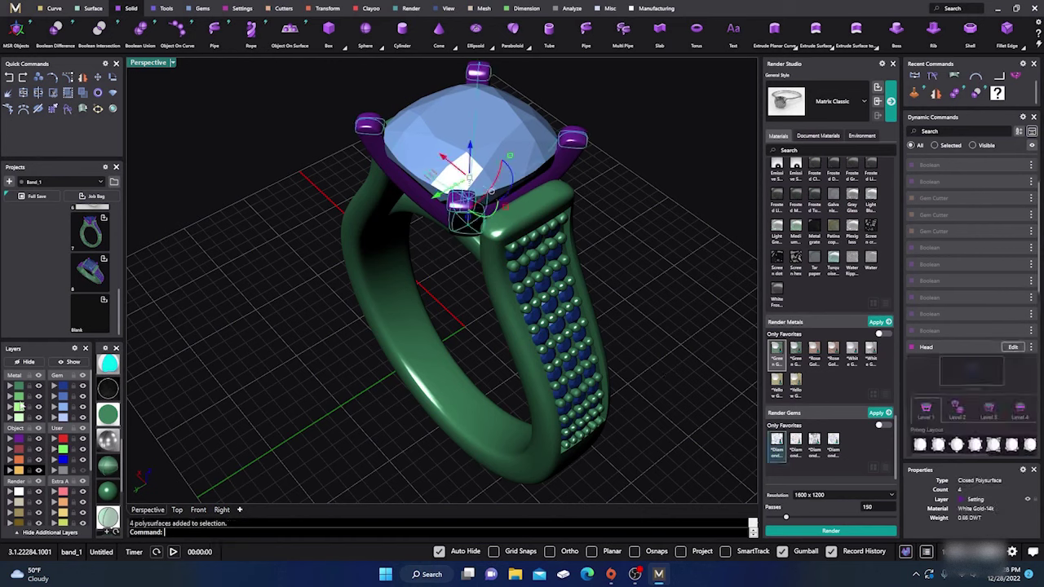
{"action": "left_click", "coordinate": [19, 390]}
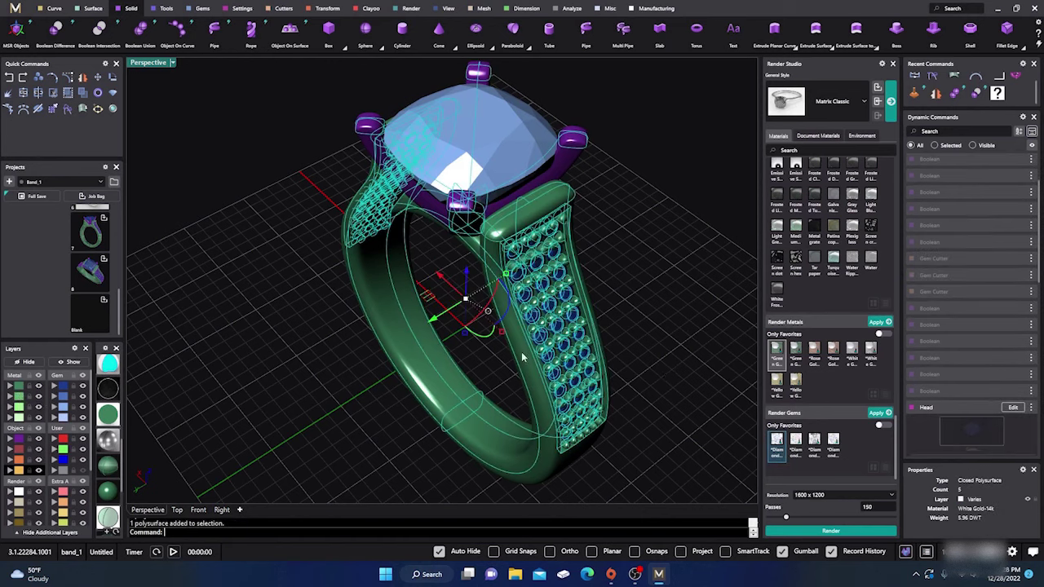
{"action": "left_click", "coordinate": [871, 356]}
{"action": "left_click", "coordinate": [875, 322]}
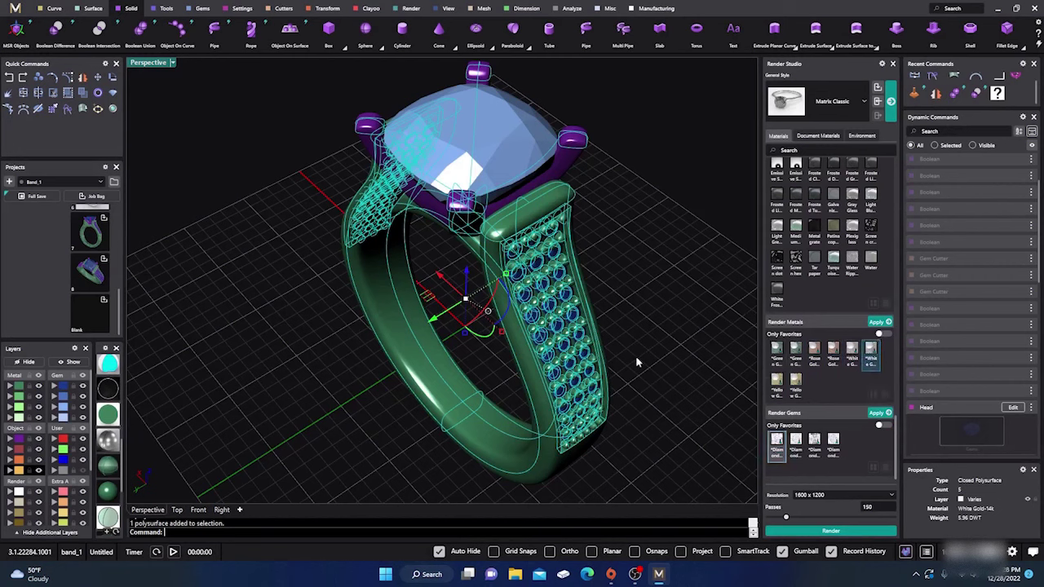
{"action": "left_click", "coordinate": [309, 359]}
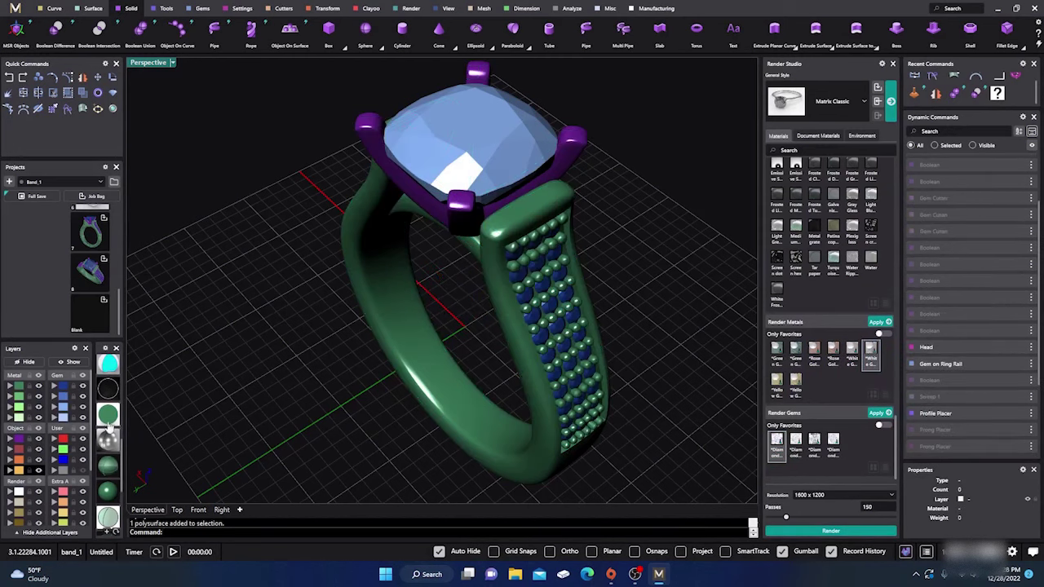
Step: Try the rendered viewport display, and switch to the layer-coloured shaded display with mesh wires
{"action": "scroll", "coordinate": [110, 426], "scroll_direction": "down", "scroll_amount": 3}
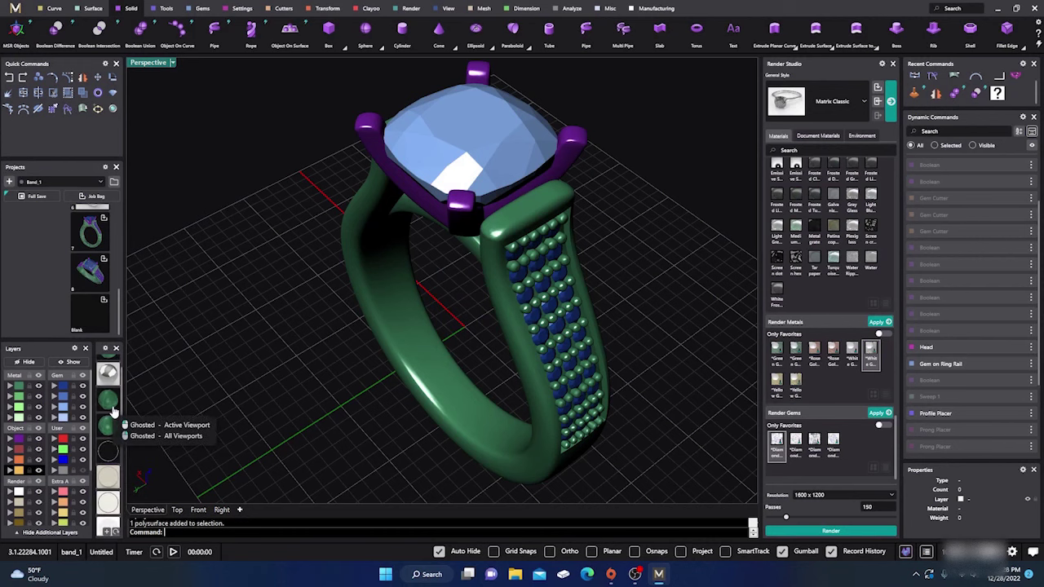
{"action": "scroll", "coordinate": [113, 412], "scroll_direction": "up", "scroll_amount": 1}
{"action": "left_click", "coordinate": [111, 398]}
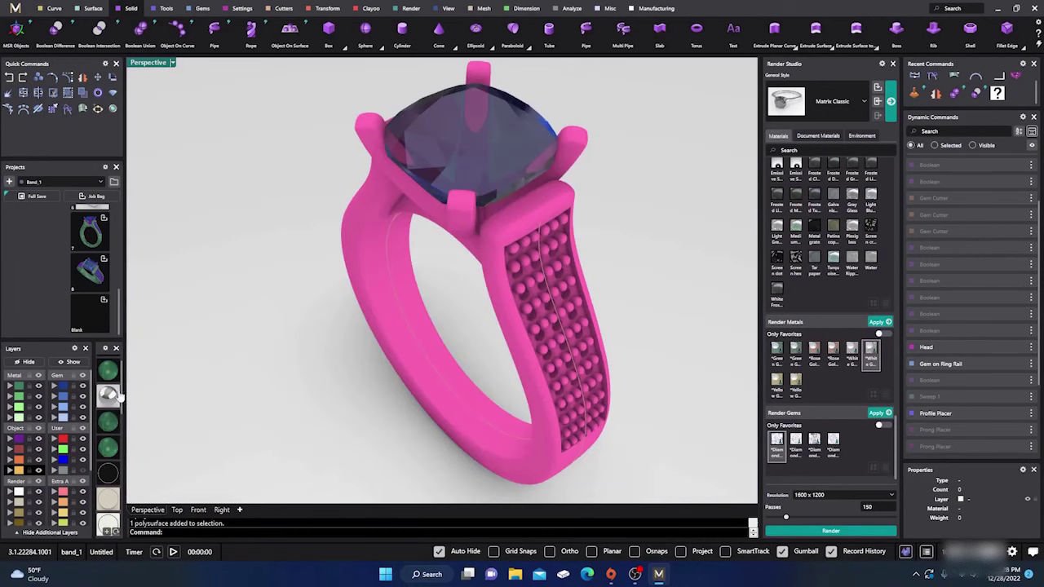
{"action": "left_click", "coordinate": [112, 374]}
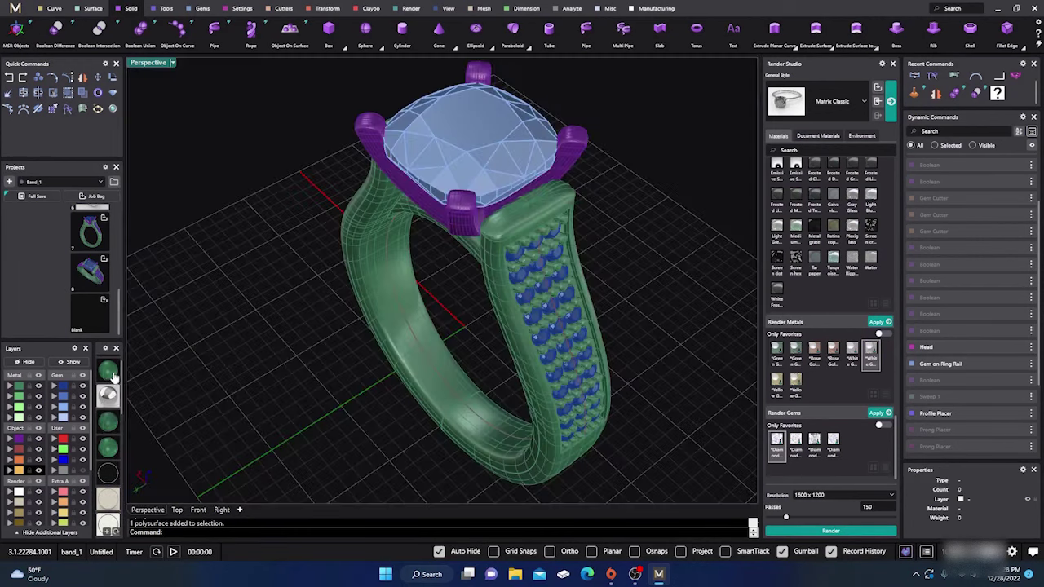
{"action": "scroll", "coordinate": [468, 367], "scroll_direction": "down", "scroll_amount": 4}
{"action": "right_click_drag", "start_coordinate": [461, 387], "coordinate": [469, 358]}
{"action": "scroll", "coordinate": [482, 347], "scroll_direction": "down", "scroll_amount": 5}
{"action": "scroll", "coordinate": [494, 362], "scroll_direction": "up", "scroll_amount": 5}
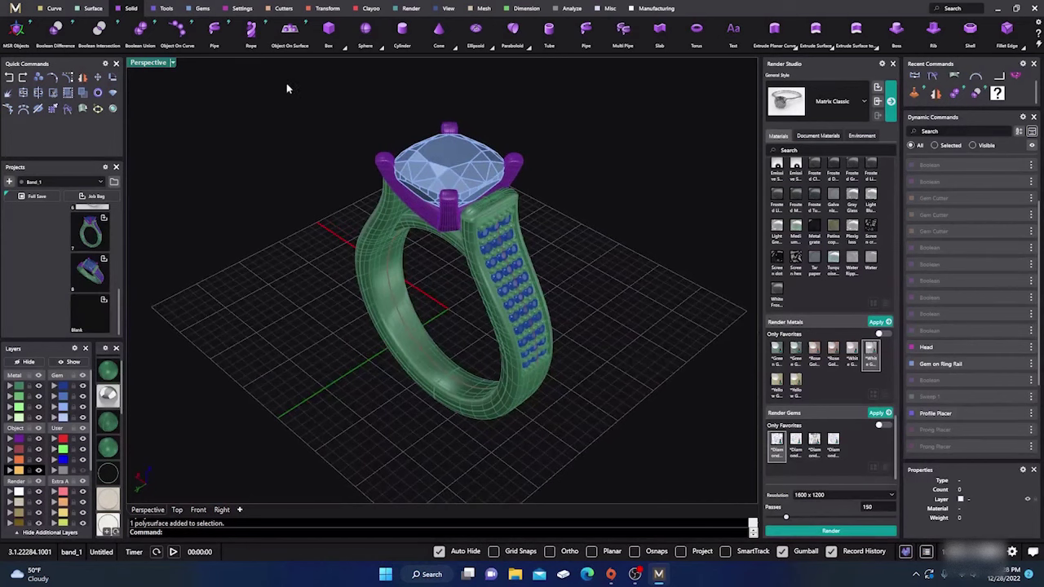
Step: Apply the Matrix Classic render style and frame the ring in a three-quarter perspective view
{"action": "left_click_drag", "start_coordinate": [292, 91], "coordinate": [620, 483]}
{"action": "left_click", "coordinate": [319, 343]}
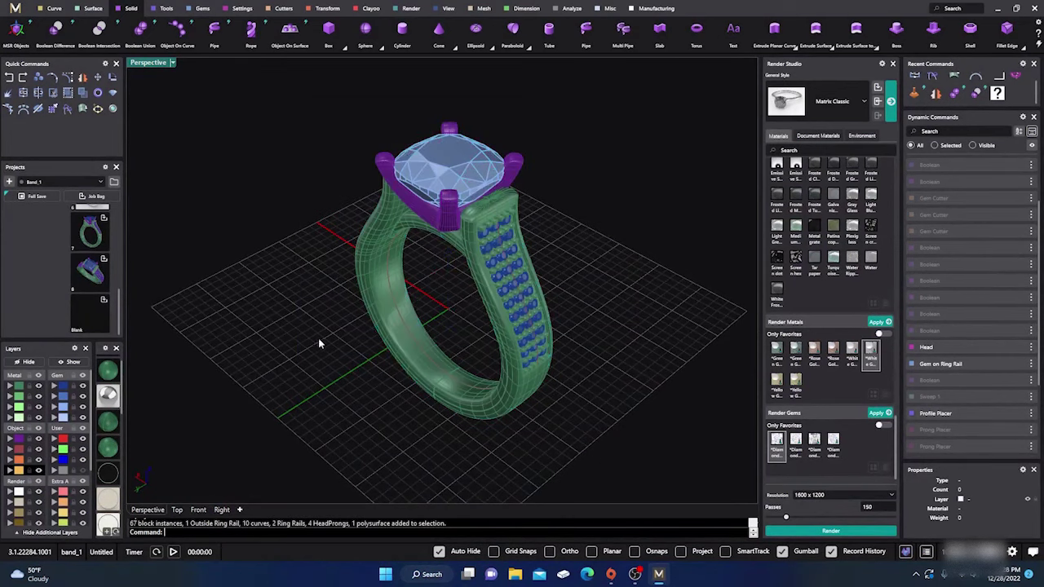
{"action": "right_click_drag", "start_coordinate": [419, 324], "coordinate": [431, 286]}
{"action": "scroll", "coordinate": [445, 339], "scroll_direction": "up", "scroll_amount": 6}
{"action": "scroll", "coordinate": [462, 330], "scroll_direction": "down", "scroll_amount": 4}
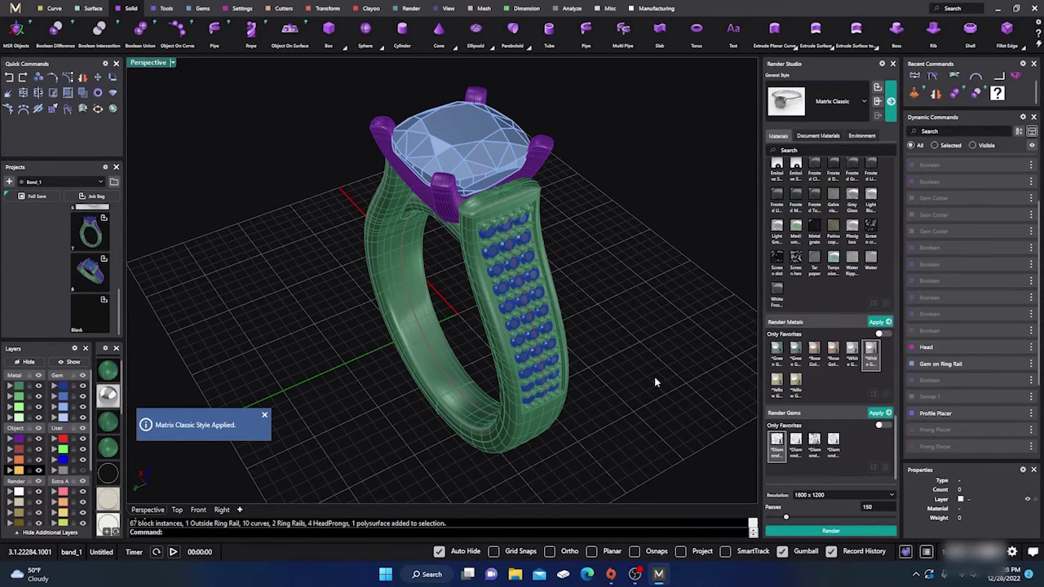
Step: Render the perspective view at 1600 x 1200 with 150 passes, and examine the image in a maximized render window
{"action": "left_click", "coordinate": [823, 529]}
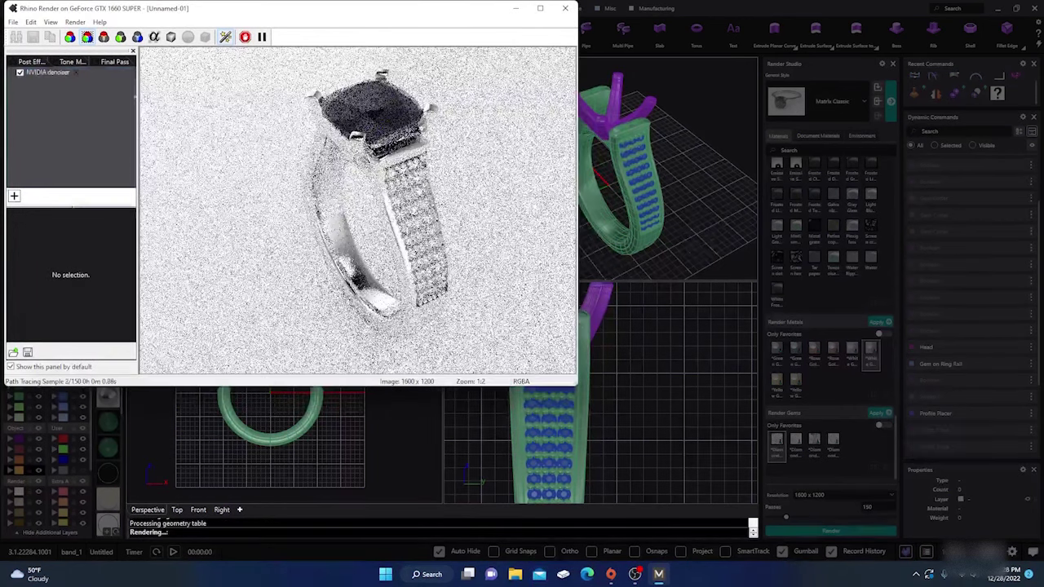
{"action": "left_click", "coordinate": [540, 9]}
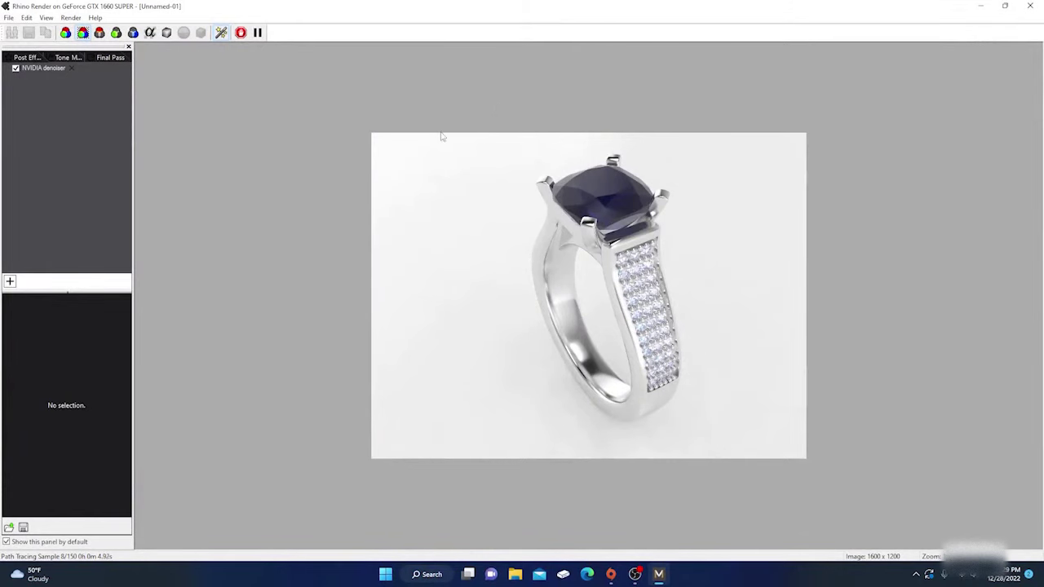
{"action": "scroll", "coordinate": [549, 225], "scroll_direction": "up", "scroll_amount": 2}
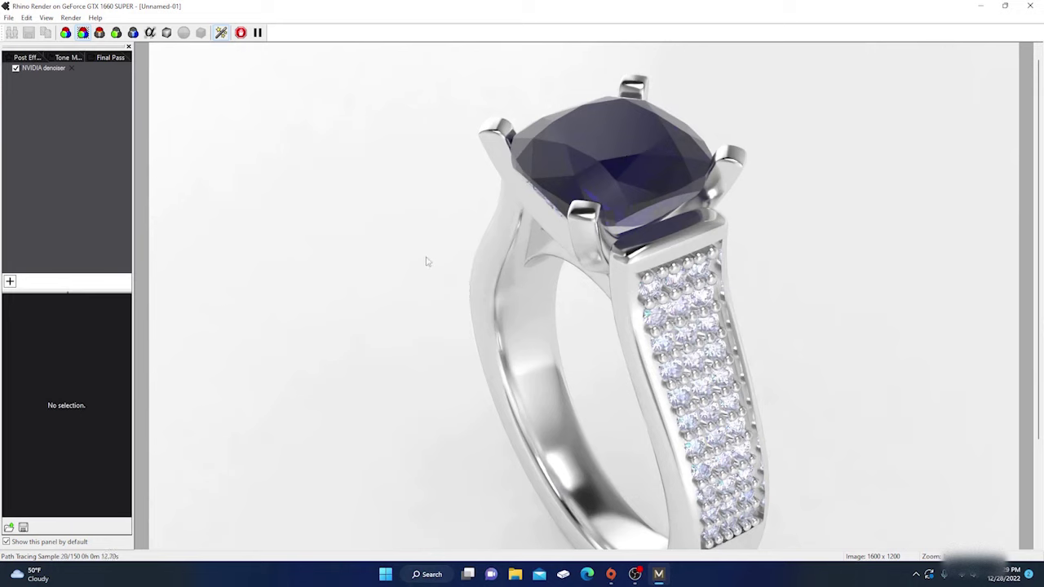
{"action": "scroll", "coordinate": [426, 261], "scroll_direction": "down", "scroll_amount": 2}
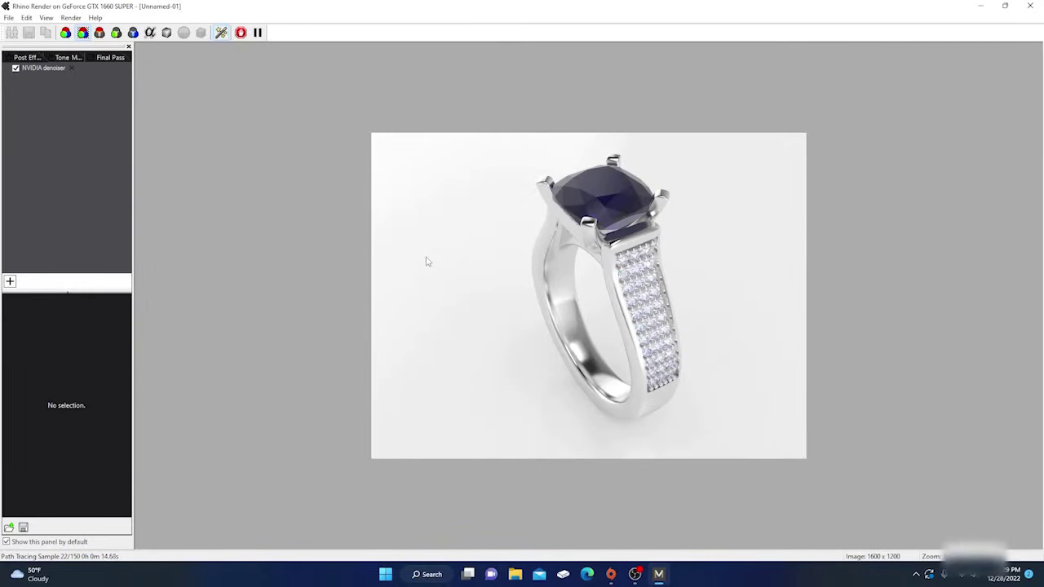